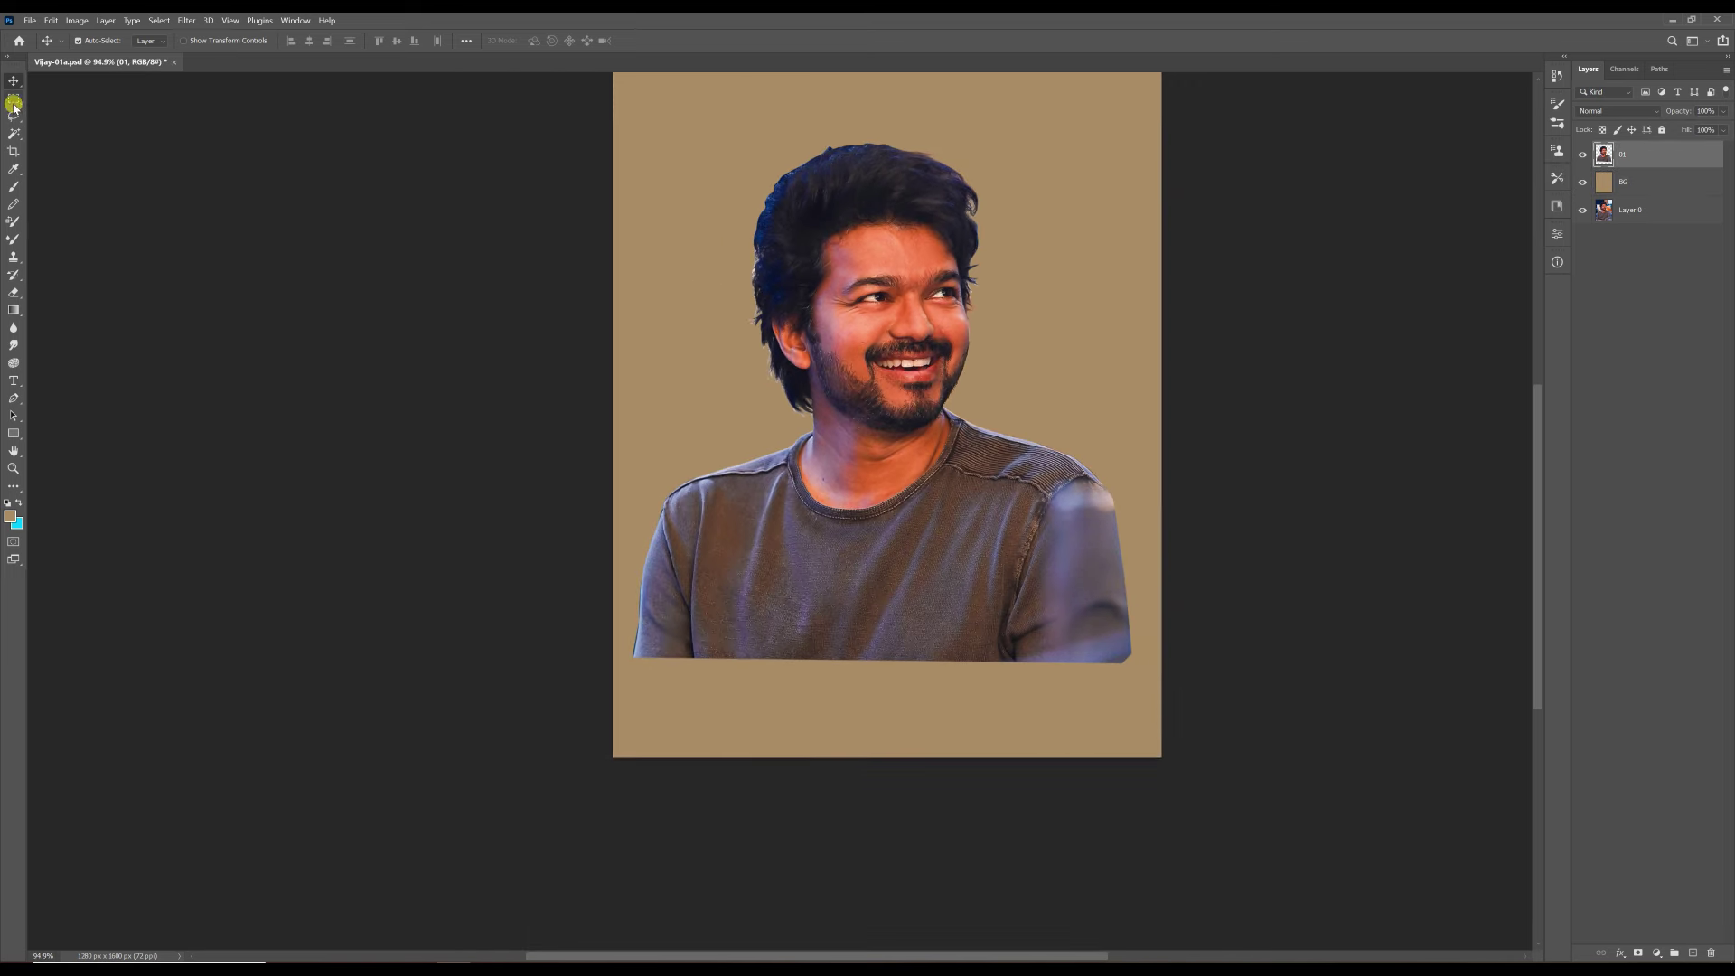
Select and delete the ragged bottom strip of the shirt.
left_click(14, 100)
left_click_drag(596, 639, 1200, 681)
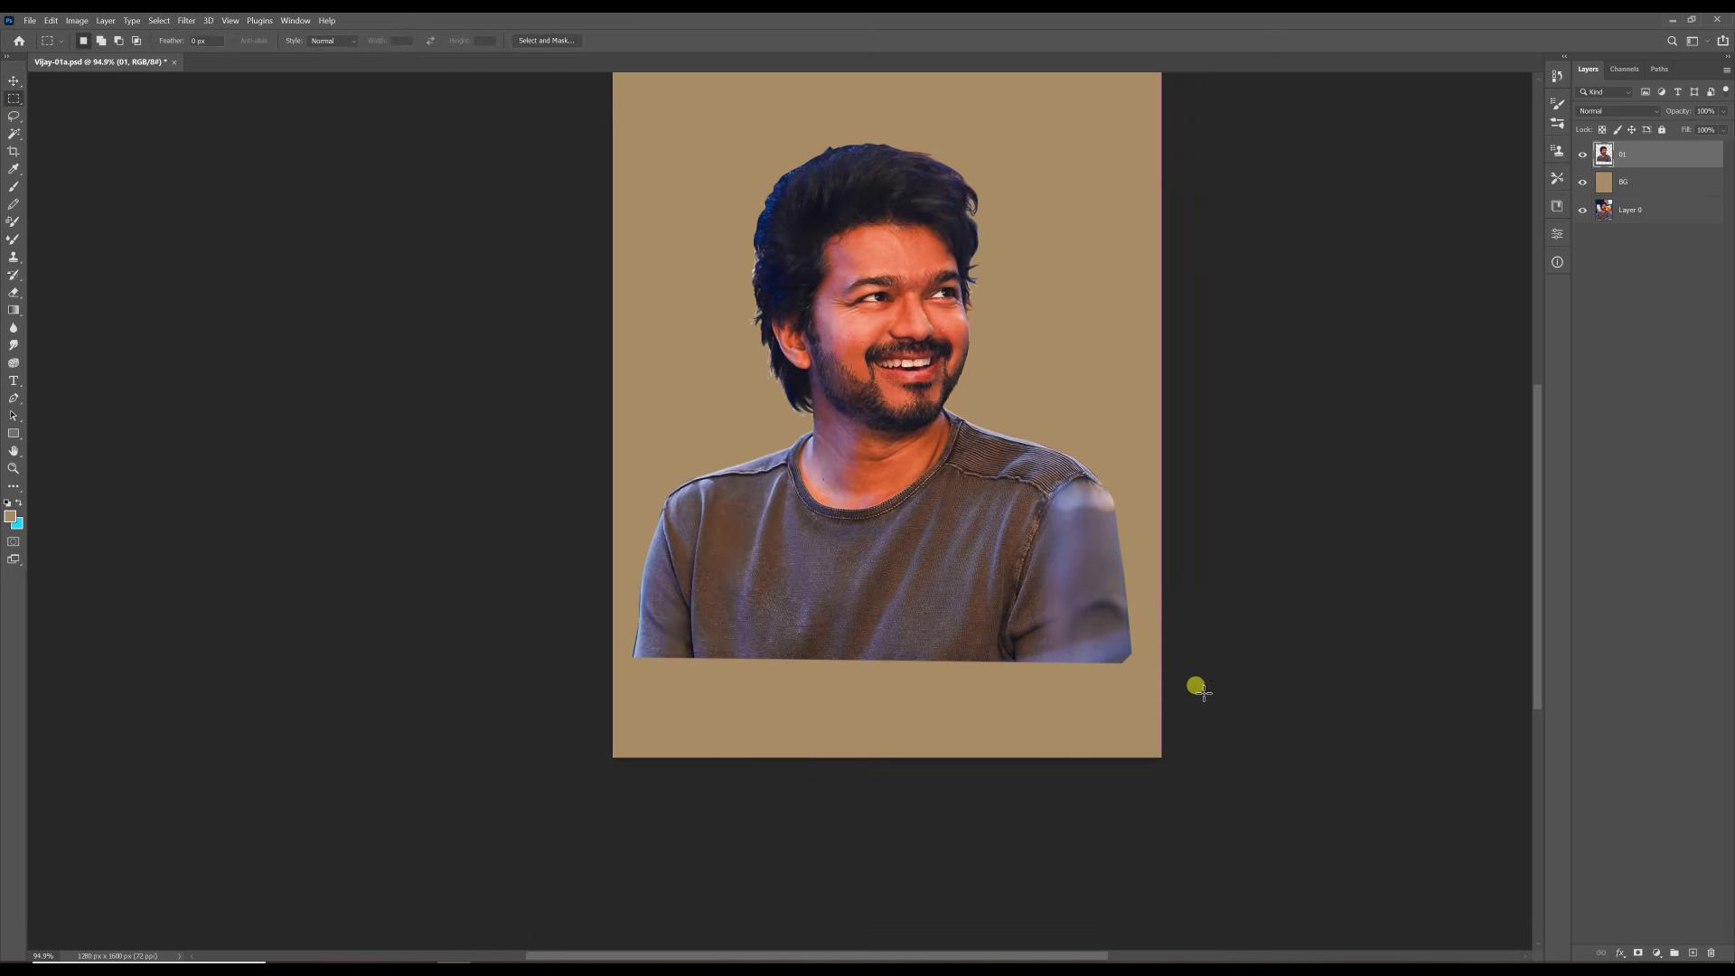
key("Delete")
Crop outward to enlarge the canvas downward and to both sides, then fit it in view.
key("c")
left_click_drag(884, 758, 883, 802)
left_click_drag(1162, 415, 1221, 415)
left_click(1627, 179)
key("Return")
key("ctrl+0")
On layer 01, softly erase the shoulder and lower shirt with a size-175 eraser.
key("e")
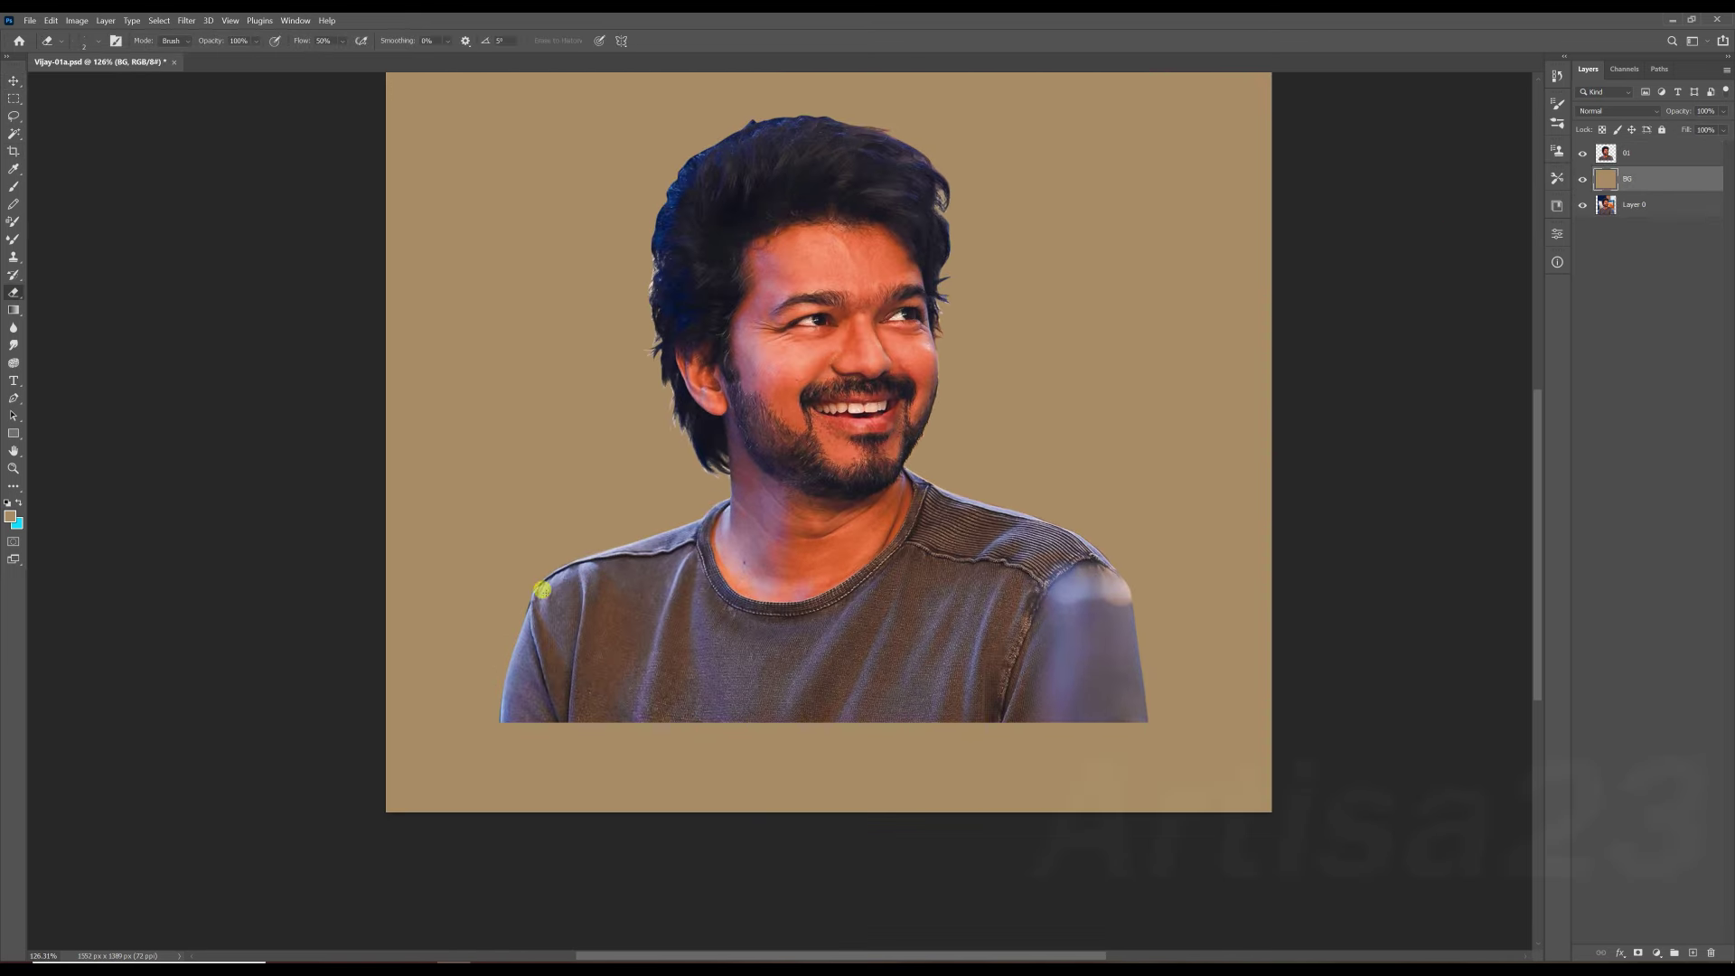
left_click(1626, 153)
key("bracketright")
key("bracketright")
mouse_move(1104, 588)
left_mouse_down()
mouse_move(992, 697)
mouse_move(826, 713)
mouse_move(506, 668)
mouse_move(488, 530)
mouse_move(507, 659)
mouse_move(812, 696)
left_mouse_up()
scroll(473, 786, "up", 2)
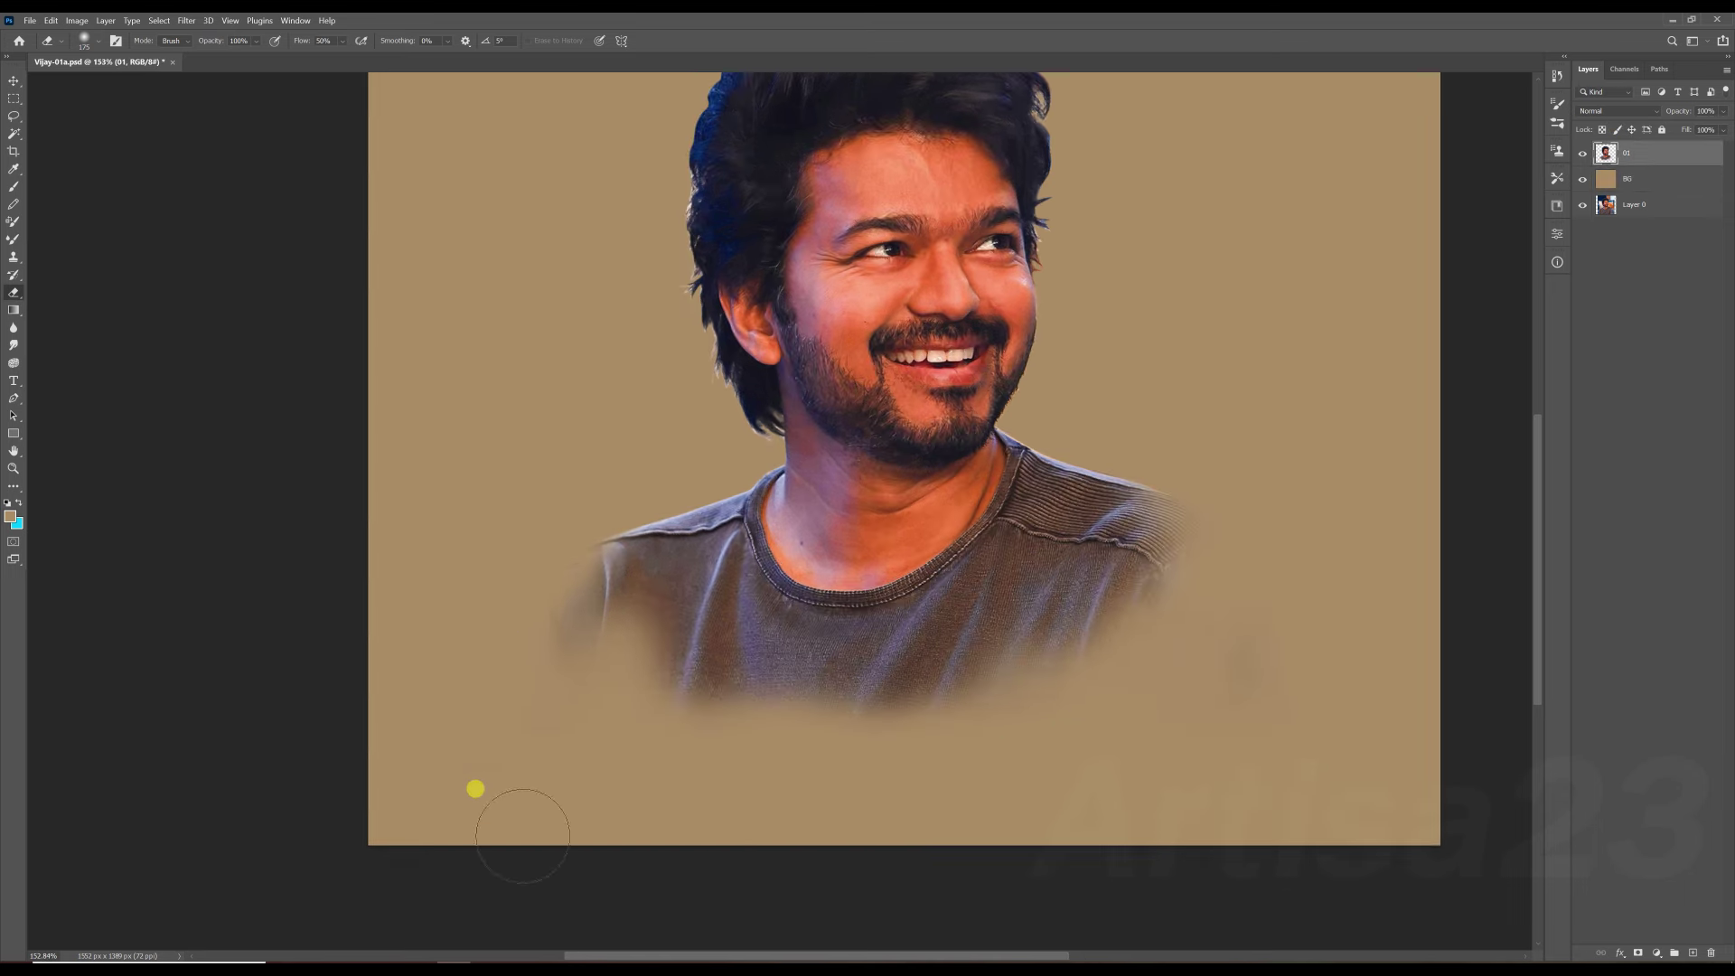
scroll(659, 632, "down", 3)
Commit a tighter crop of the canvas.
key("c")
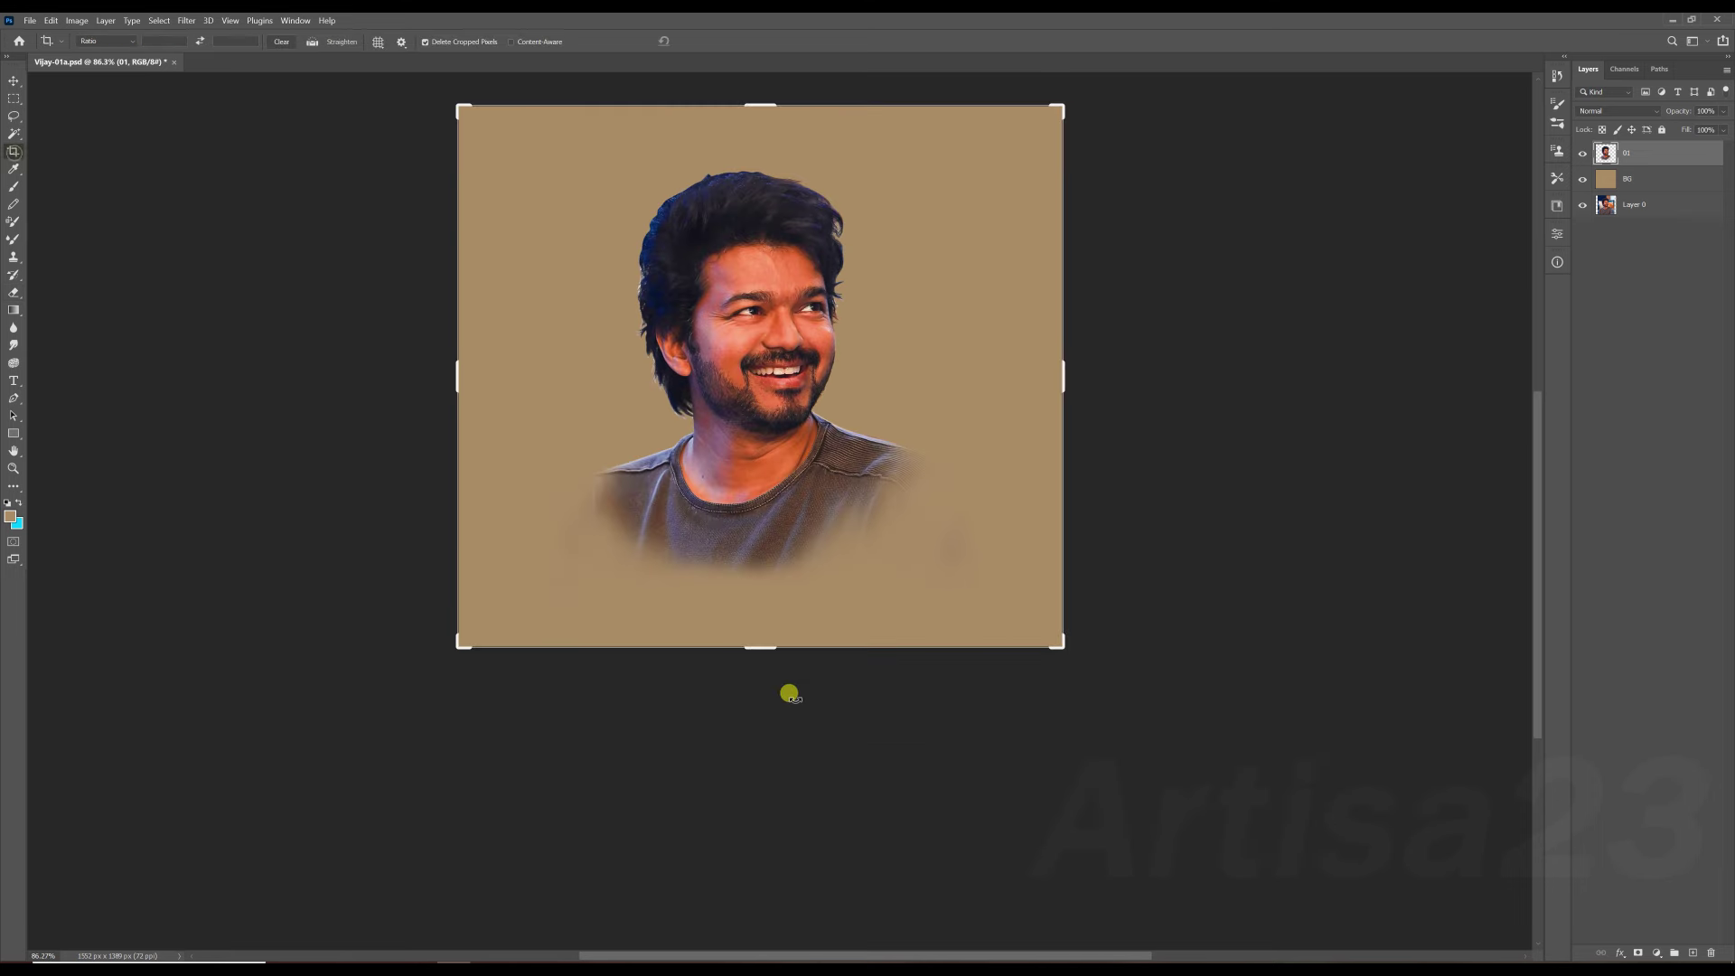
key("Return")
key("v")
scroll(714, 280, "up", 1)
scroll(714, 281, "up", 1)
Darken the shadows with Levels, raising the black input to 12.
left_click(76, 20)
left_click(231, 76)
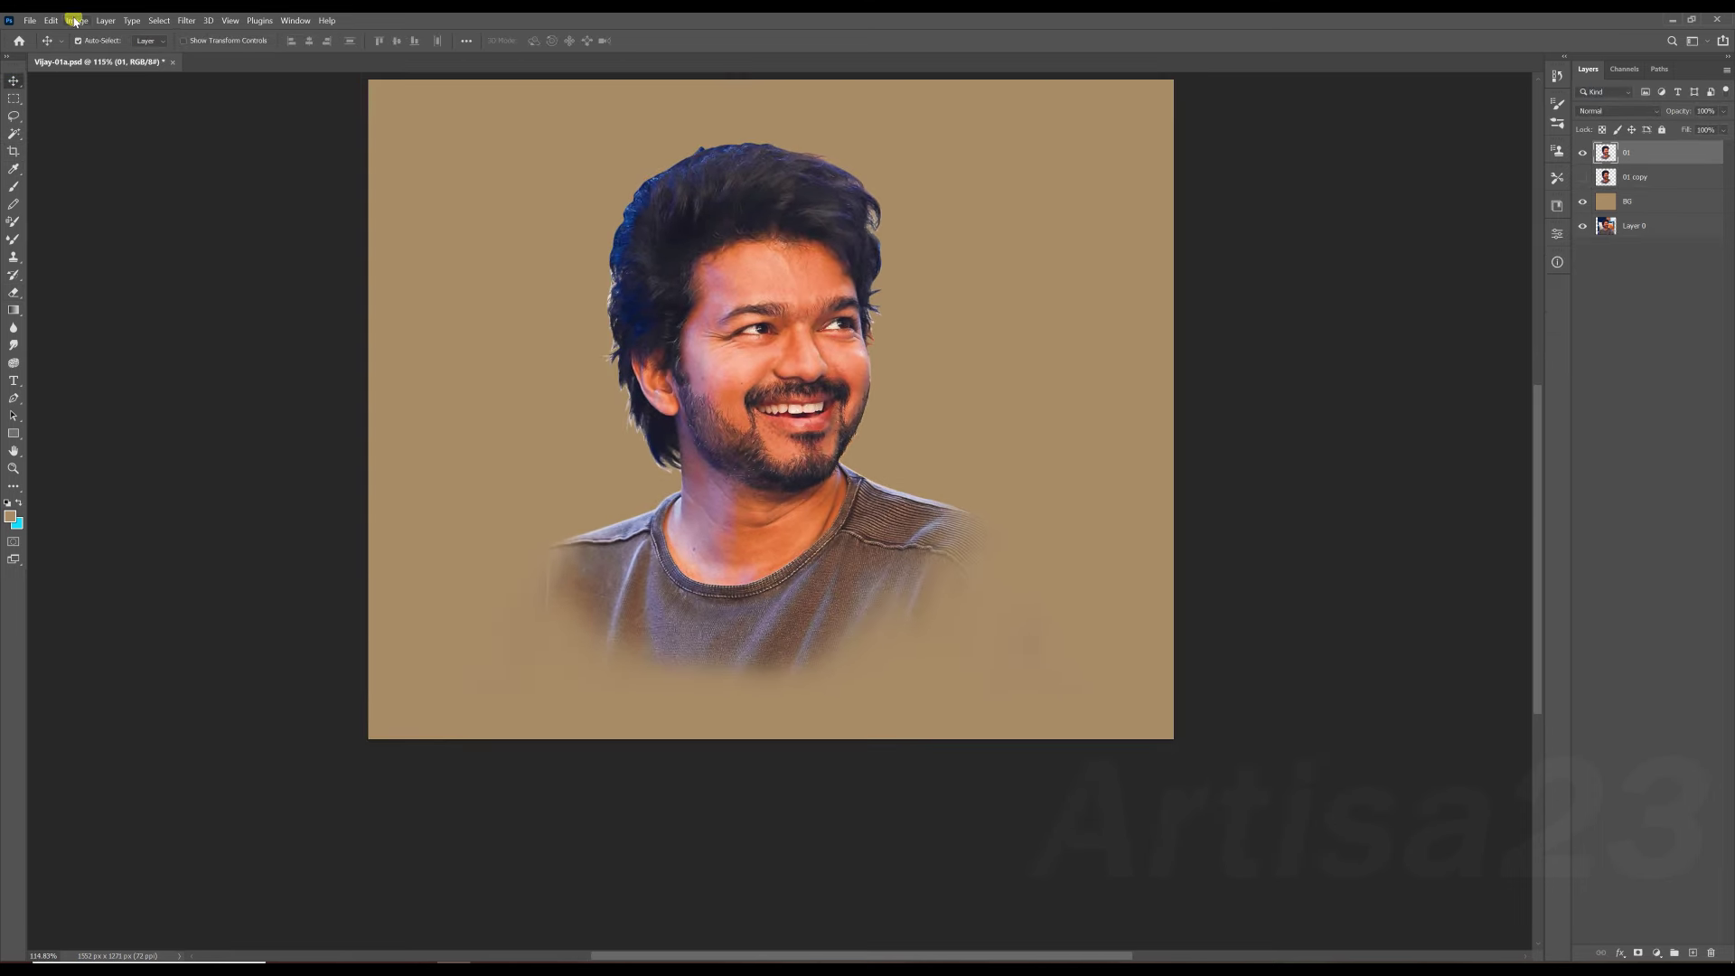
key("ctrl+l")
left_click_drag(1184, 303, 1191, 303)
key("Return")
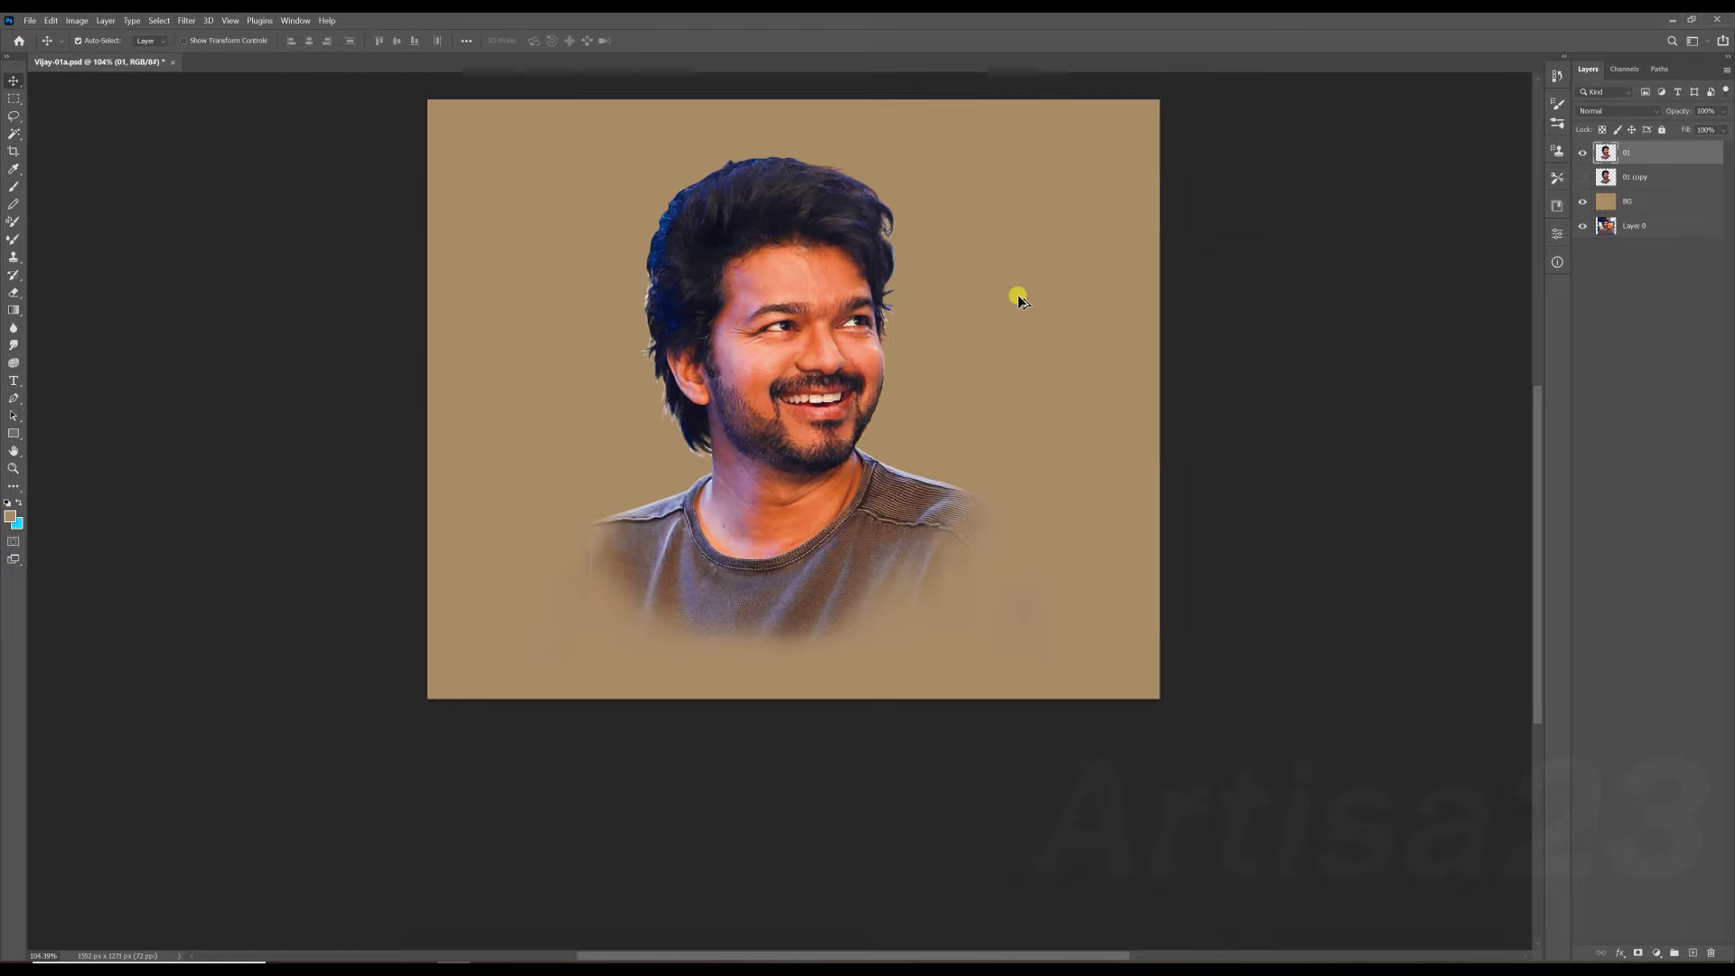
Sharpen the portrait with Unsharp Mask at 77%.
scroll(1019, 295, "up", 3)
left_click(185, 20)
mouse_move(204, 255)
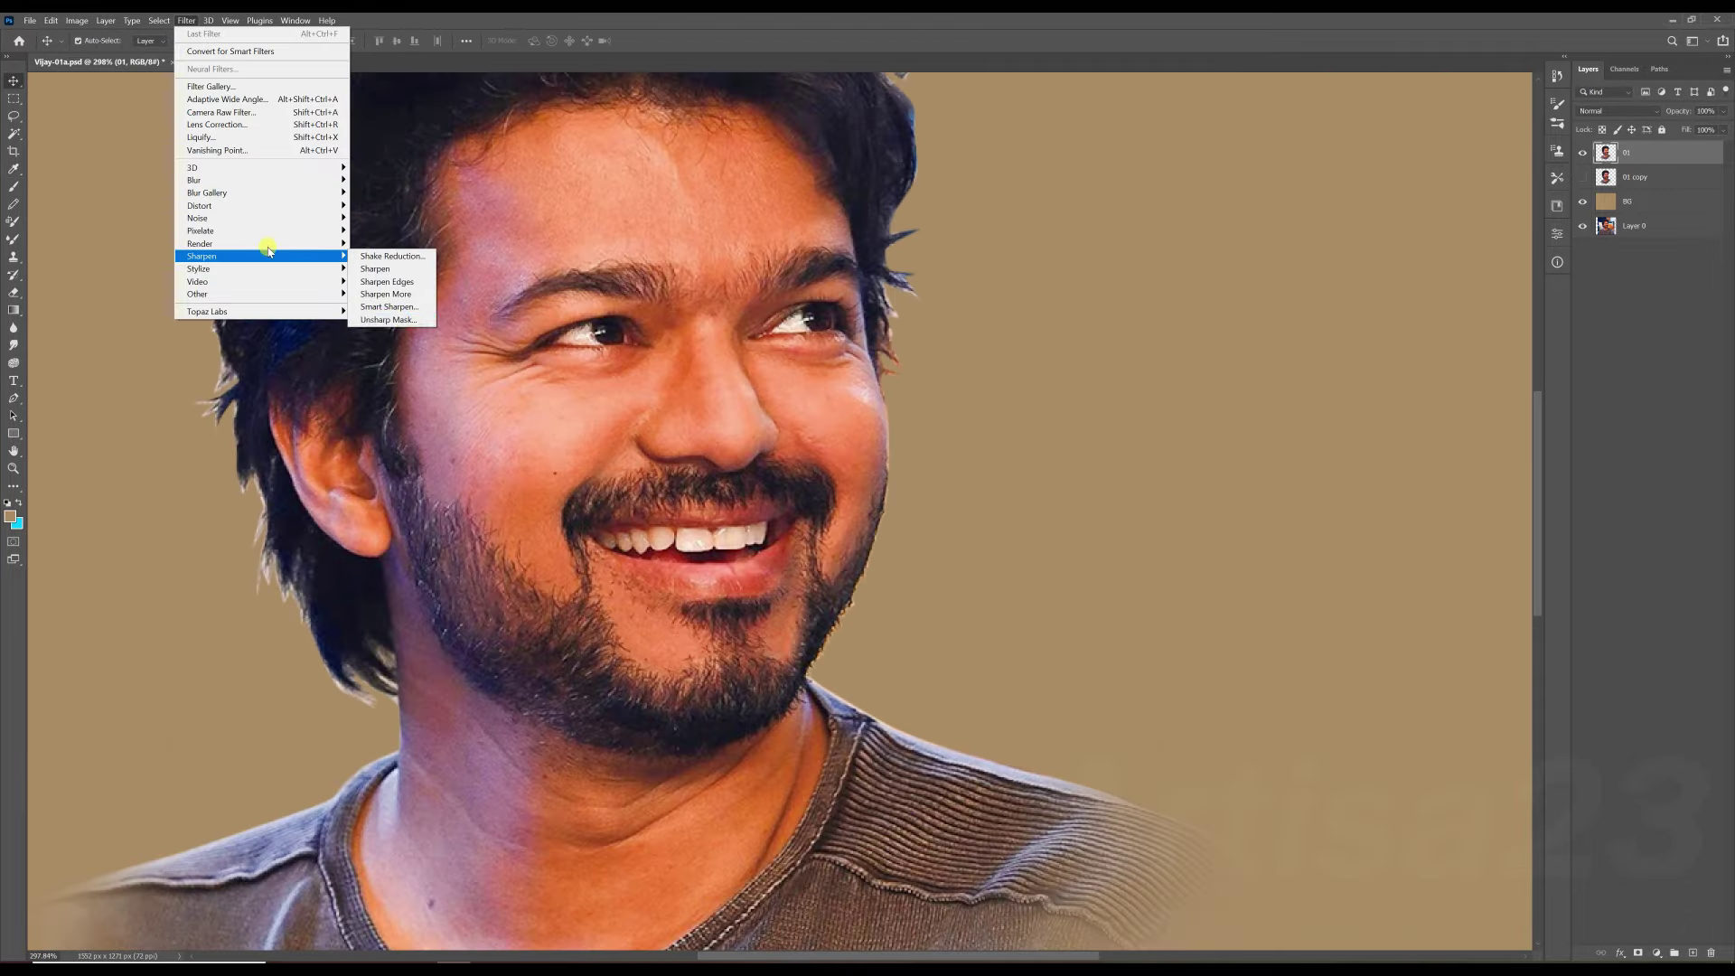
left_click(401, 320)
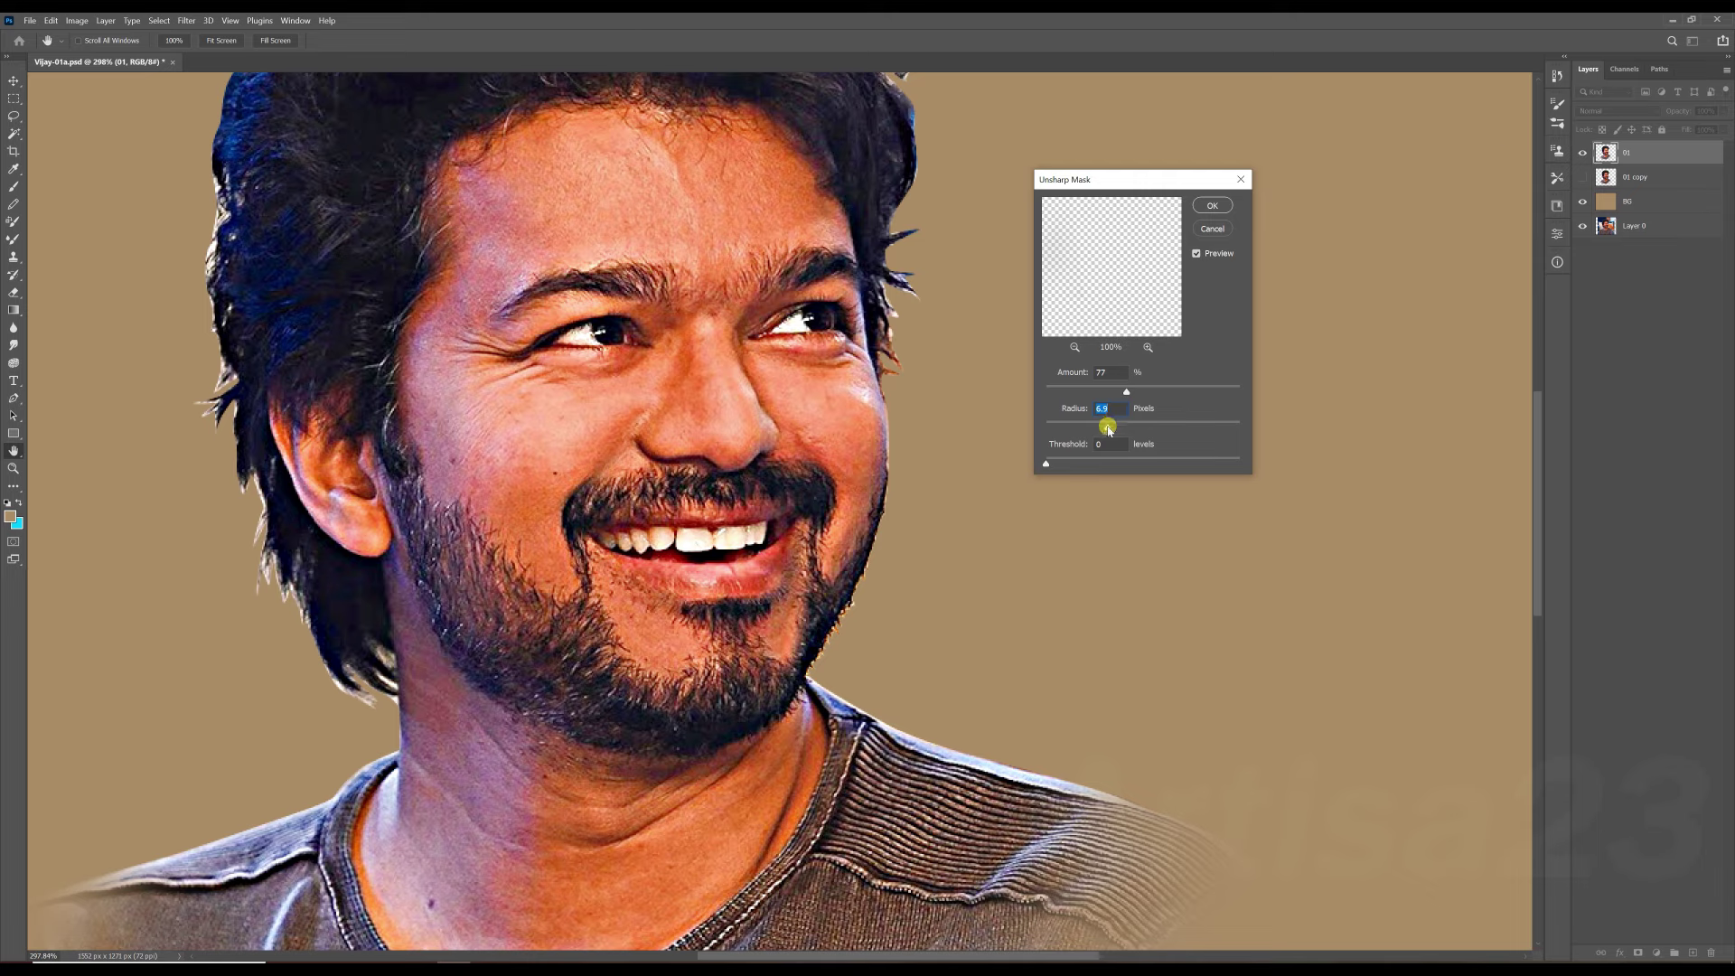
left_click(1211, 205)
Duplicate the portrait layer, apply High Pass, and blend it in with a layer blend mode.
key("ctrl+j")
left_click(185, 20)
left_click(376, 298)
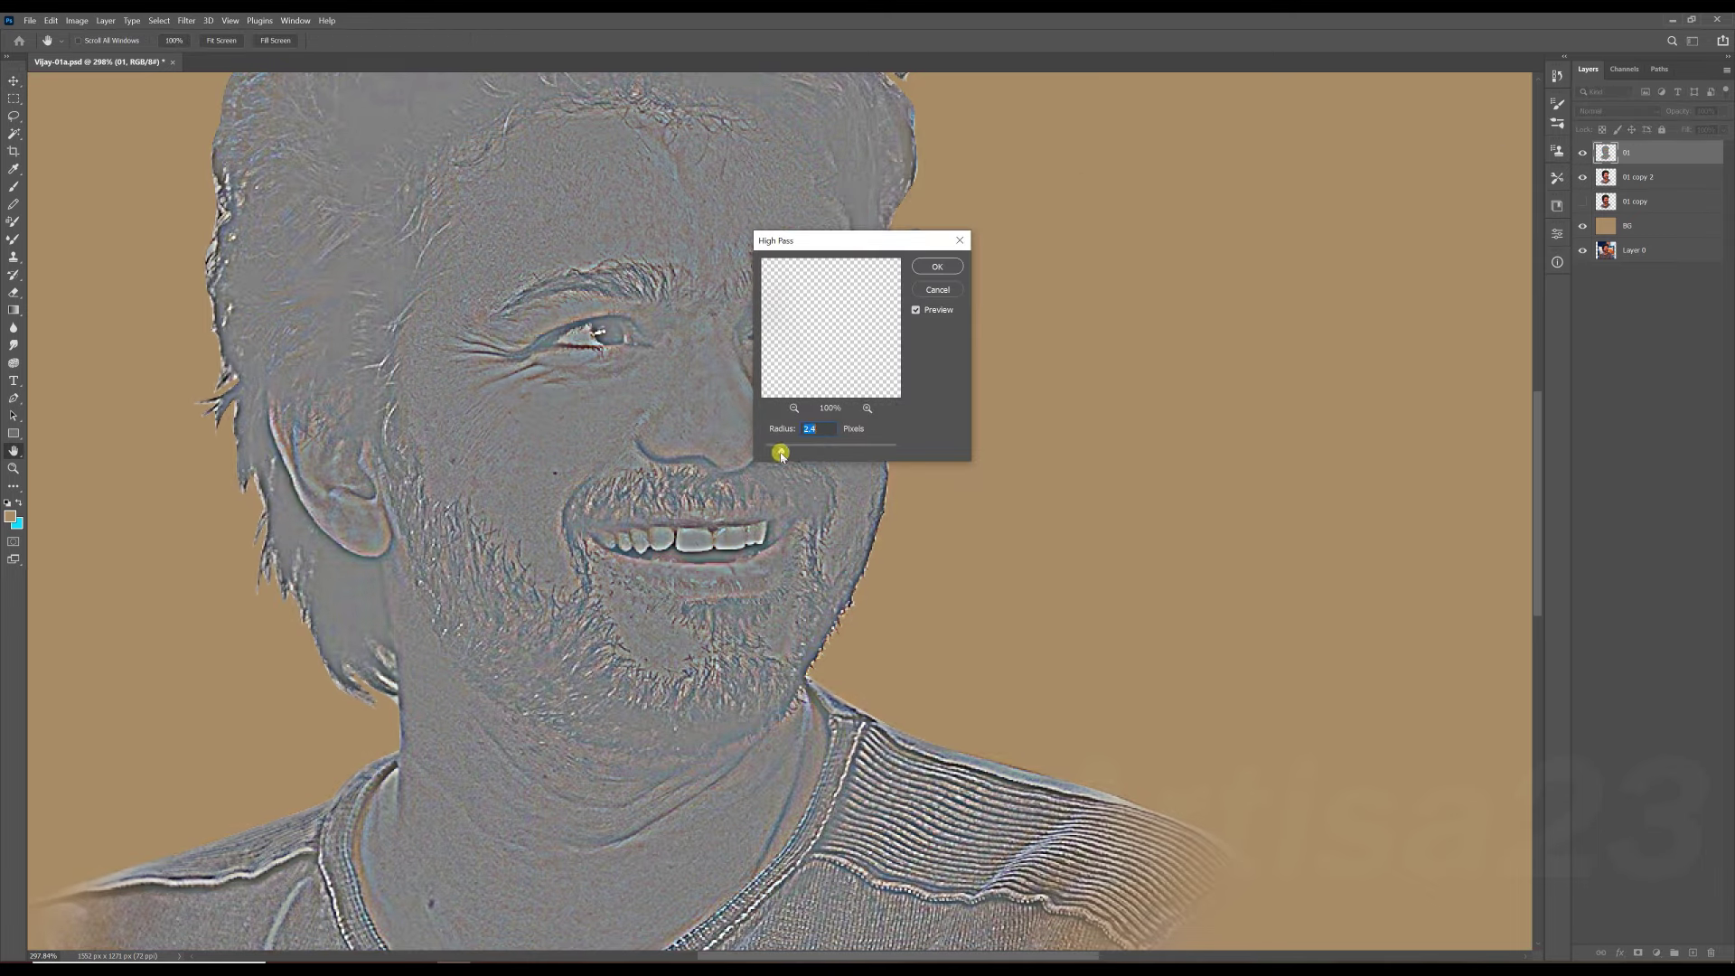
left_click(938, 265)
left_click(1617, 110)
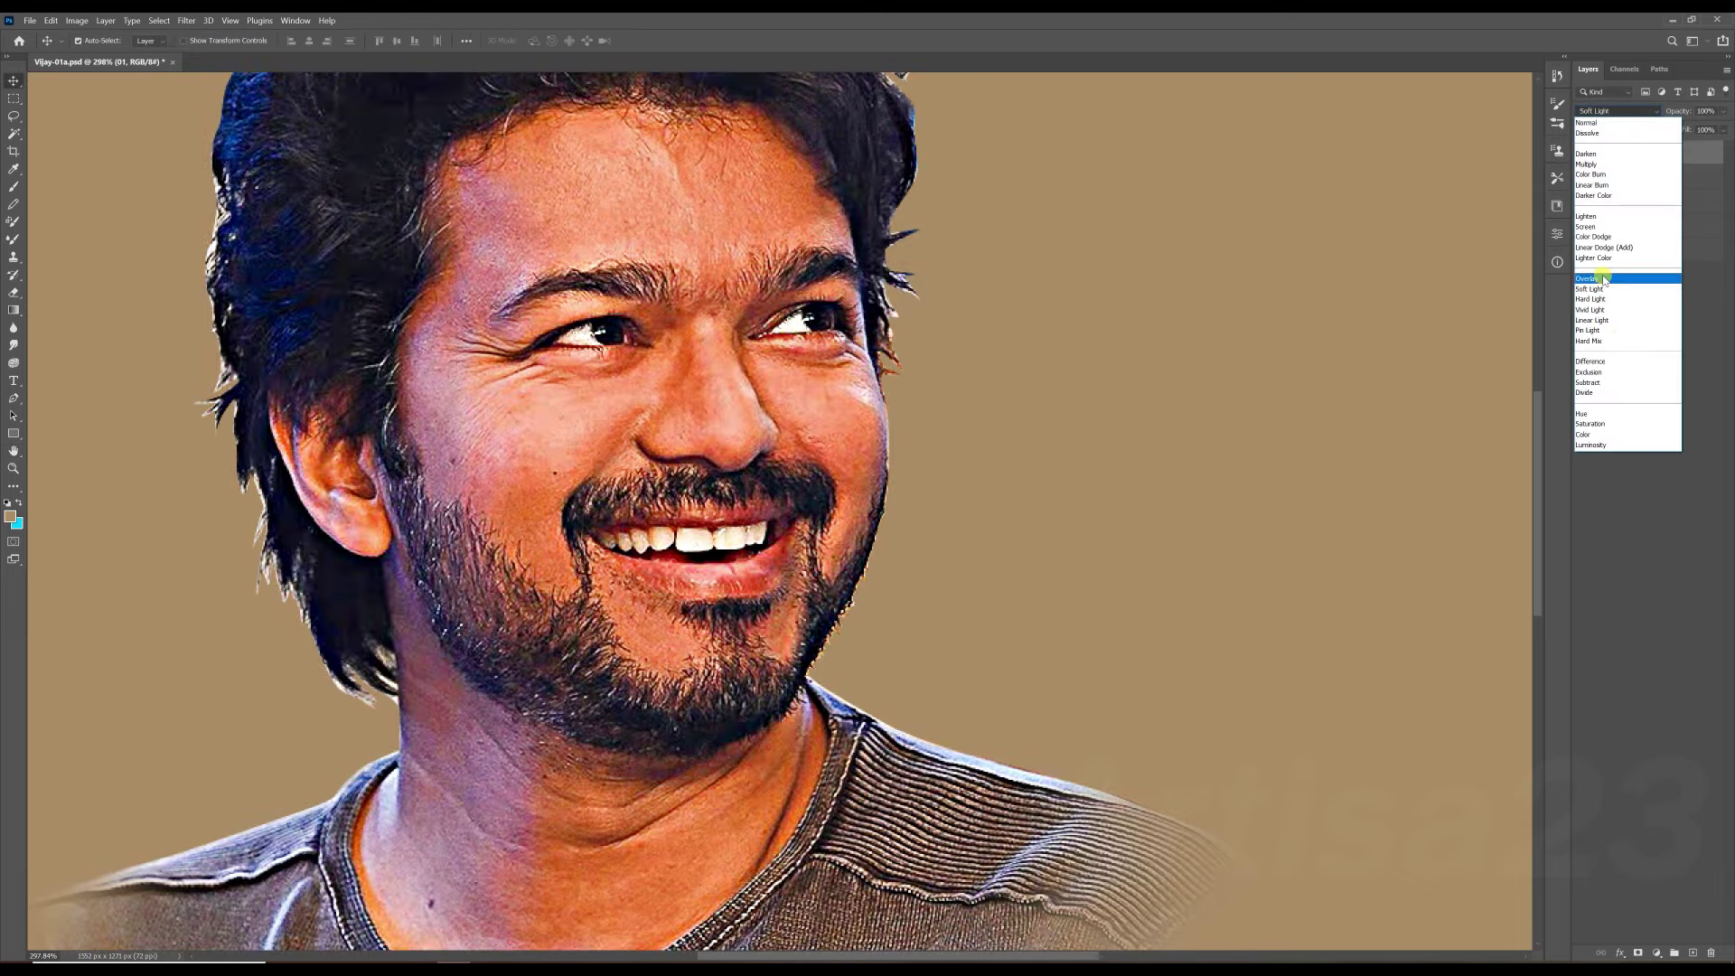
left_click(1604, 289)
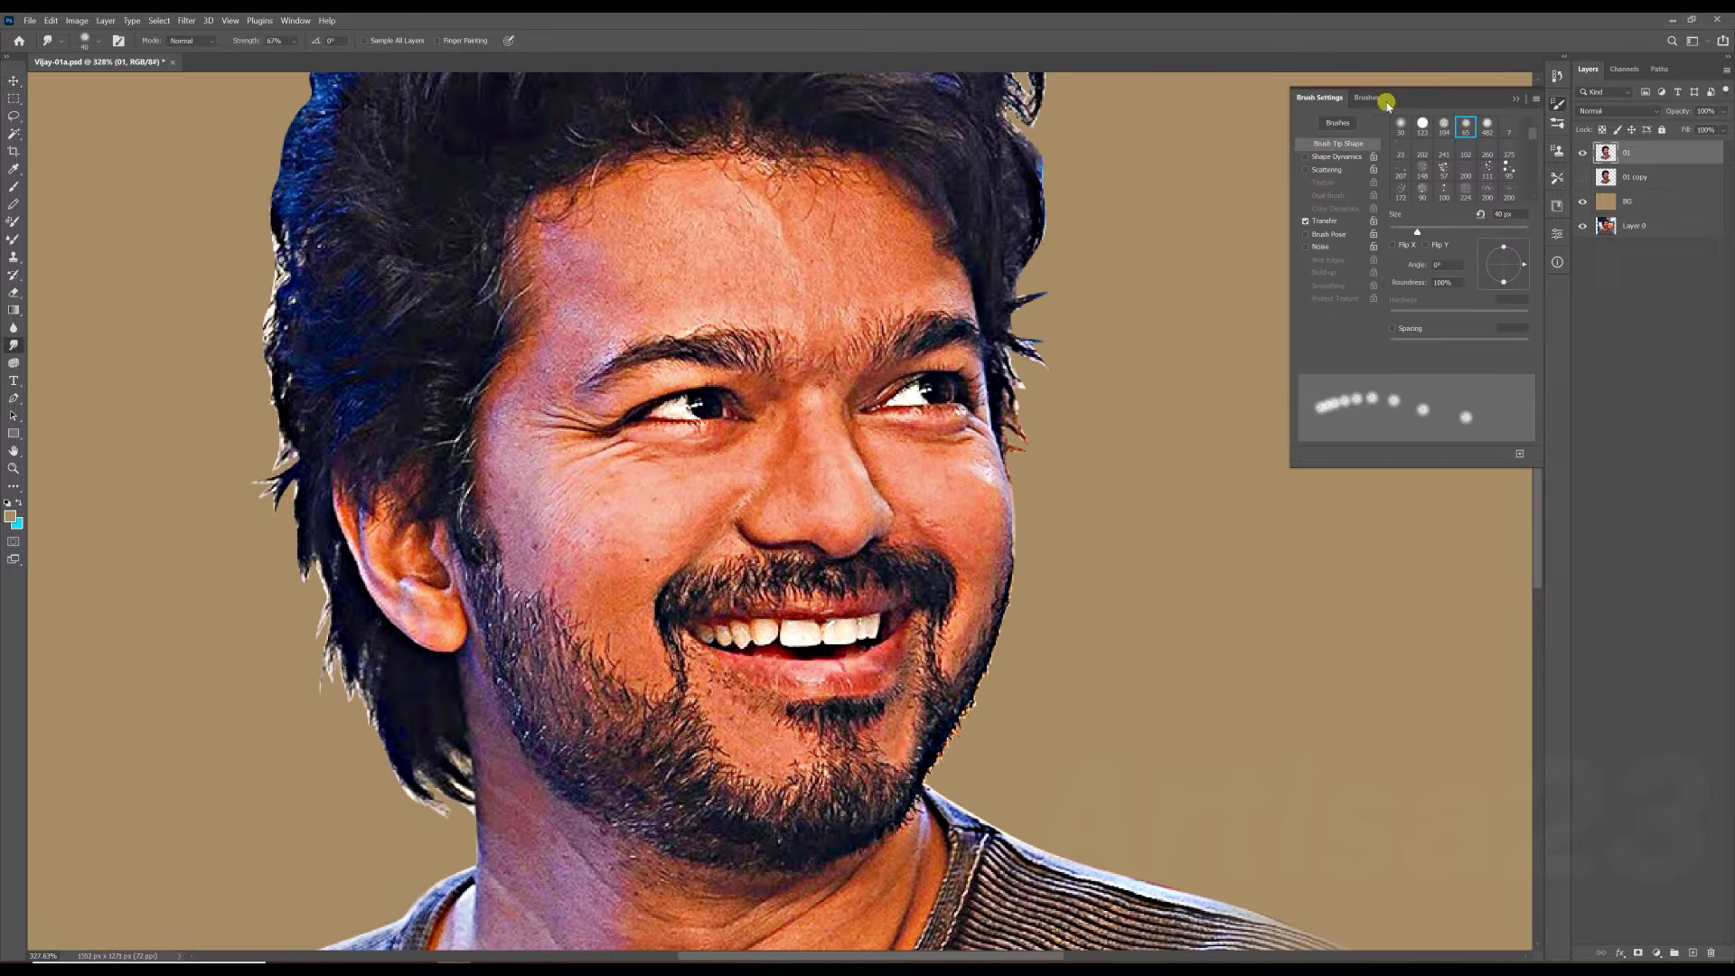
With a soft smudge brush, smooth between the brows, the forehead, and the temple down to the beard.
left_click(1387, 102)
key("F5")
left_click_drag(741, 261, 741, 224)
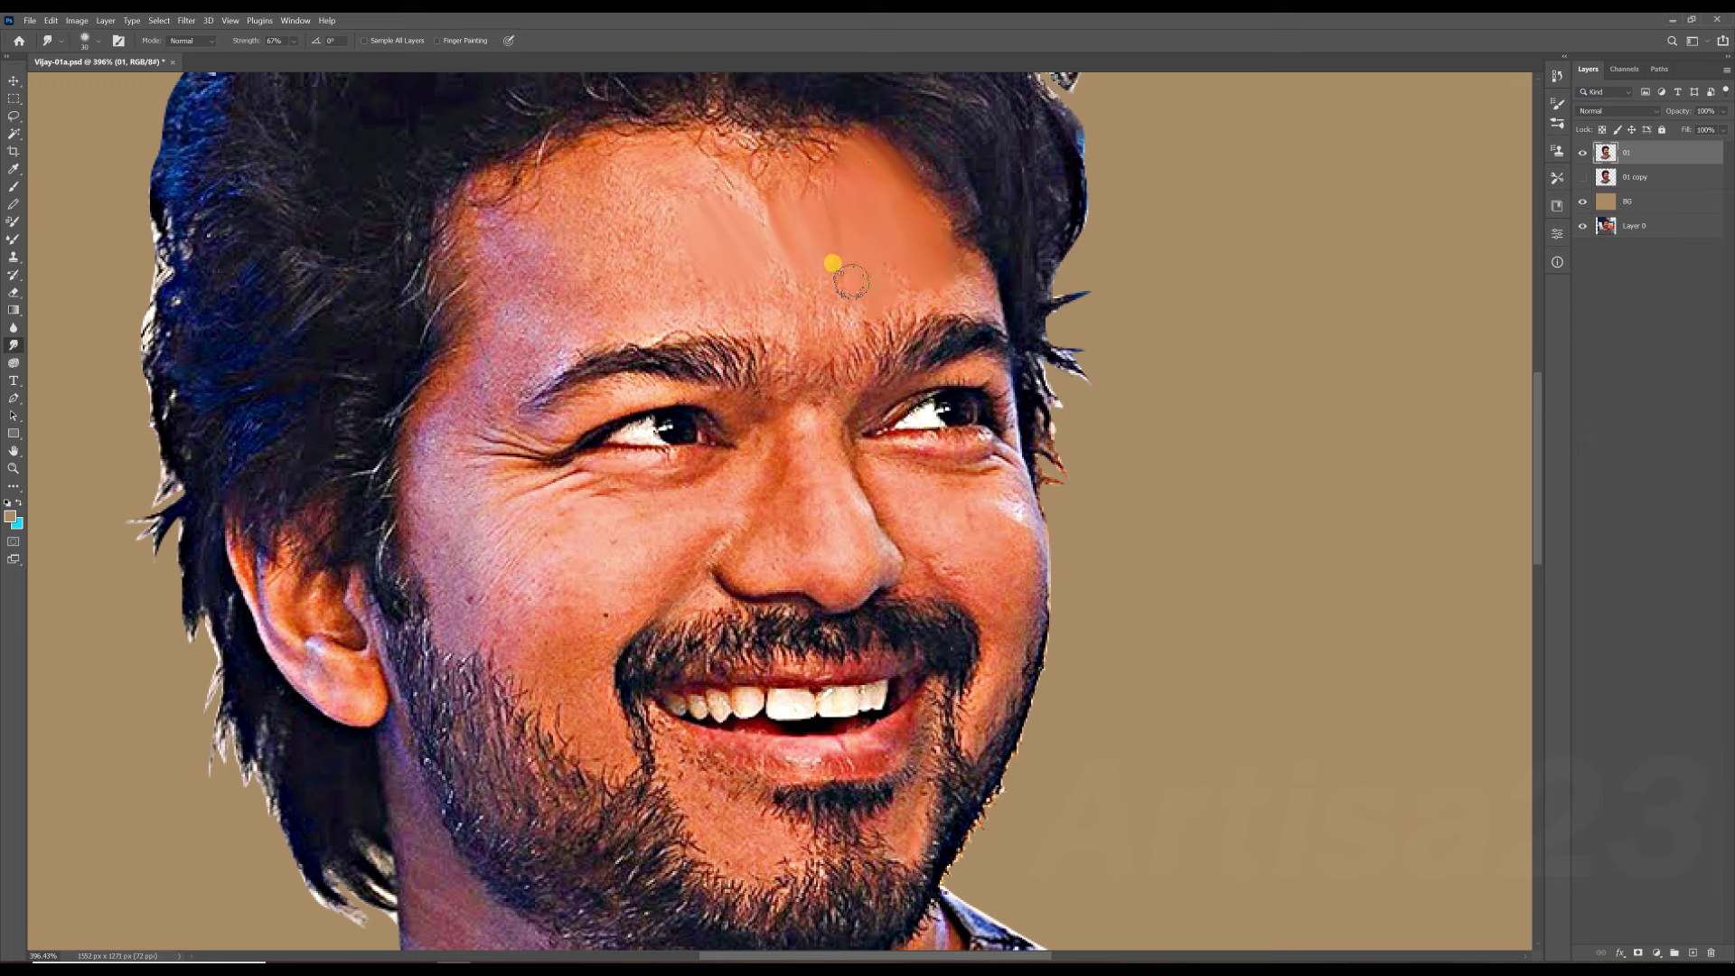
left_click_drag(676, 194, 551, 228)
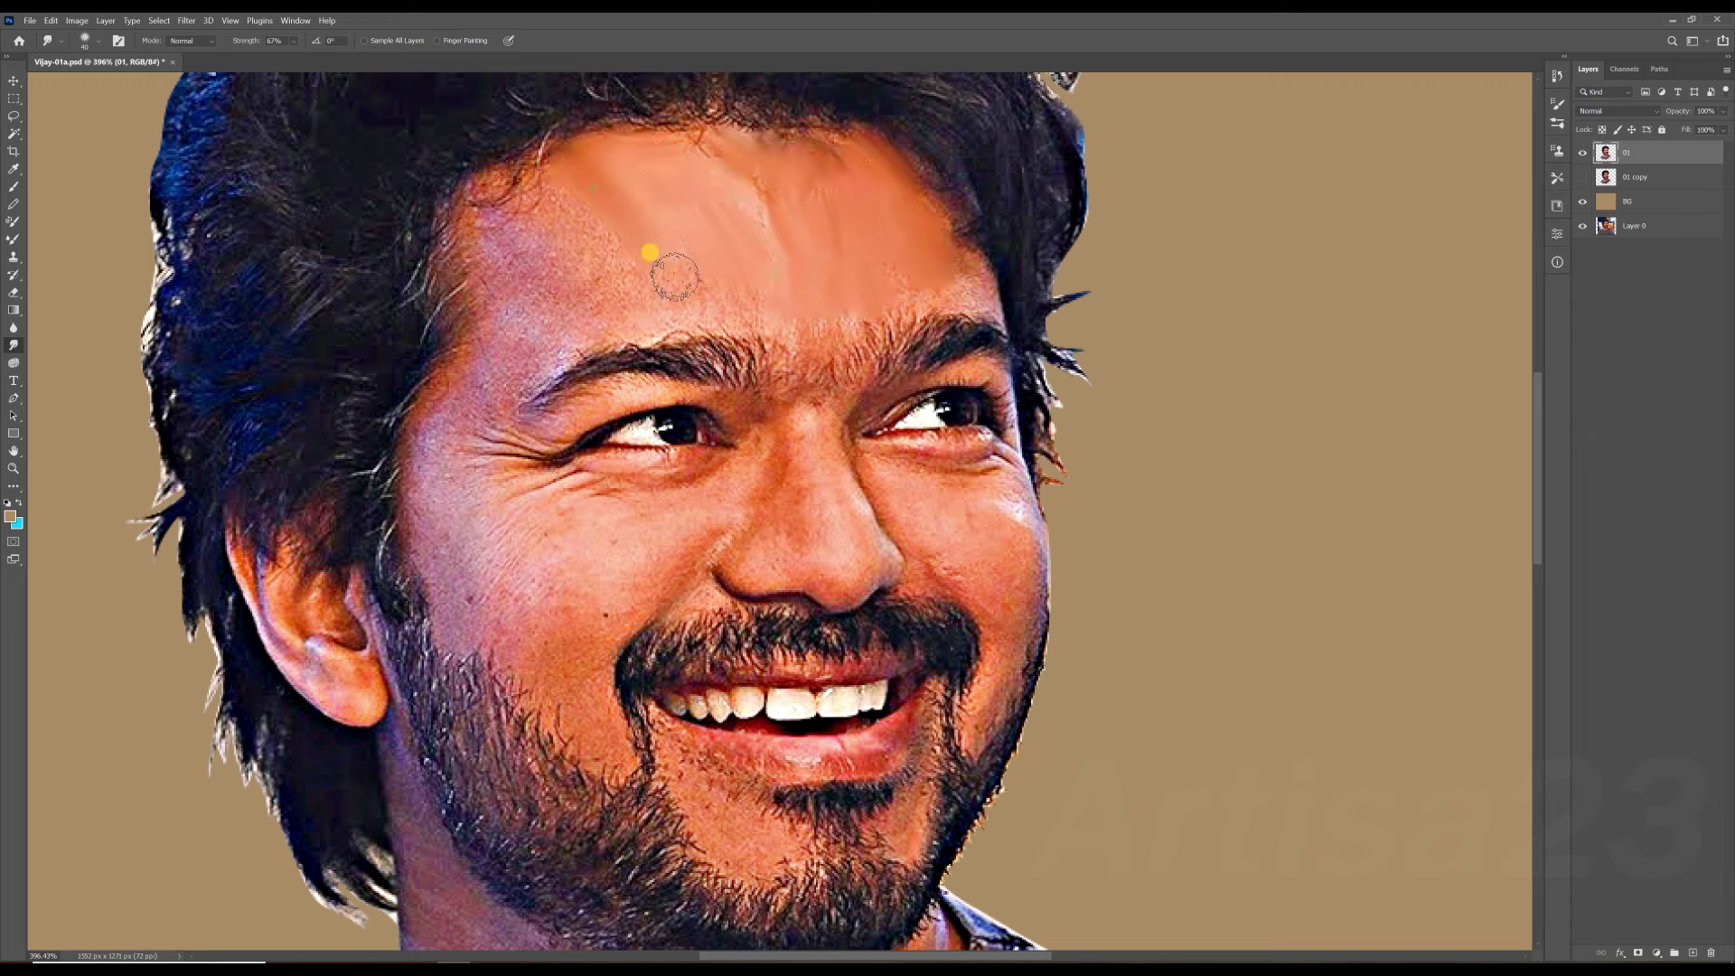
left_click_drag(685, 310, 510, 306)
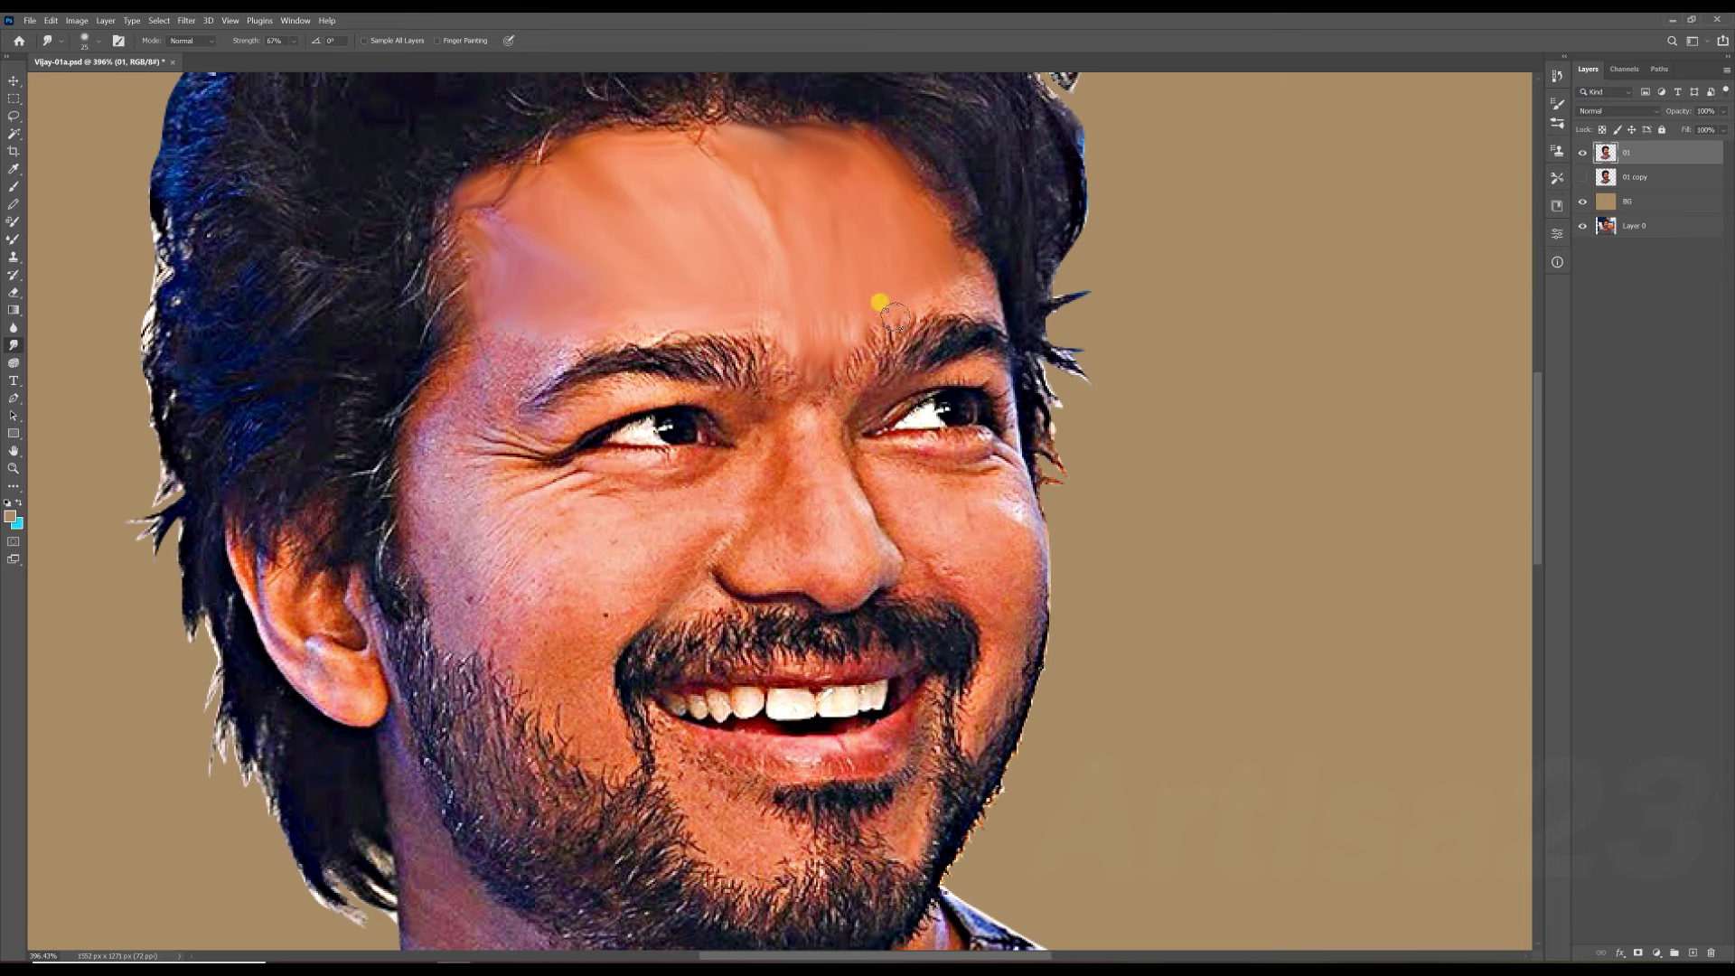
mouse_move(542, 335)
left_mouse_down()
mouse_move(461, 425)
mouse_move(435, 571)
left_mouse_up()
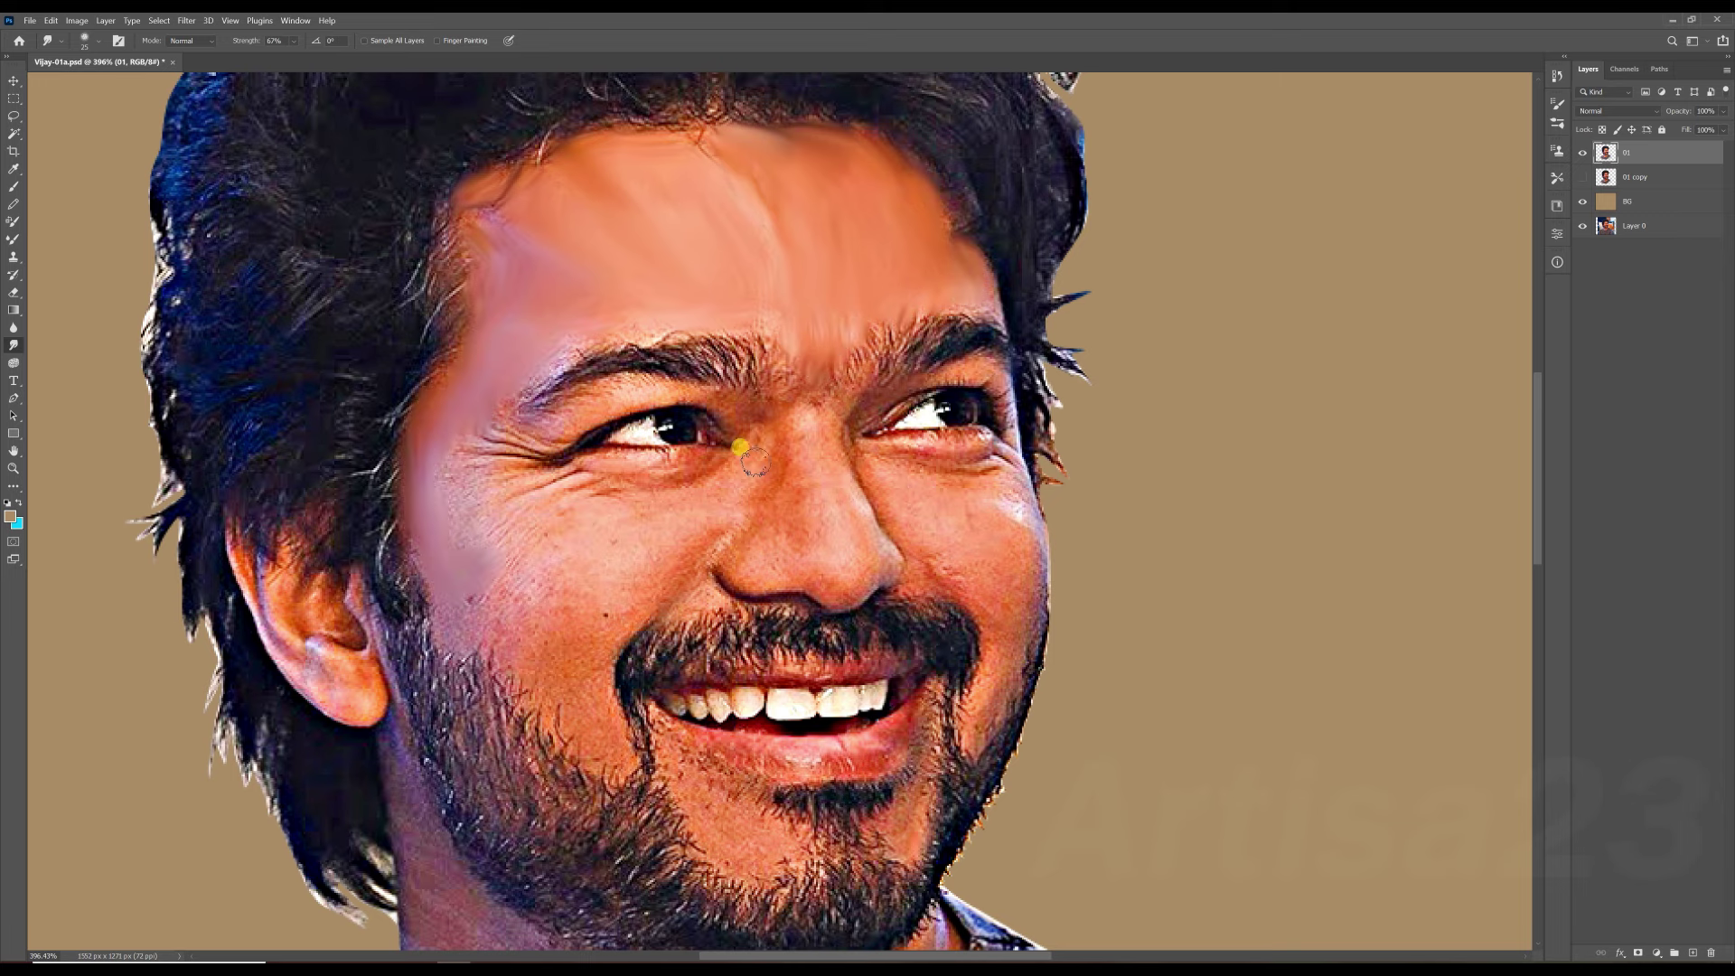
Smudge the skin at the outer eye corner, under the eye and the cheek below.
scroll(692, 512, "up", 2)
scroll(617, 511, "up", 2)
left_click_drag(506, 474, 358, 377)
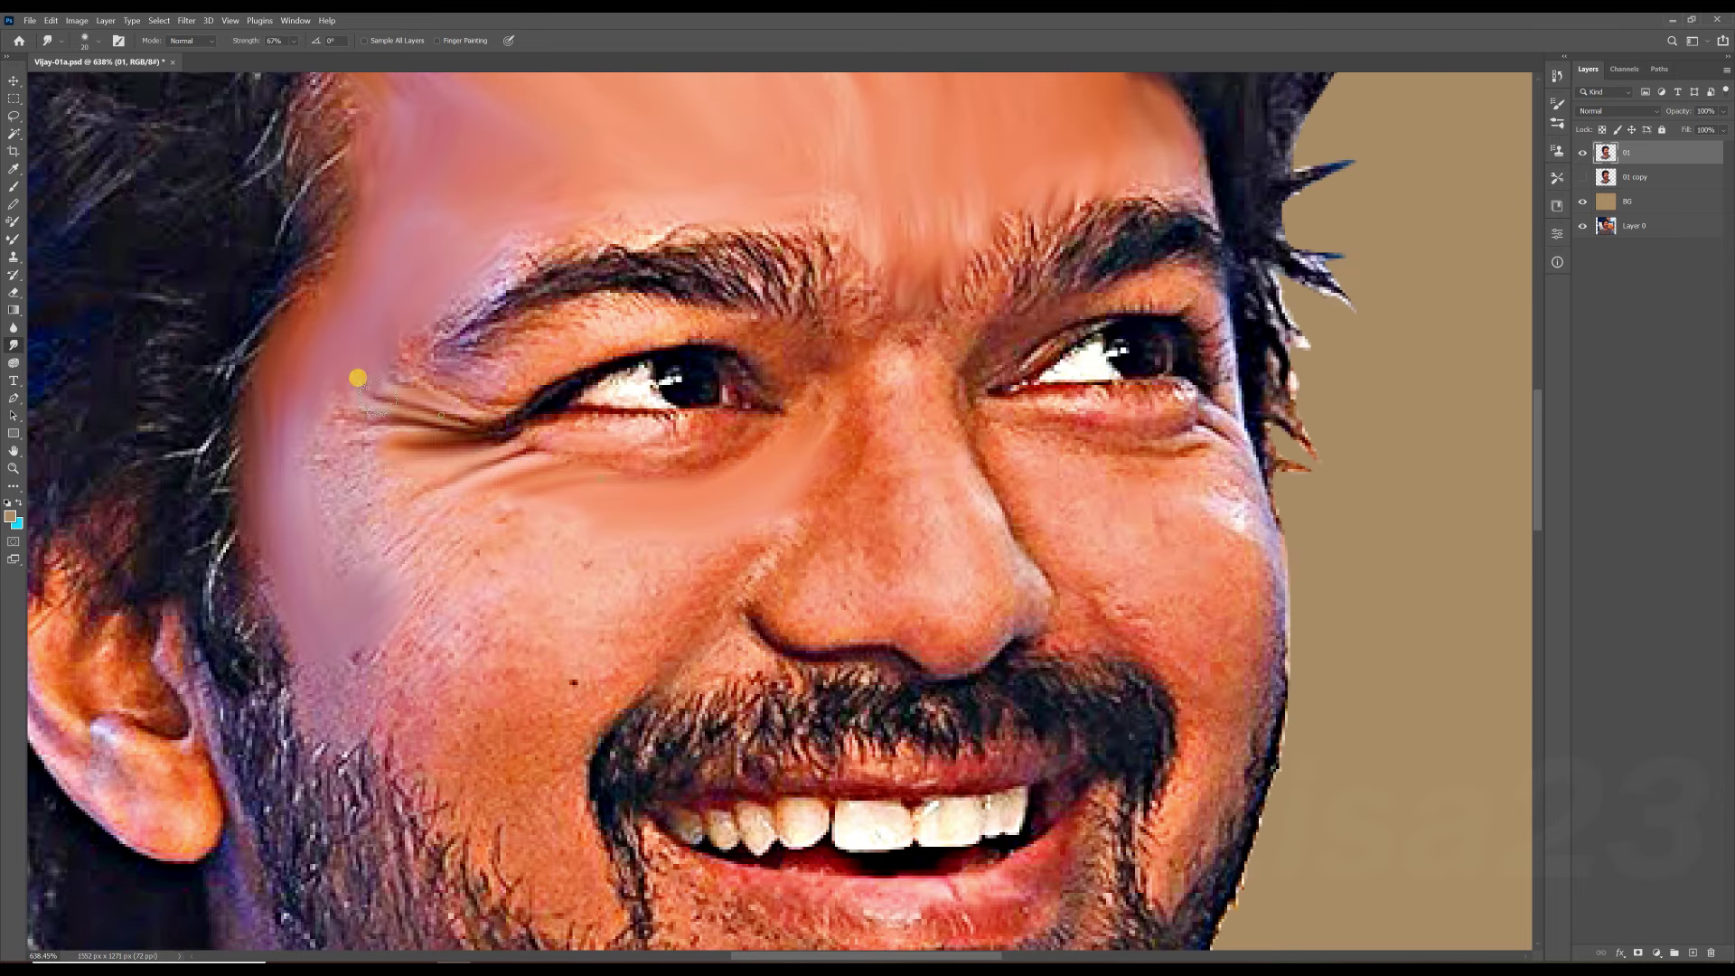
left_click_drag(391, 475, 309, 480)
mouse_move(446, 568)
left_mouse_down()
mouse_move(406, 637)
mouse_move(512, 542)
mouse_move(696, 610)
mouse_move(470, 727)
left_mouse_up()
At brush sizes 20 and 15, smooth the cheek freckles, nose and skin under the right eye.
key("]")
key("[")
key("[")
left_click_drag(767, 535, 857, 506)
left_click_drag(869, 597, 931, 406)
key("[")
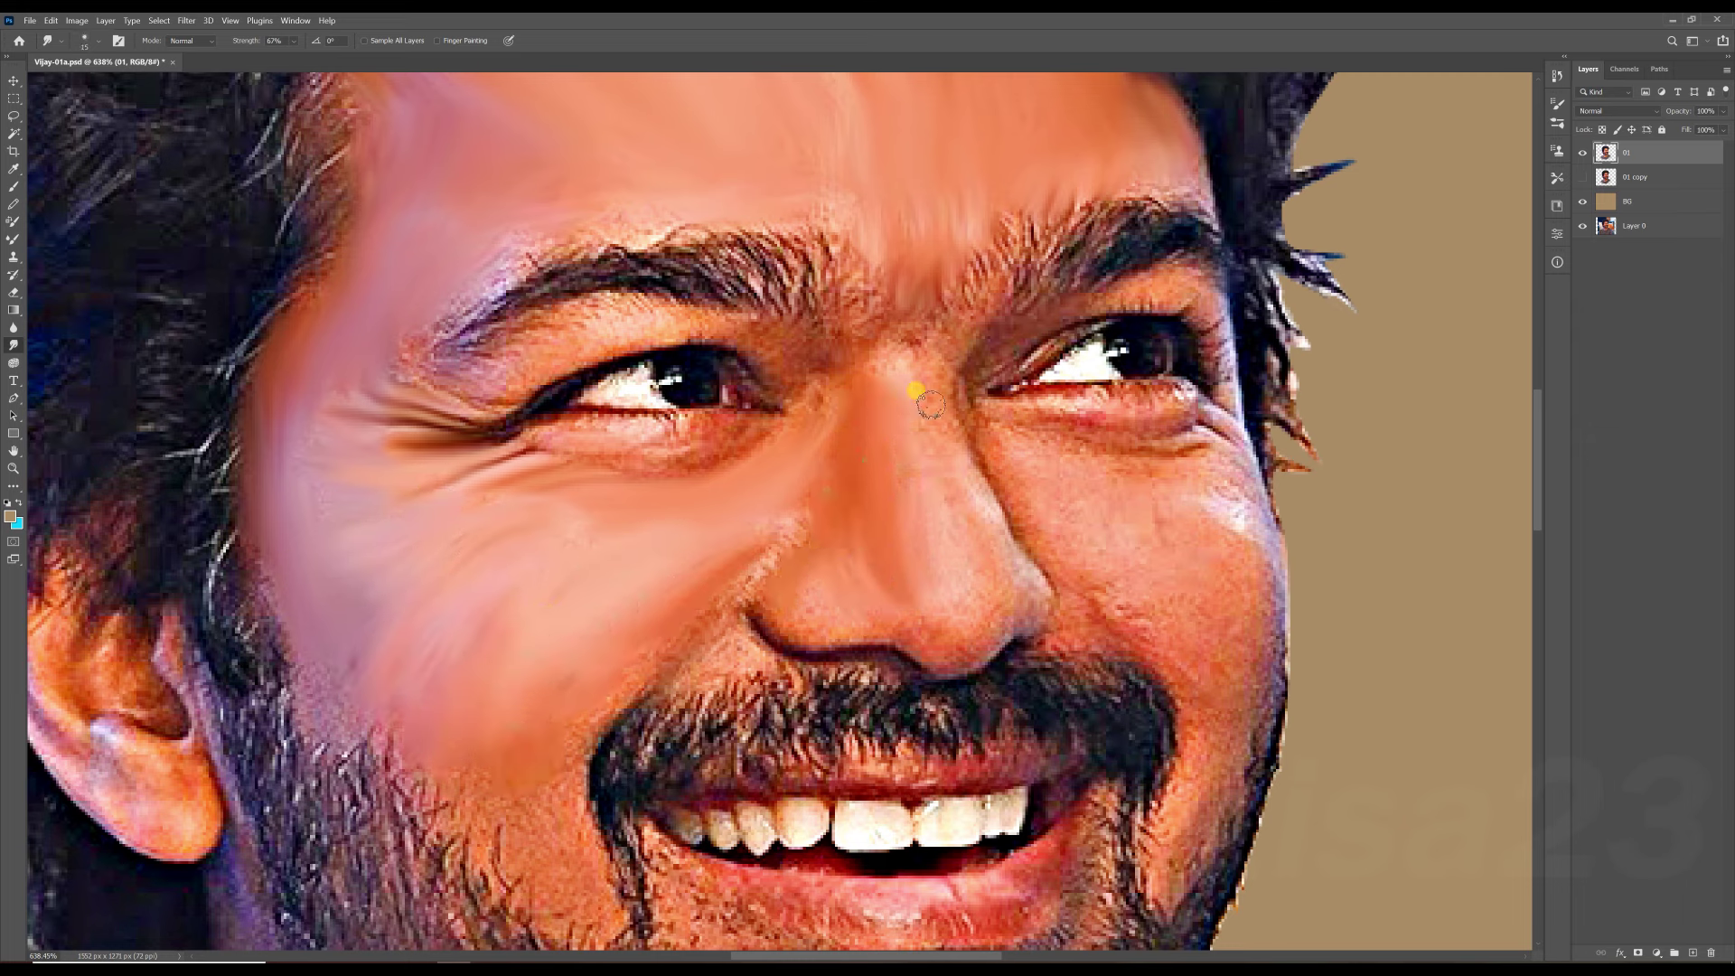
key("[")
mouse_move(1076, 507)
left_mouse_down()
mouse_move(1084, 444)
mouse_move(1124, 397)
left_mouse_up()
Smudge between the brows, above the left eye and along the left eyebrow.
key("bracketright")
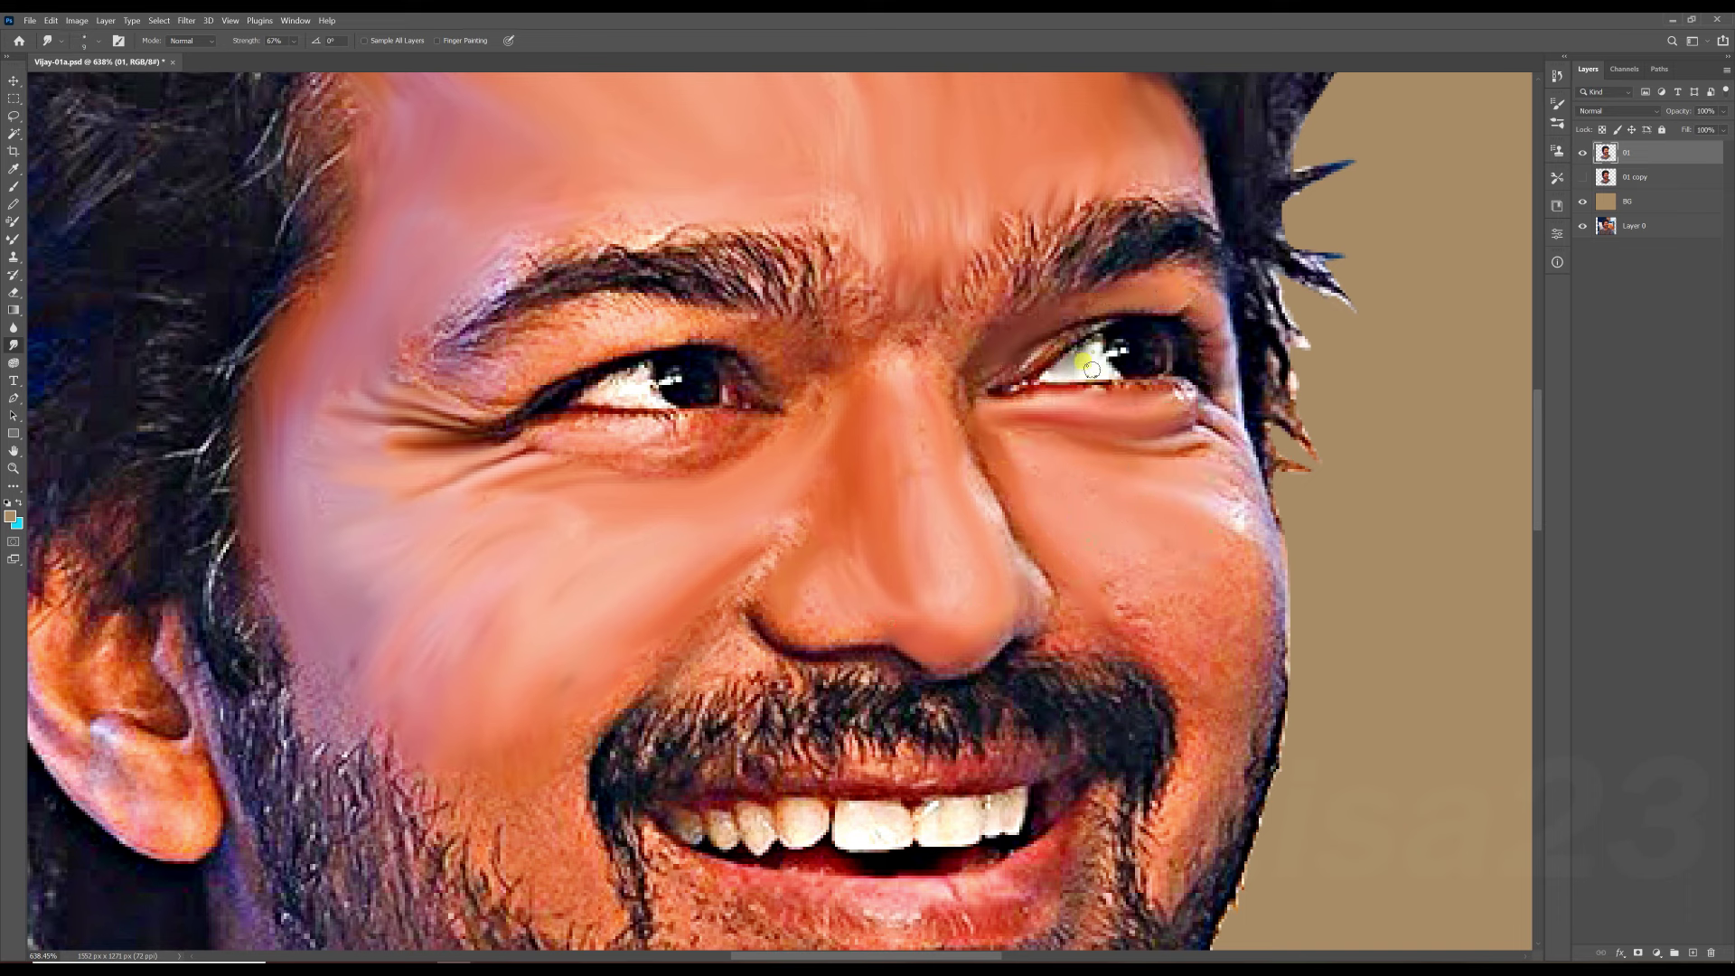
left_click_drag(863, 316, 668, 329)
left_click_drag(603, 235, 873, 258)
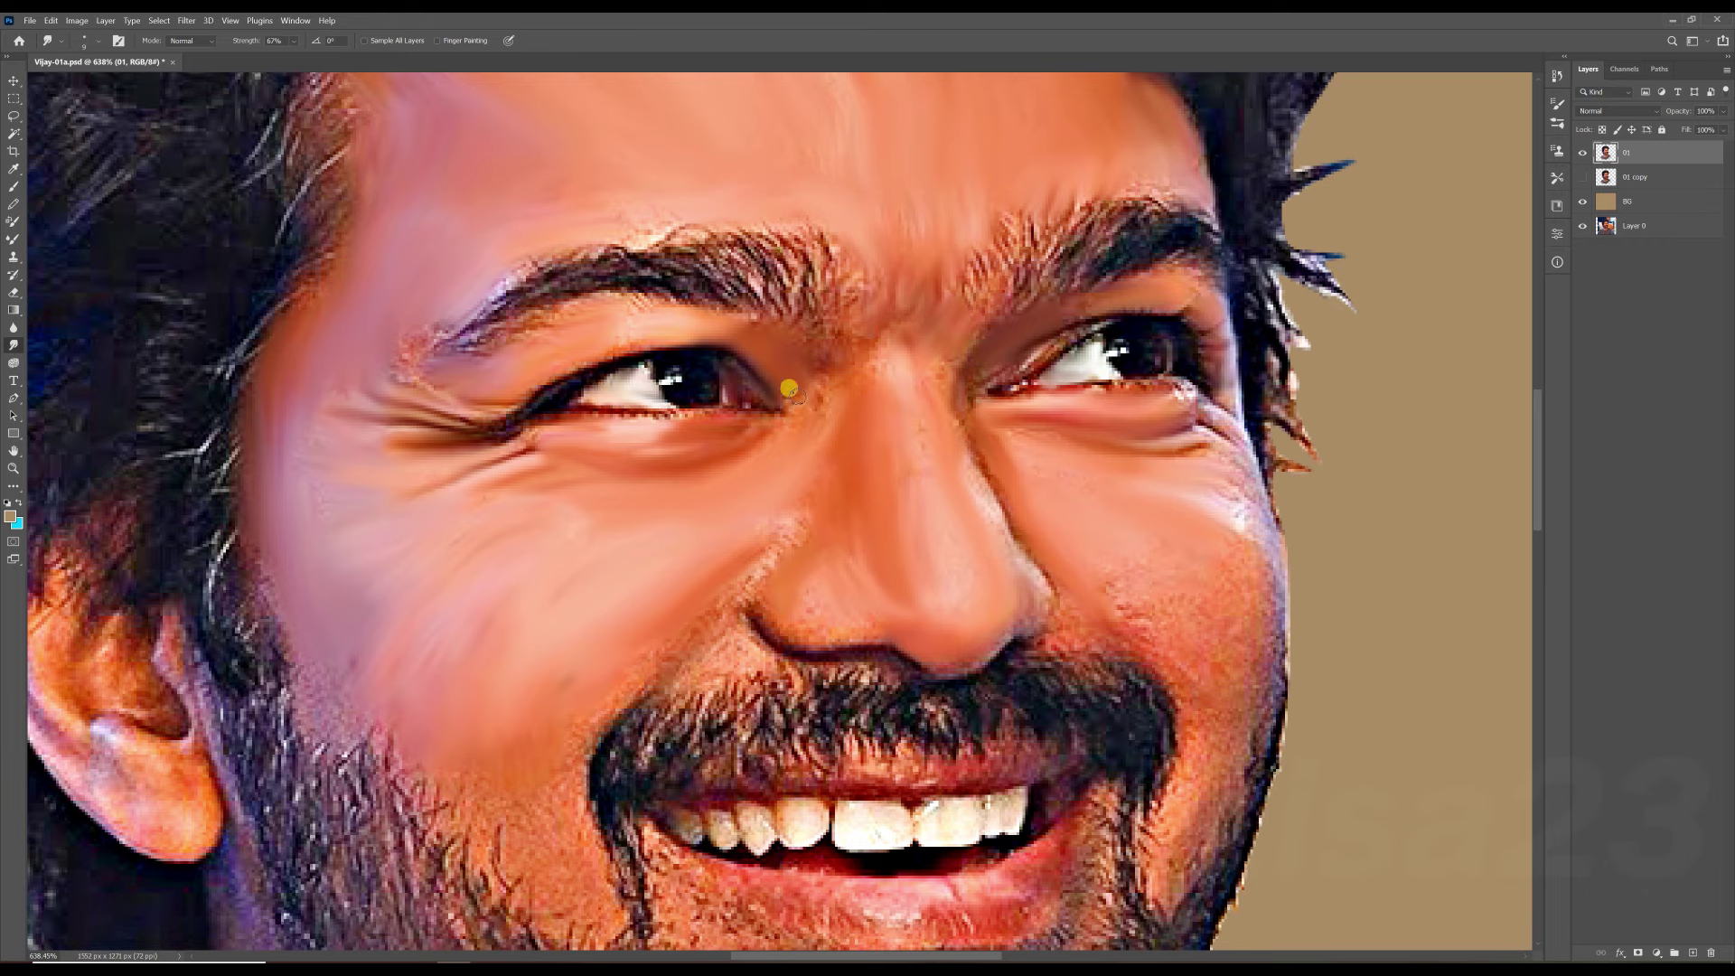
key("]")
scroll(804, 312, "down", 3)
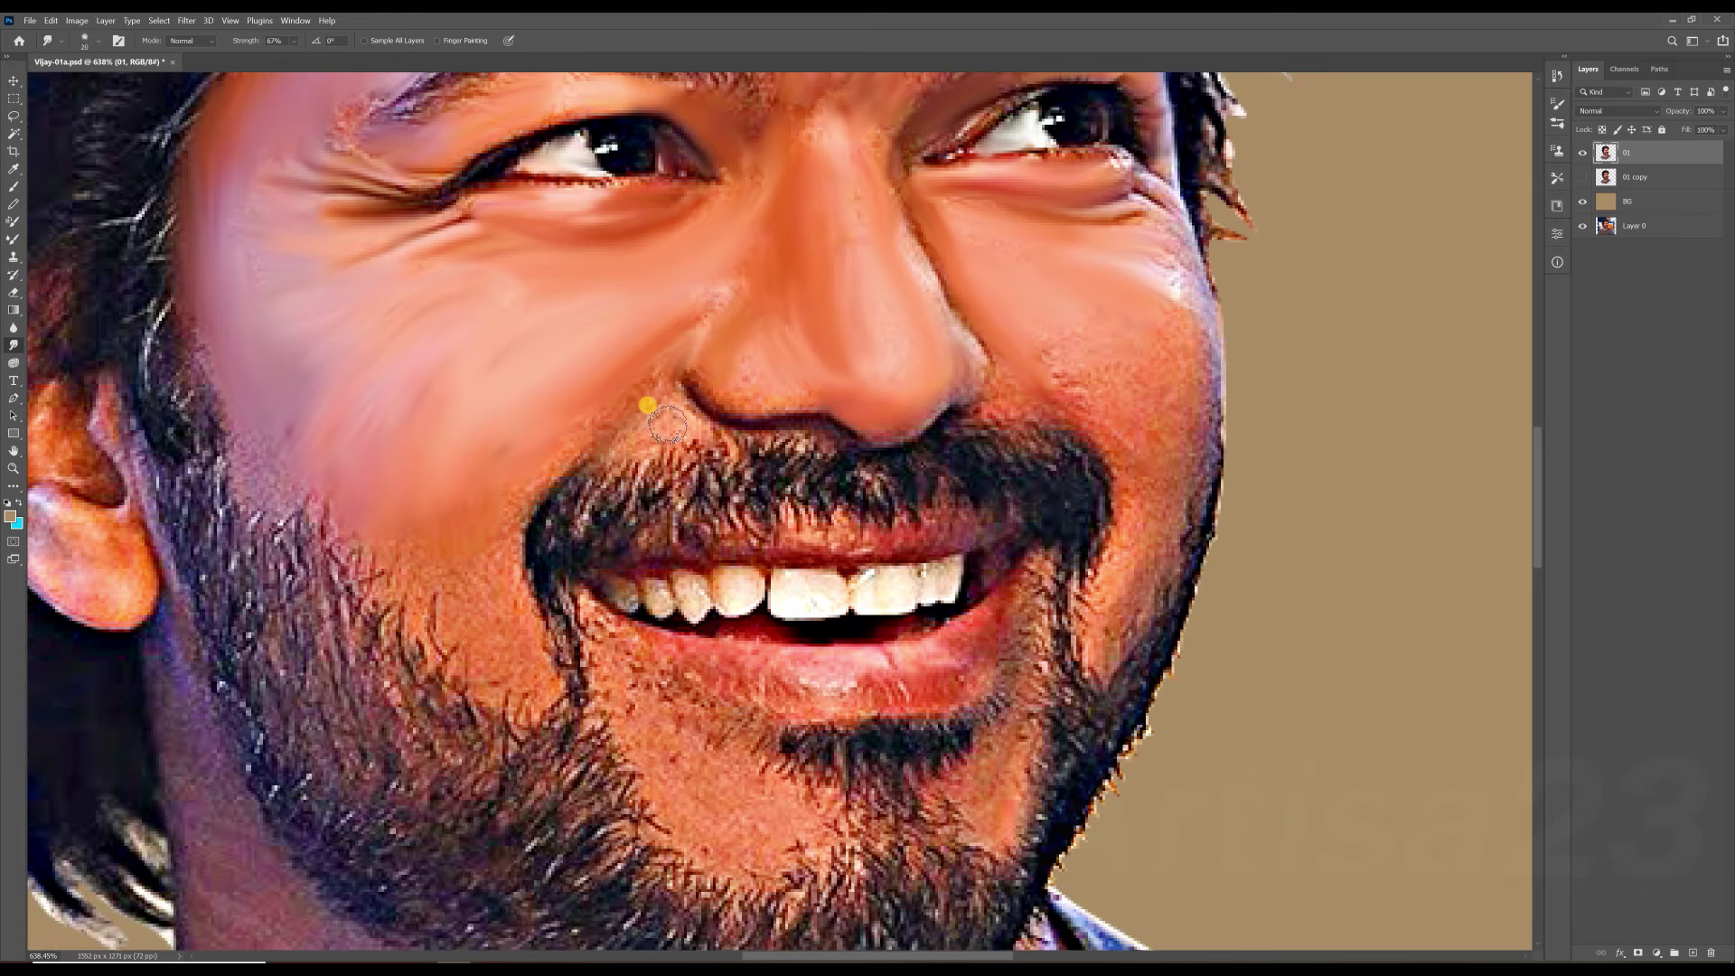
Smudge the left cheek and beard edge, then the right cheek at brush size 35.
left_click_drag(620, 403, 468, 566)
key("]")
key("]")
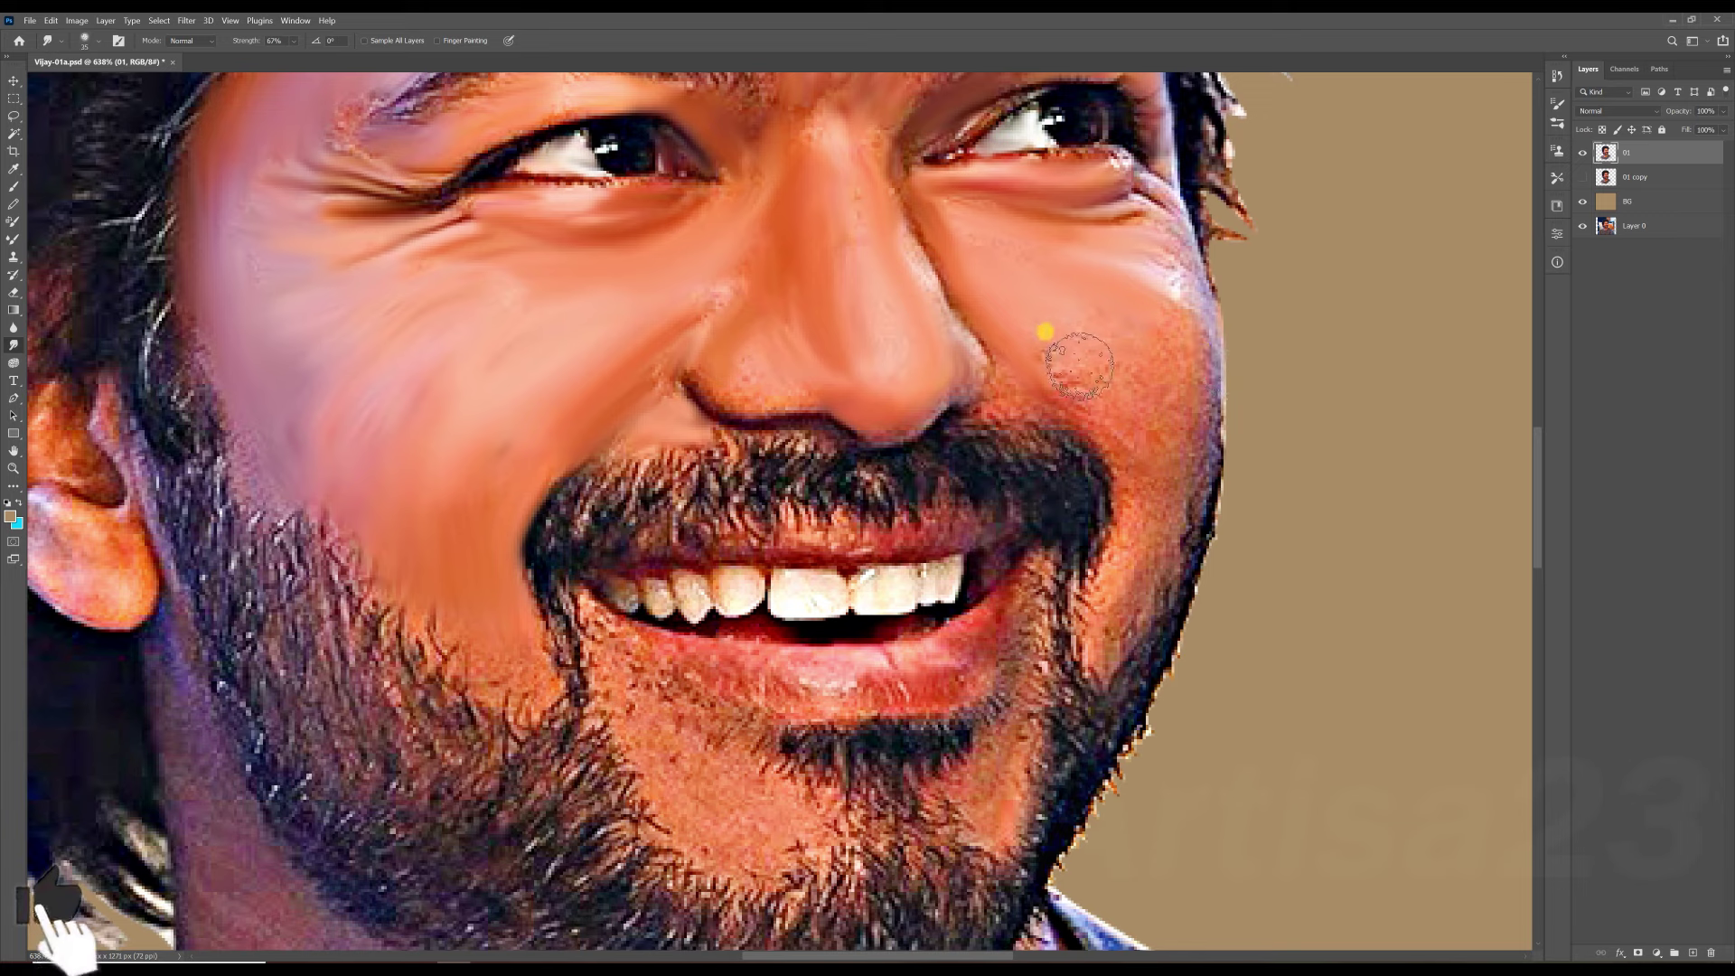
left_click_drag(1067, 358, 1121, 578)
key("[")
key("[")
key("[")
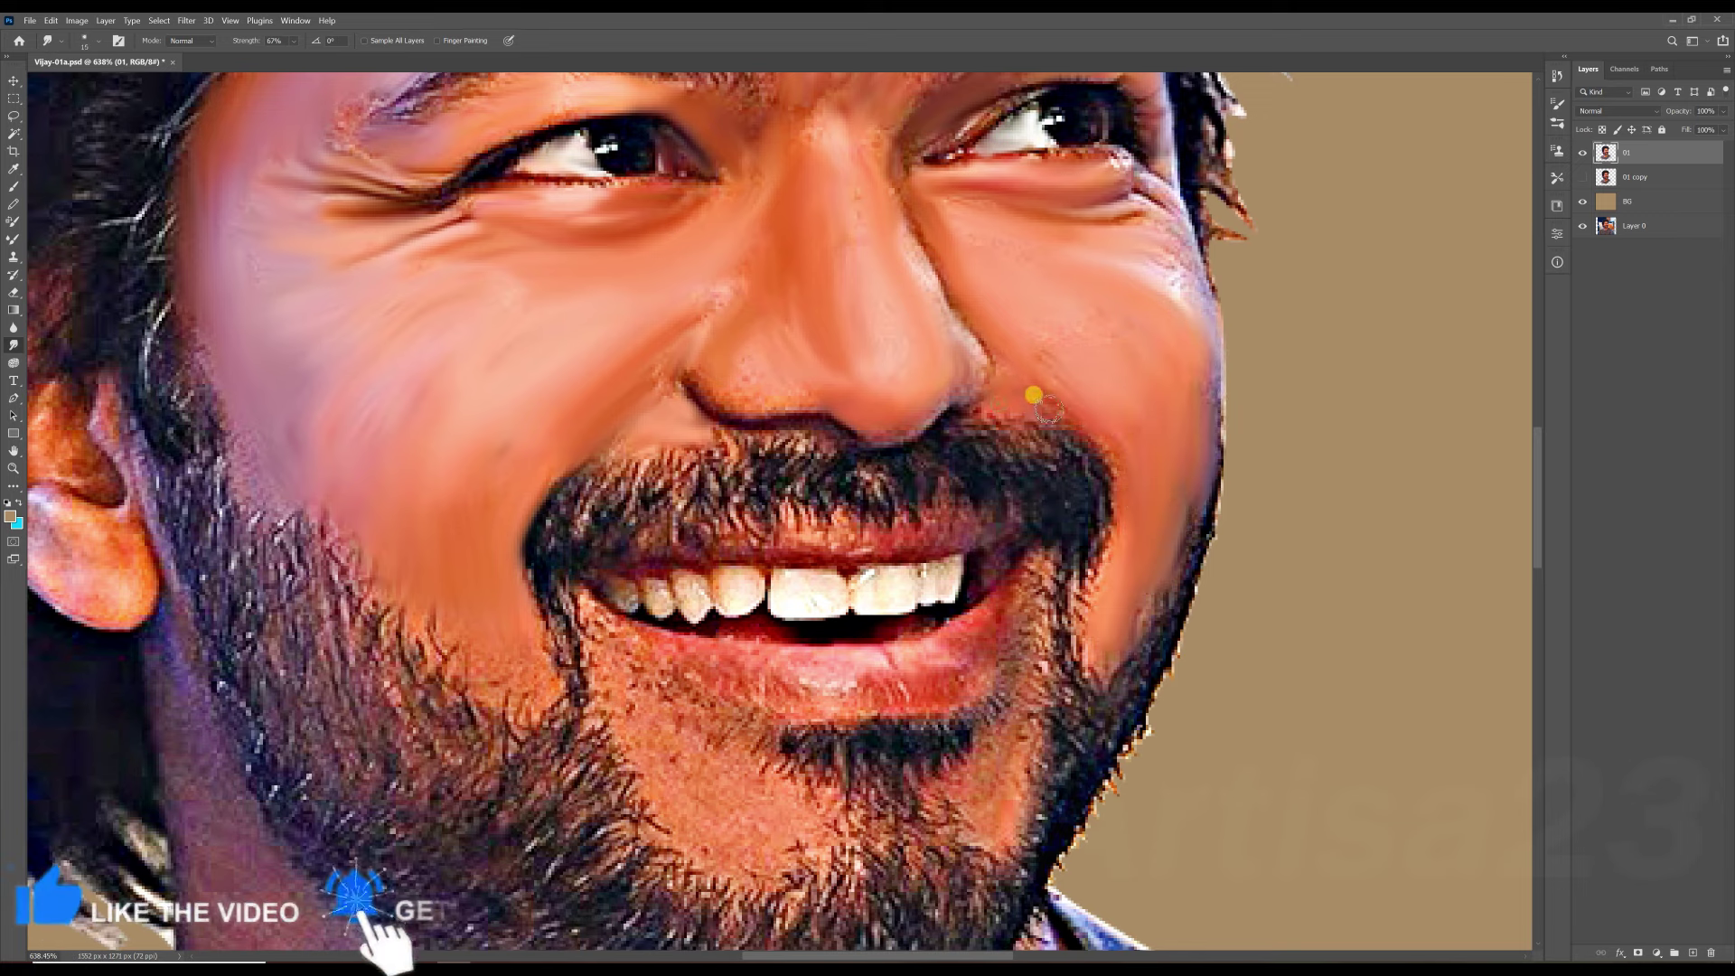
key("]")
key("]")
key("]")
scroll(741, 355, "up", 1)
scroll(938, 277, "down", 1)
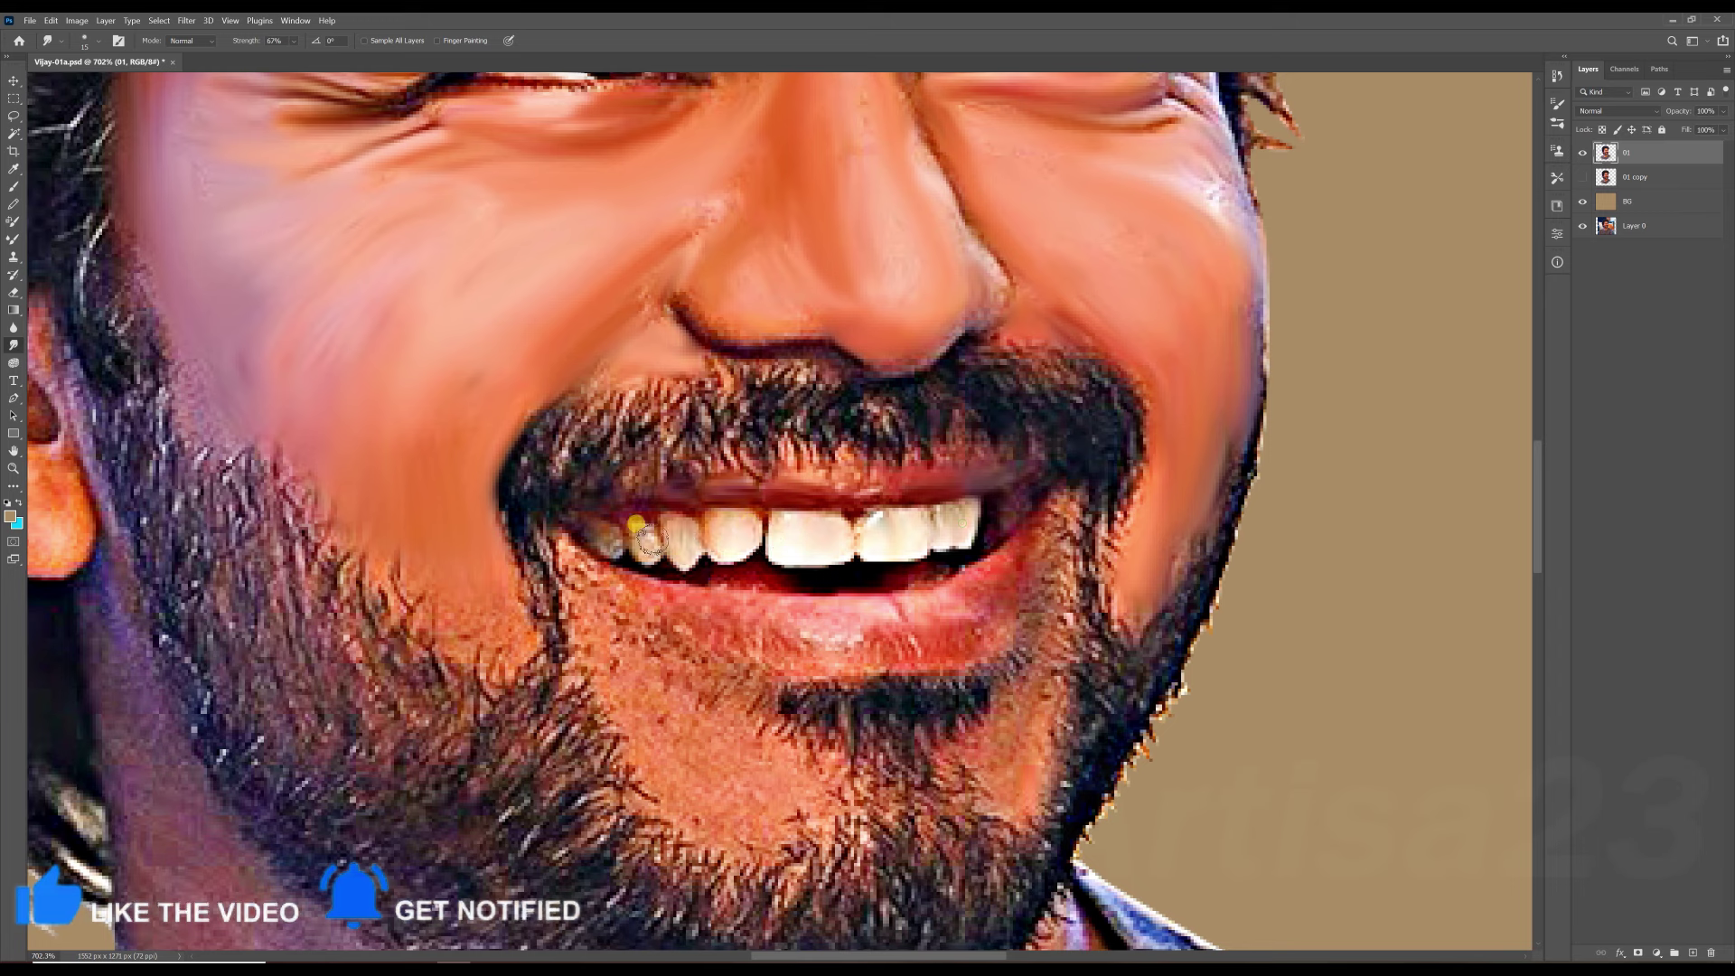
Smooth the lower lip with short smudge strokes.
left_click_drag(937, 611, 885, 633)
mouse_move(782, 616)
left_mouse_down()
mouse_move(707, 602)
mouse_move(683, 655)
mouse_move(766, 756)
left_mouse_up()
scroll(623, 615, "down", 1)
key("]")
key("]")
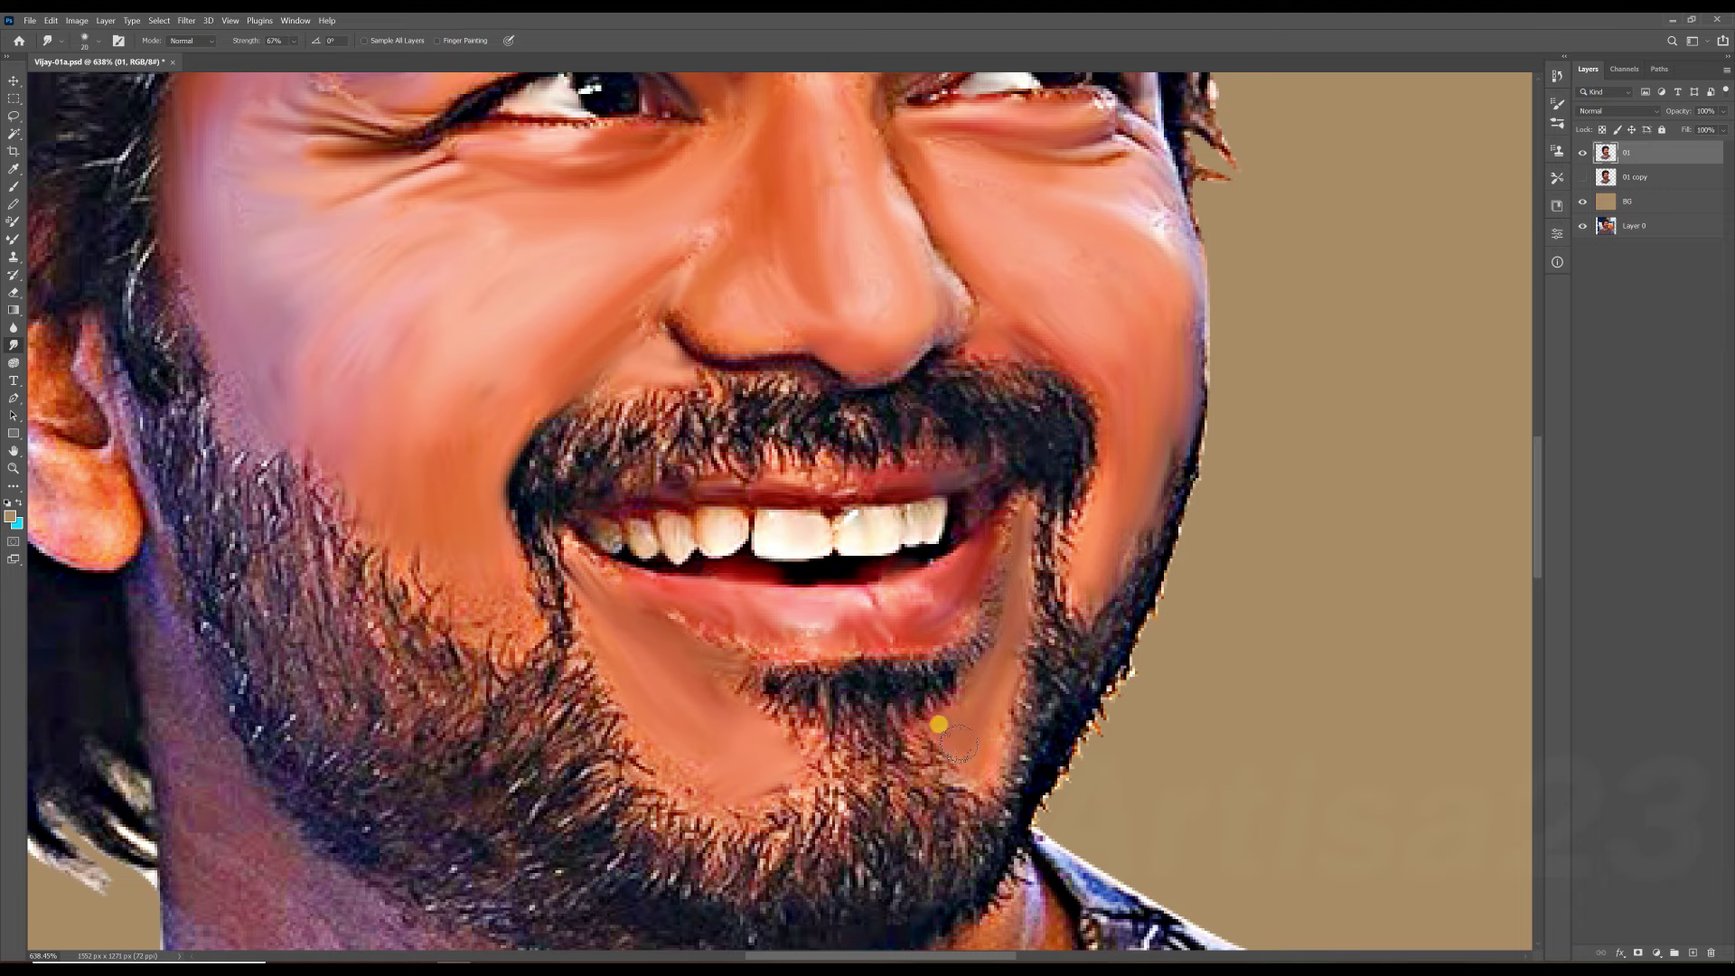
scroll(464, 538, "down", 5)
scroll(473, 433, "down", 2)
scroll(457, 689, "up", 2)
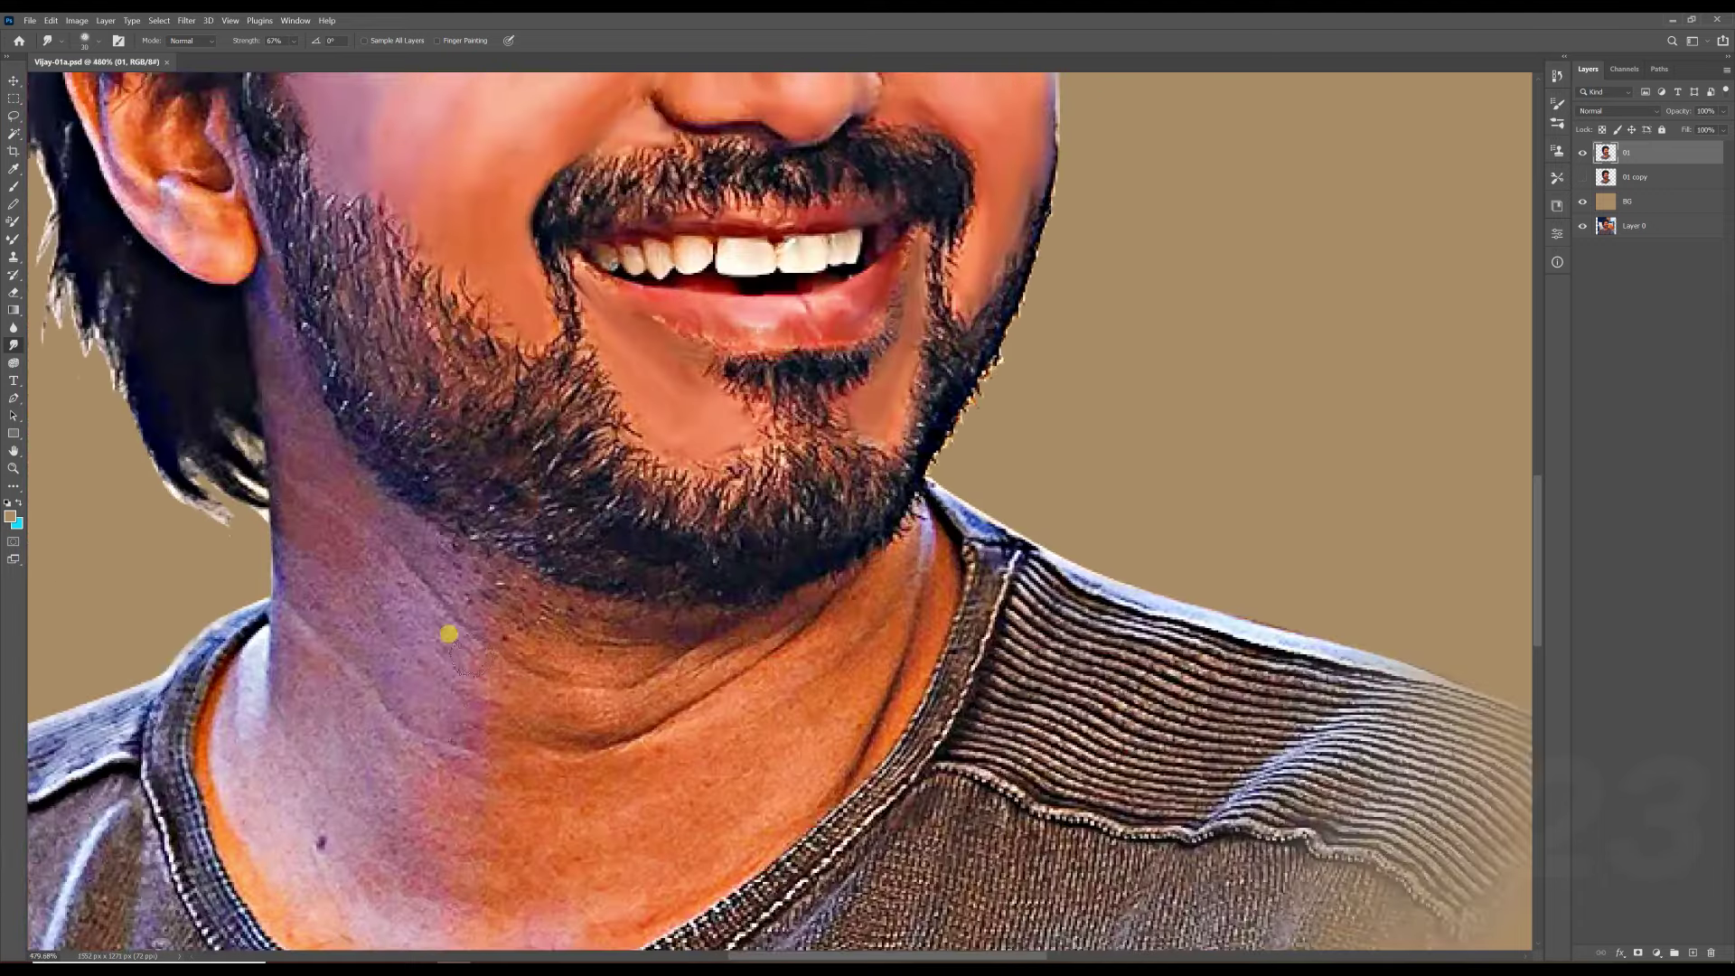
scroll(449, 628, "up", 3)
key("]")
key("]")
Blend the jawline and beard edge down into the neck and collar at size 30.
mouse_move(309, 437)
left_mouse_down()
mouse_move(411, 546)
mouse_move(759, 666)
mouse_move(681, 720)
mouse_move(568, 737)
mouse_move(294, 503)
mouse_move(632, 794)
mouse_move(696, 798)
mouse_move(387, 708)
left_mouse_up()
key("]")
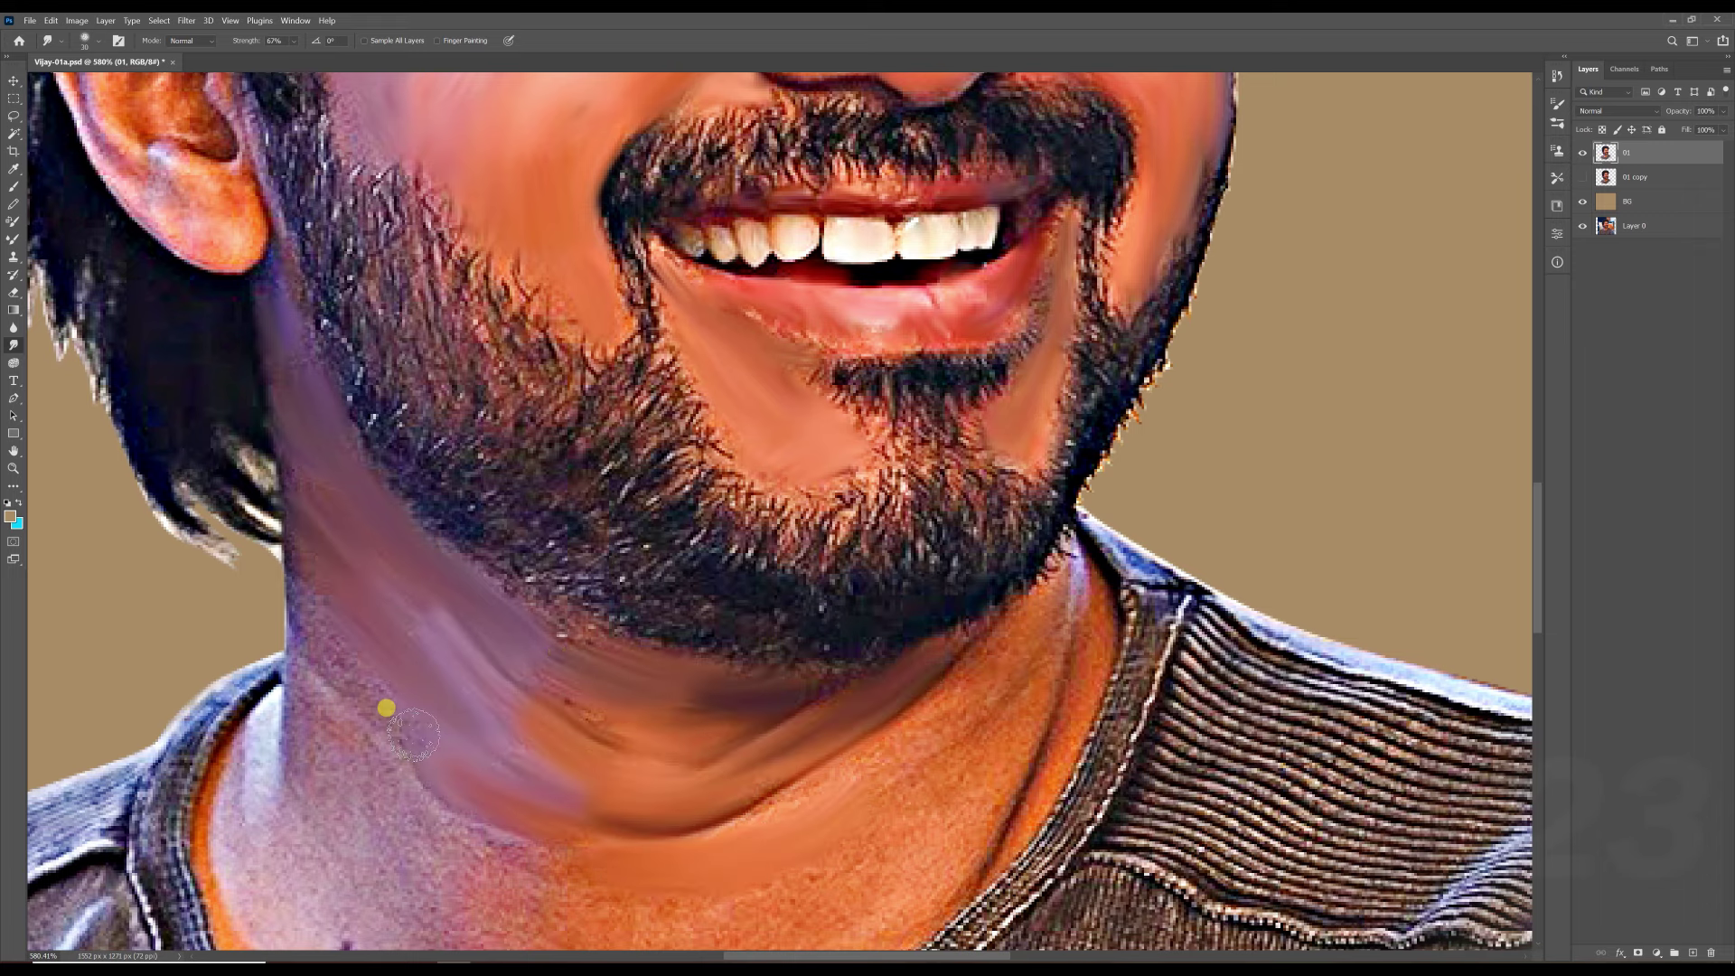
scroll(387, 707, "down", 3)
mouse_move(329, 581)
left_mouse_down()
mouse_move(438, 728)
mouse_move(232, 689)
left_mouse_up()
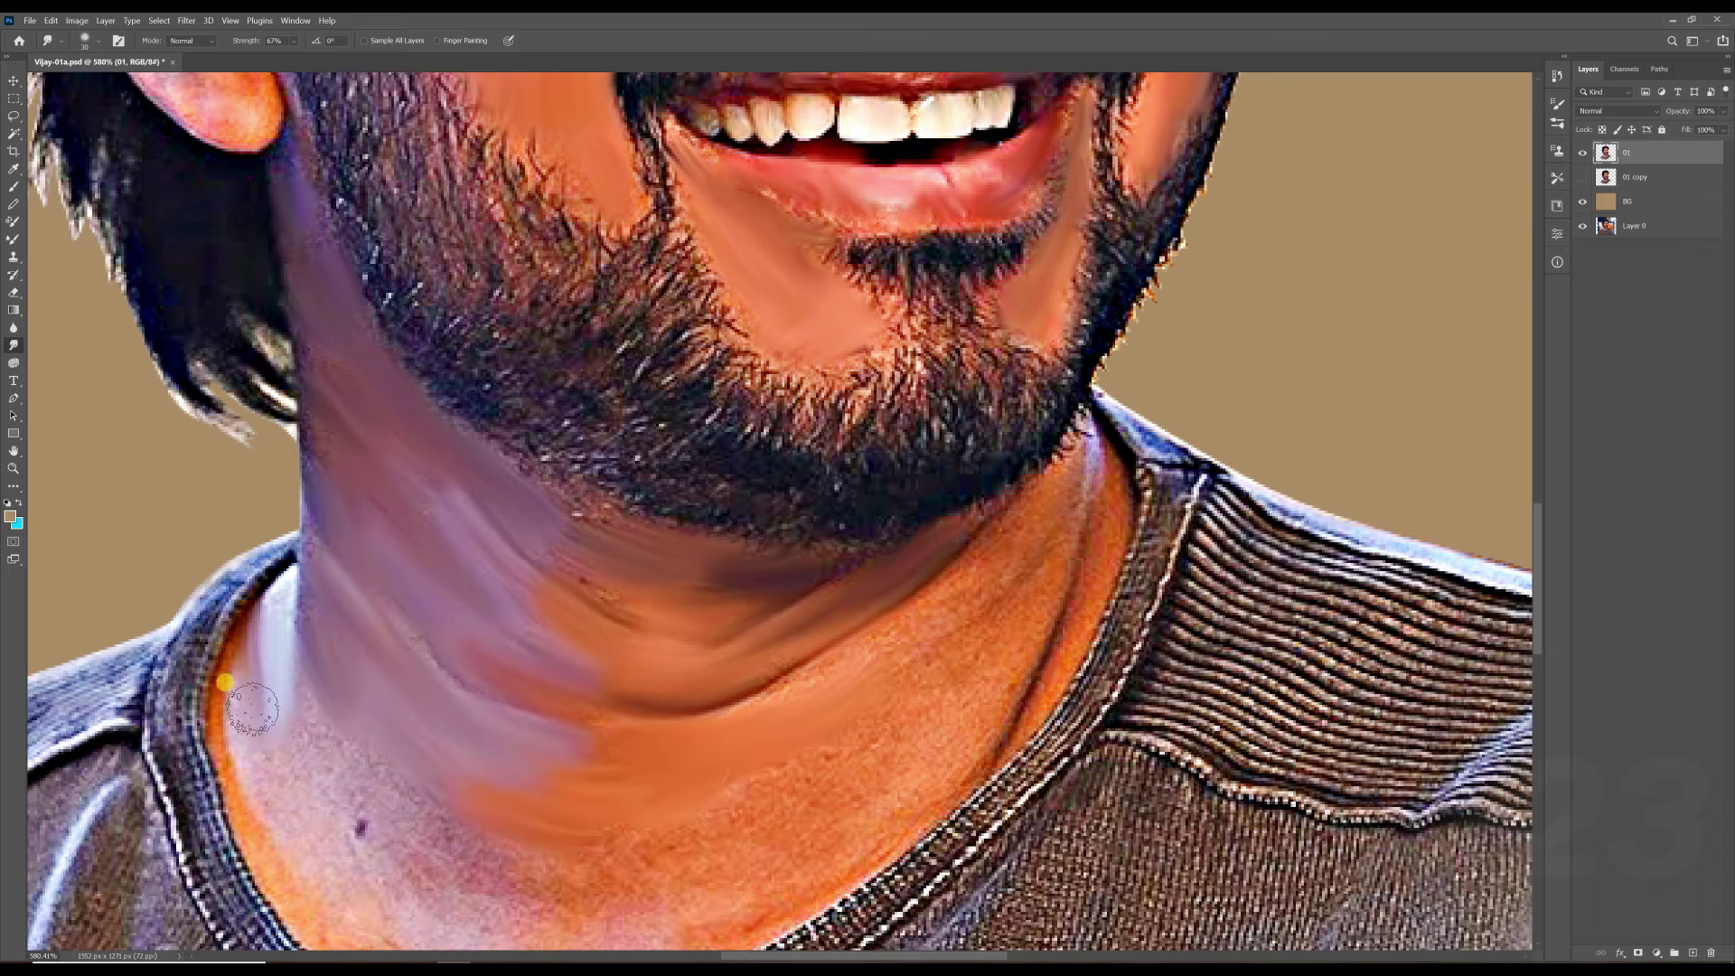
scroll(232, 689, "down", 3)
mouse_move(407, 748)
left_mouse_down()
mouse_move(608, 725)
mouse_move(803, 592)
mouse_move(814, 608)
mouse_move(759, 573)
mouse_move(795, 701)
mouse_move(648, 801)
mouse_move(457, 825)
mouse_move(221, 690)
left_mouse_up()
key("bracketleft")
scroll(666, 732, "right", 1)
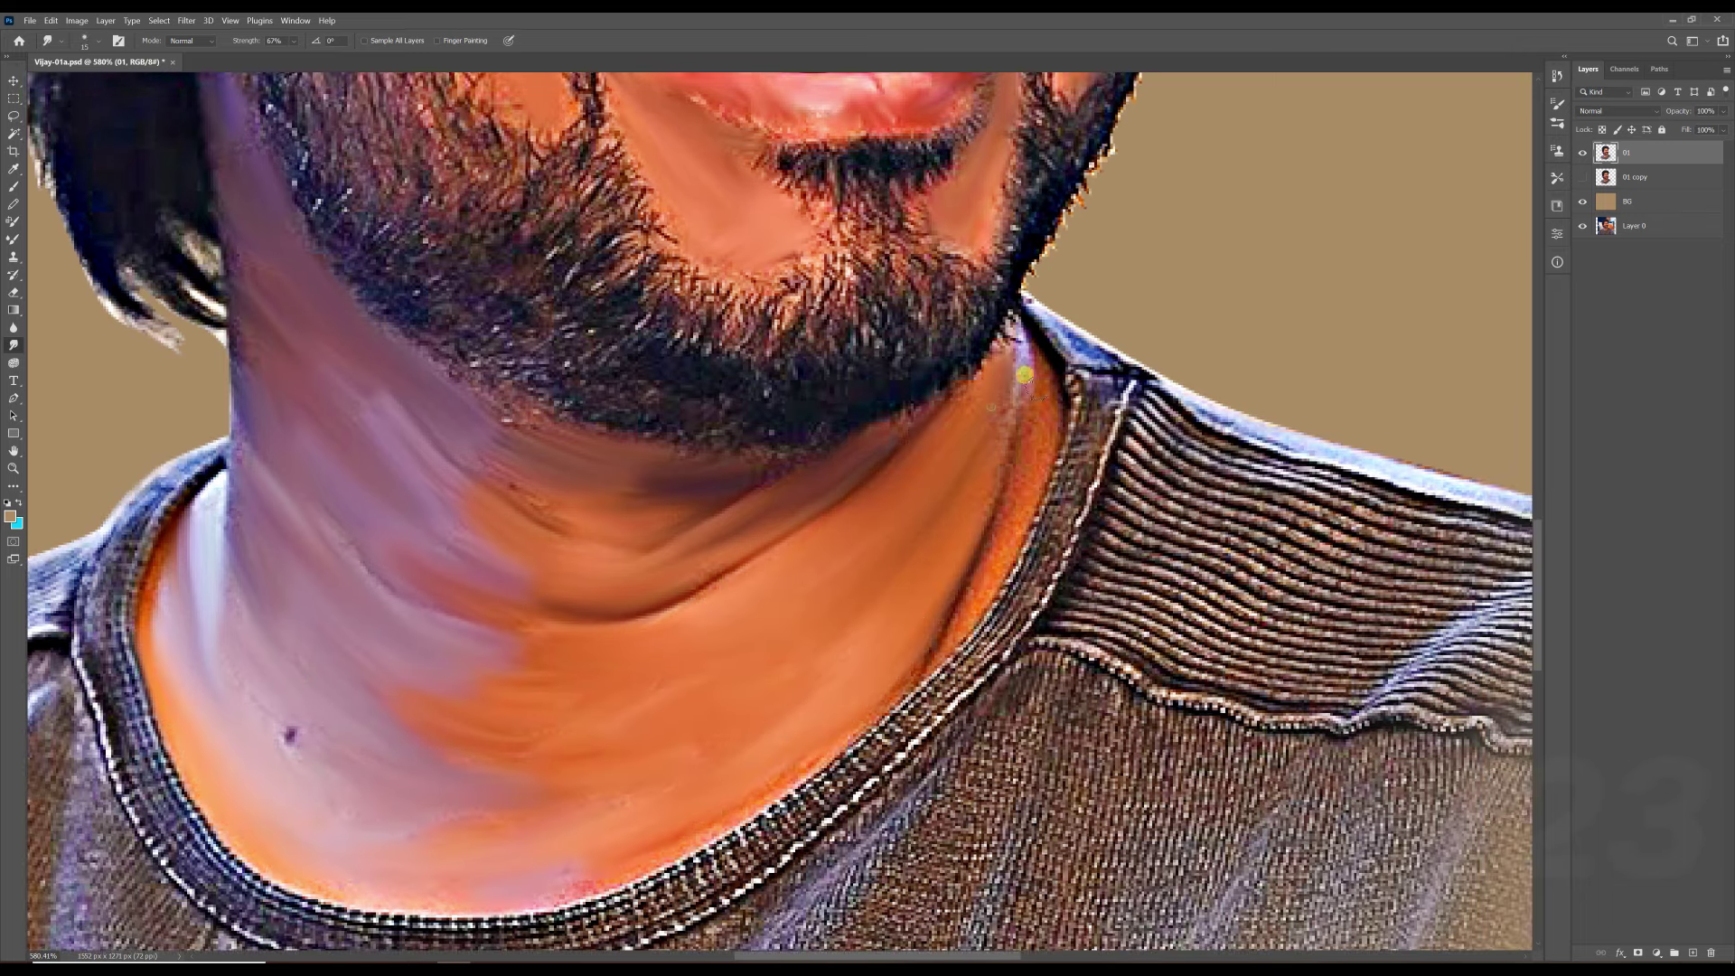
scroll(942, 588, "down", 5)
scroll(581, 379, "up", 5)
key("bracketleft")
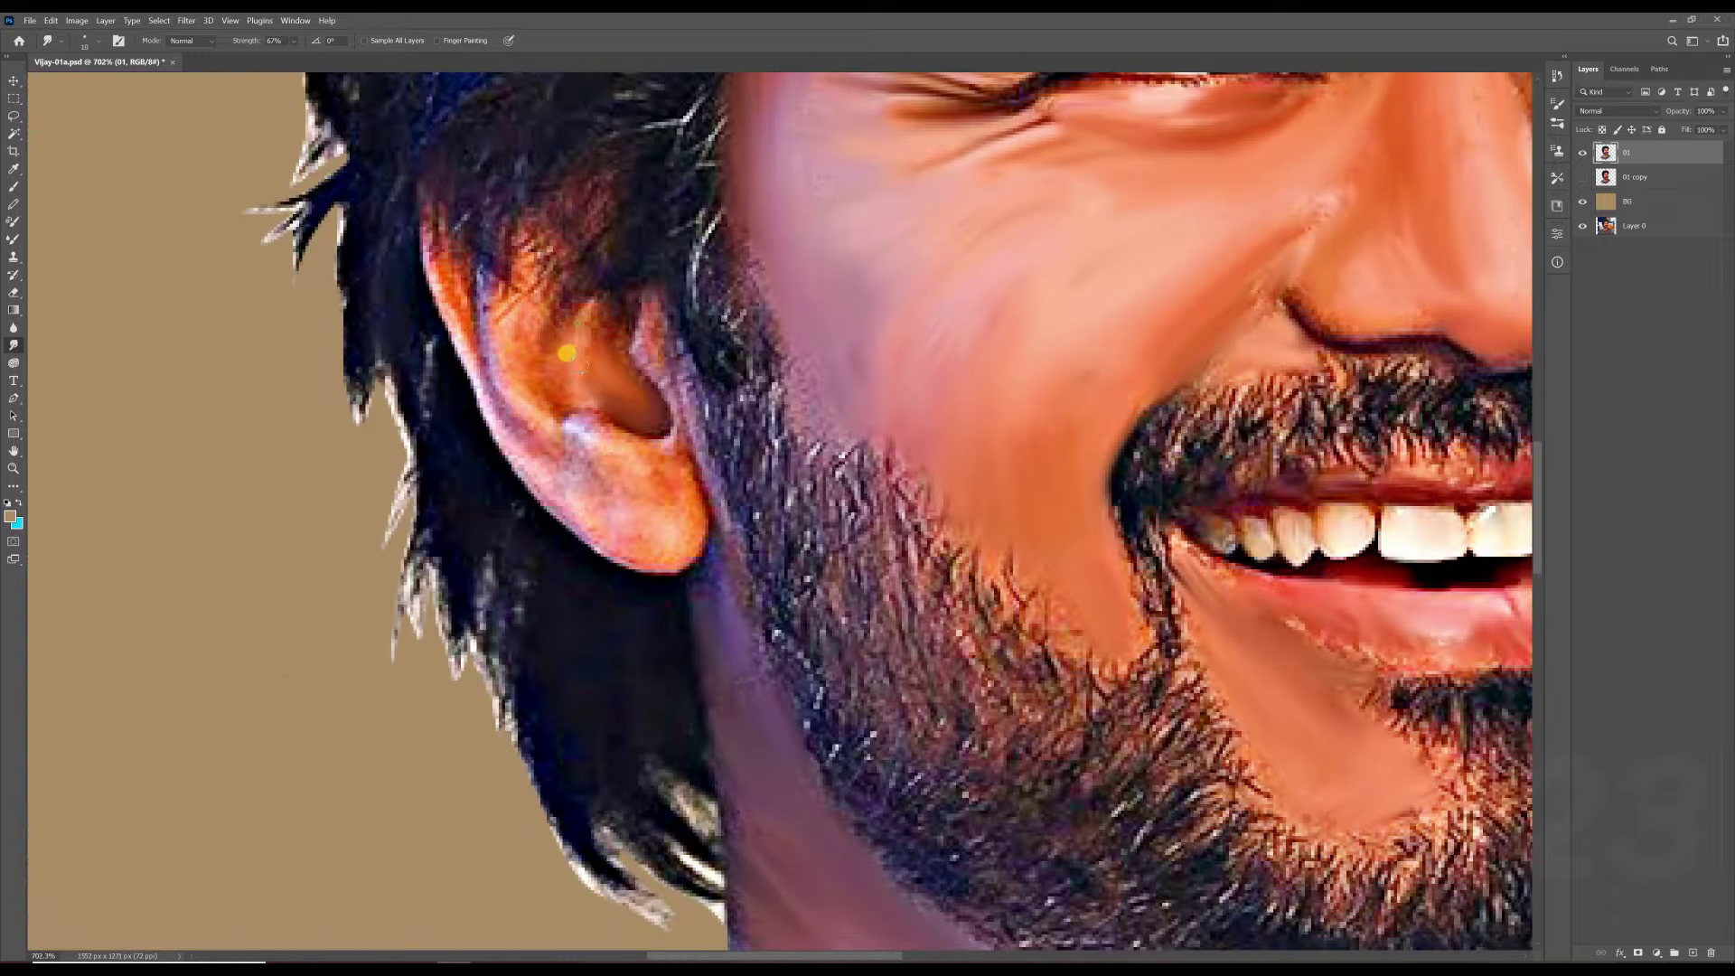
Smudge the upper ear and nearby hair, then the neck and collar right to left.
left_click_drag(496, 323, 655, 326)
key("bracketright")
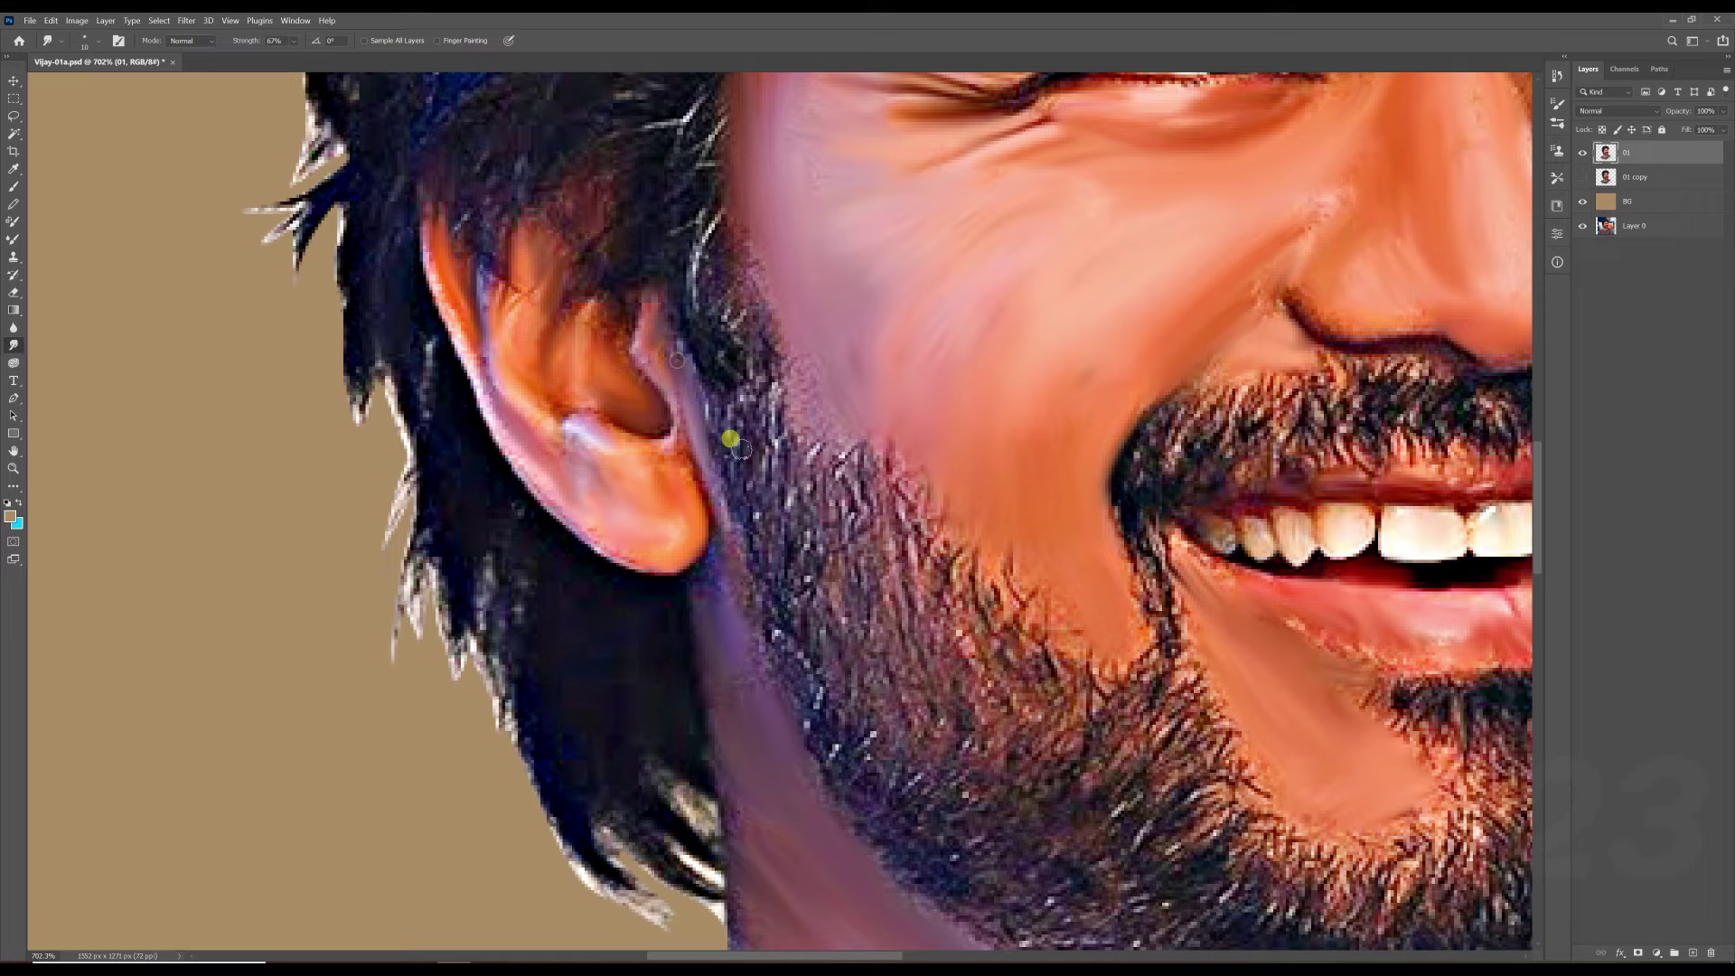
scroll(740, 229, "down", 3)
scroll(724, 515, "down", 2)
scroll(910, 608, "up", 3)
key("bracketright")
mouse_move(852, 549)
left_mouse_down()
mouse_move(794, 658)
mouse_move(483, 678)
mouse_move(406, 437)
left_mouse_up()
Smudge the right shoulder and the shirt below the collar with a larger brush.
scroll(793, 658, "up", 1)
scroll(406, 436, "down", 1)
key("bracketright")
key("bracketright")
key("bracketright")
mouse_move(958, 407)
left_mouse_down()
mouse_move(1003, 465)
mouse_move(945, 446)
mouse_move(1184, 512)
left_mouse_up()
scroll(856, 728, "down", 1)
key("bracketright")
key("bracketright")
key("bracketright")
mouse_move(736, 744)
left_mouse_down()
mouse_move(715, 665)
mouse_move(418, 747)
mouse_move(325, 534)
mouse_move(422, 562)
mouse_move(520, 505)
left_mouse_up()
Smudge the collar seam and shirt texture toward the neck.
key("bracketleft")
key("bracketleft")
key("bracketleft")
key("bracketleft")
key("bracketleft")
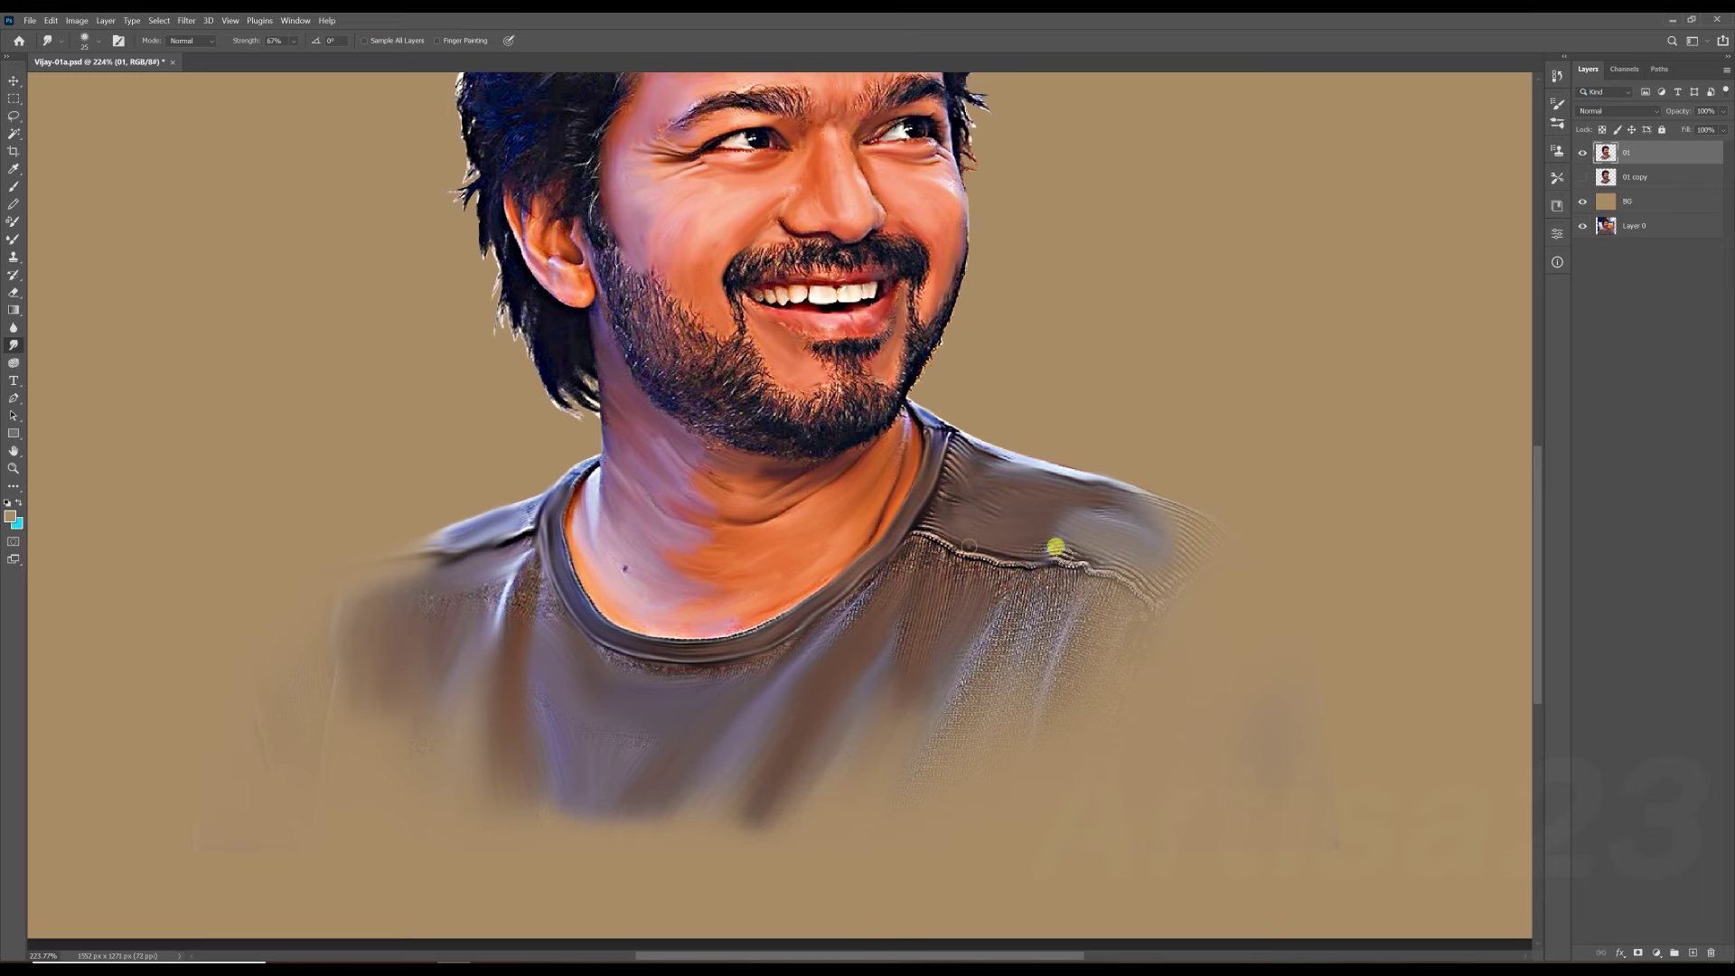
mouse_move(1109, 571)
left_mouse_down()
mouse_move(1007, 600)
mouse_move(930, 562)
left_mouse_up()
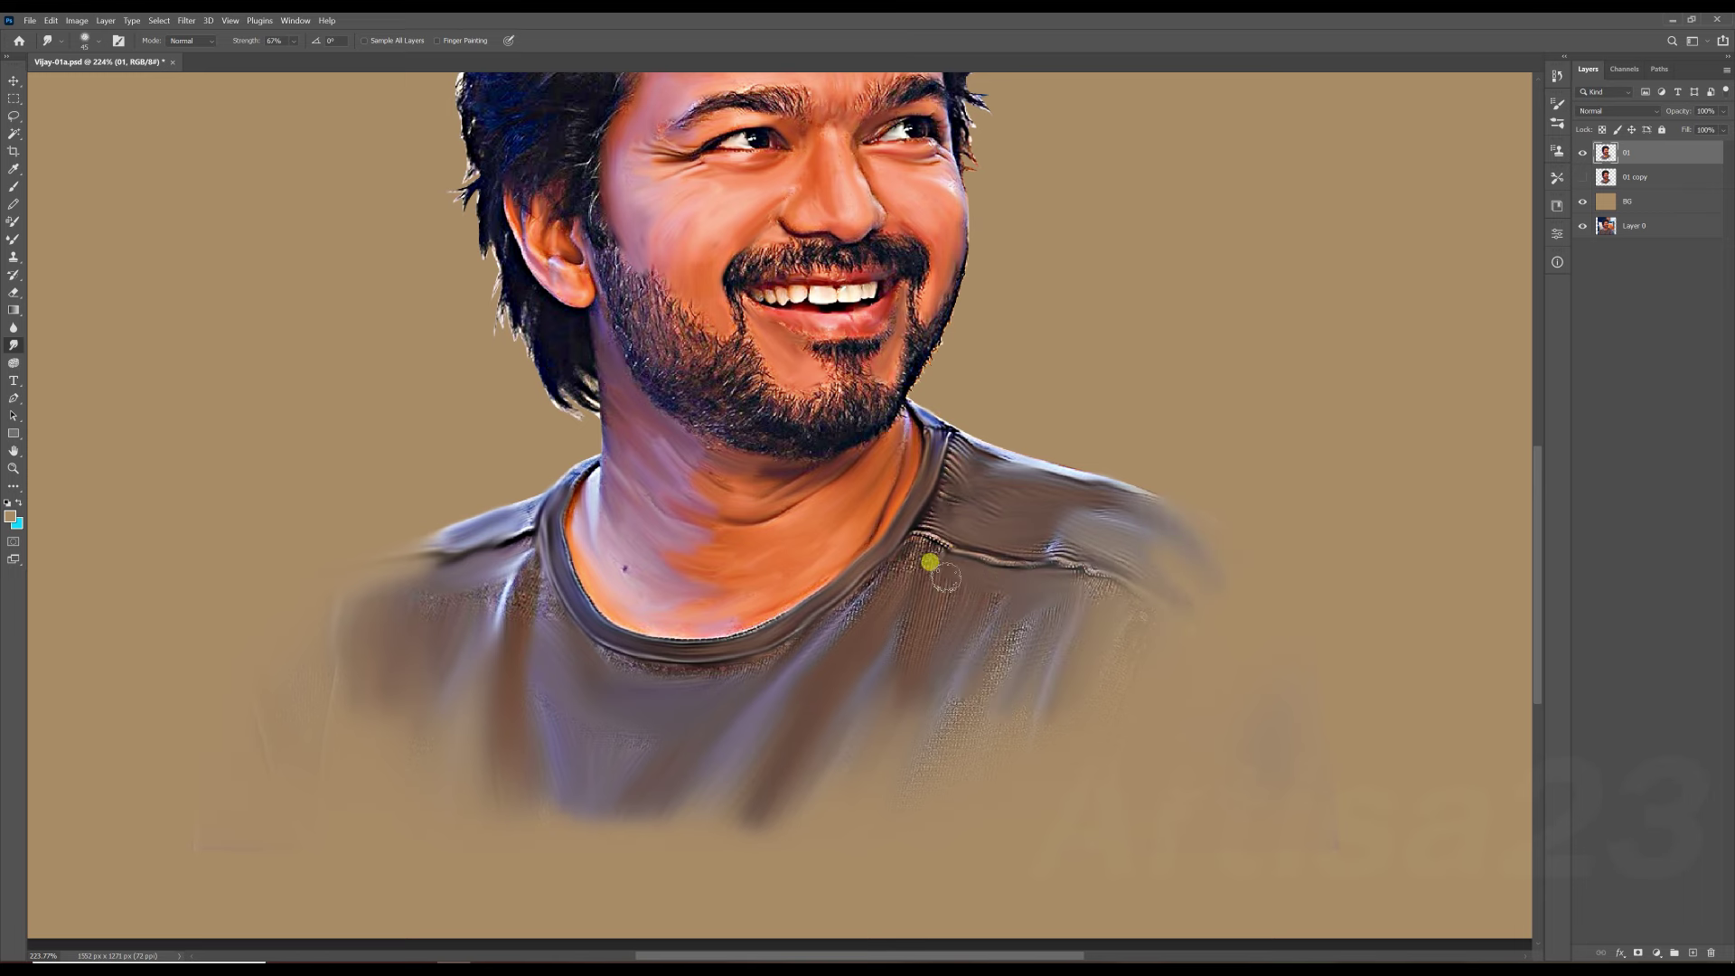
scroll(825, 728, "down", 3)
key("bracketright")
key("bracketright")
key("bracketright")
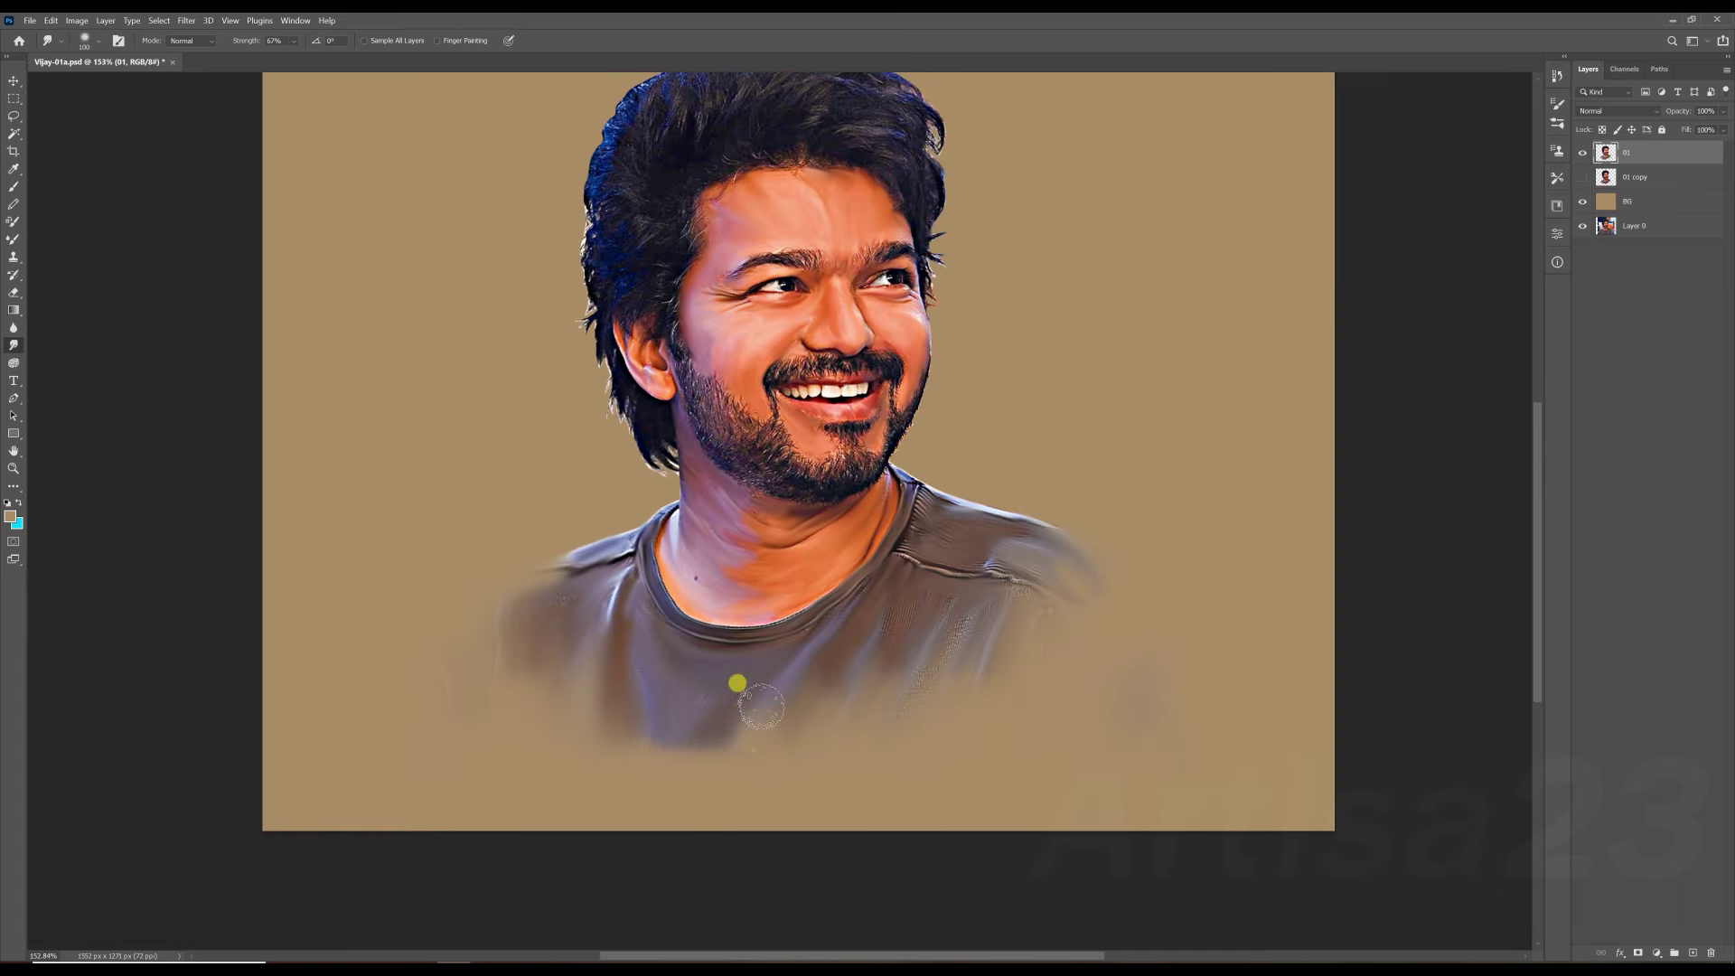
scroll(1007, 626, "down", 1)
scroll(930, 322, "up", 2)
Save the painting over the existing Vijay-01 file.
key("ctrl+shift+s")
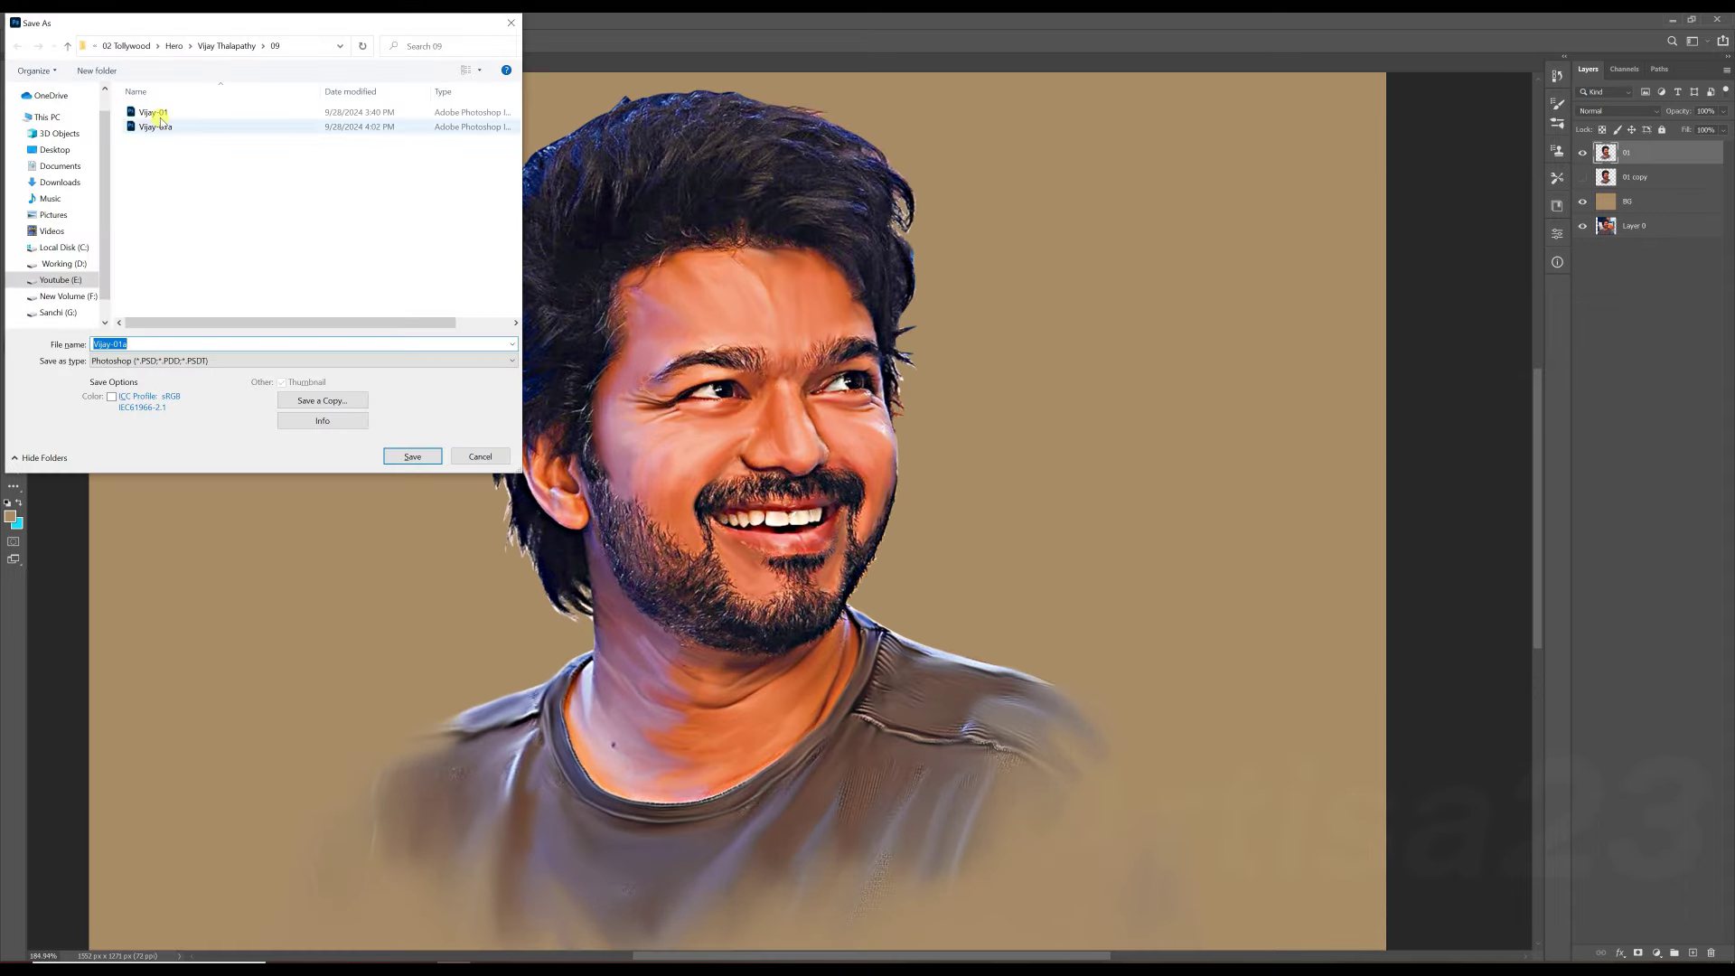
double_click(154, 112)
left_click(911, 499)
Choose the hair brush preset from the brush presets list.
key("F5")
scroll(1406, 341, "down", 3)
scroll(1415, 355, "down", 3)
scroll(1414, 356, "down", 2)
left_click(1355, 235)
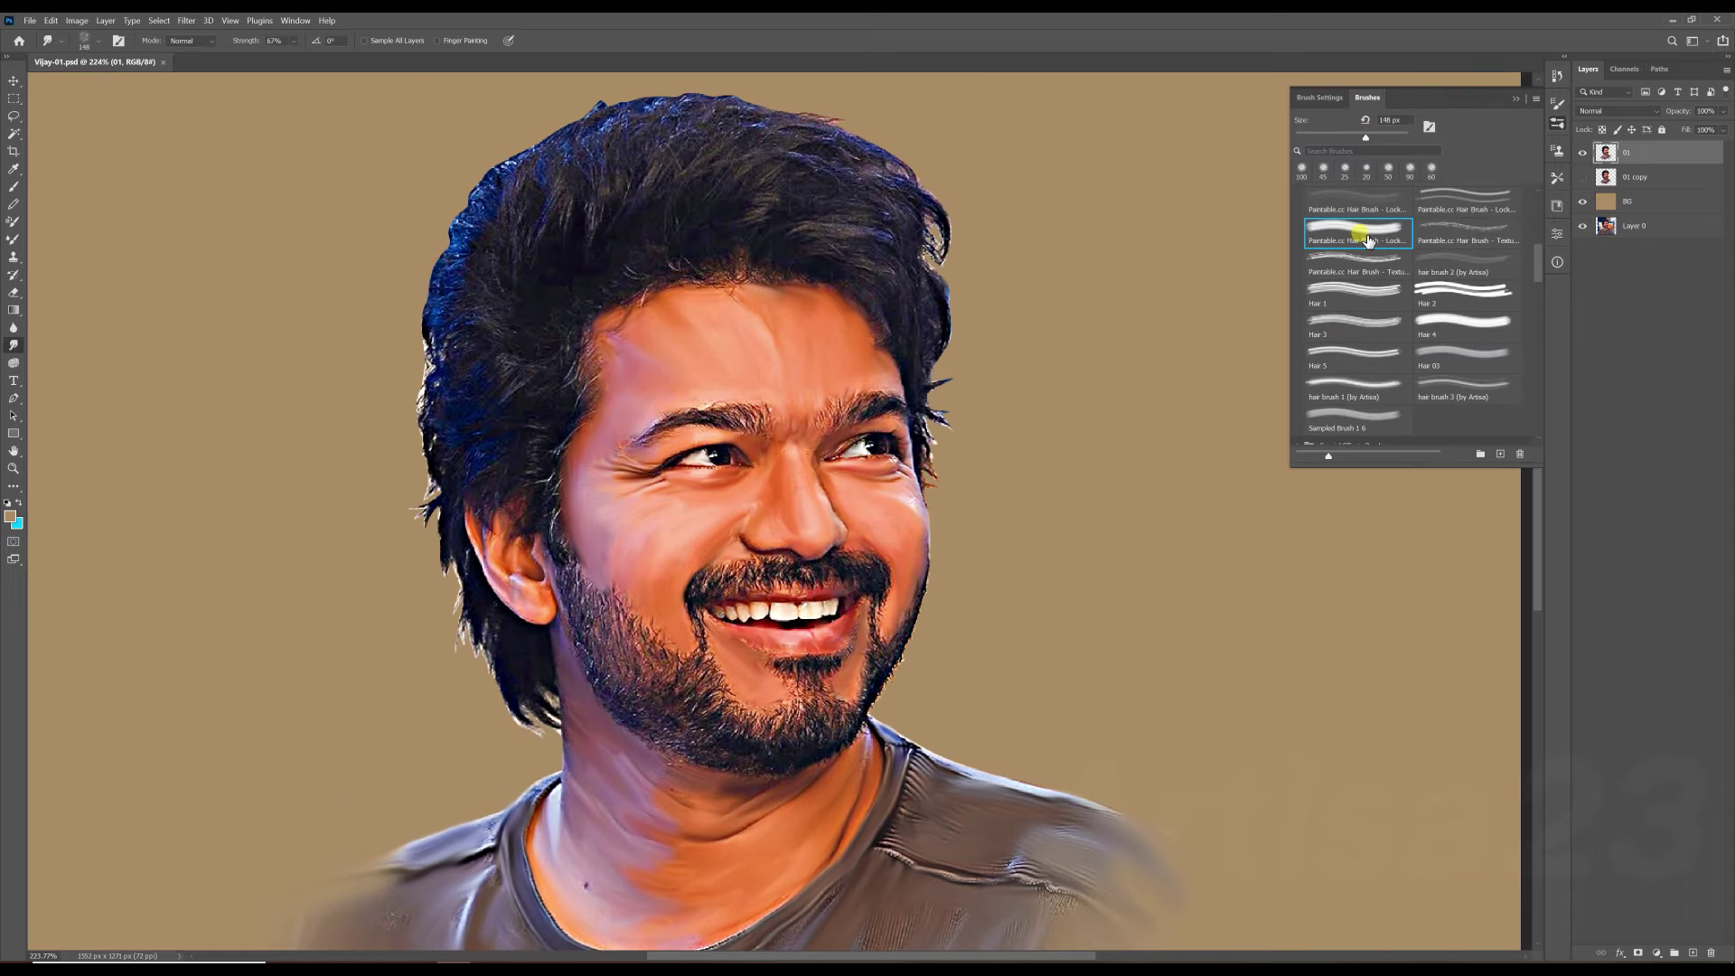
left_click(1518, 100)
Zoom in on the hair, try hair brush presets, and smudge a test stroke toward the upper right.
key("ctrl+plus")
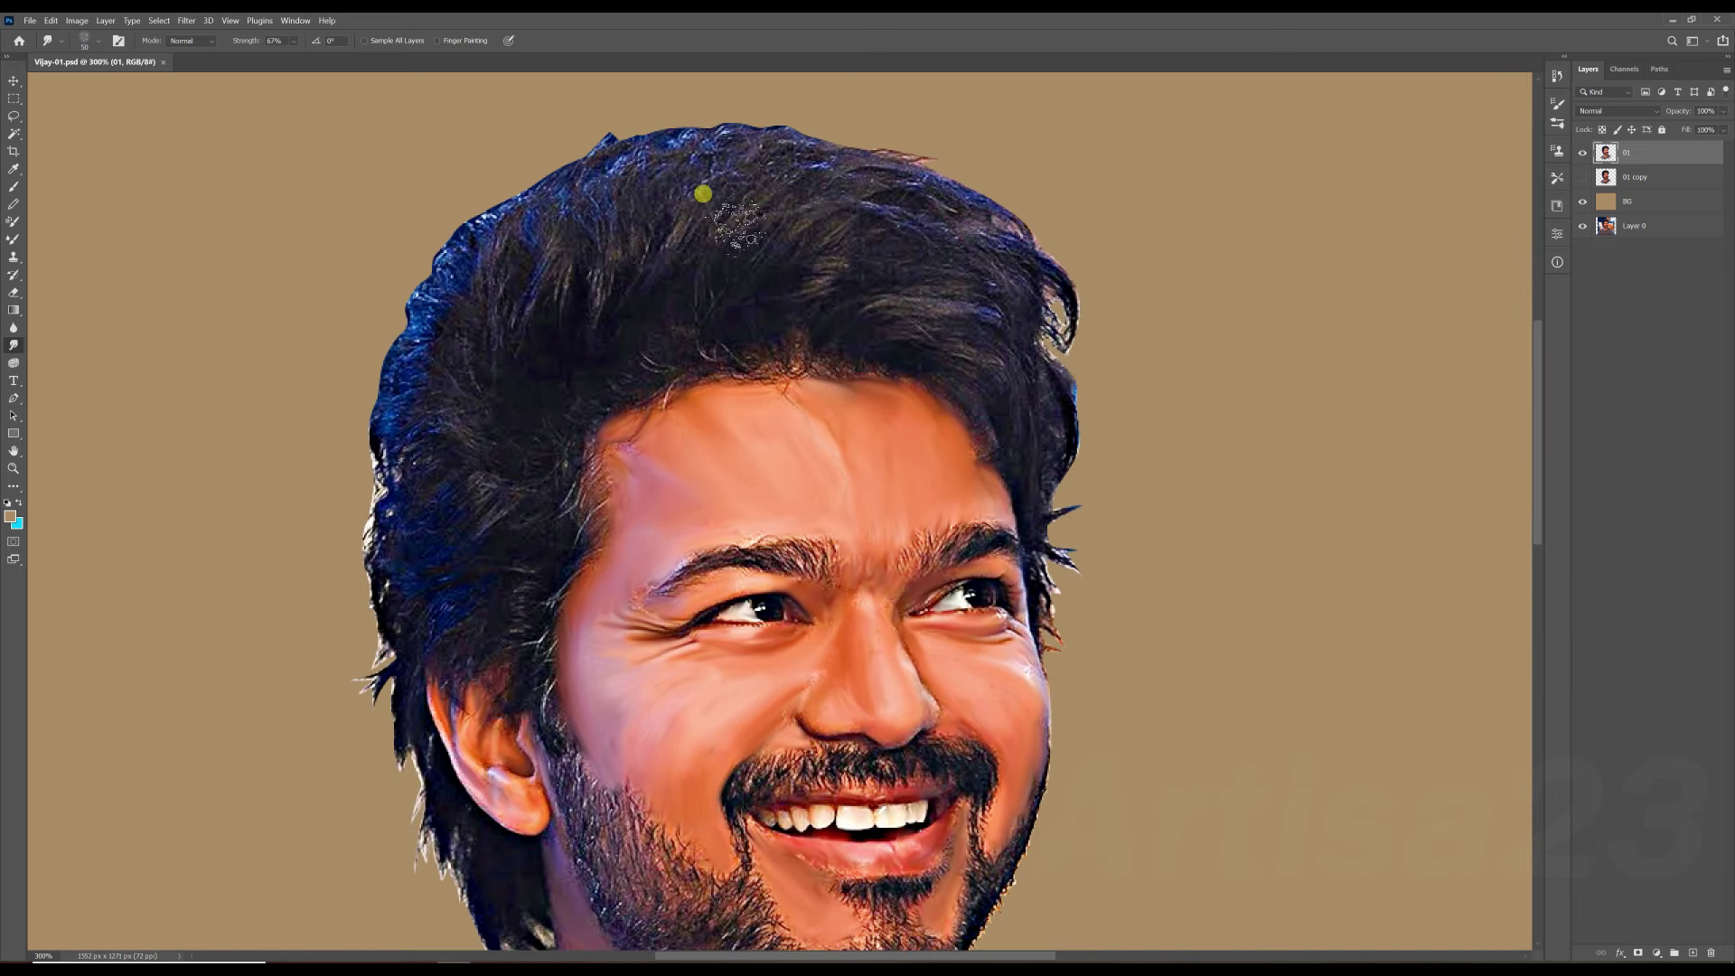
left_click_drag(774, 149, 748, 298)
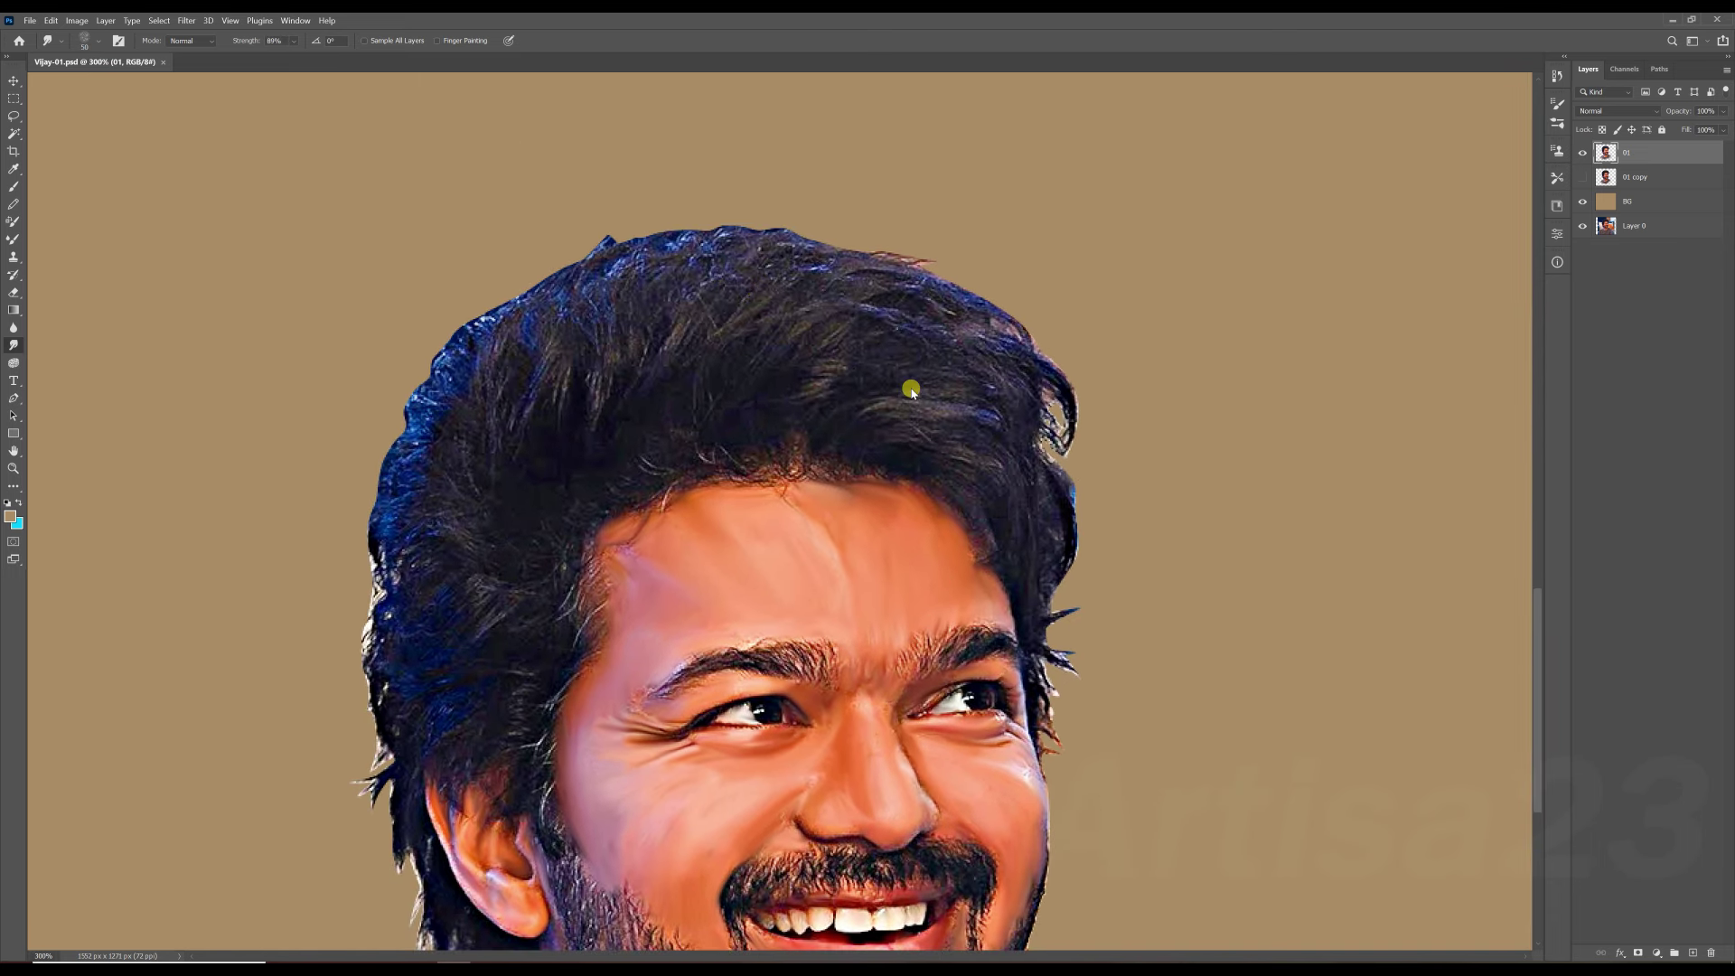
left_click(118, 41)
left_click(1365, 98)
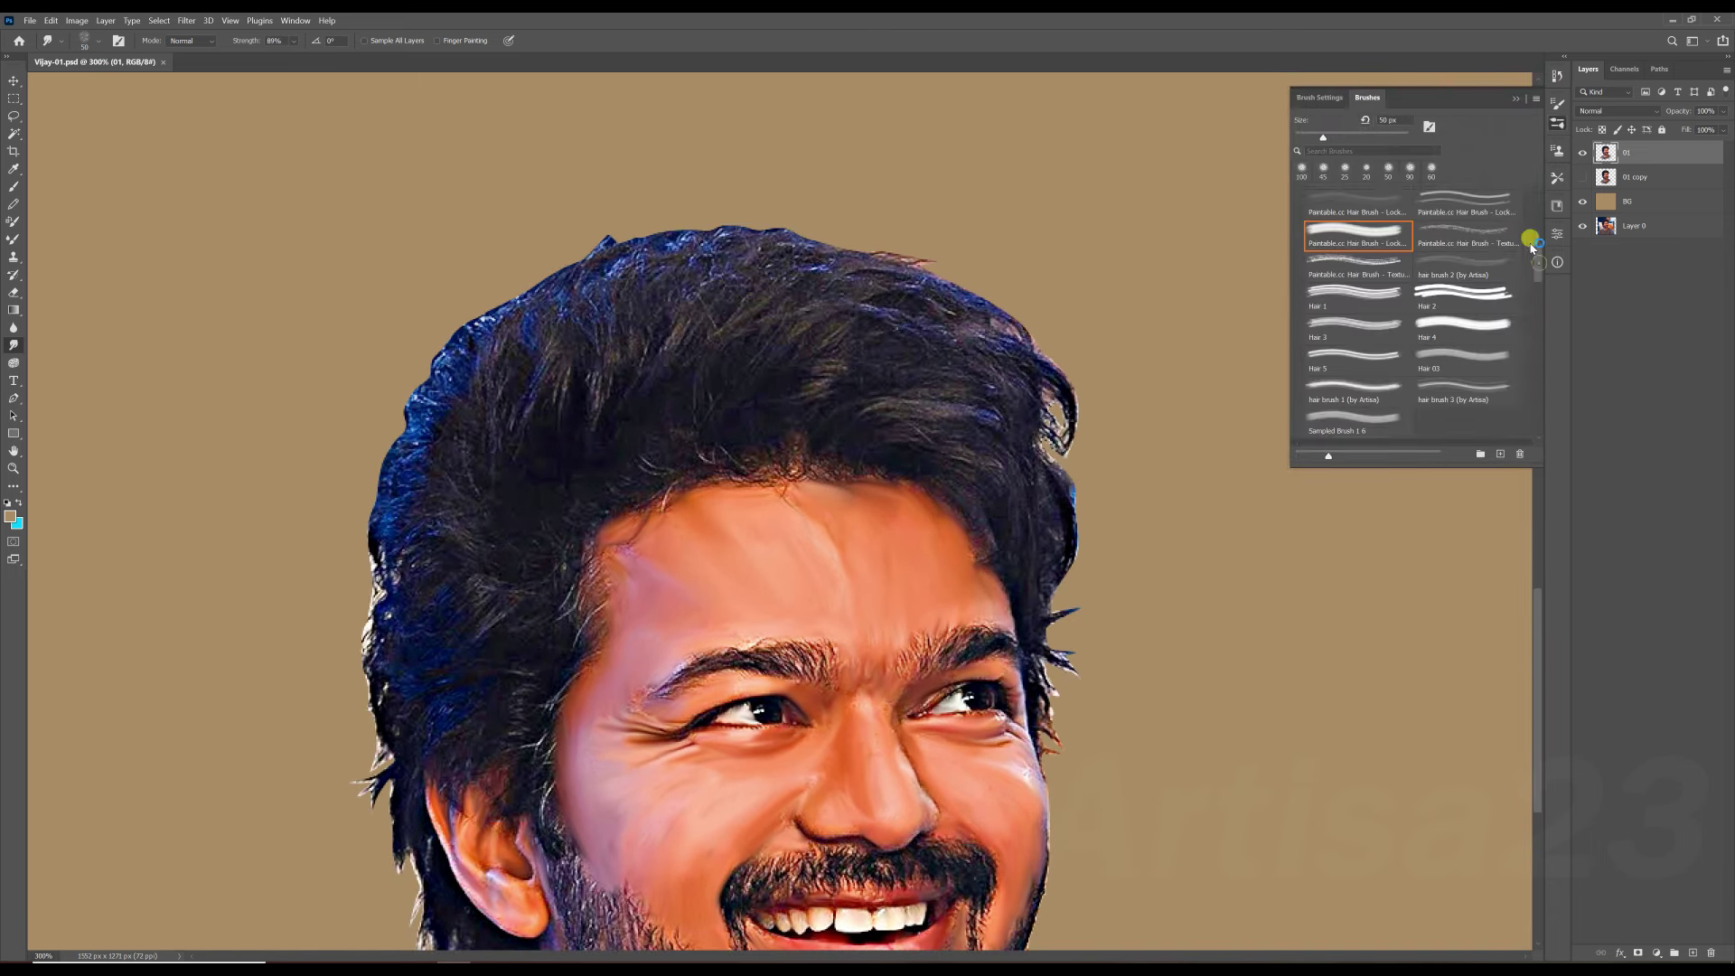
left_click(849, 378)
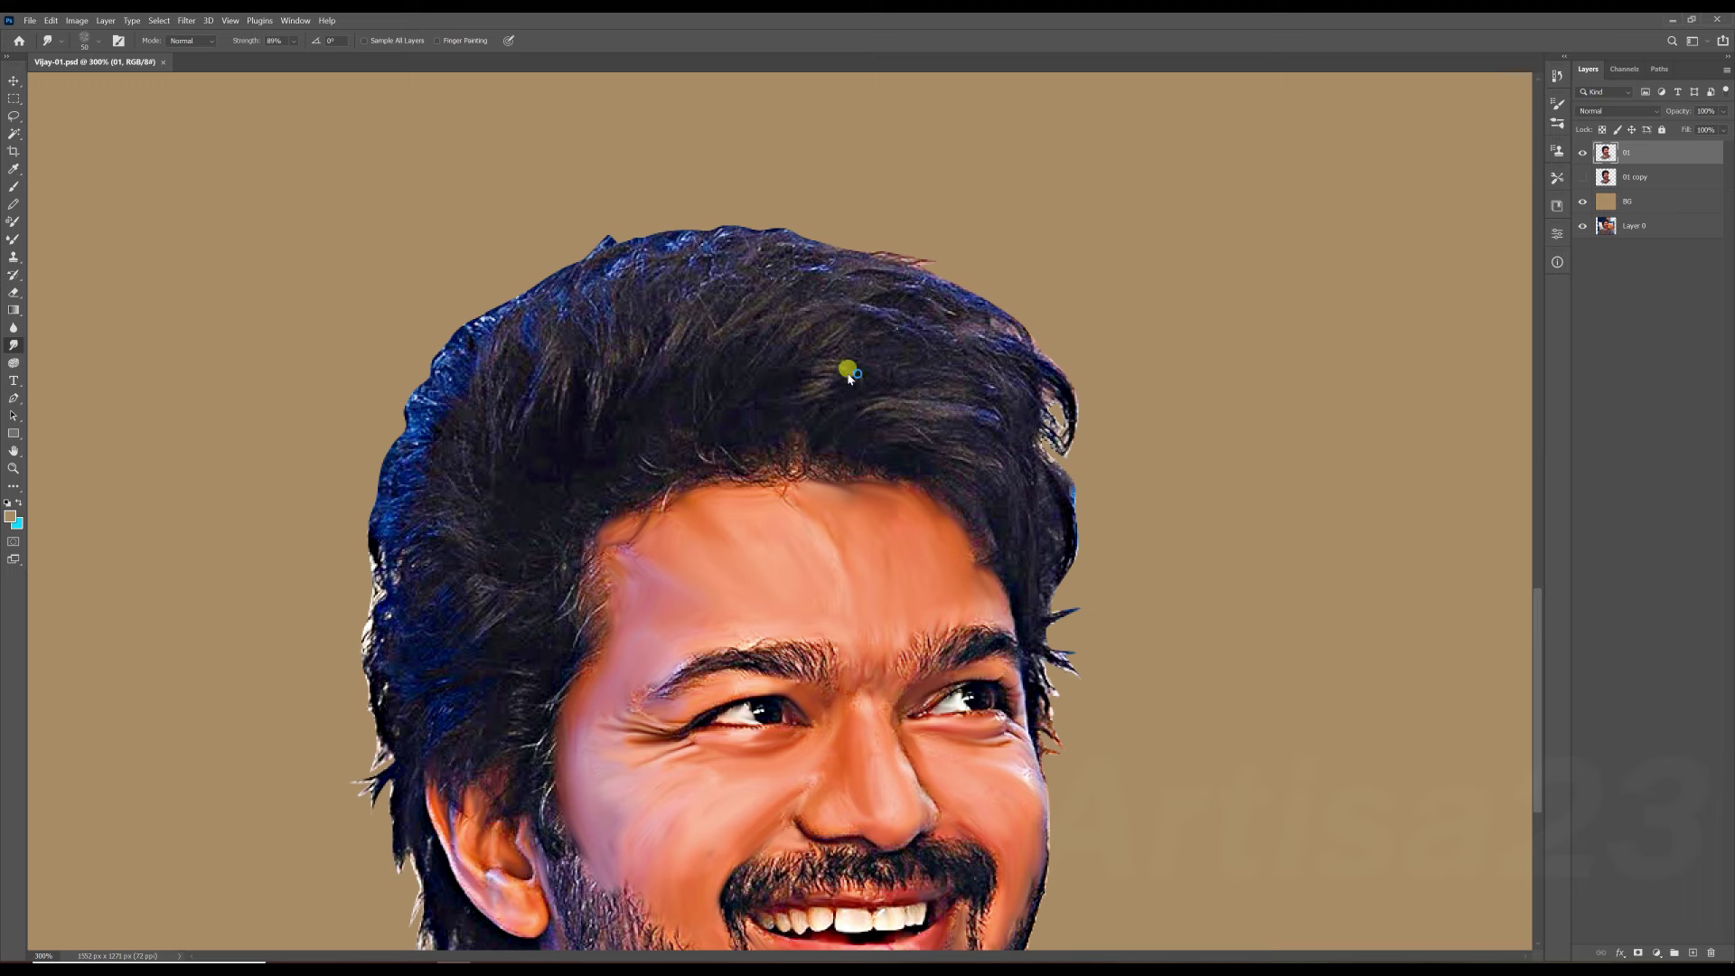
left_click(118, 41)
left_click(1425, 166)
left_click(1557, 104)
key("ctrl+plus")
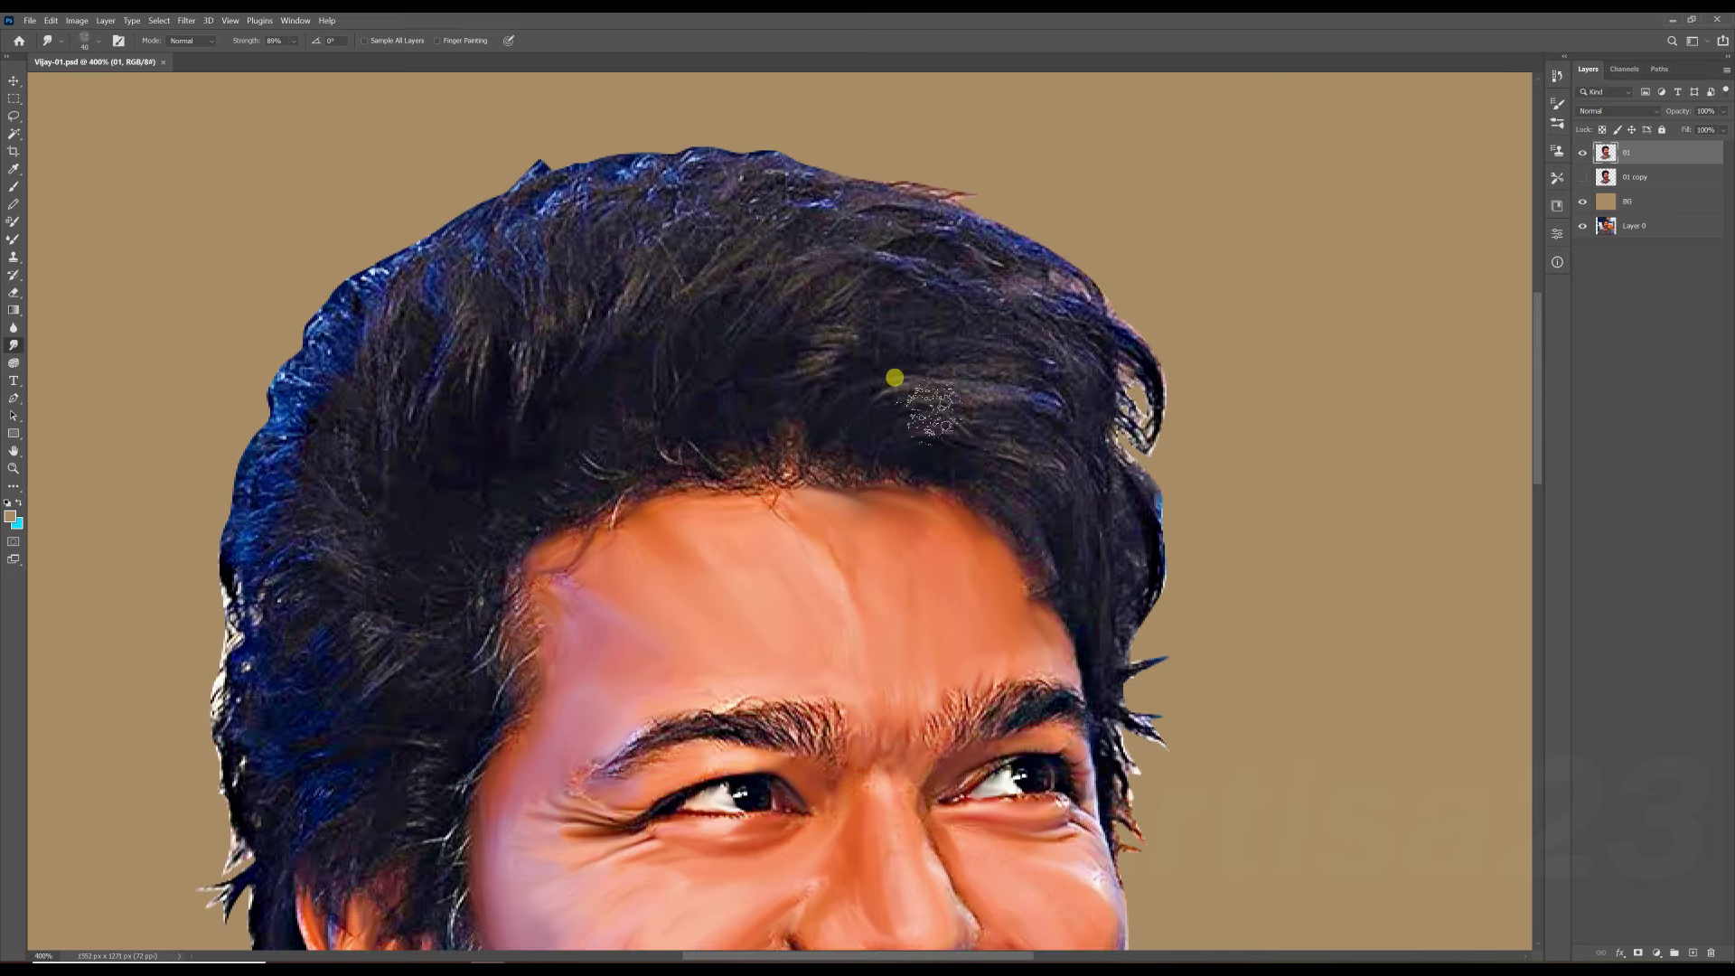
mouse_move(783, 345)
left_mouse_down()
mouse_move(968, 259)
mouse_move(799, 224)
left_mouse_up()
Choose another brush preset, set Smudge Strength to 100%, and shrink the brush.
left_click(119, 41)
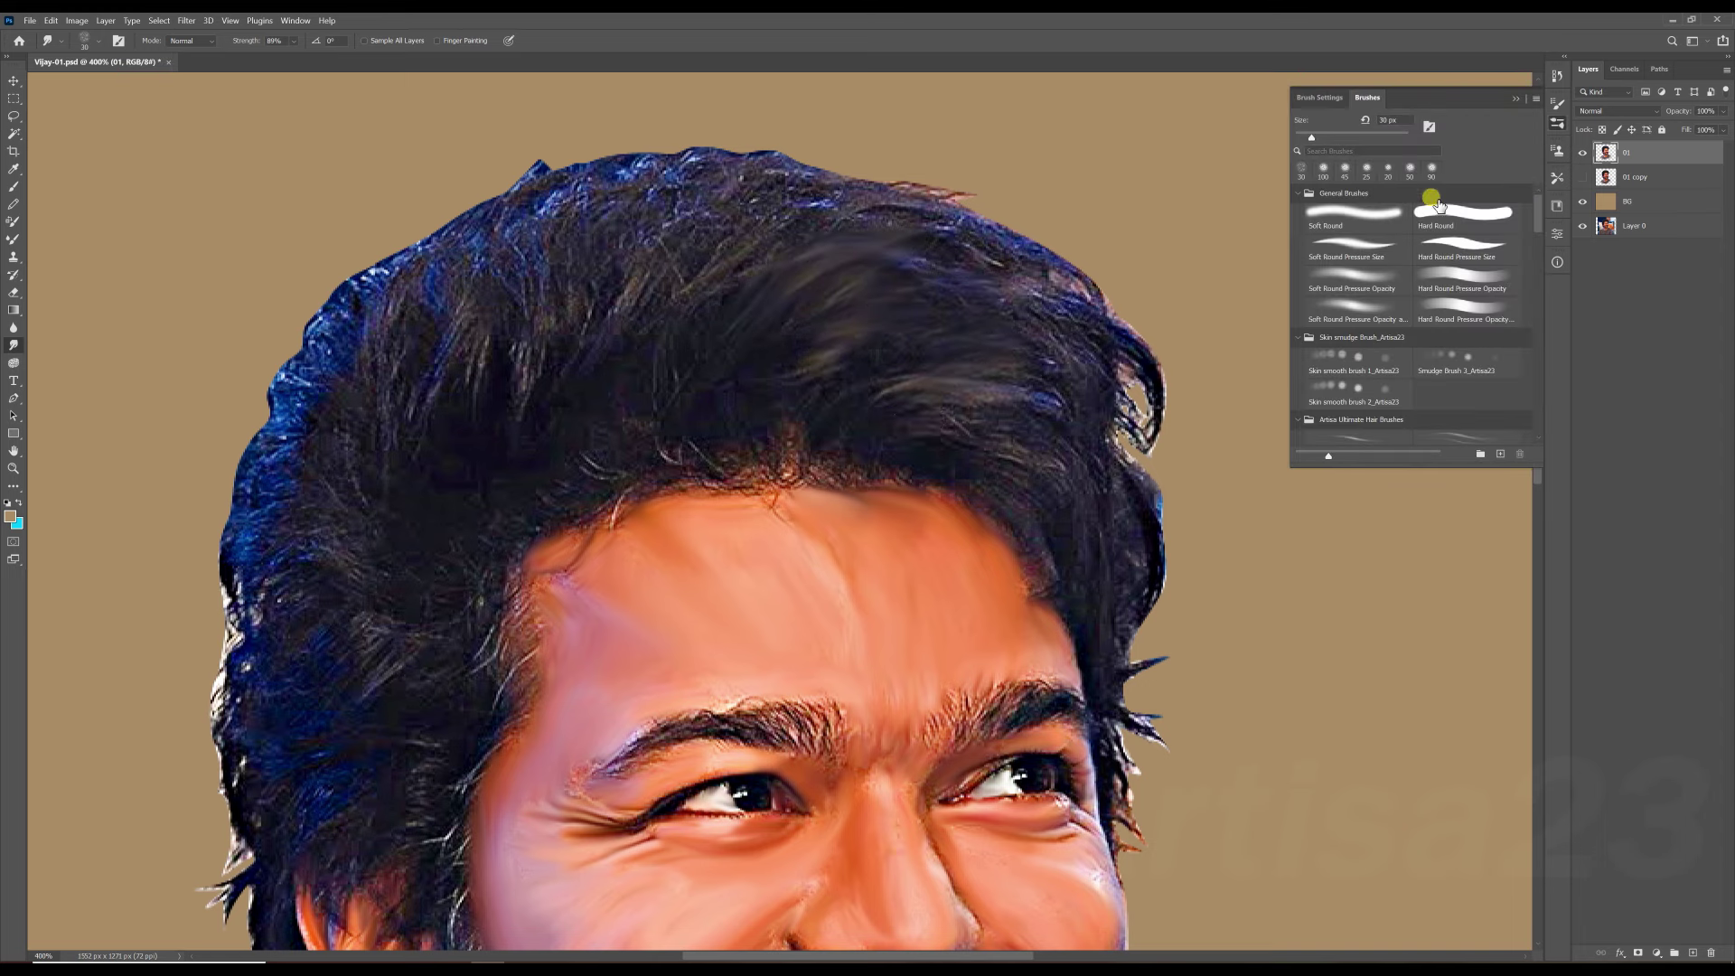
left_click(1375, 302)
left_click(1557, 103)
left_click(1367, 96)
scroll(1533, 272, "up", 3)
left_click(1515, 97)
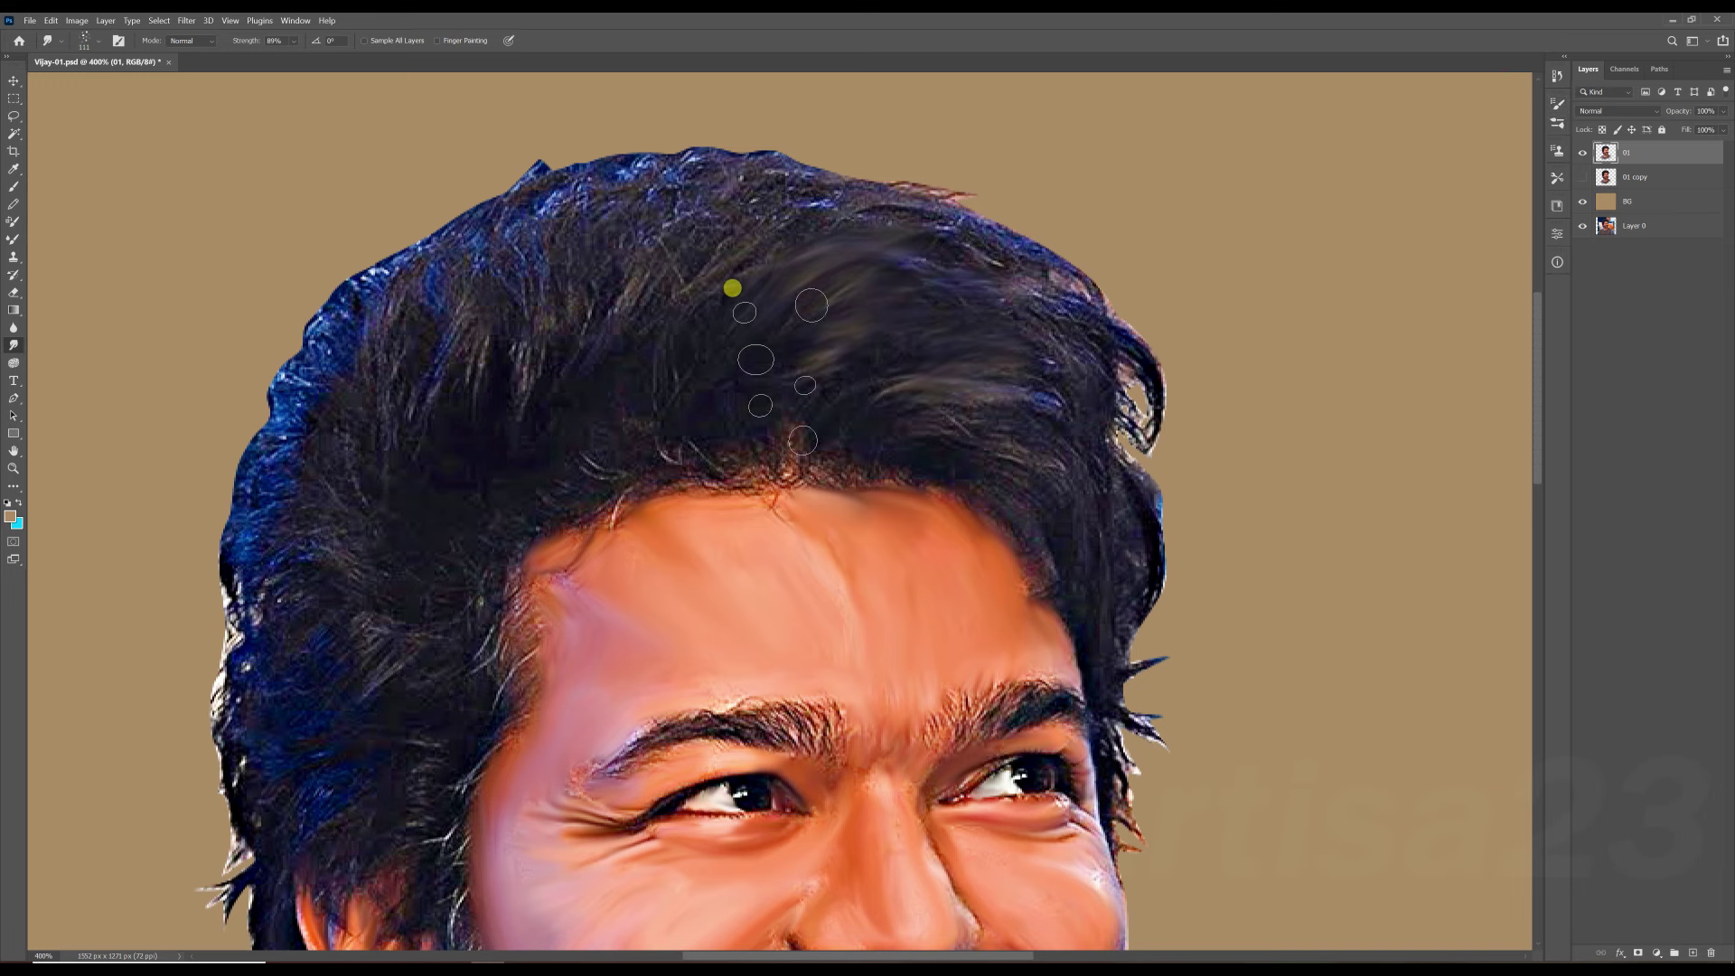
left_click(118, 41)
left_click(1368, 97)
left_click(1364, 280)
left_click_drag(293, 40, 602, 96)
key("bracketleft")
key("bracketleft")
key("bracketleft")
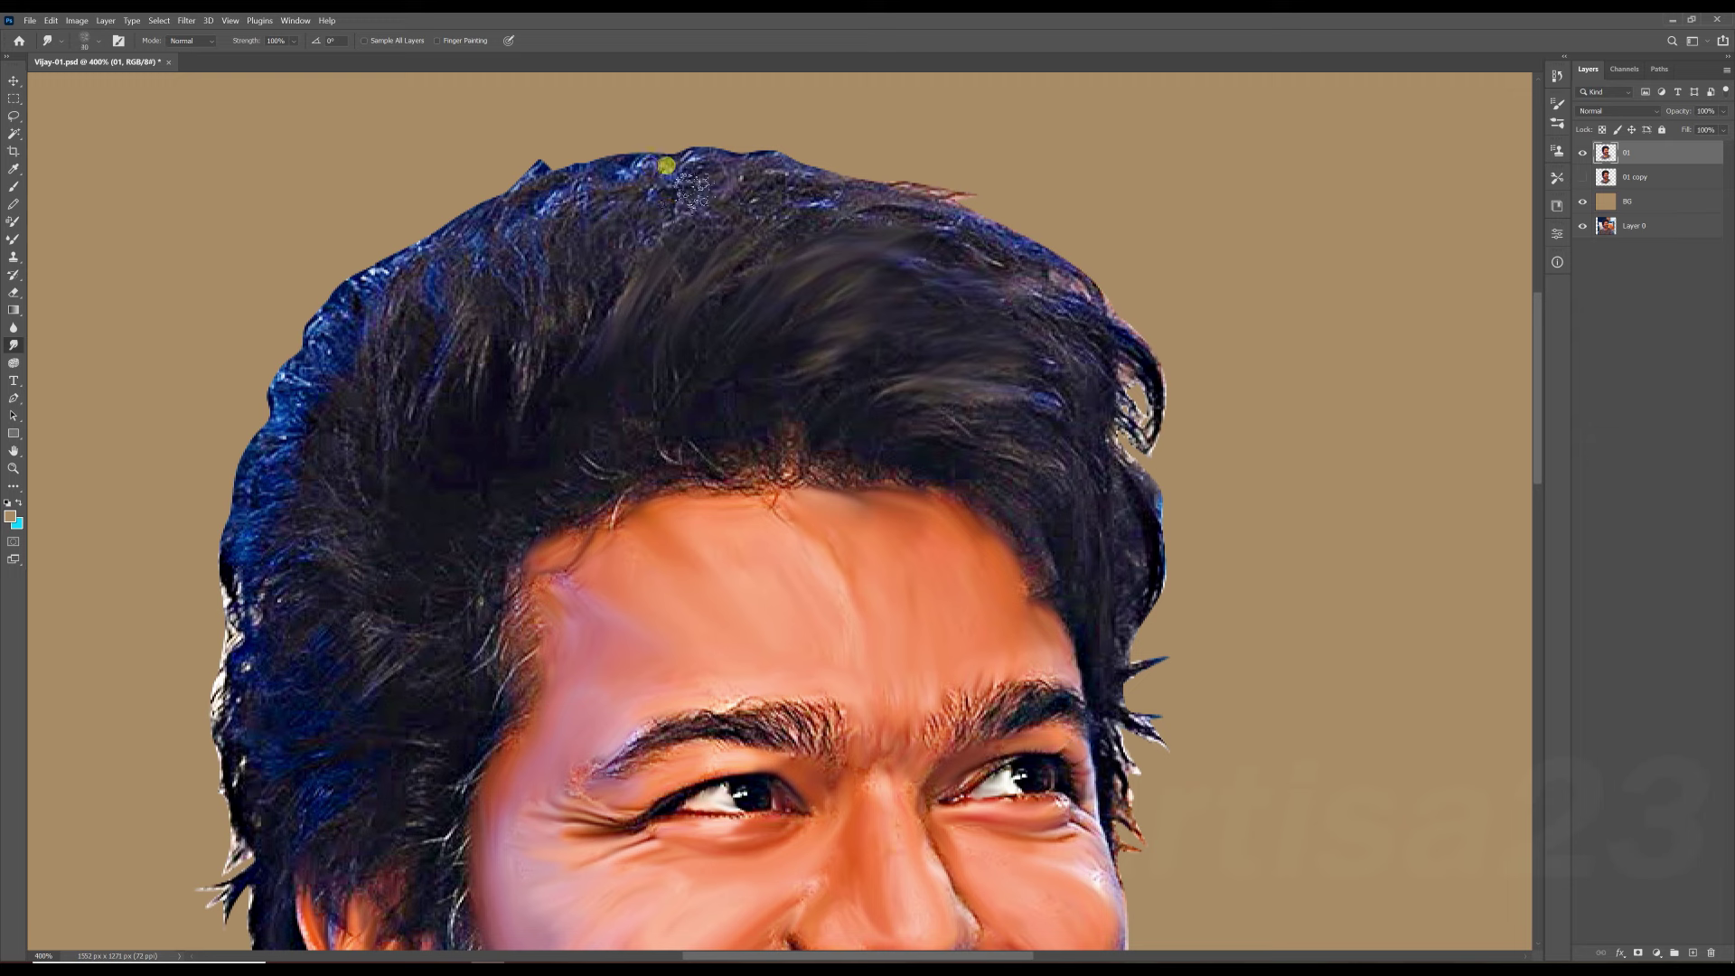
Smudge the top of the hair rightward and streak the strands downward toward the left.
mouse_move(675, 185)
left_mouse_down()
mouse_move(1069, 351)
mouse_move(1121, 519)
left_mouse_up()
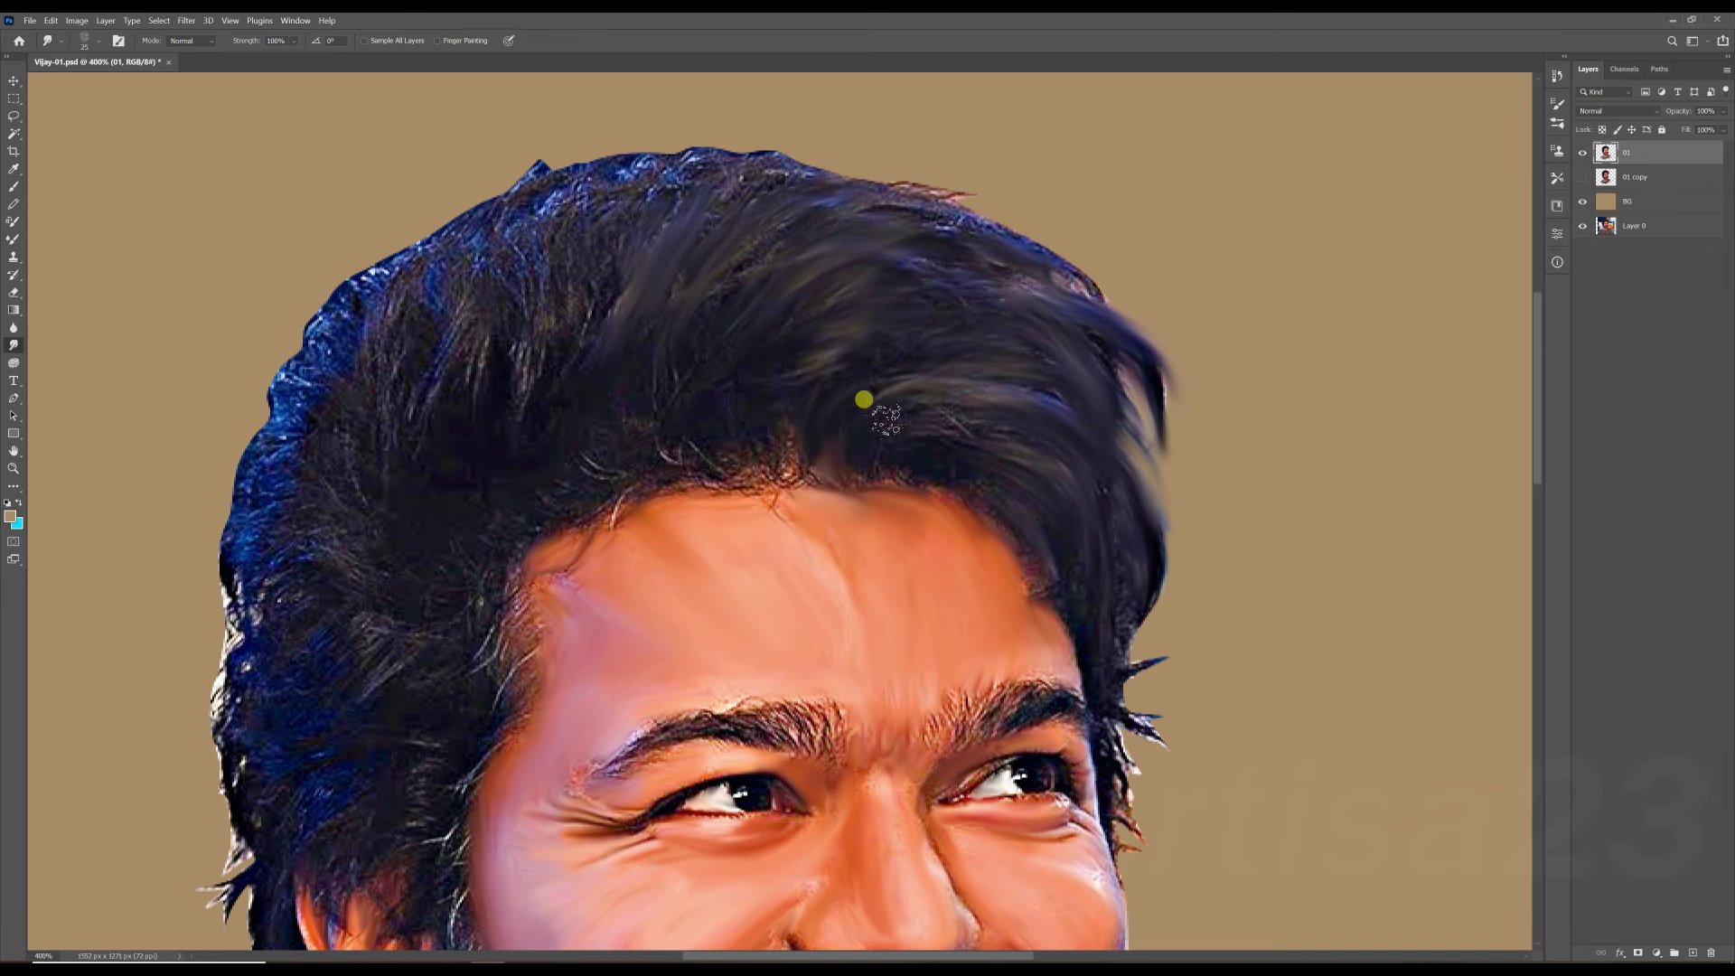
left_click_drag(677, 398, 642, 418)
left_click_drag(605, 237, 547, 407)
mouse_move(569, 163)
left_mouse_down()
mouse_move(528, 289)
mouse_move(524, 257)
mouse_move(465, 398)
left_mouse_up()
left_click_drag(452, 253, 398, 425)
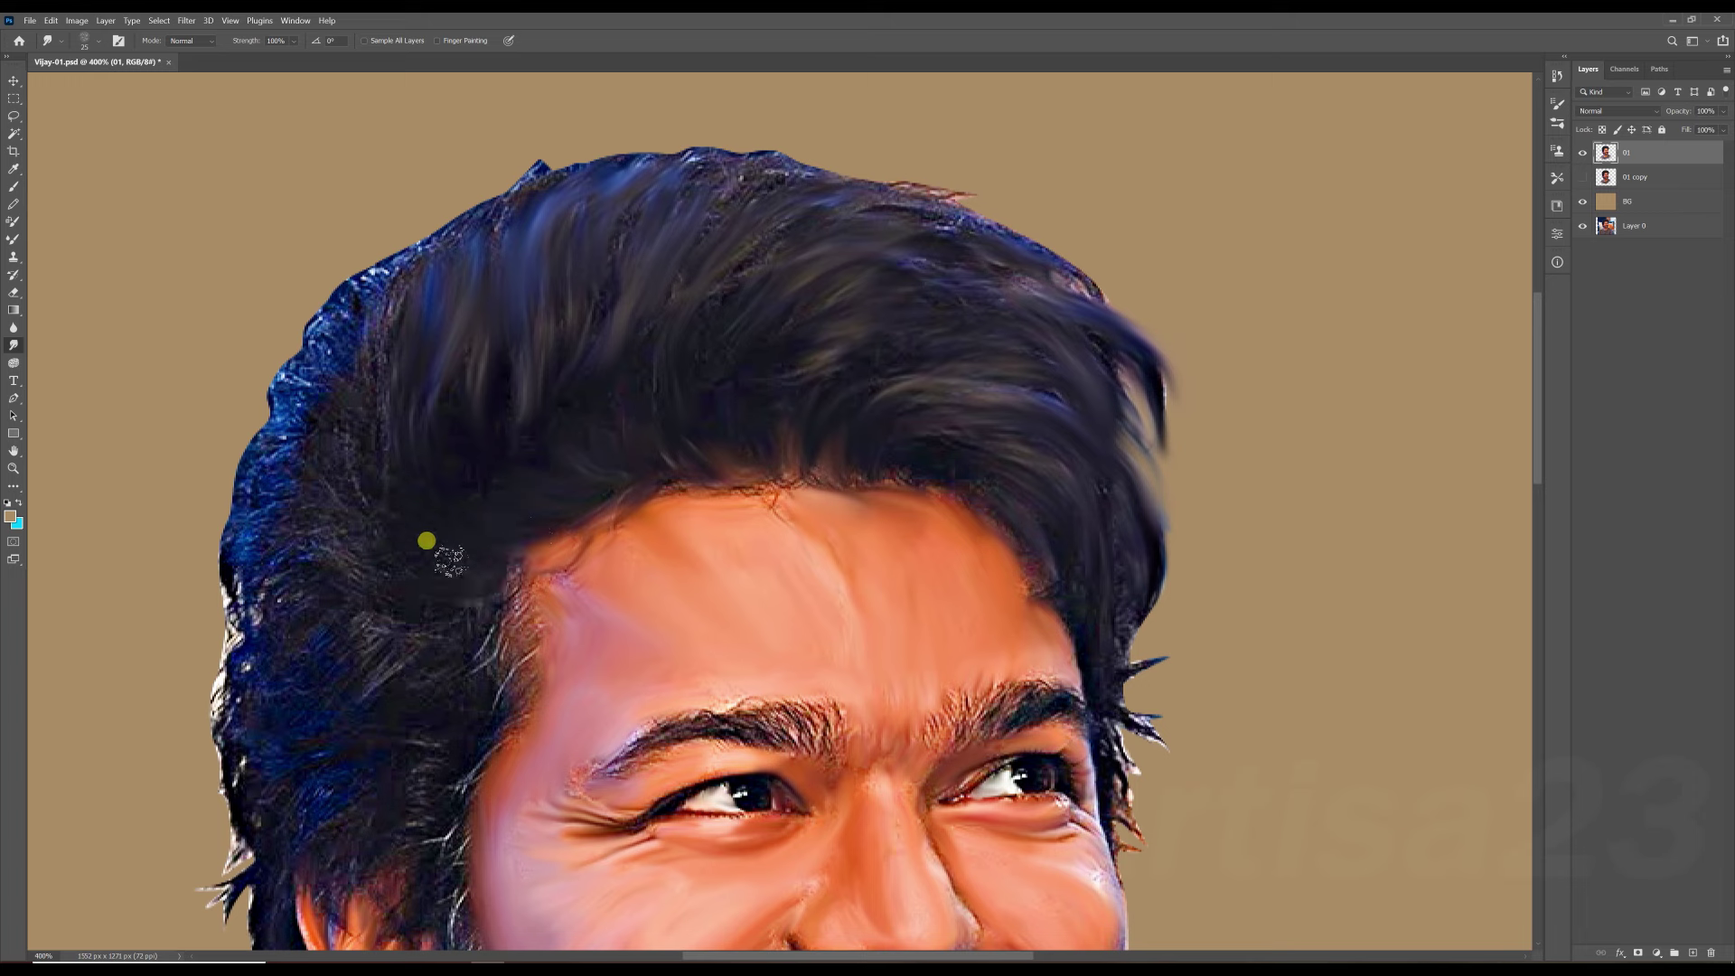
Smooth the left hairline, left edge and top highlights into flowing streaks.
left_click_drag(381, 259, 307, 400)
left_click_drag(269, 525, 302, 337)
left_click_drag(725, 156, 913, 195)
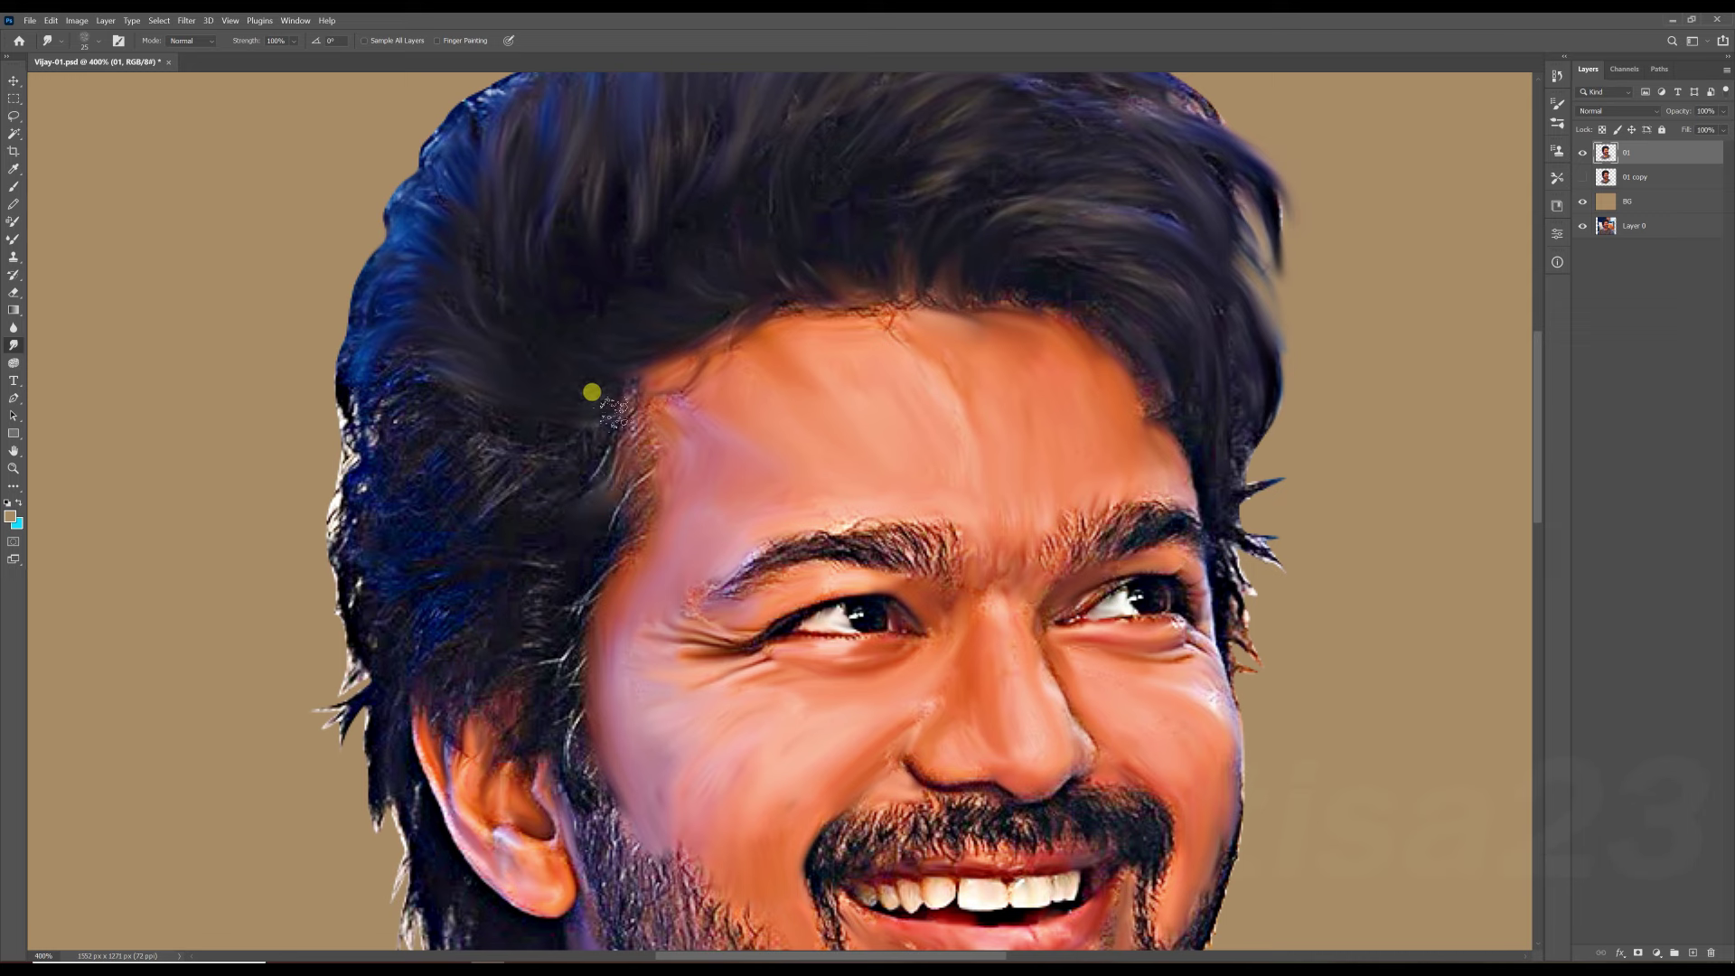
mouse_move(593, 391)
left_mouse_down()
mouse_move(379, 468)
mouse_move(345, 448)
left_mouse_up()
mouse_move(434, 638)
left_mouse_down()
mouse_move(302, 620)
mouse_move(302, 530)
mouse_move(339, 397)
left_mouse_up()
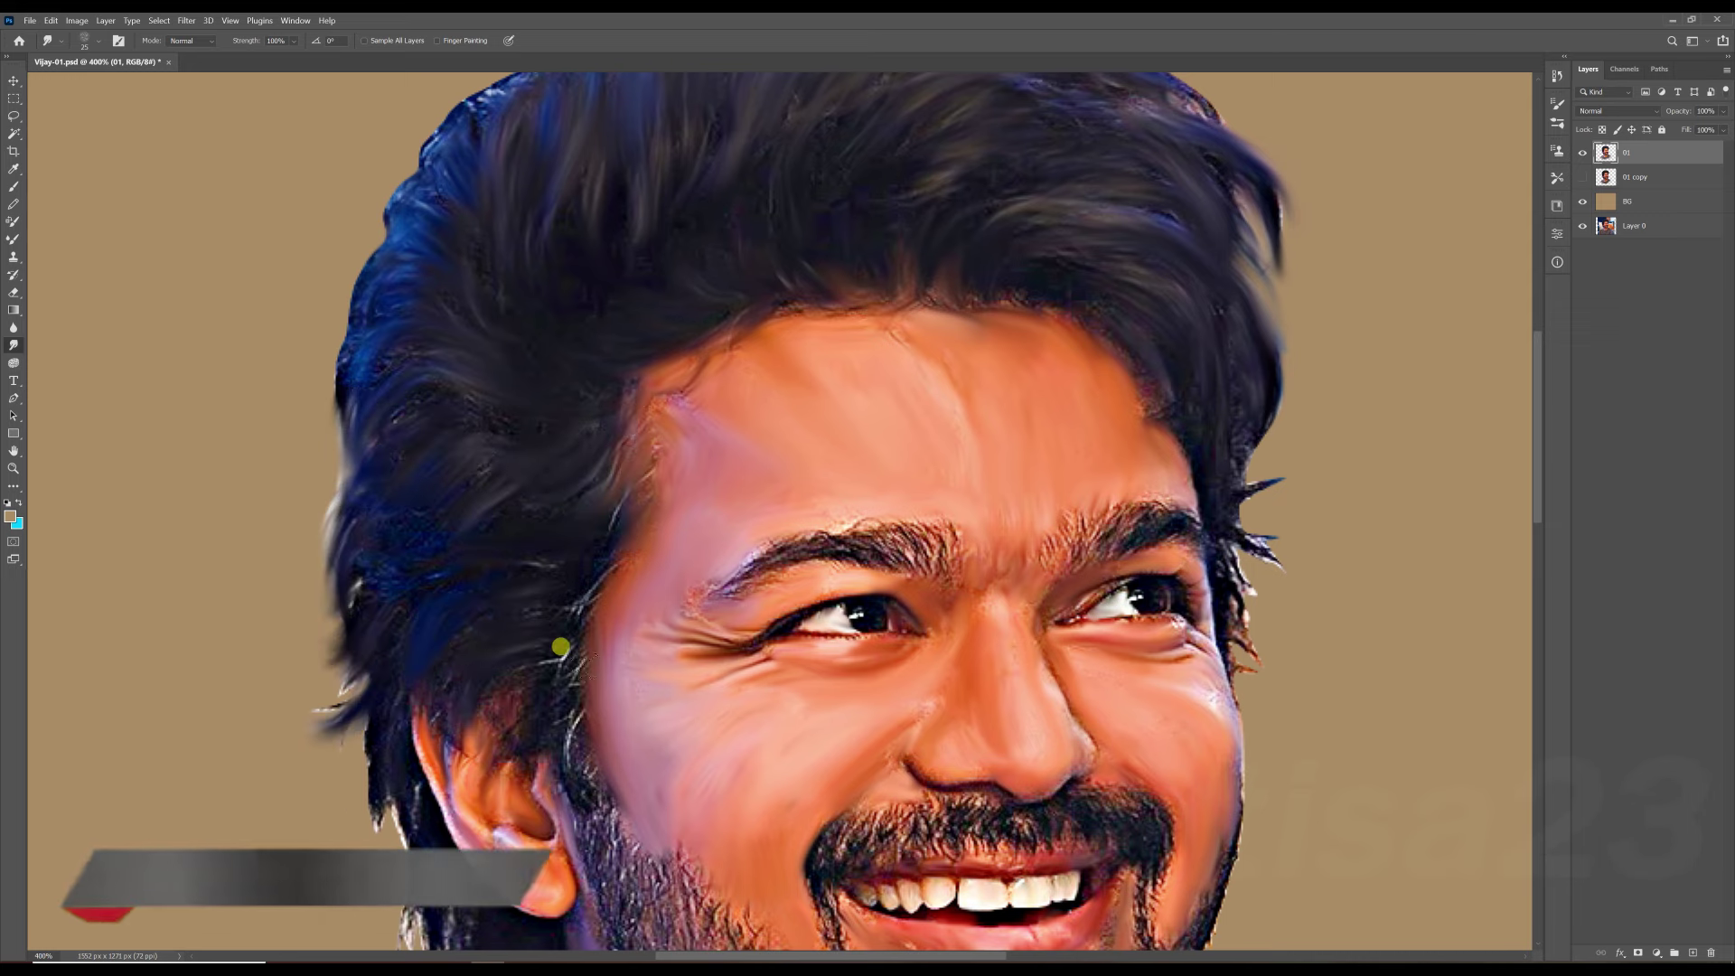
scroll(527, 632, "down", 3)
Smudge the hair edge below the ear upward, then zoom in and smudge the left eyebrow.
scroll(516, 723, "down", 2)
mouse_move(503, 833)
left_mouse_down()
mouse_move(399, 639)
mouse_move(342, 651)
left_mouse_up()
left_click_drag(632, 608, 456, 757)
left_click_drag(1003, 326, 1044, 416)
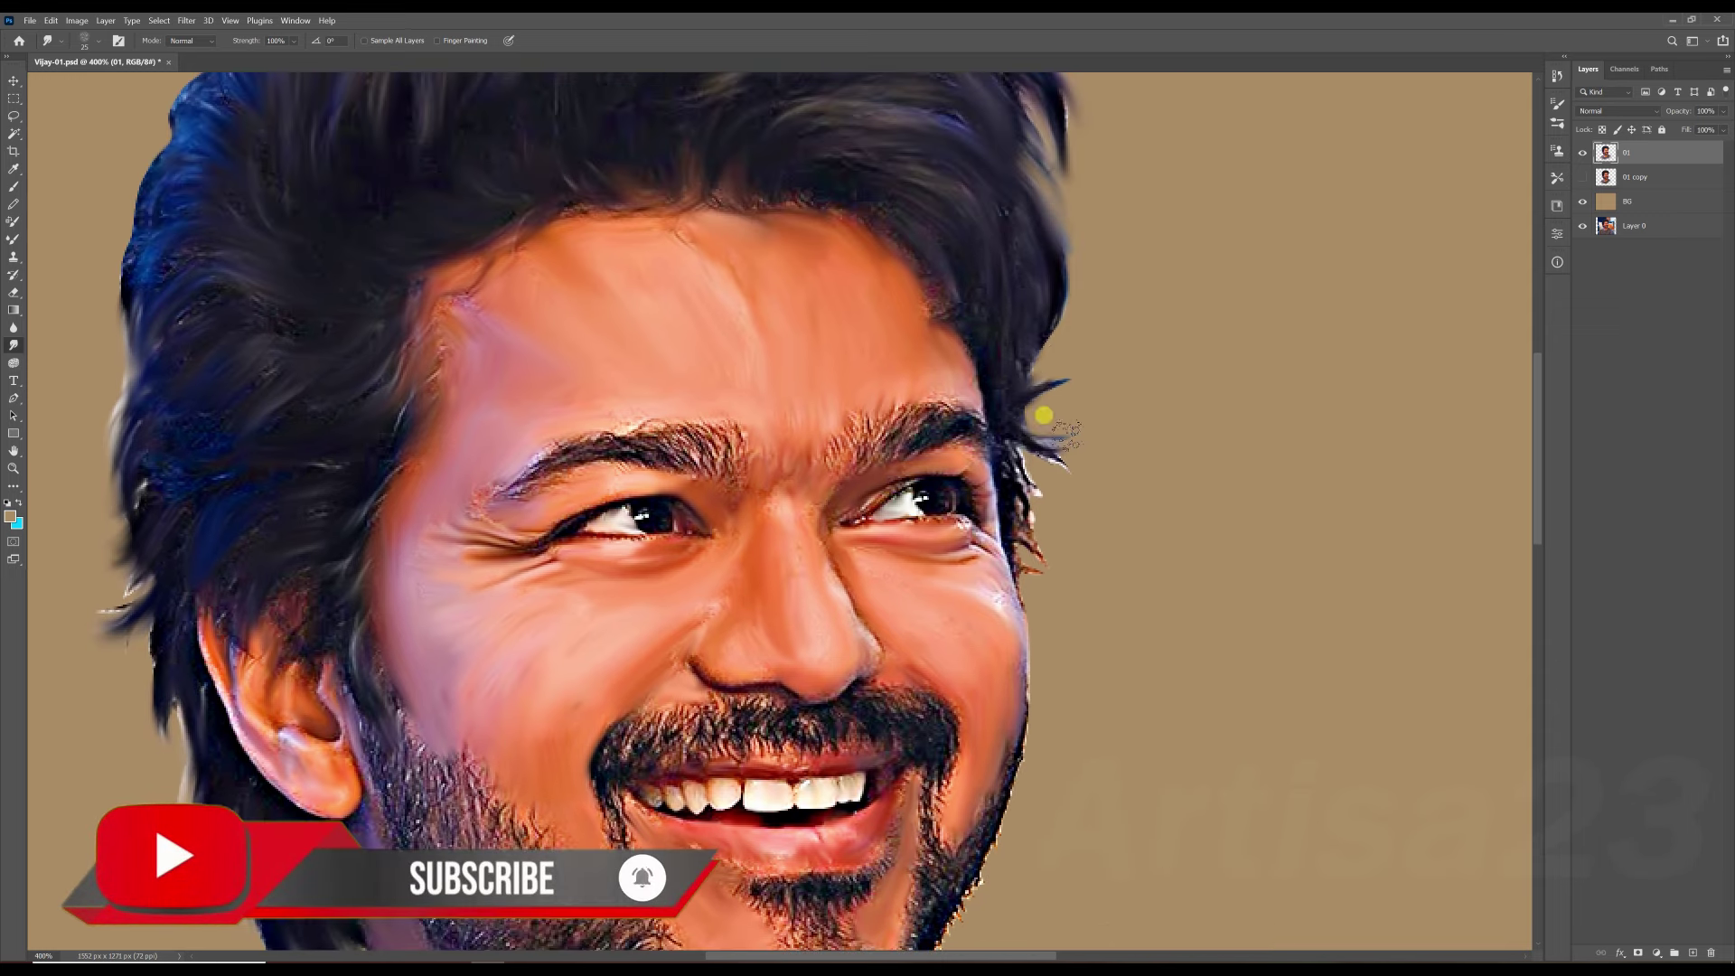
key("ctrl+plus")
key("bracketleft")
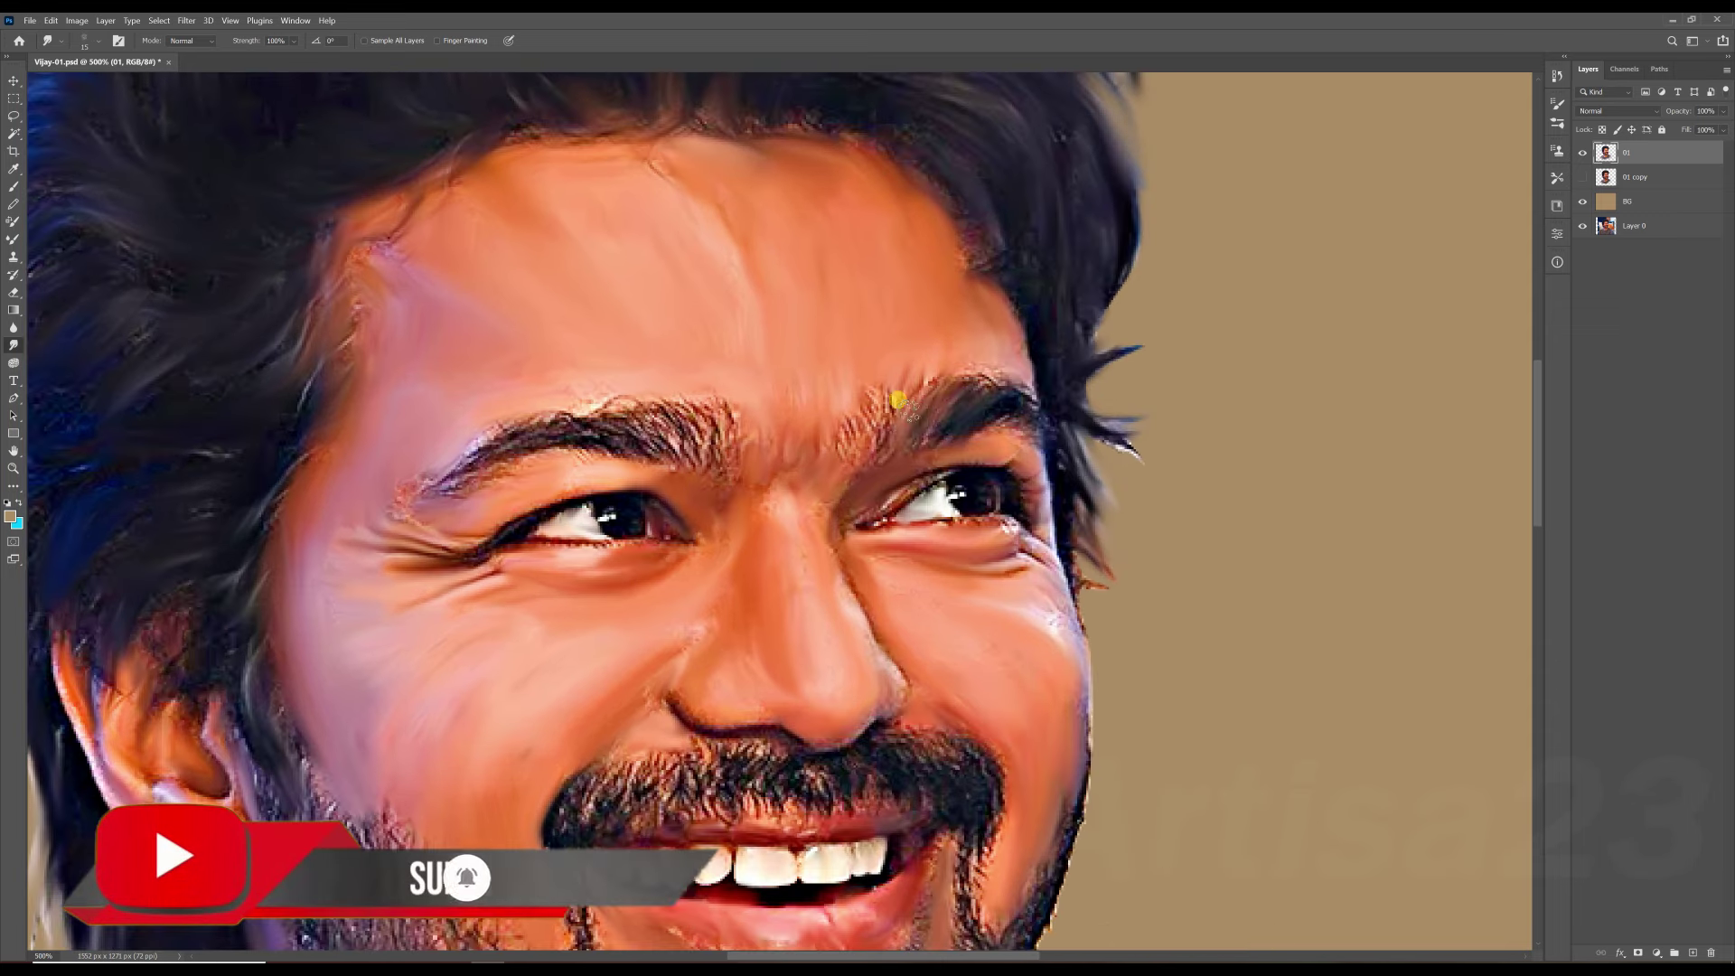
key("ctrl+plus")
key("bracketright")
left_click_drag(678, 356, 522, 402)
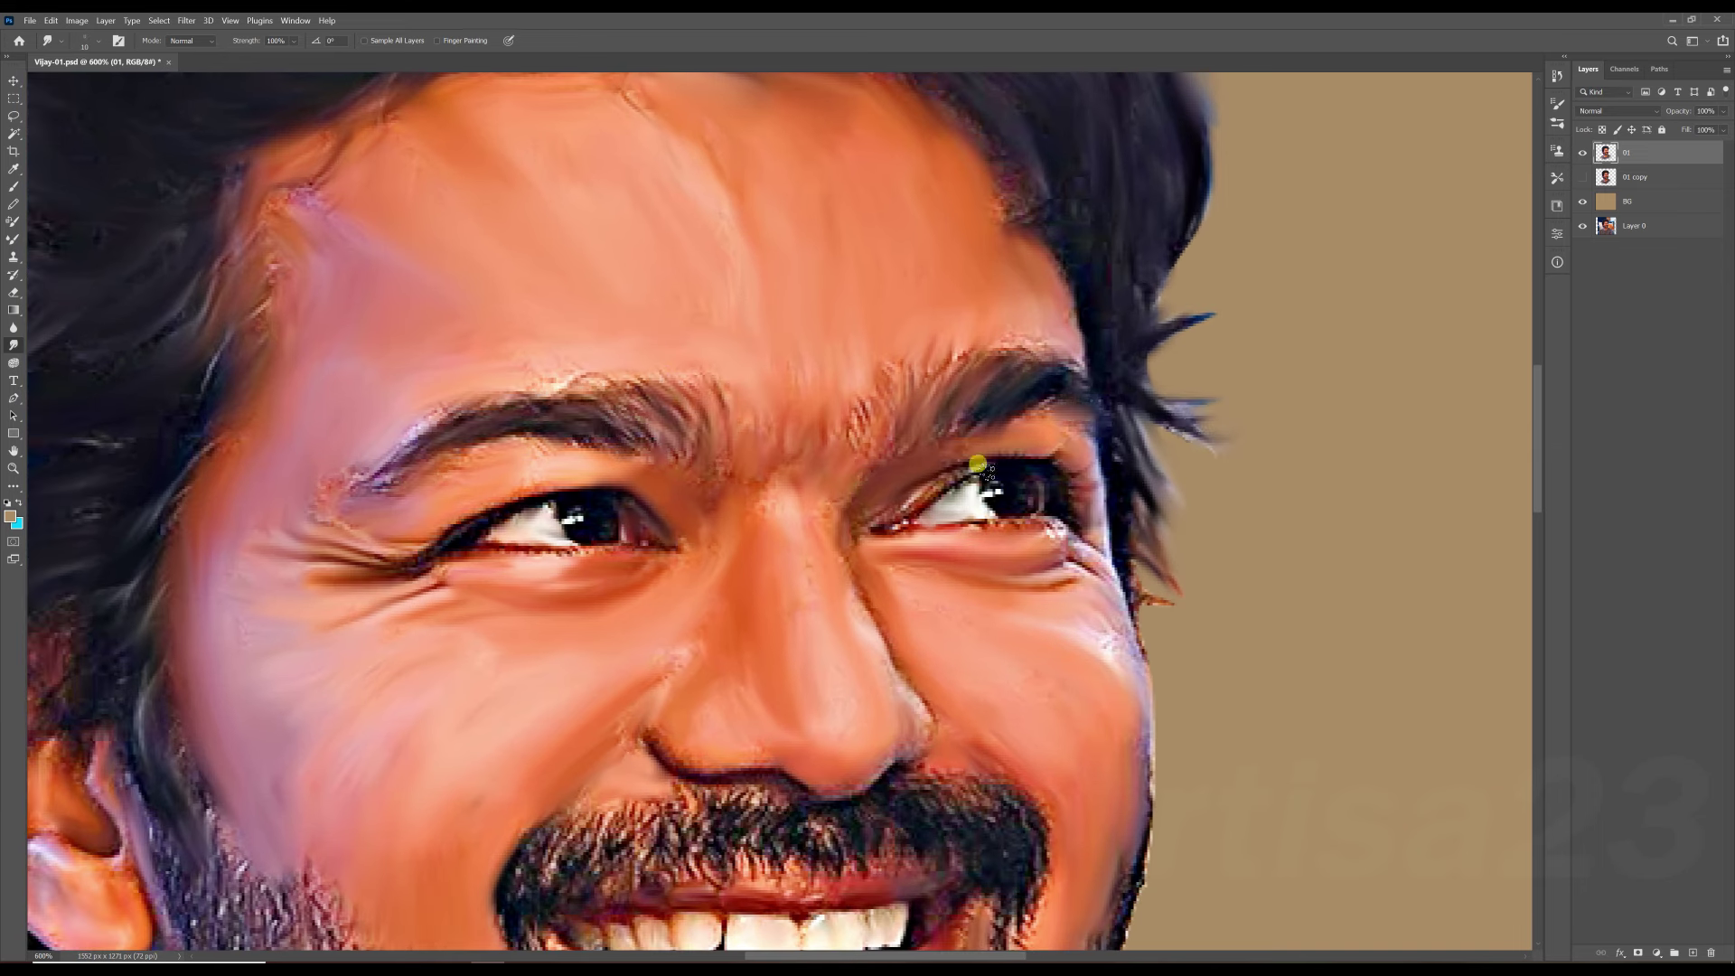
Smudge the moustache and left cheek stubble into painted strokes with a larger brush.
scroll(978, 464, "down", 3)
scroll(845, 525, "down", 2)
scroll(852, 503, "down", 1)
key("bracketright")
left_click_drag(583, 522, 413, 495)
mouse_move(775, 482)
left_mouse_down()
mouse_move(899, 493)
mouse_move(881, 605)
mouse_move(917, 503)
mouse_move(844, 696)
mouse_move(886, 666)
mouse_move(663, 687)
mouse_move(732, 615)
mouse_move(724, 527)
mouse_move(662, 573)
mouse_move(653, 688)
mouse_move(624, 633)
mouse_move(588, 720)
mouse_move(659, 627)
mouse_move(588, 616)
mouse_move(538, 542)
mouse_move(479, 343)
mouse_move(527, 606)
mouse_move(655, 656)
mouse_move(573, 681)
mouse_move(430, 600)
mouse_move(445, 418)
mouse_move(554, 535)
left_mouse_up()
scroll(850, 590, "down", 2)
scroll(887, 667, "down", 2)
mouse_move(232, 399)
left_mouse_down()
mouse_move(337, 360)
mouse_move(271, 445)
mouse_move(365, 545)
mouse_move(492, 502)
mouse_move(464, 485)
mouse_move(426, 515)
mouse_move(431, 626)
mouse_move(449, 681)
mouse_move(527, 724)
left_mouse_up()
scroll(527, 724, "down", 1)
Fit the portrait on screen and save the painting as Vijay-01b.
key("ctrl+0")
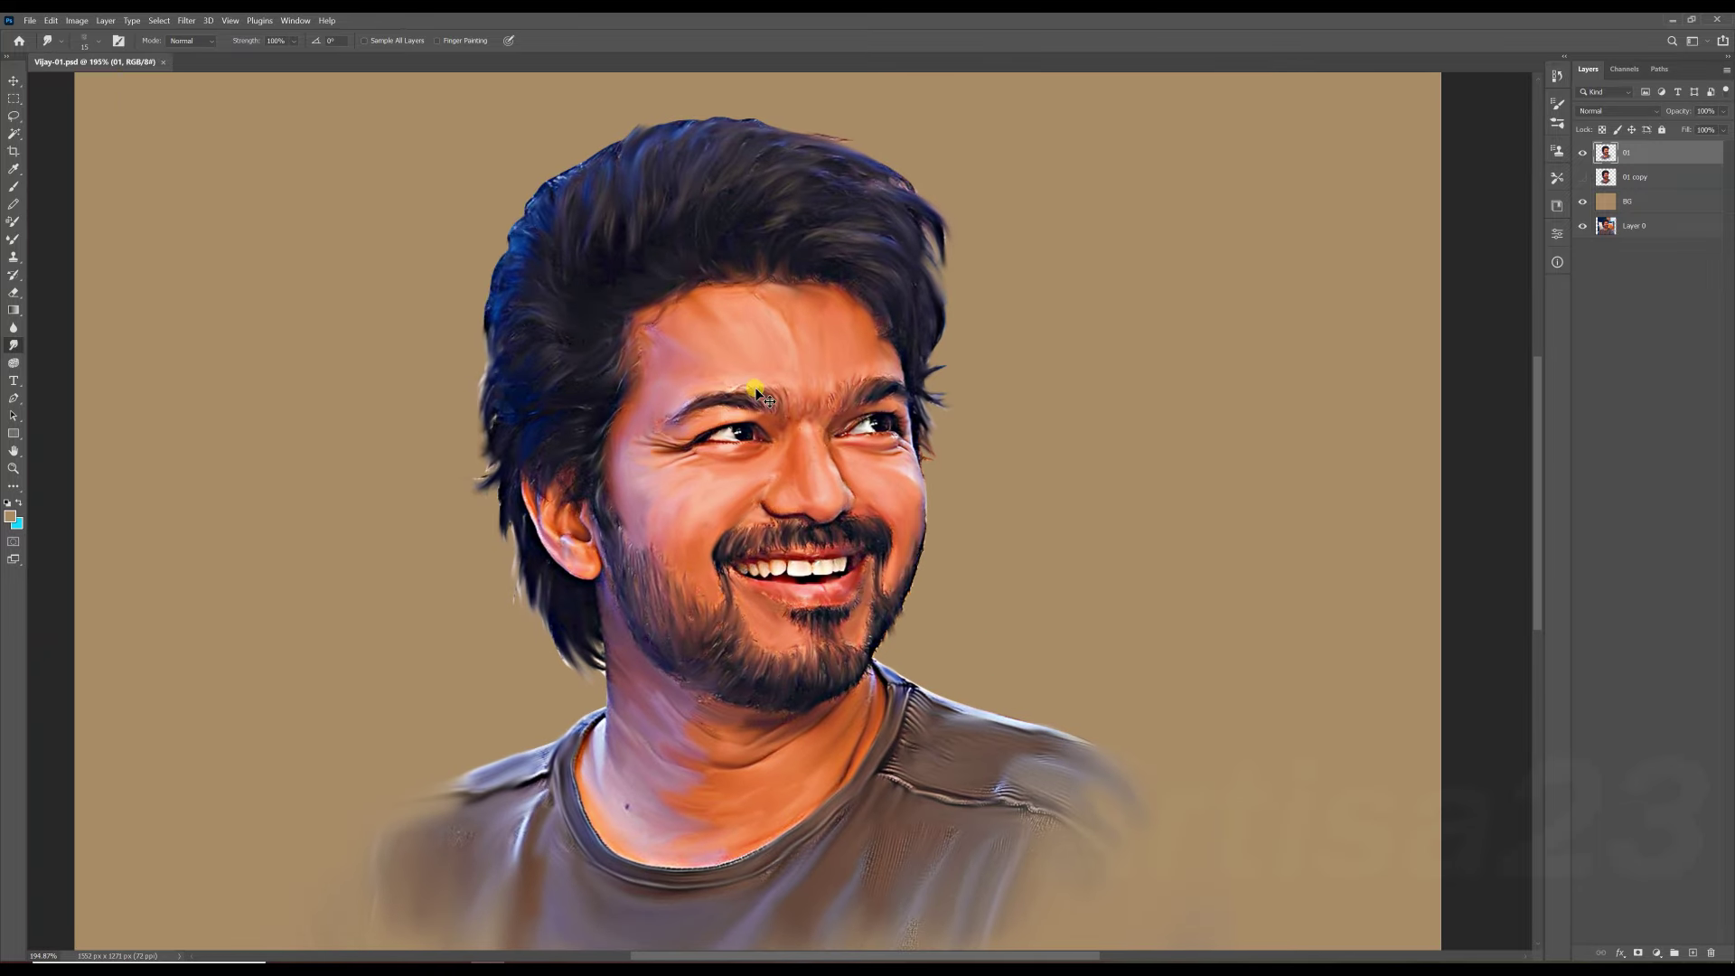
key("ctrl+shift+s")
left_click(131, 345)
type("b")
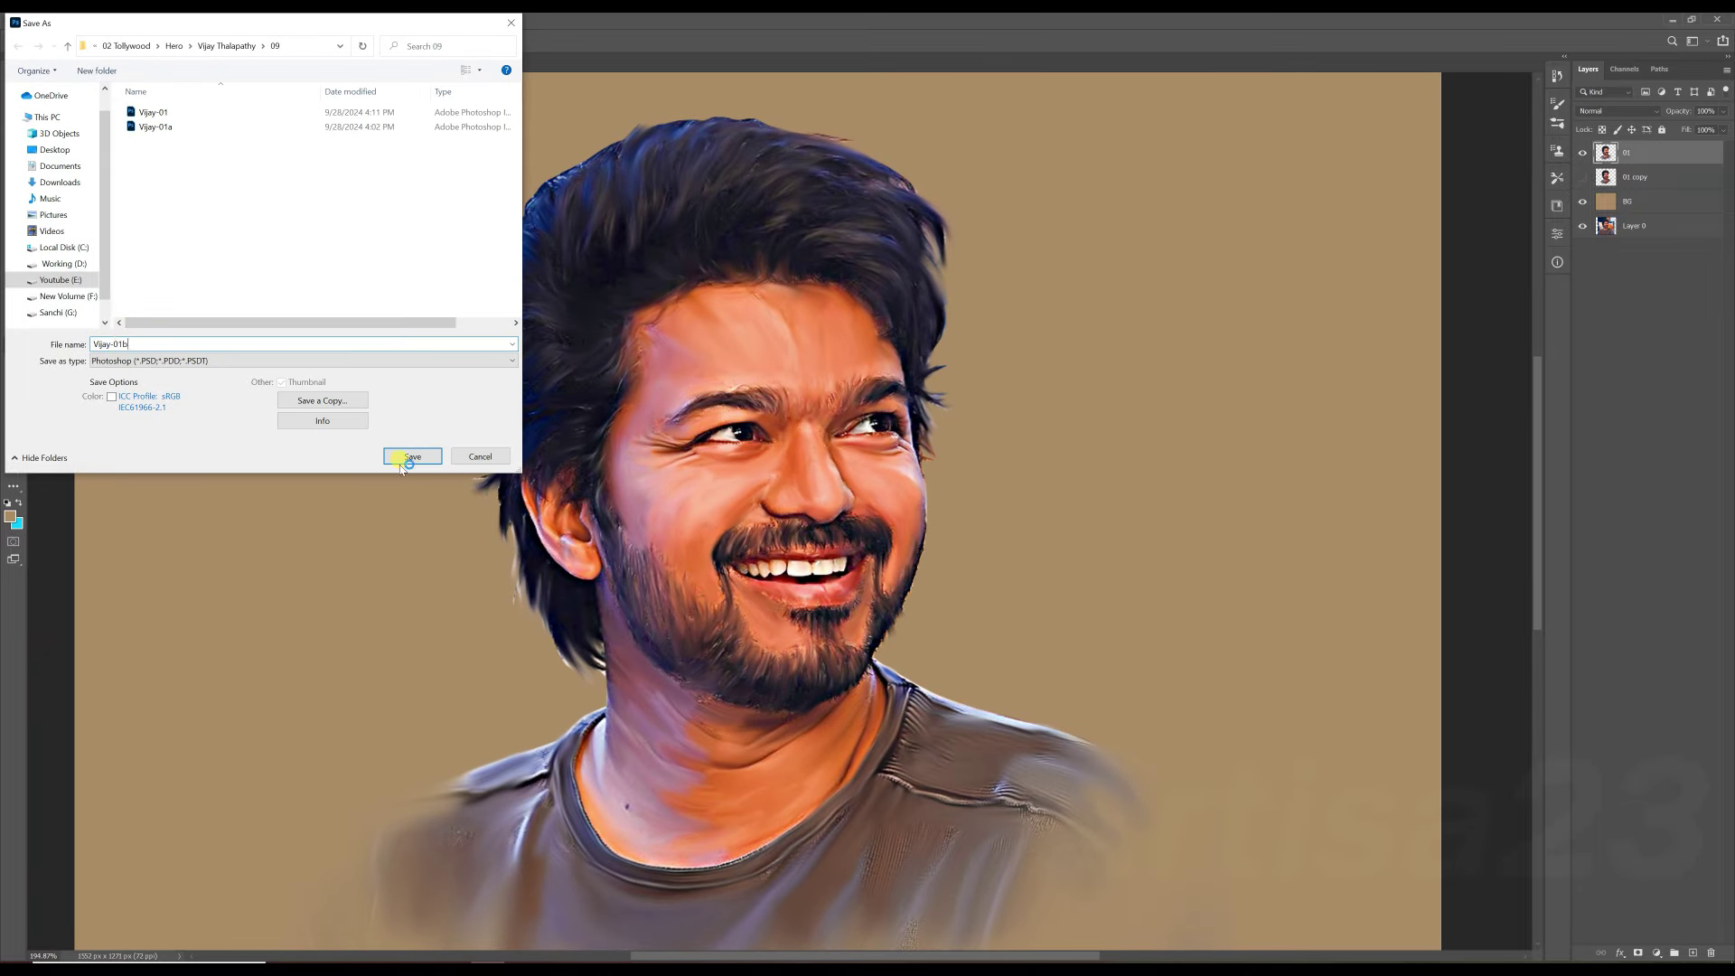
left_click(412, 456)
With the Brush tool selected, add a new empty layer below the portrait.
left_click(13, 186)
left_click(1557, 124)
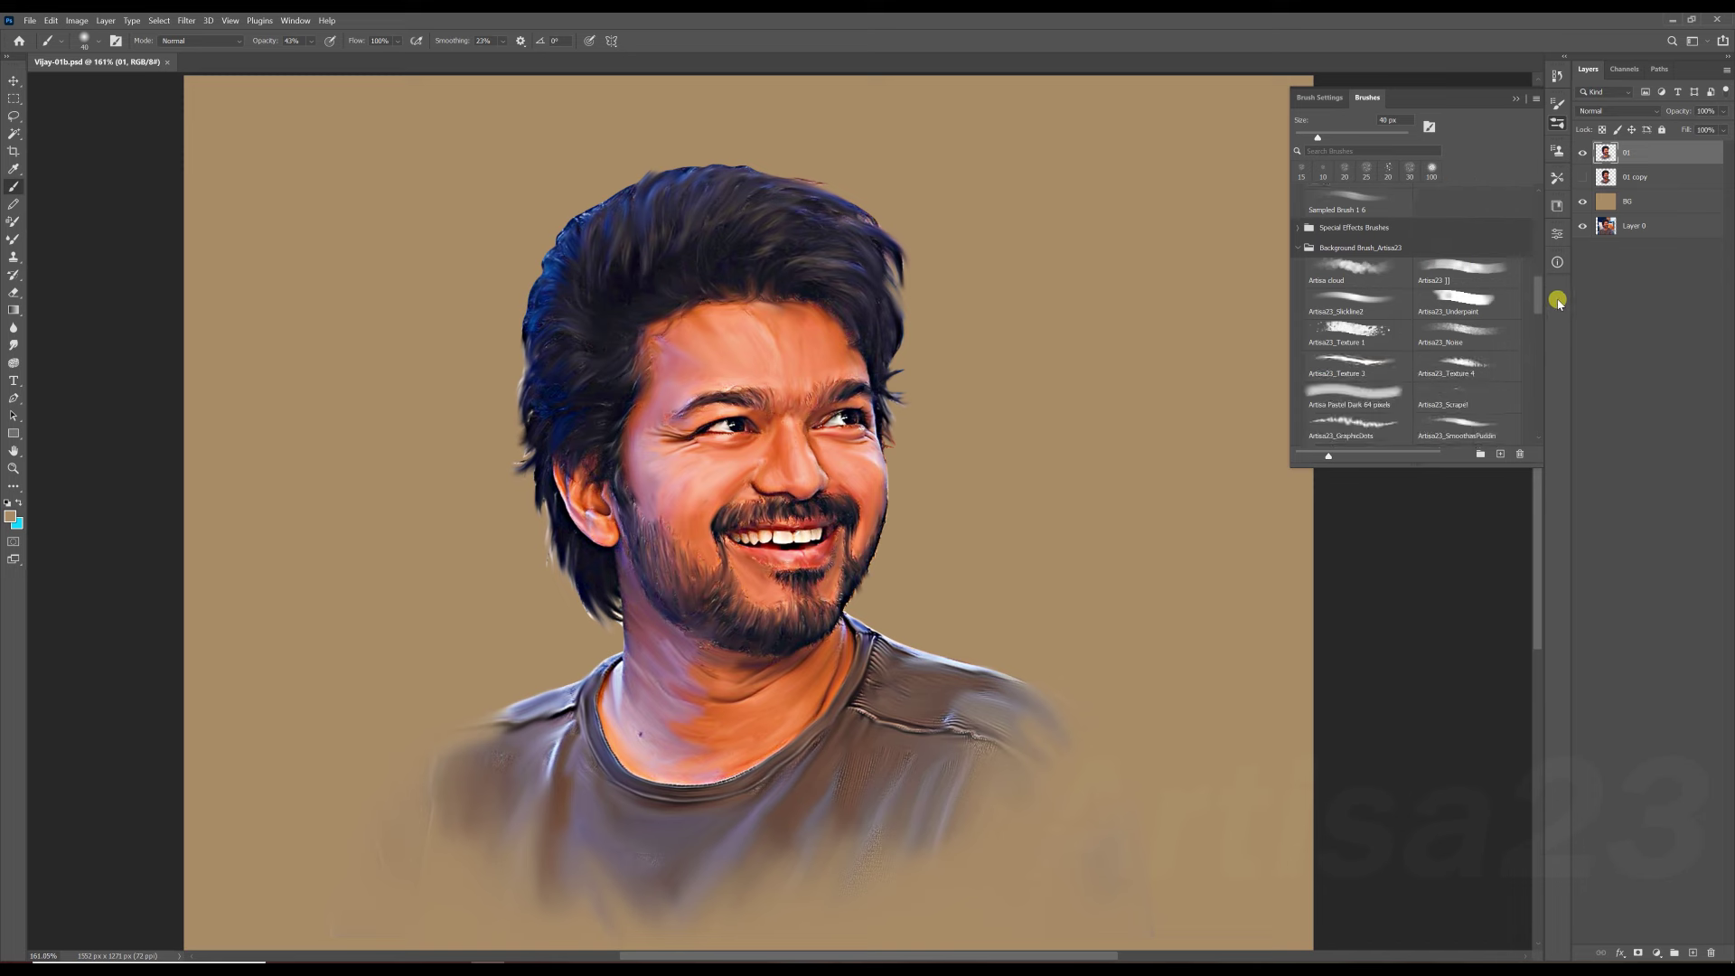
left_click(1558, 124)
left_click(1634, 176)
key("ctrl+shift+alt+n")
Move the BG layer above 01 copy and paint orange and peach strokes right of the face.
left_click_drag(1632, 234, 1631, 206)
left_click_drag(967, 578, 940, 641)
left_click_drag(958, 397, 903, 506)
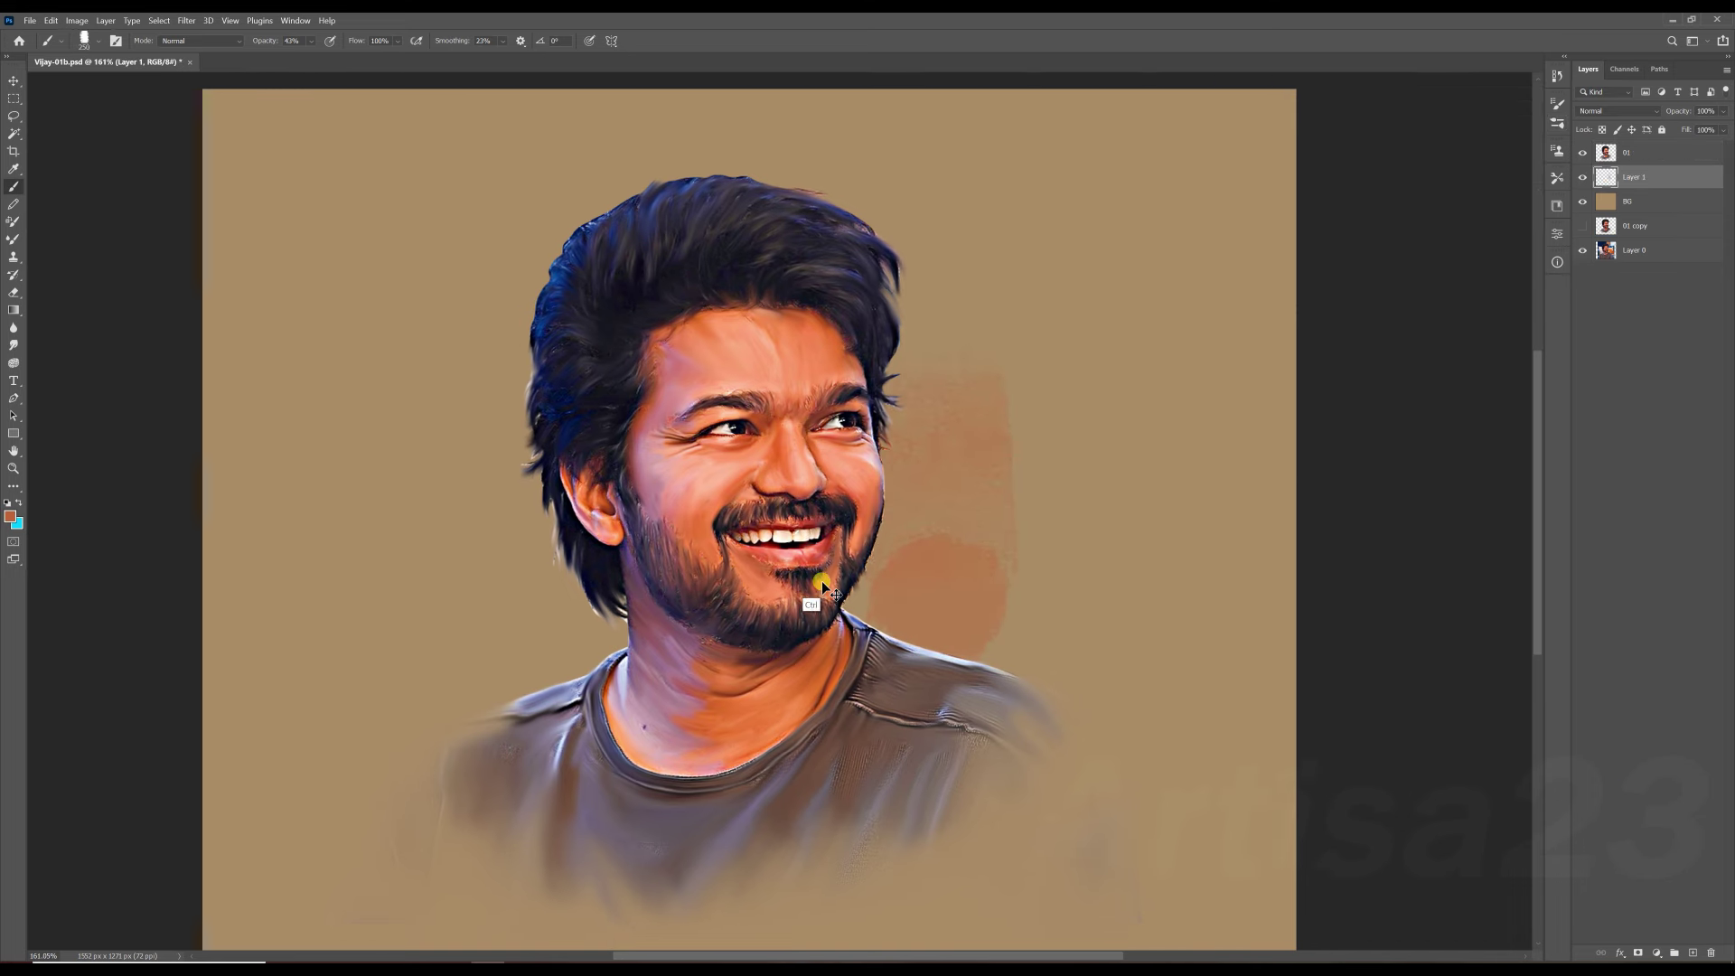
key("ctrl+1")
left_click(684, 627, "alt")
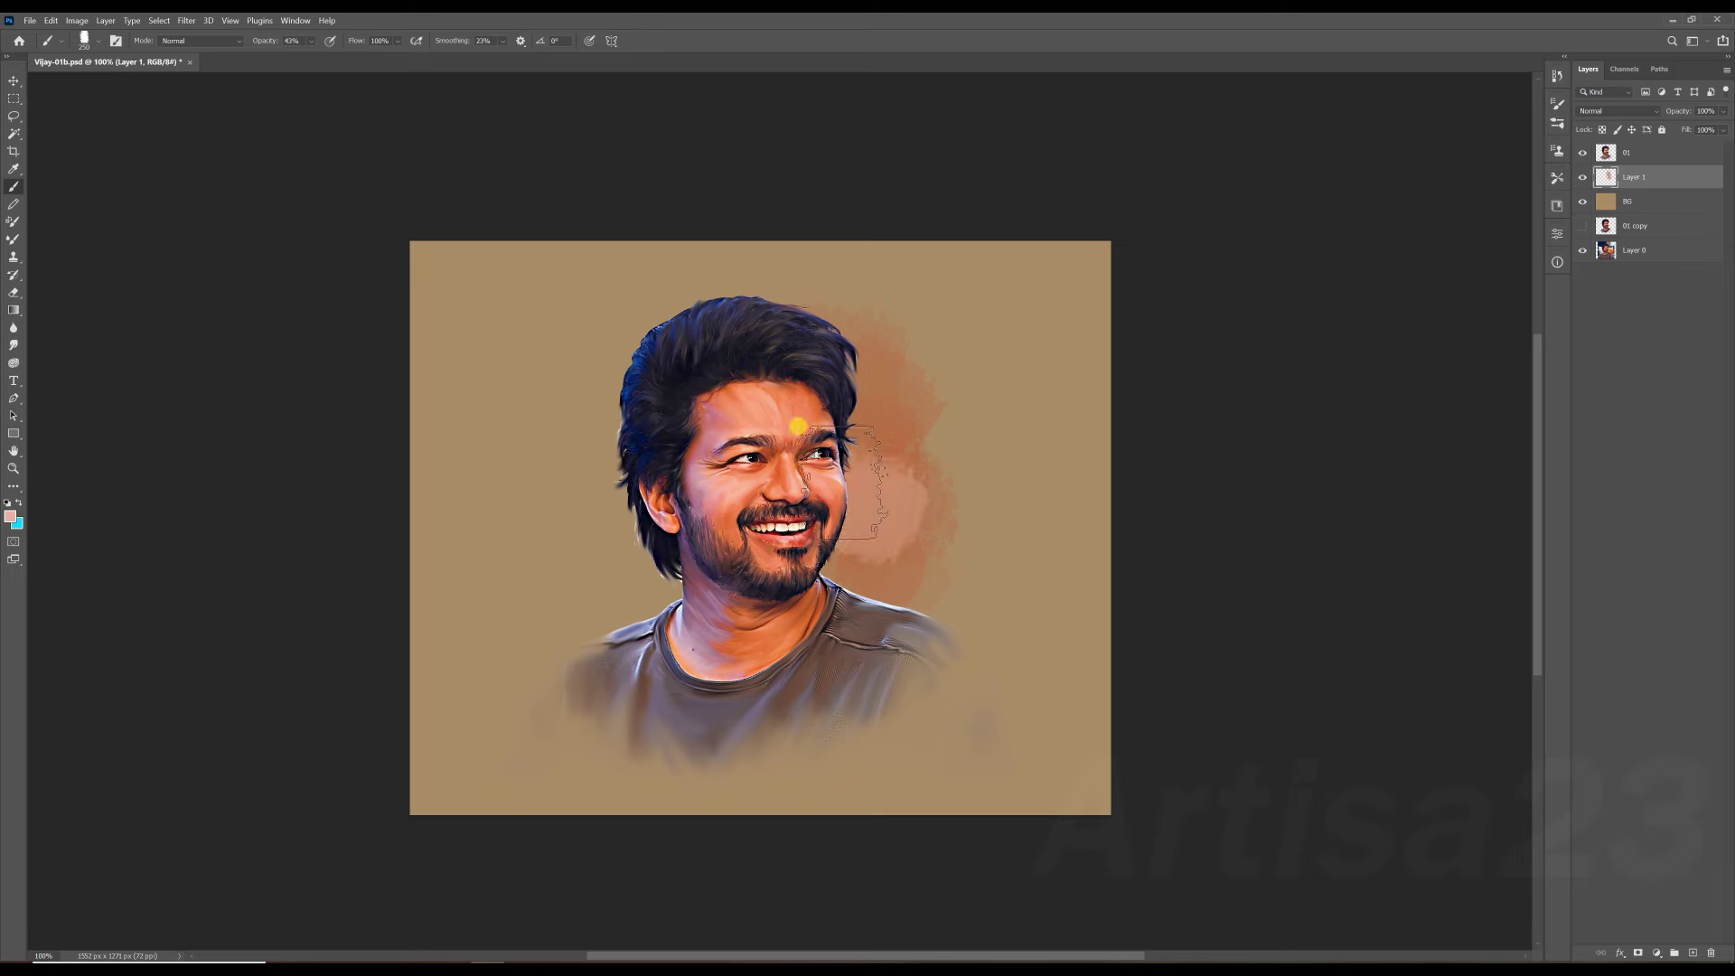
left_click_drag(841, 397, 867, 569)
Choose brighter orange and brownish-orange colours and brush them onto the backdrop around the head.
left_click(1217, 545)
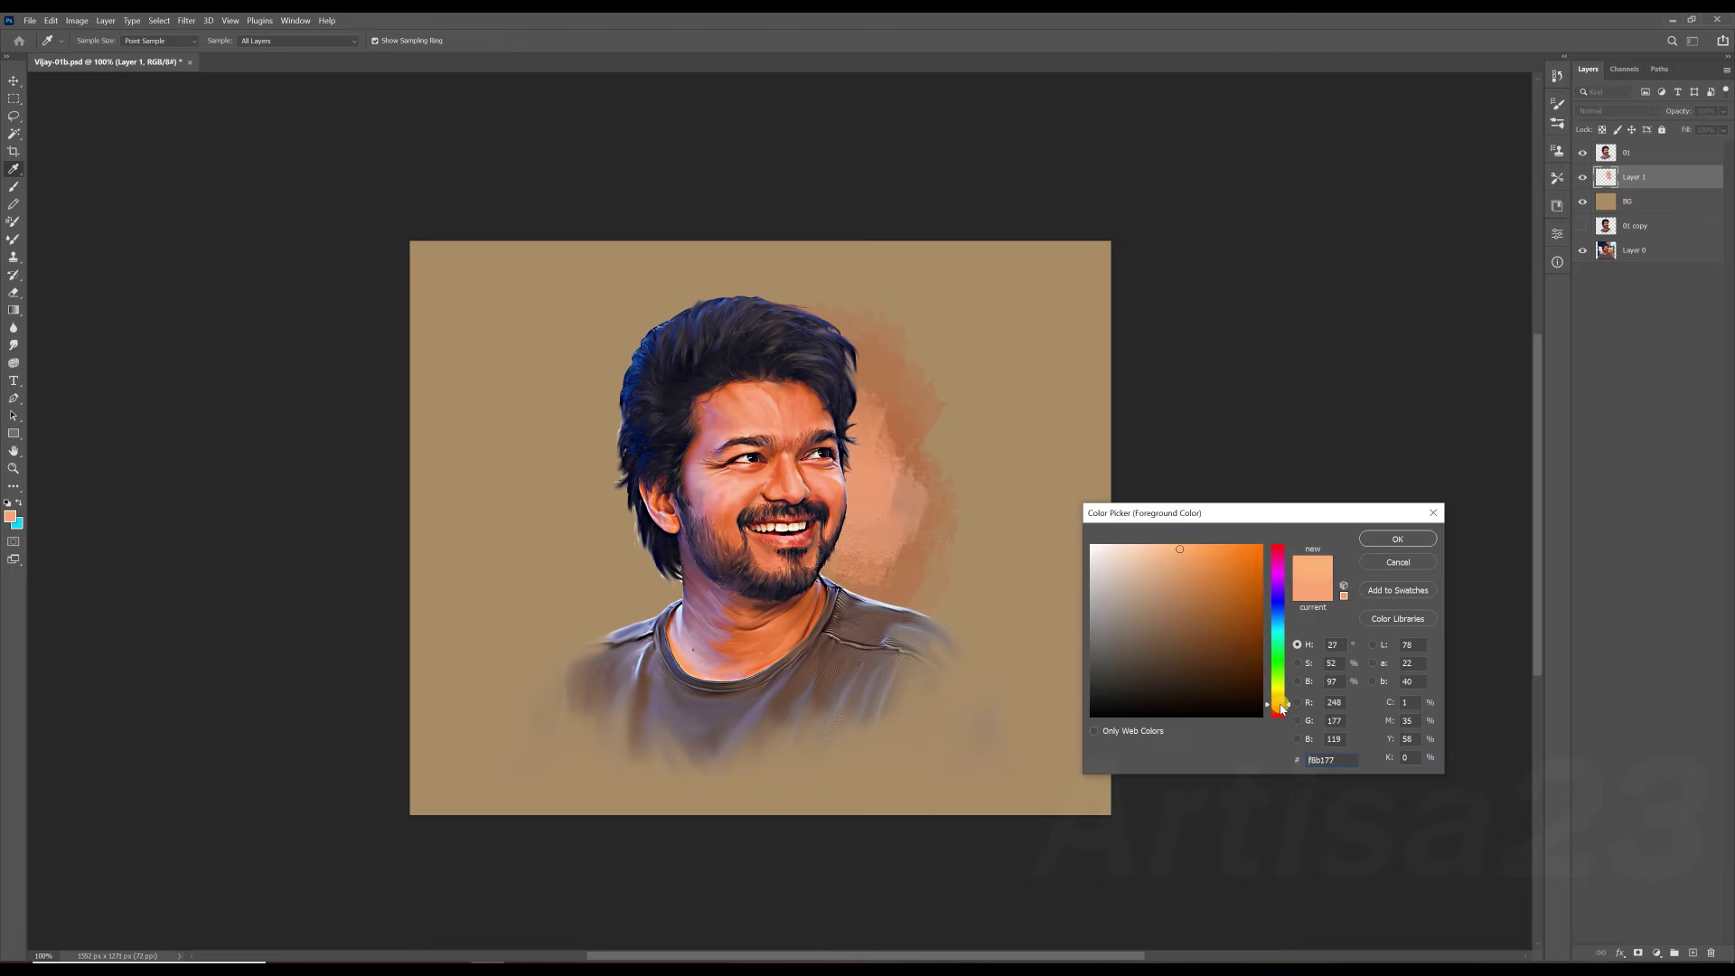
left_click(1397, 538)
left_click_drag(840, 470, 858, 560)
left_click(10, 516)
left_click(1107, 642)
left_click(1397, 539)
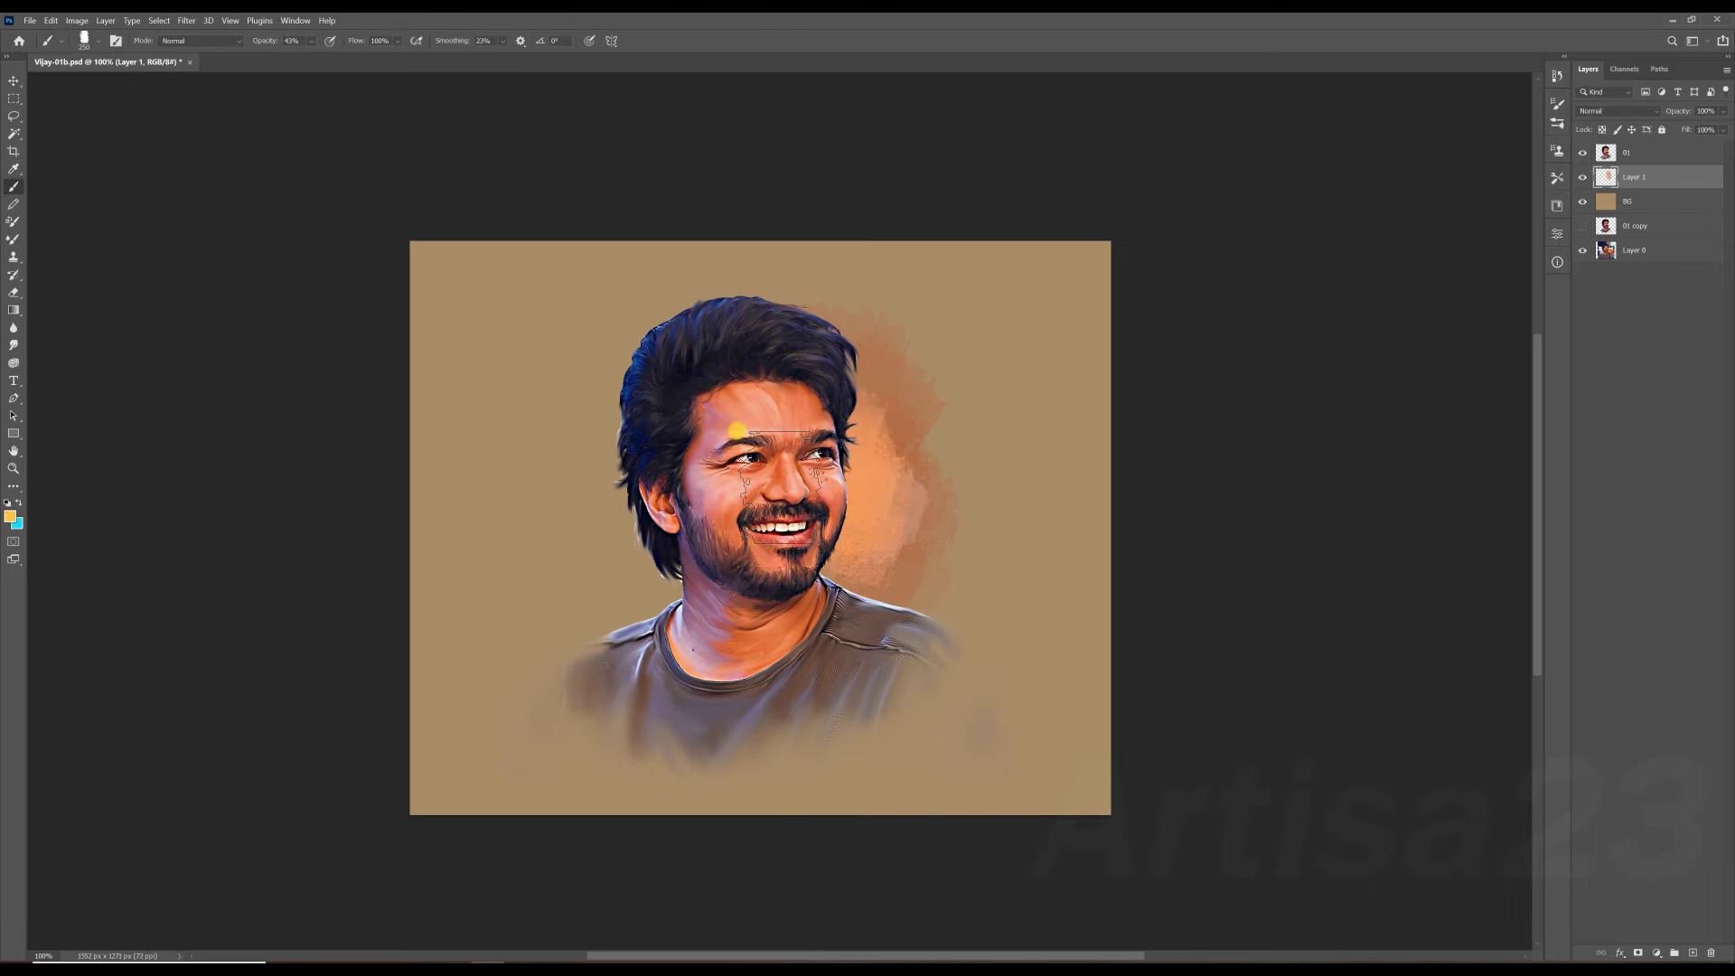
left_click_drag(840, 398, 868, 543)
left_click_drag(796, 479, 632, 543)
left_click_drag(669, 443, 632, 533)
left_click_drag(552, 366, 593, 406)
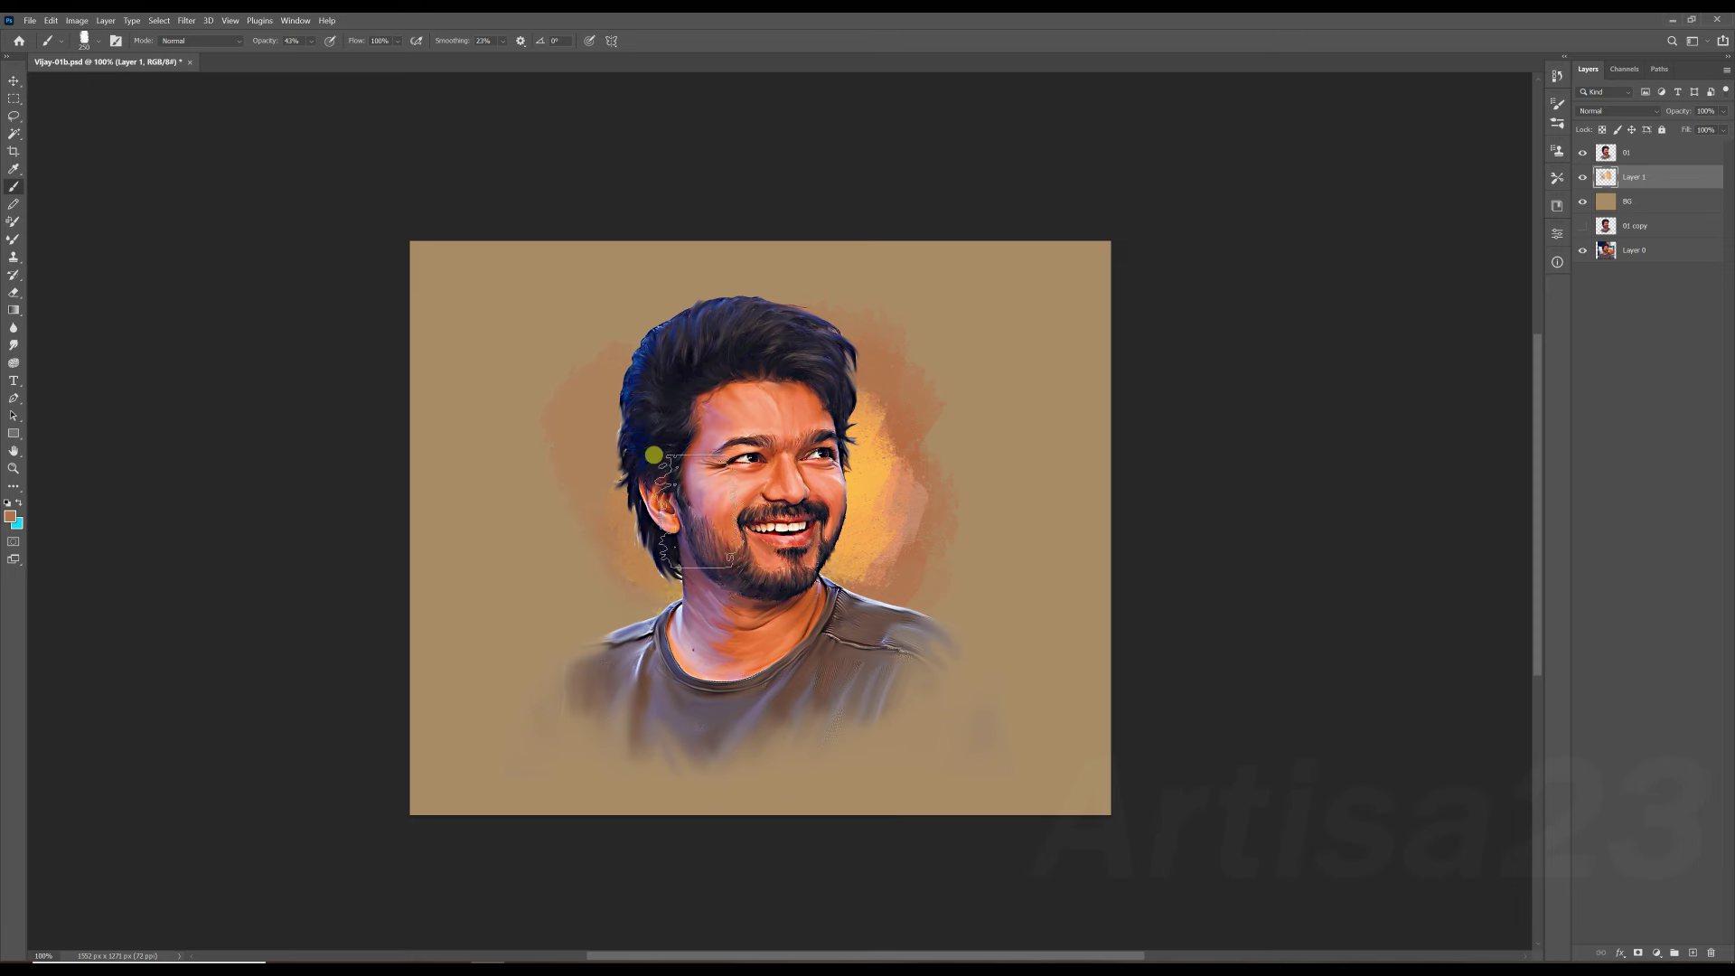
mouse_move(886, 488)
left_mouse_down()
mouse_move(918, 538)
mouse_move(882, 404)
left_mouse_up()
Raise paint opacity to 84% and add yellow and warm strokes on both sides of the face.
left_click_drag(316, 43, 347, 55)
left_click_drag(891, 399, 870, 517)
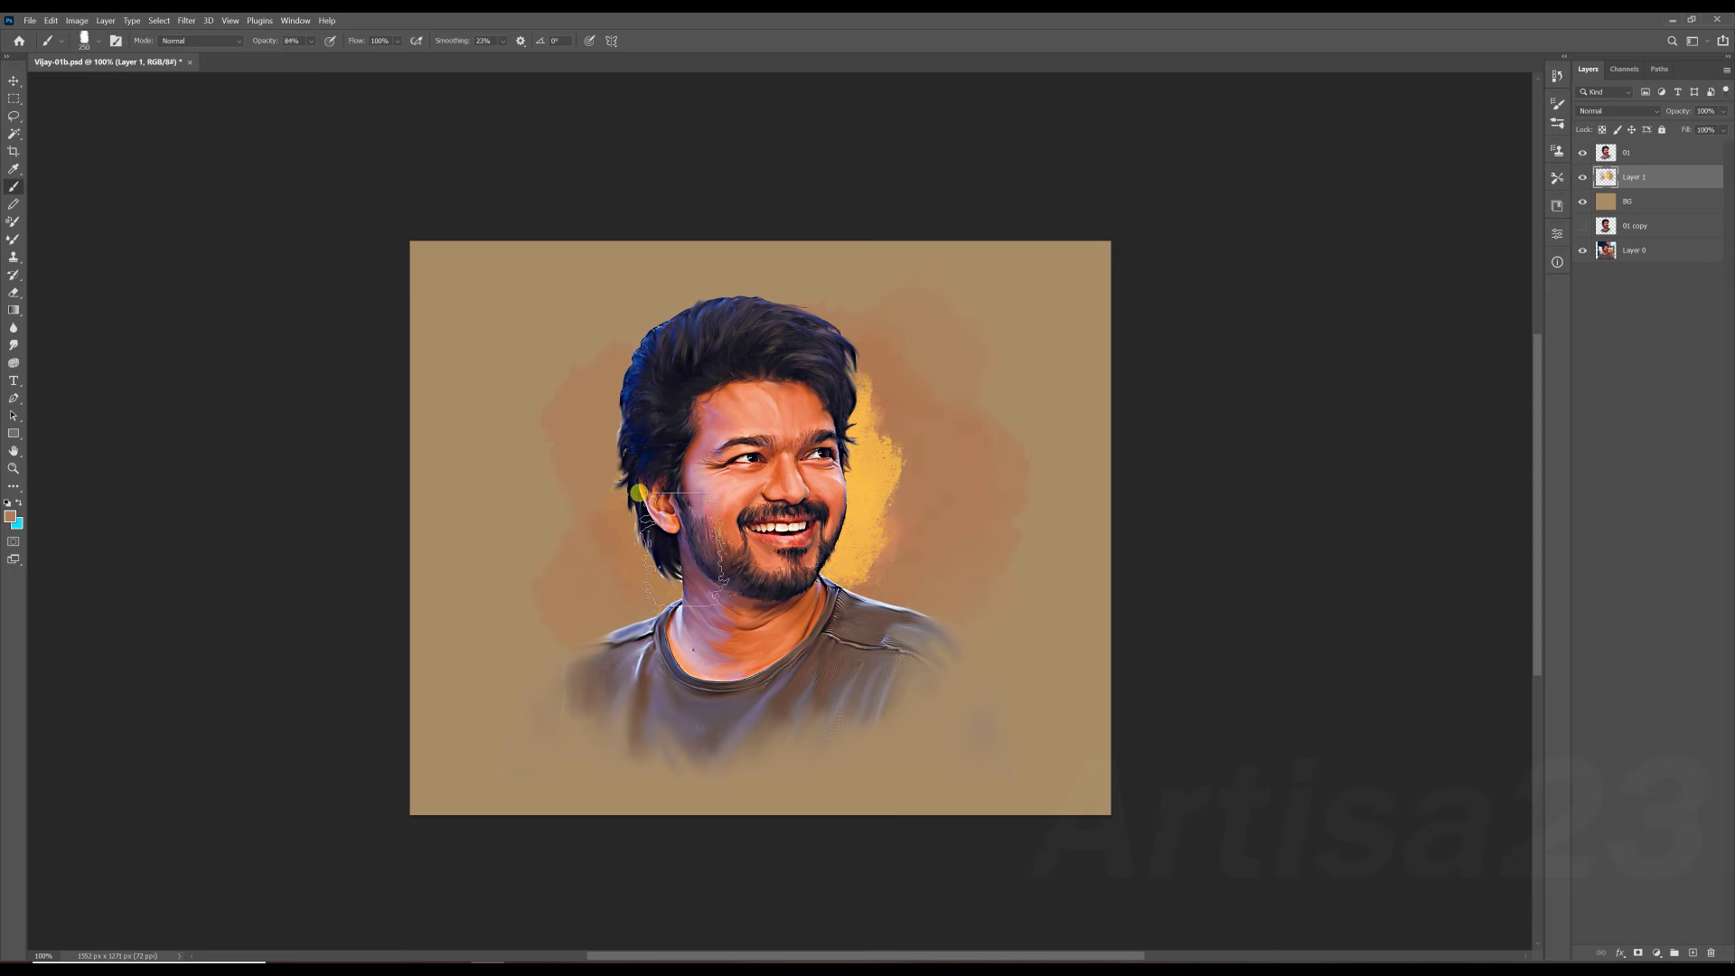
mouse_move(608, 515)
left_mouse_down()
mouse_move(569, 531)
mouse_move(516, 504)
mouse_move(579, 579)
left_mouse_up()
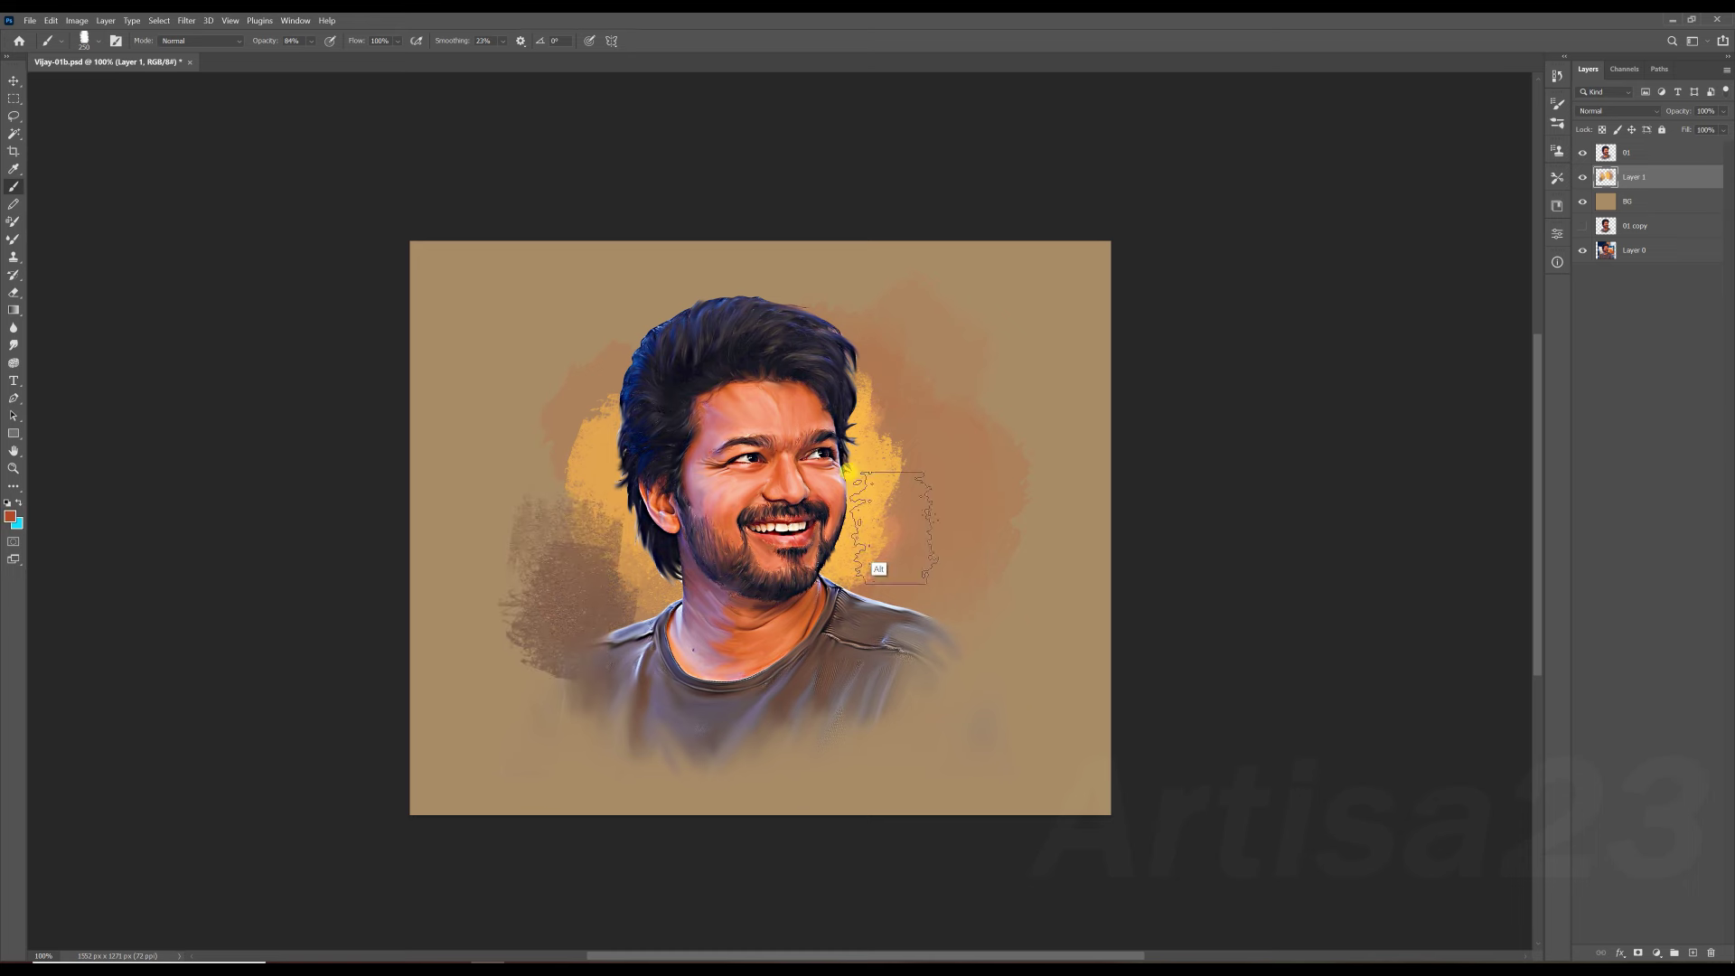
left_click(816, 607, "alt")
left_click_drag(868, 506, 985, 623)
left_click_drag(886, 443, 986, 569)
mouse_move(922, 492)
left_mouse_down()
mouse_move(994, 551)
mouse_move(1012, 633)
left_mouse_up()
Sample brownish-orange and darker brown colours and paint them around the face and hair.
left_click(576, 648, "alt")
mouse_move(1034, 545)
left_mouse_down()
mouse_move(1067, 624)
mouse_move(1046, 608)
mouse_move(976, 686)
left_mouse_up()
mouse_move(542, 624)
left_mouse_down()
mouse_move(593, 710)
mouse_move(497, 555)
left_mouse_up()
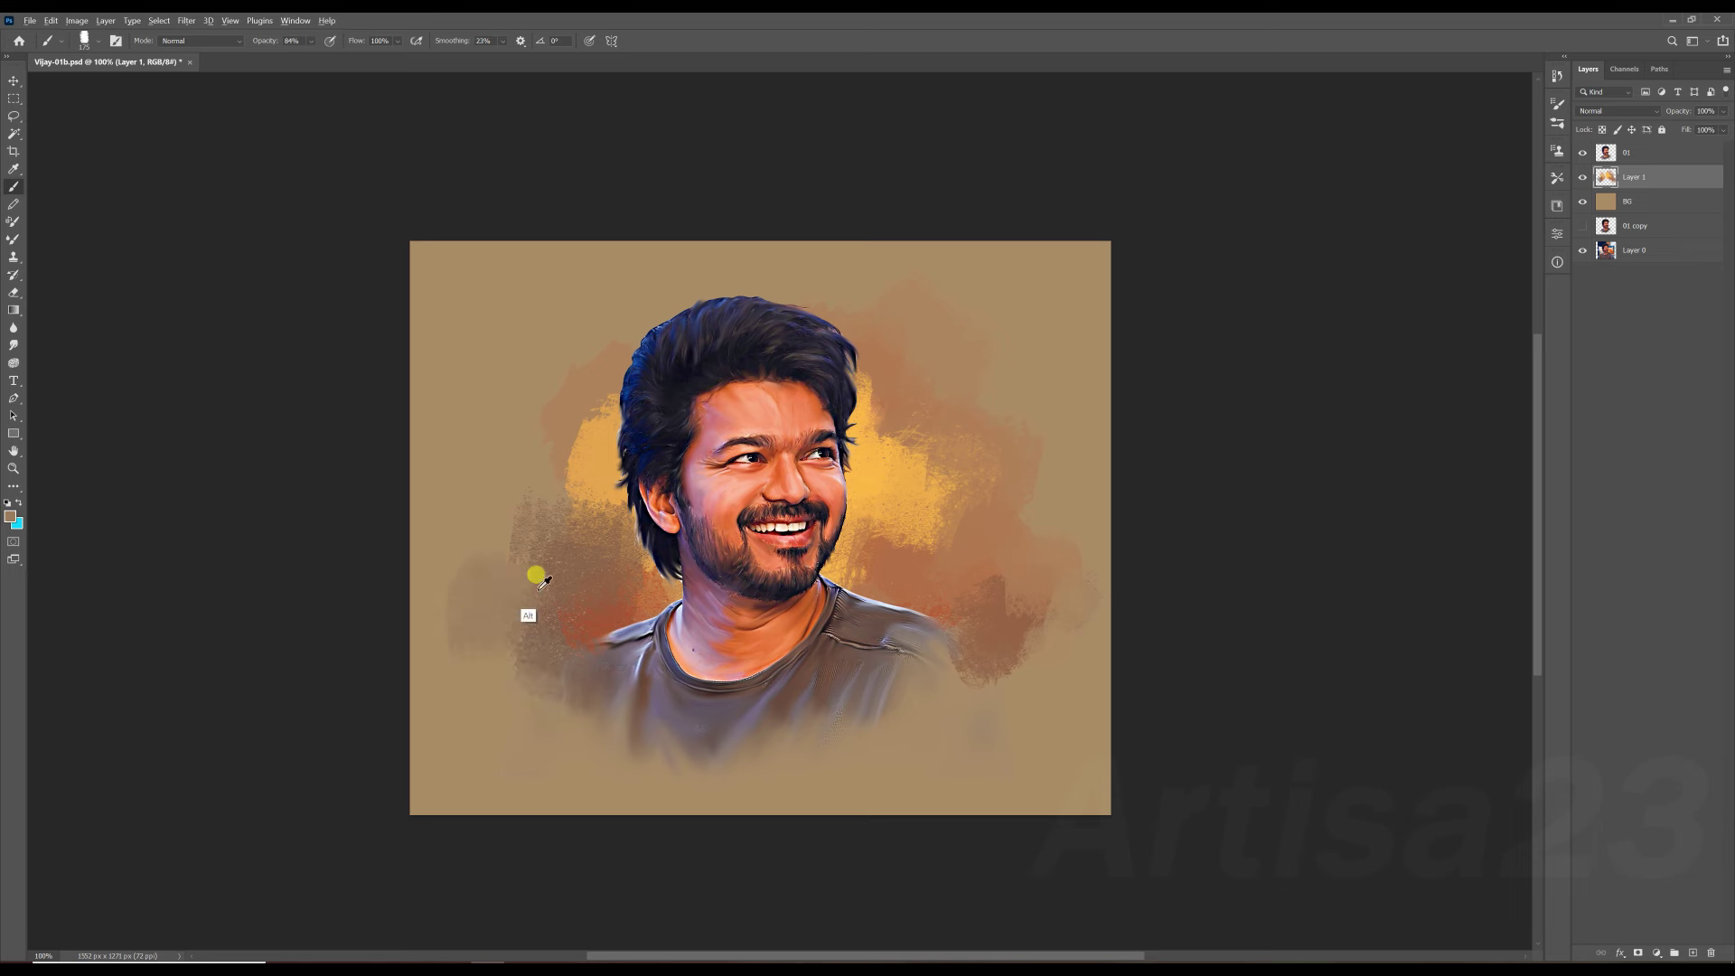
mouse_move(1018, 496)
left_mouse_down()
mouse_move(933, 438)
mouse_move(881, 517)
left_mouse_up()
left_click(600, 387)
scroll(593, 376, "down", 1)
mouse_move(592, 318)
left_mouse_down()
mouse_move(588, 407)
mouse_move(500, 352)
mouse_move(511, 473)
mouse_move(595, 455)
left_mouse_up()
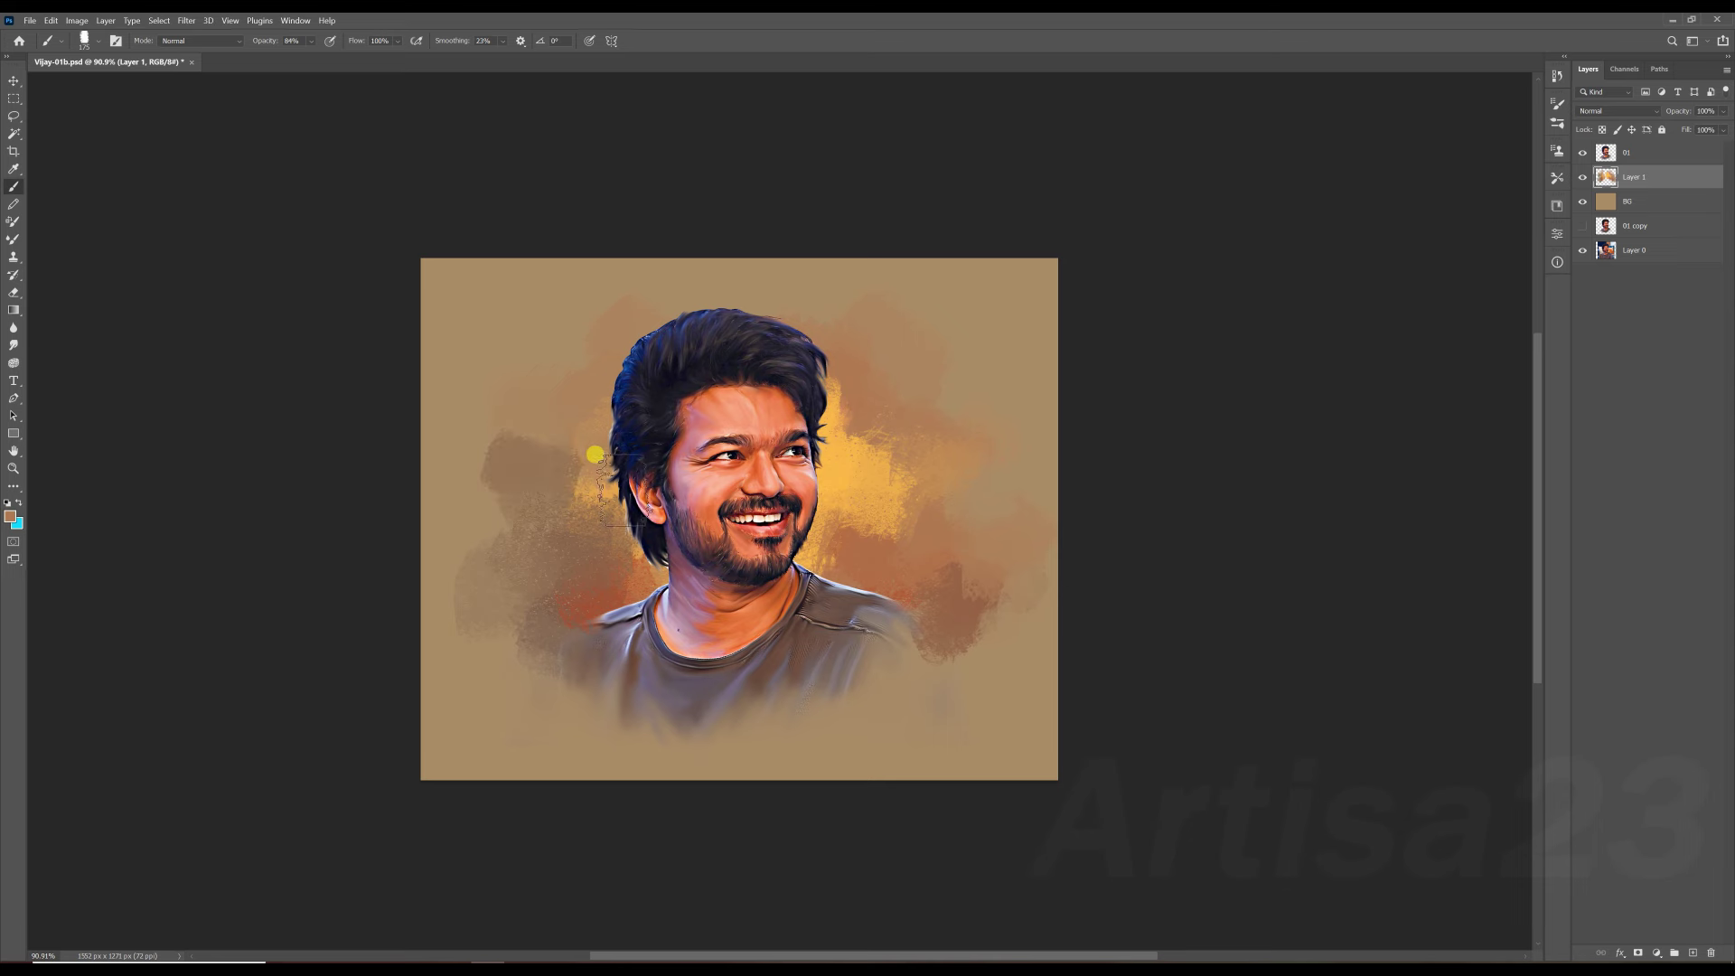
left_click(521, 613, "alt")
Switch to the Mixer Brush at size 200 and begin blending the backdrop strokes.
left_click(957, 552, "alt")
scroll(800, 598, "up", 2)
left_click(17, 242)
left_click(84, 40)
left_click(233, 182)
mouse_move(891, 415)
left_mouse_down()
mouse_move(863, 379)
mouse_move(1008, 462)
mouse_move(876, 480)
left_mouse_up()
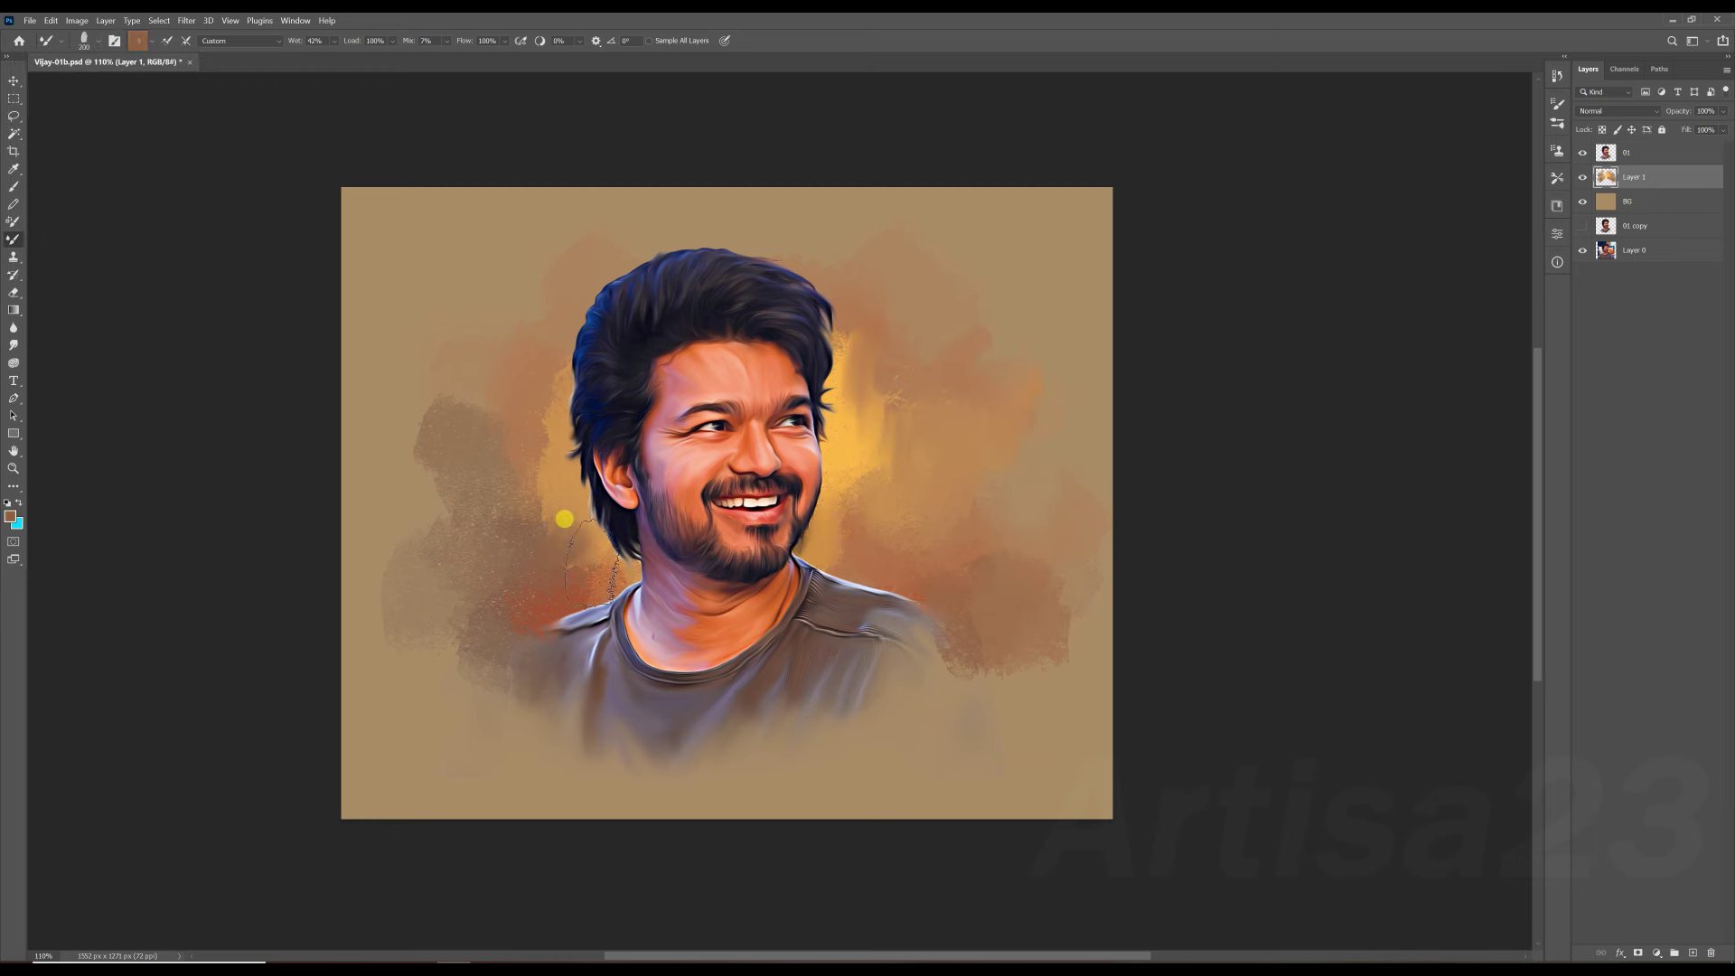
Blend the speckled backdrop left of the face and neck using sampled tan and orange.
left_click(552, 380, "alt")
left_click_drag(489, 403, 562, 485)
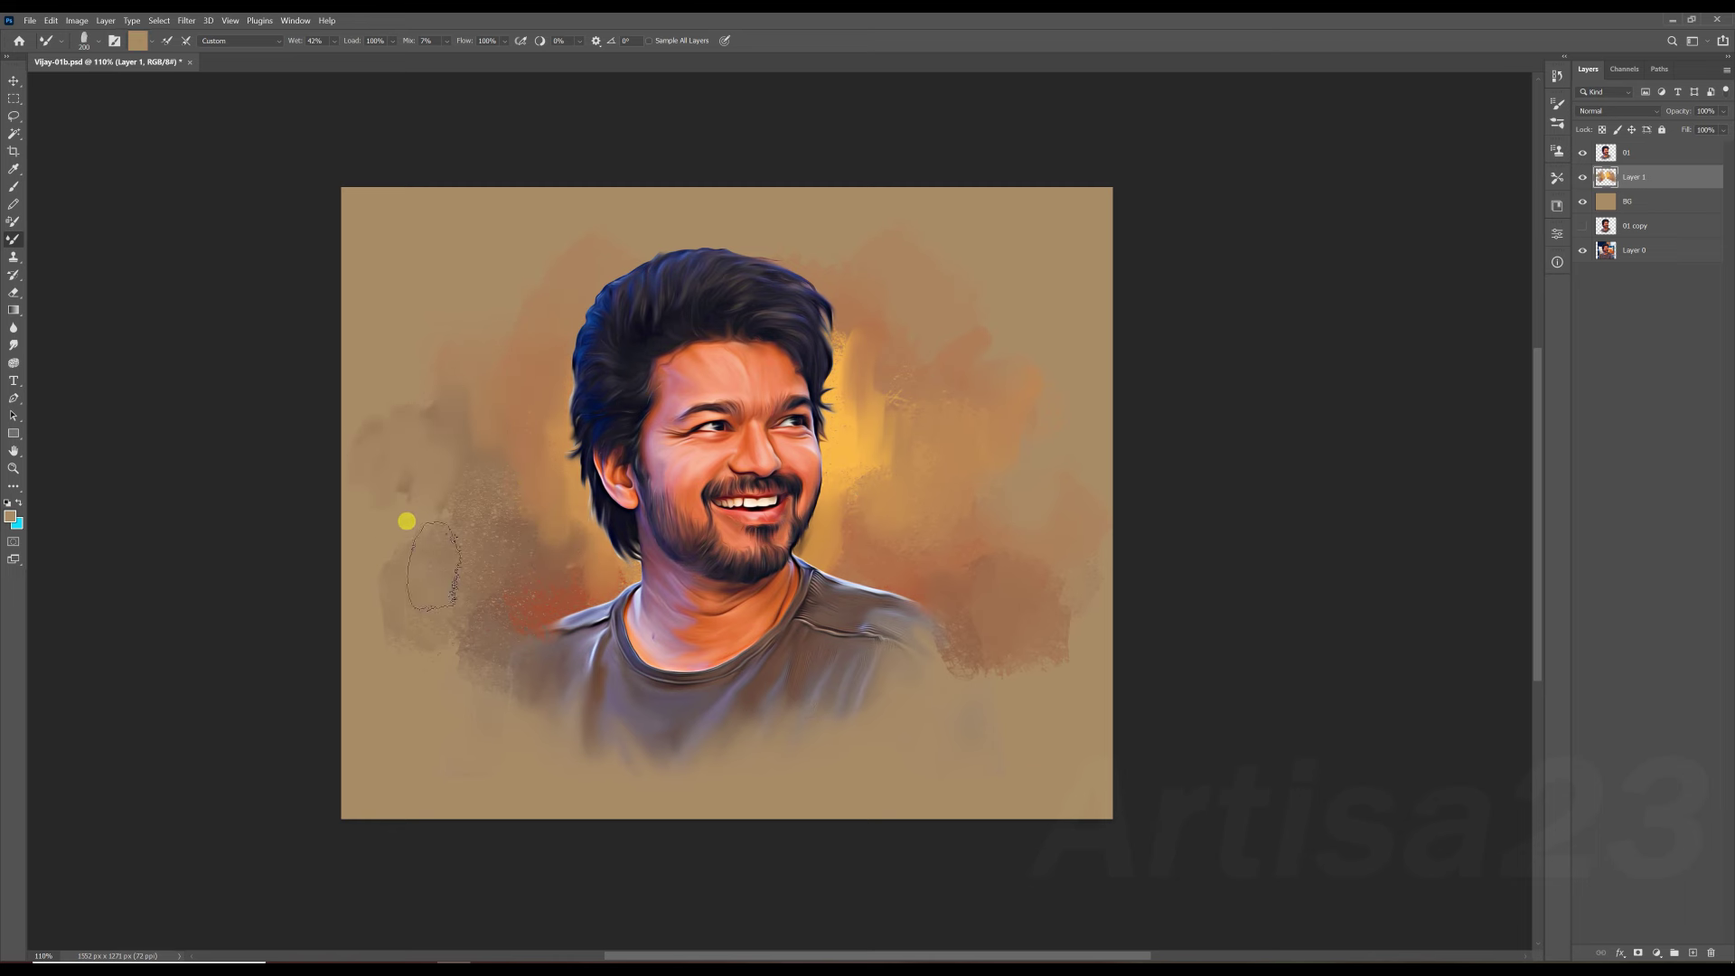
left_click(522, 519, "alt")
mouse_move(472, 577)
left_mouse_down()
mouse_move(593, 529)
mouse_move(554, 507)
left_mouse_up()
left_click(372, 612, "alt")
mouse_move(371, 612)
left_mouse_down()
mouse_move(395, 451)
mouse_move(473, 353)
left_mouse_up()
Smooth the lower-right backdrop, left of the neck, and right of the hair with resampled tans.
left_click(926, 588, "alt")
left_click_drag(925, 588, 1013, 599)
left_click(468, 570, "alt")
left_click_drag(468, 570, 468, 519)
left_click(821, 236, "alt")
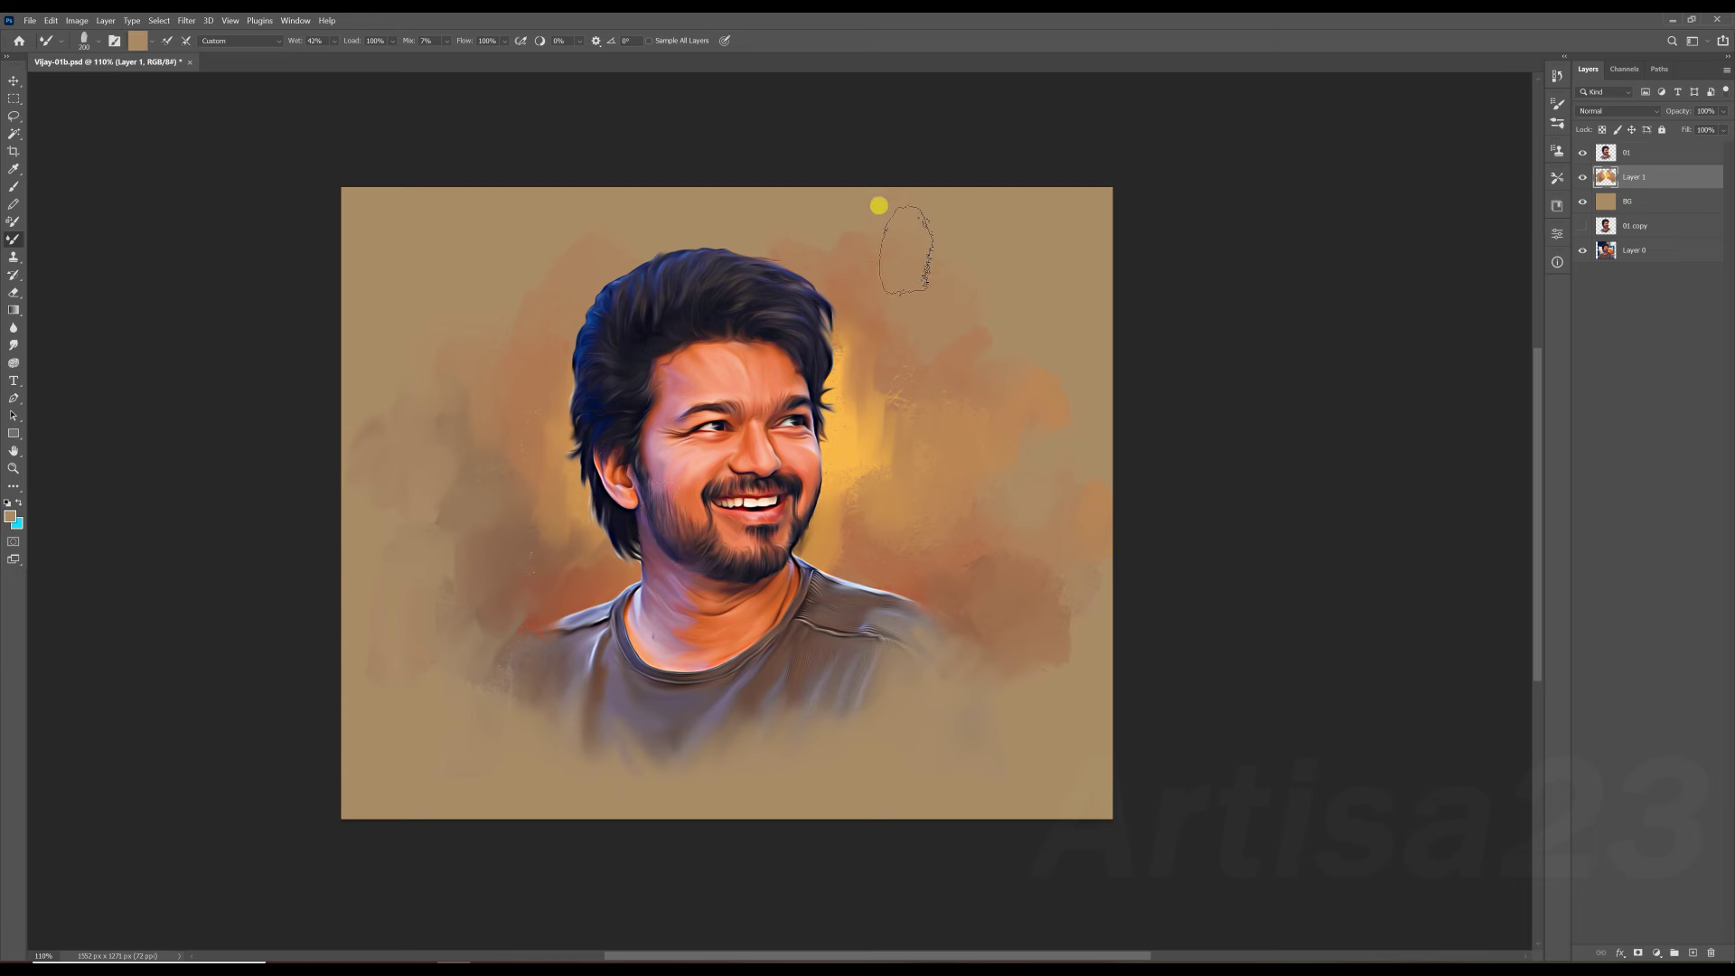
left_click_drag(876, 360, 915, 301)
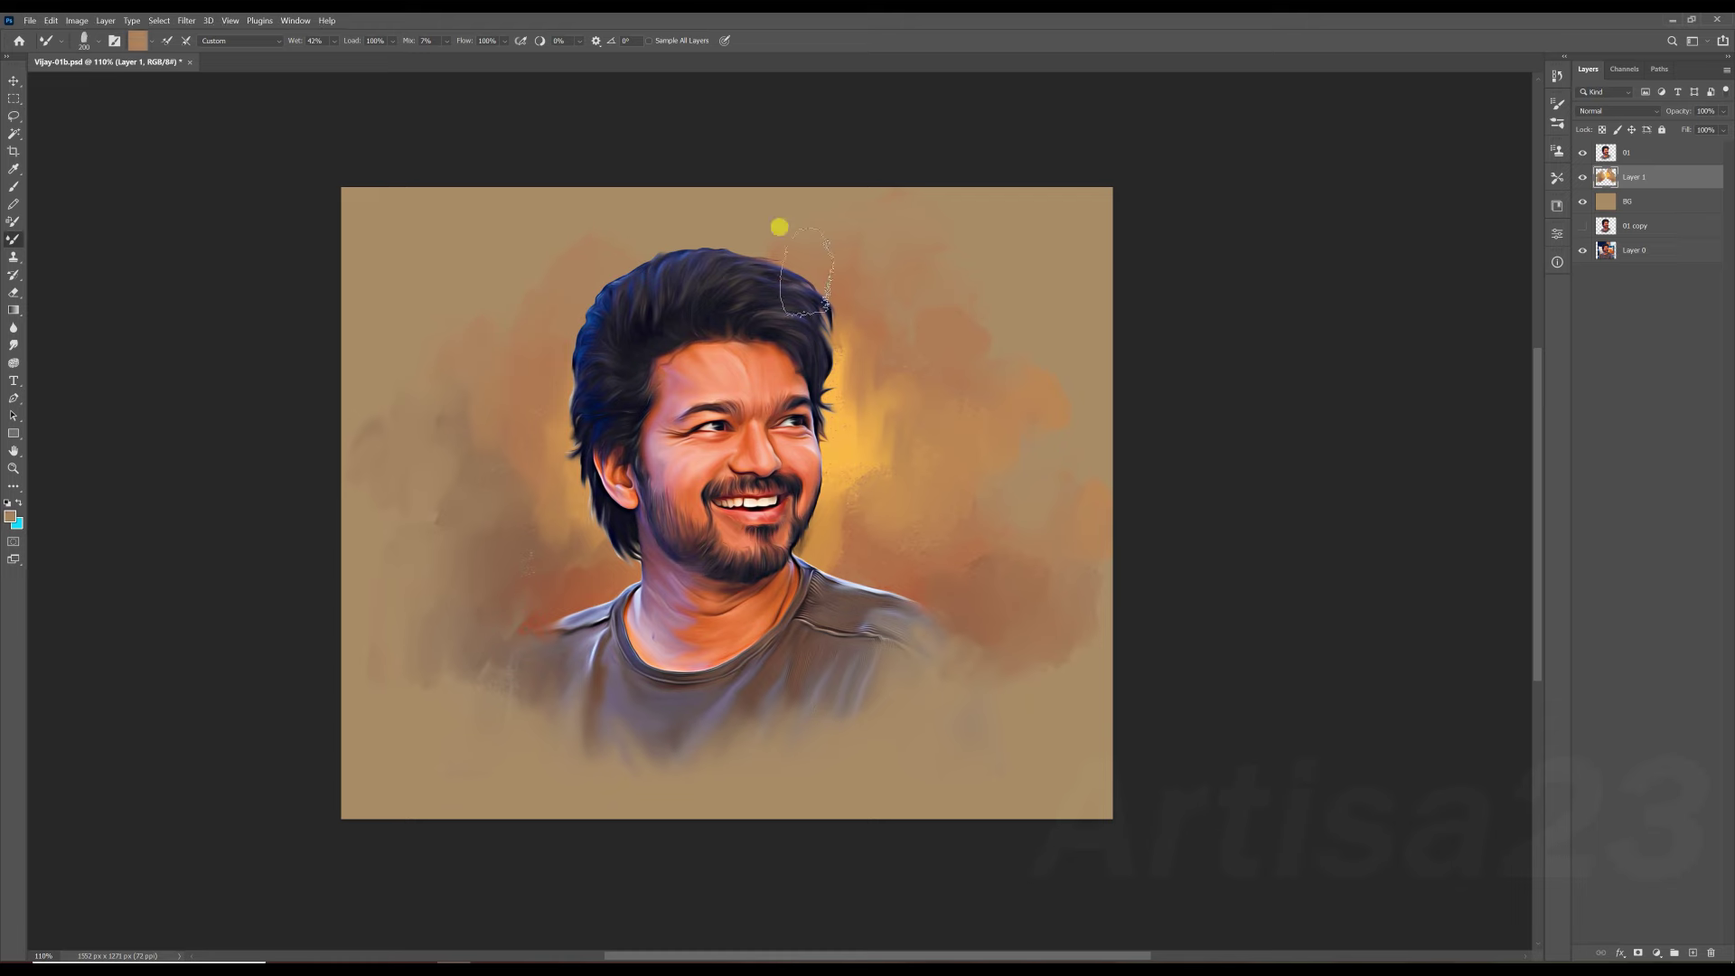
key("alt+bracketright")
key("ctrl+plus")
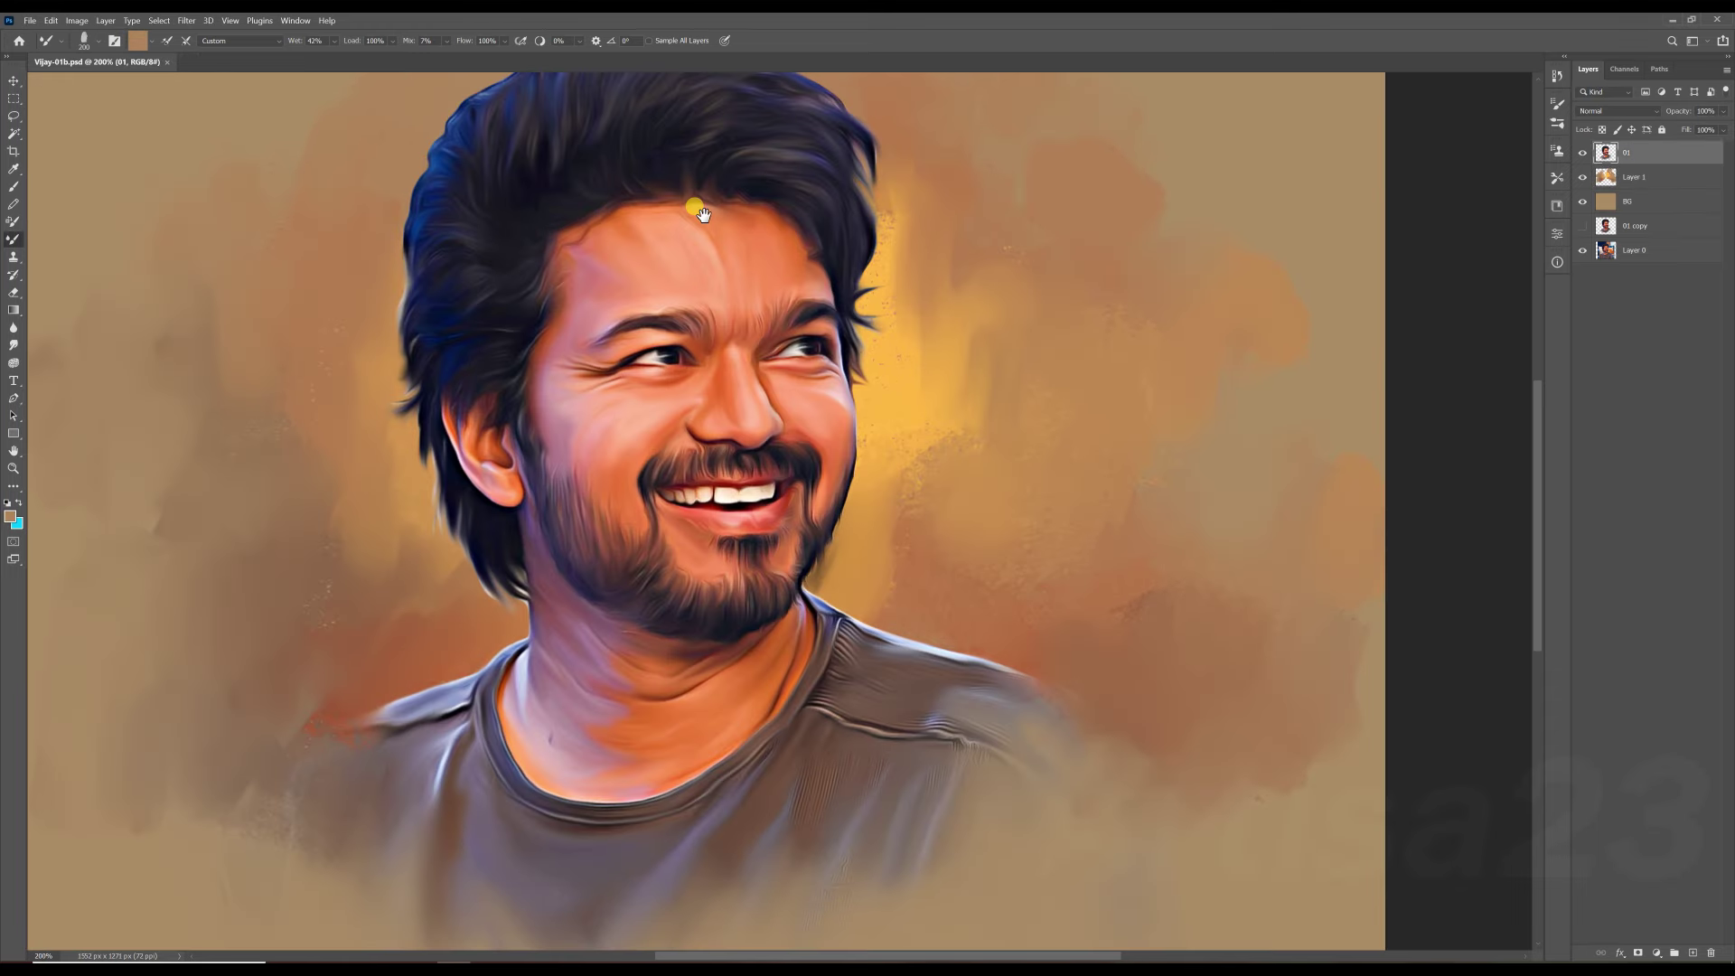
Smudge the hair's left outline on layer 01 to soften it.
left_click_drag(703, 214, 722, 314)
key("r")
left_click_drag(448, 258, 489, 202)
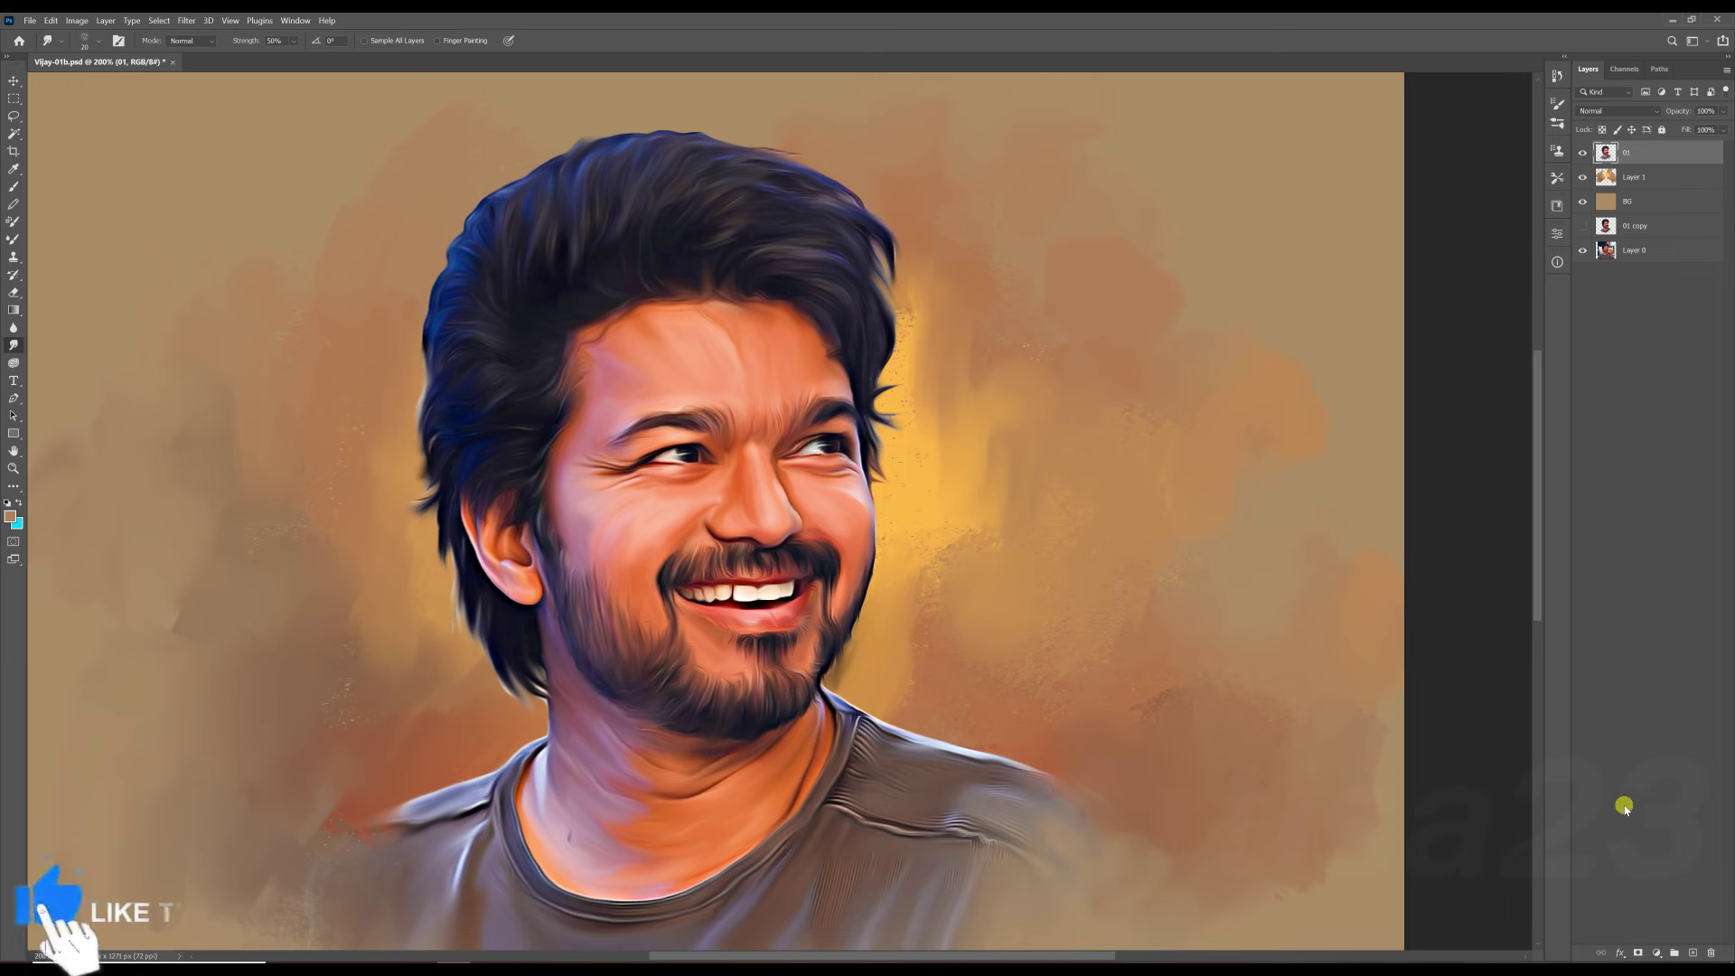
Add a new empty layer above 01 named Line.
key("ctrl+shift+alt+n")
double_click(1627, 152)
type("ine")
left_click(45, 301)
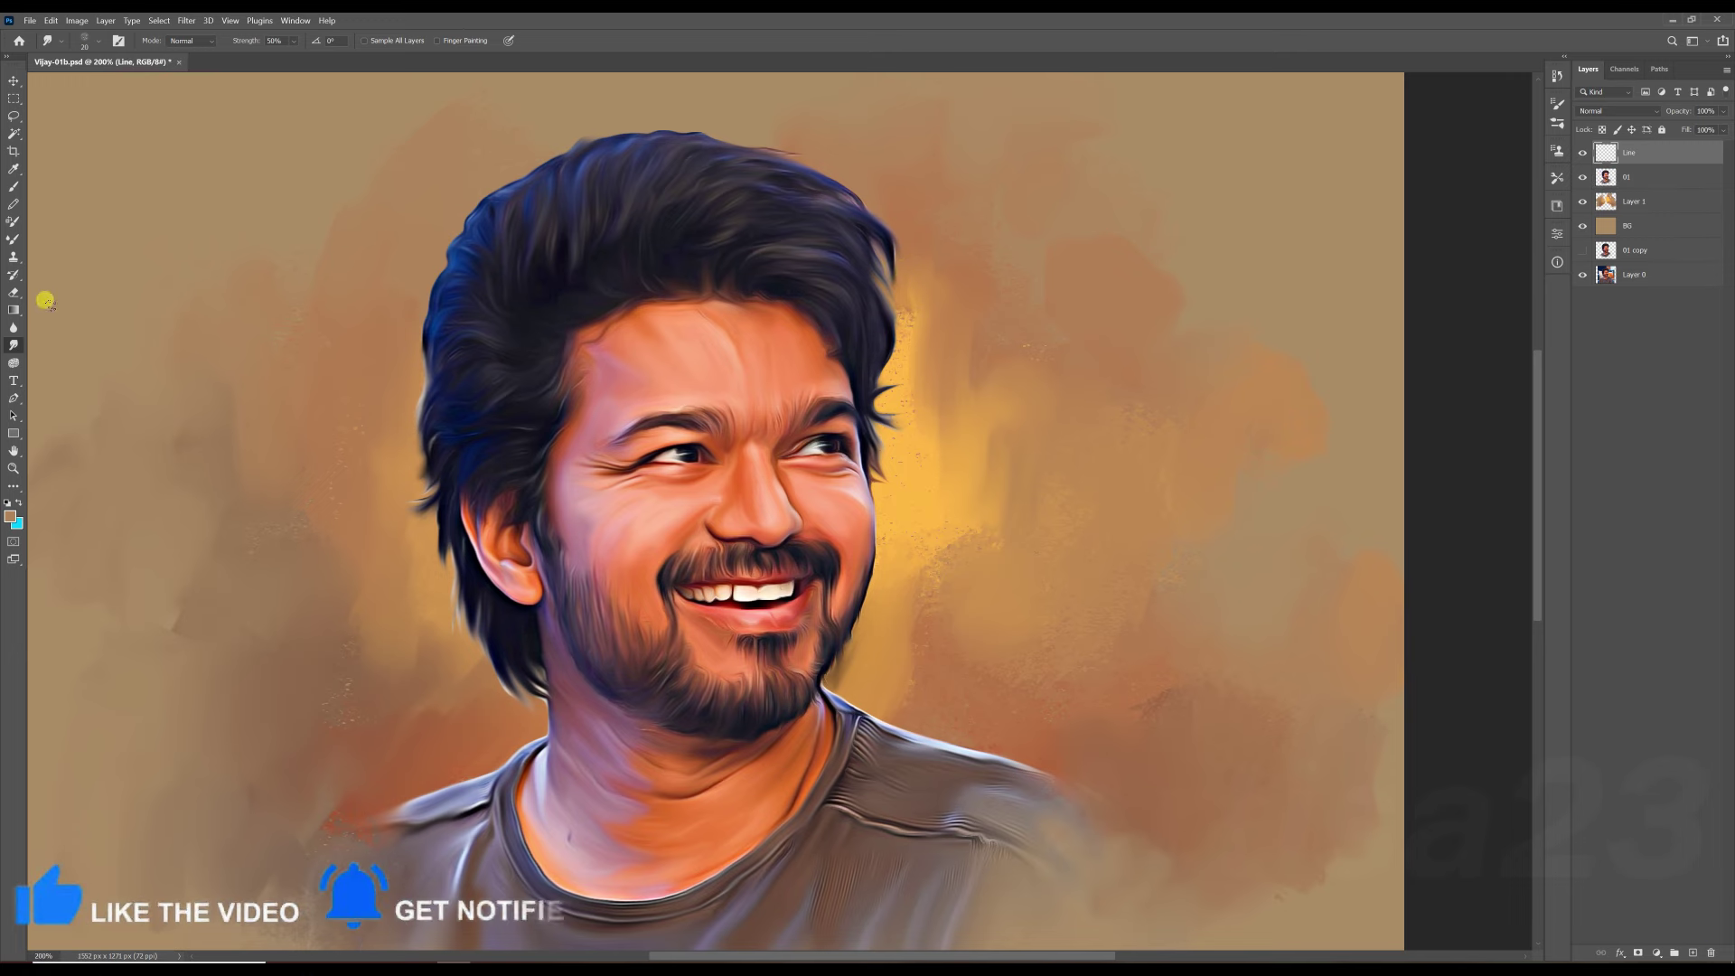
Pick a soft round brush, zoom in on the face, and sample a reddish skin tone.
key("b")
left_click(1557, 123)
left_click(1429, 190)
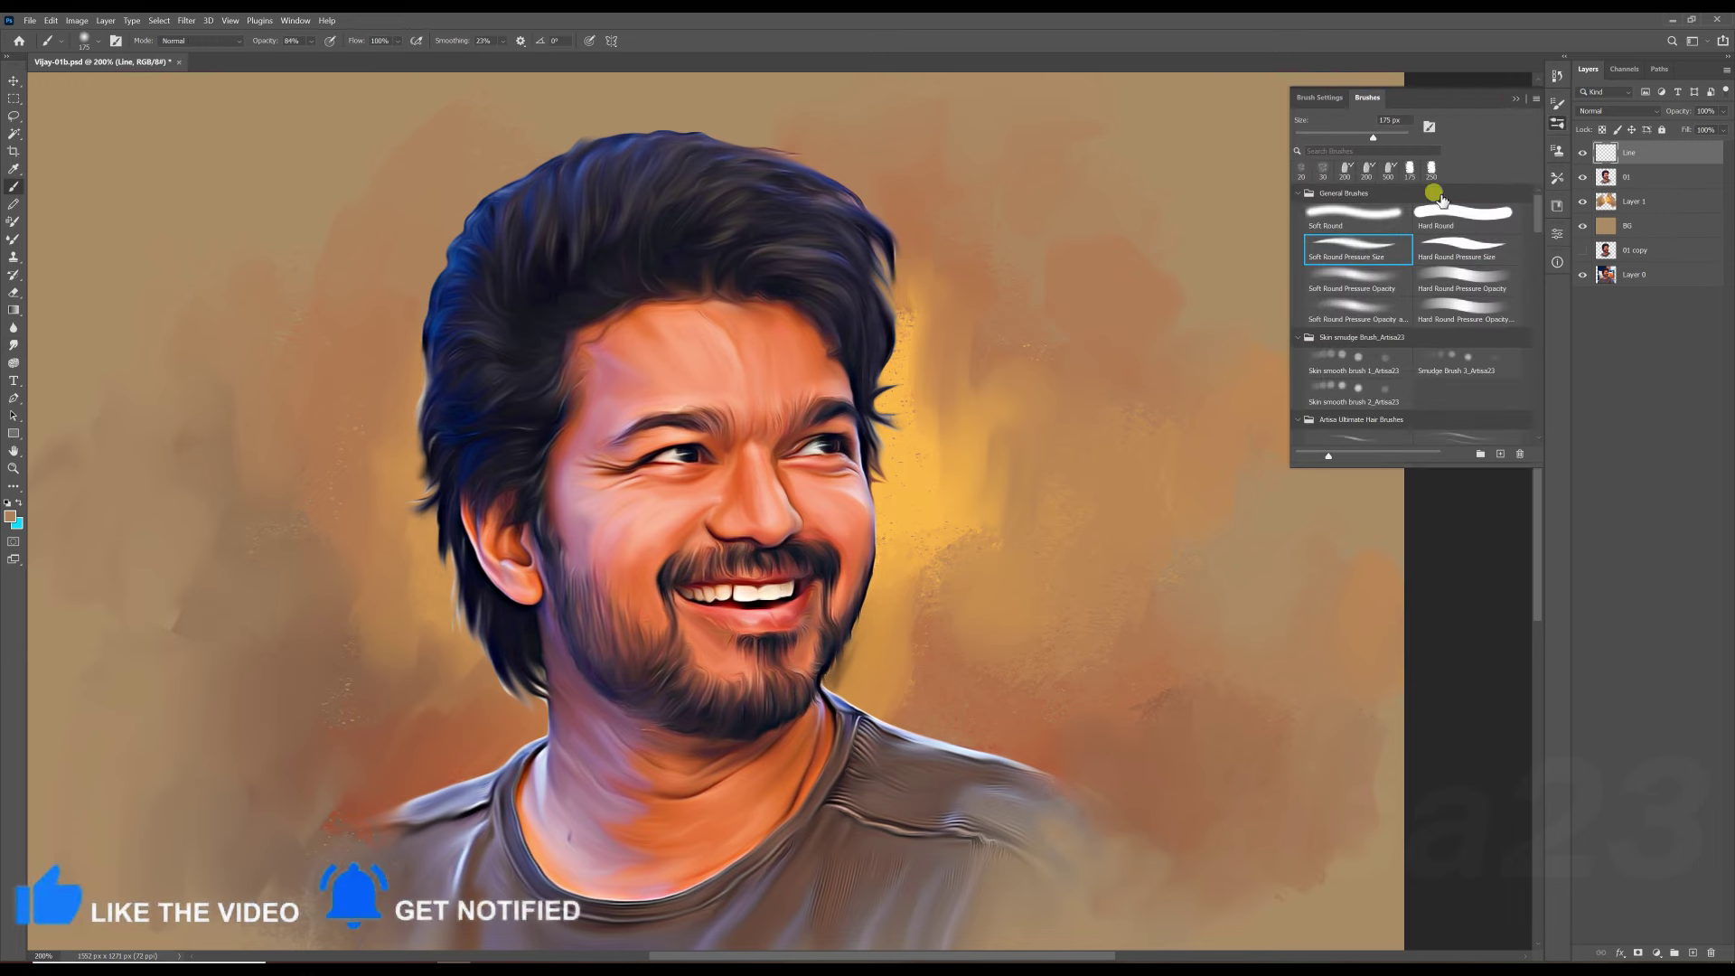
left_click(1557, 123)
key("ctrl+plus")
key("ctrl+plus")
key("ctrl+plus")
key("ctrl+plus")
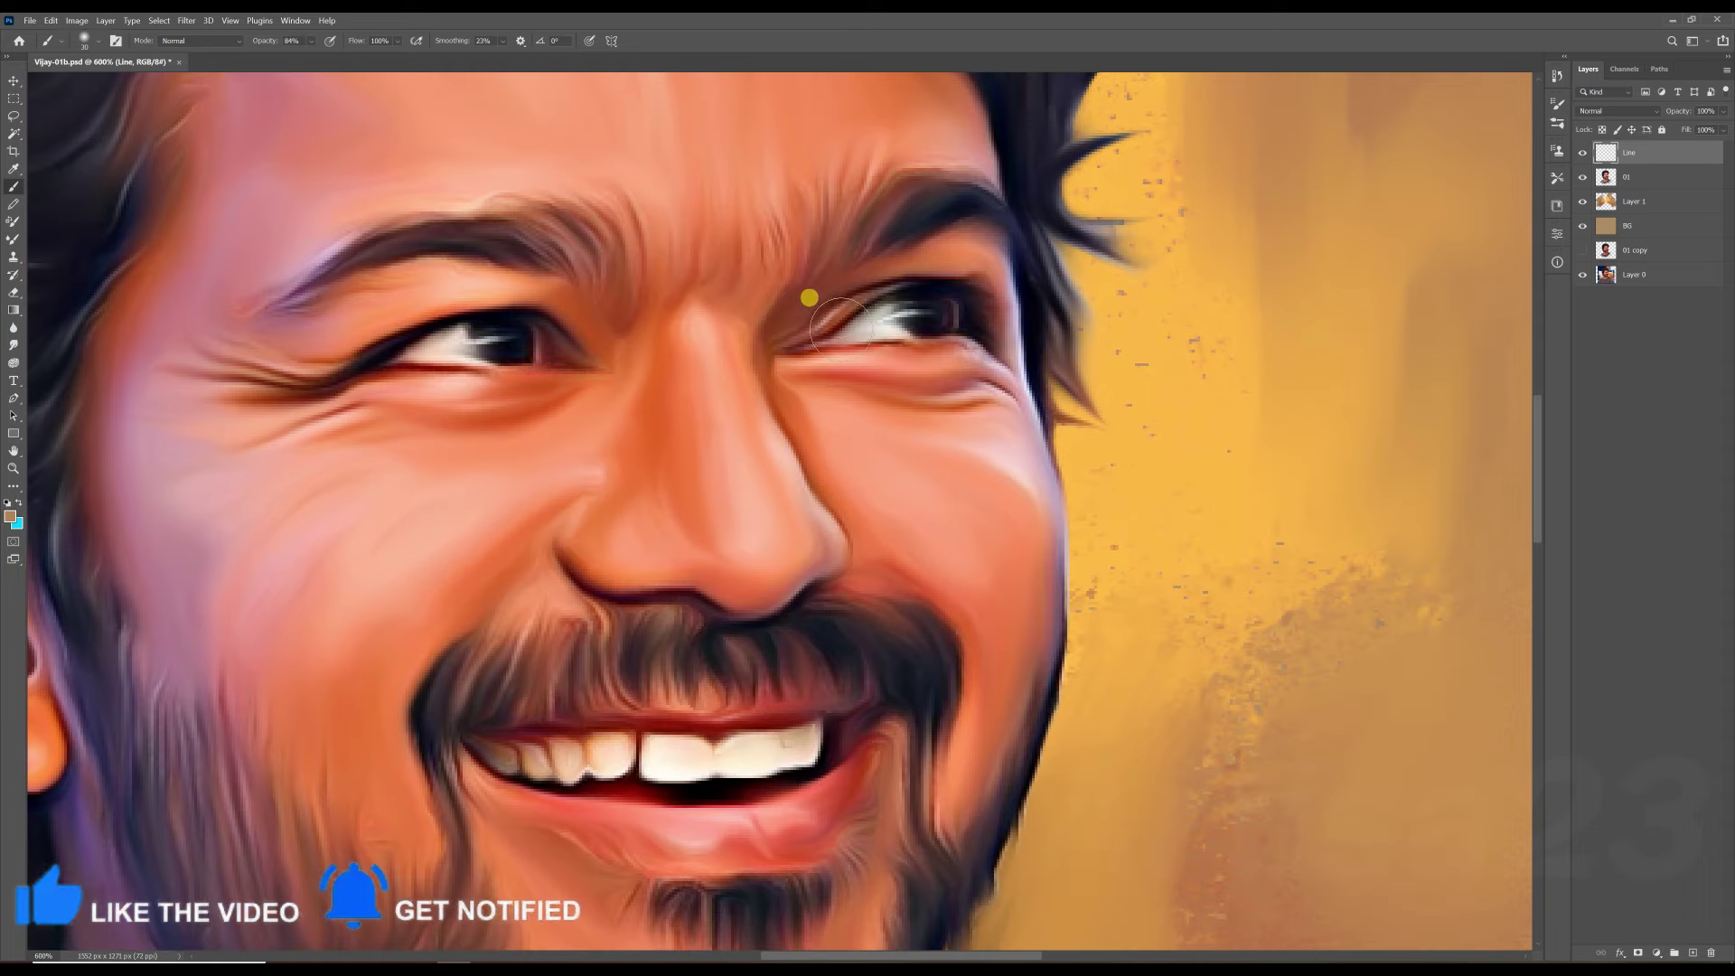
left_click(836, 331, "alt")
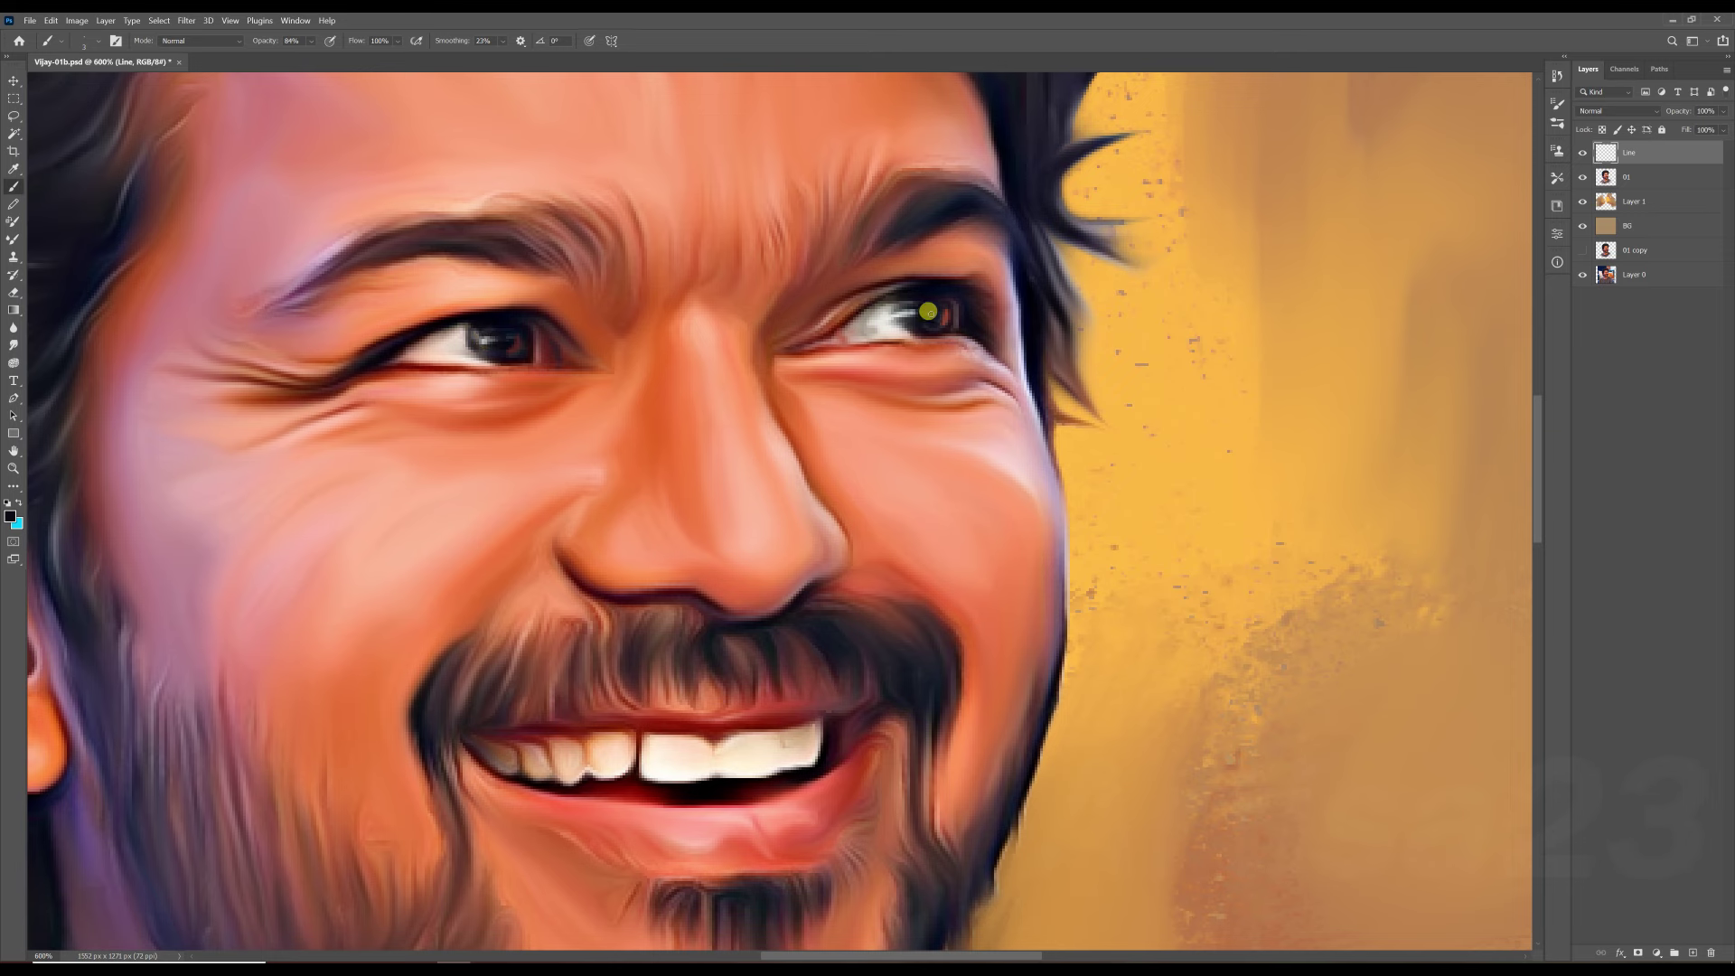
scroll(521, 488, "down", 3)
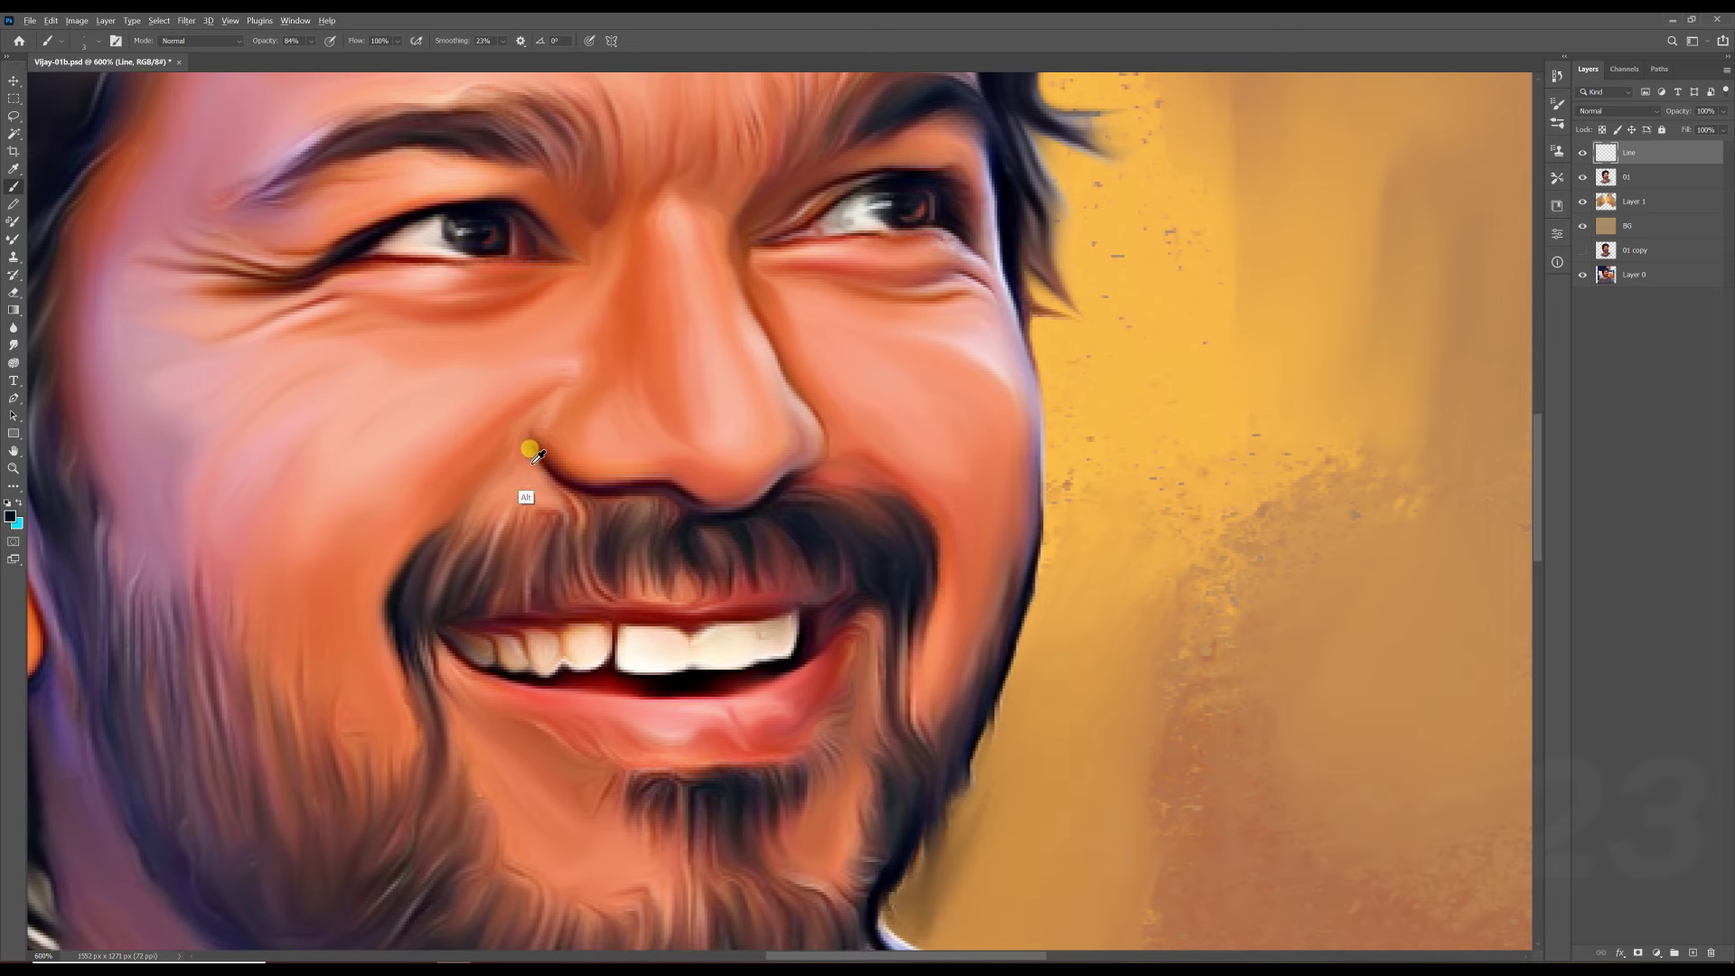
left_click(13, 345)
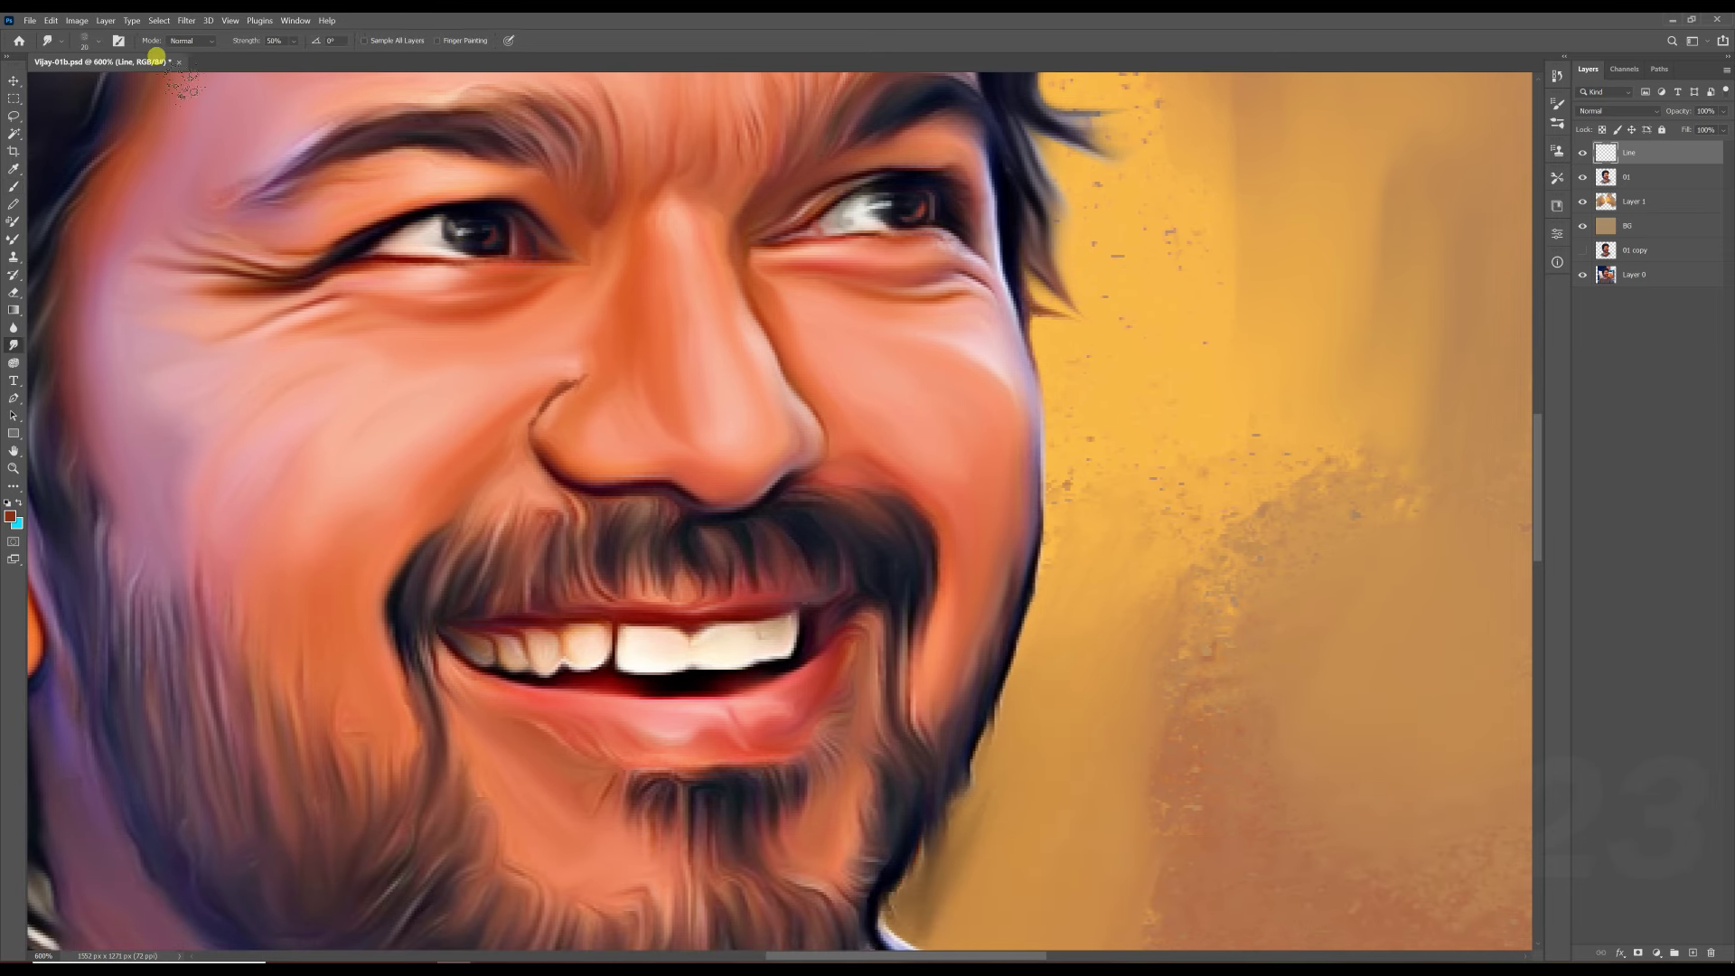
Choose a skin smudge brush from the brush presets.
left_click(1557, 104)
left_click(1367, 96)
scroll(1536, 364, "up", 1)
scroll(1537, 363, "down", 1)
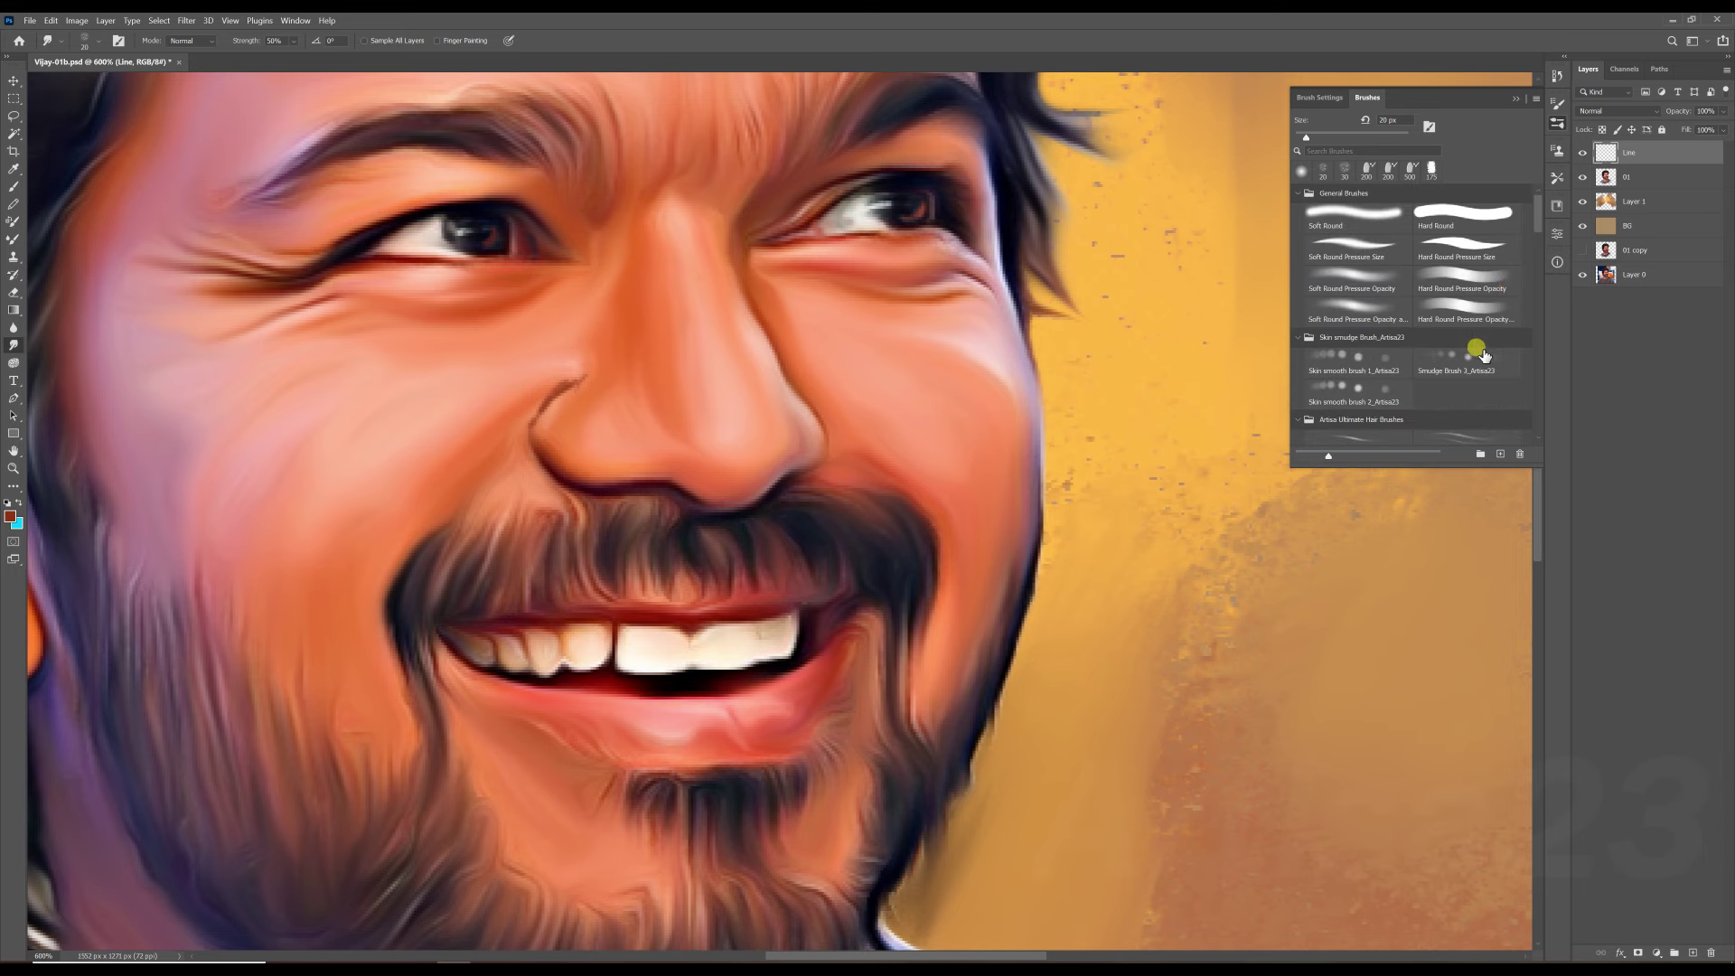
left_click(522, 356)
scroll(552, 418, "down", 3)
Paint tooth white and a dark red lower-lip line, then smudge them into the lip.
key("b")
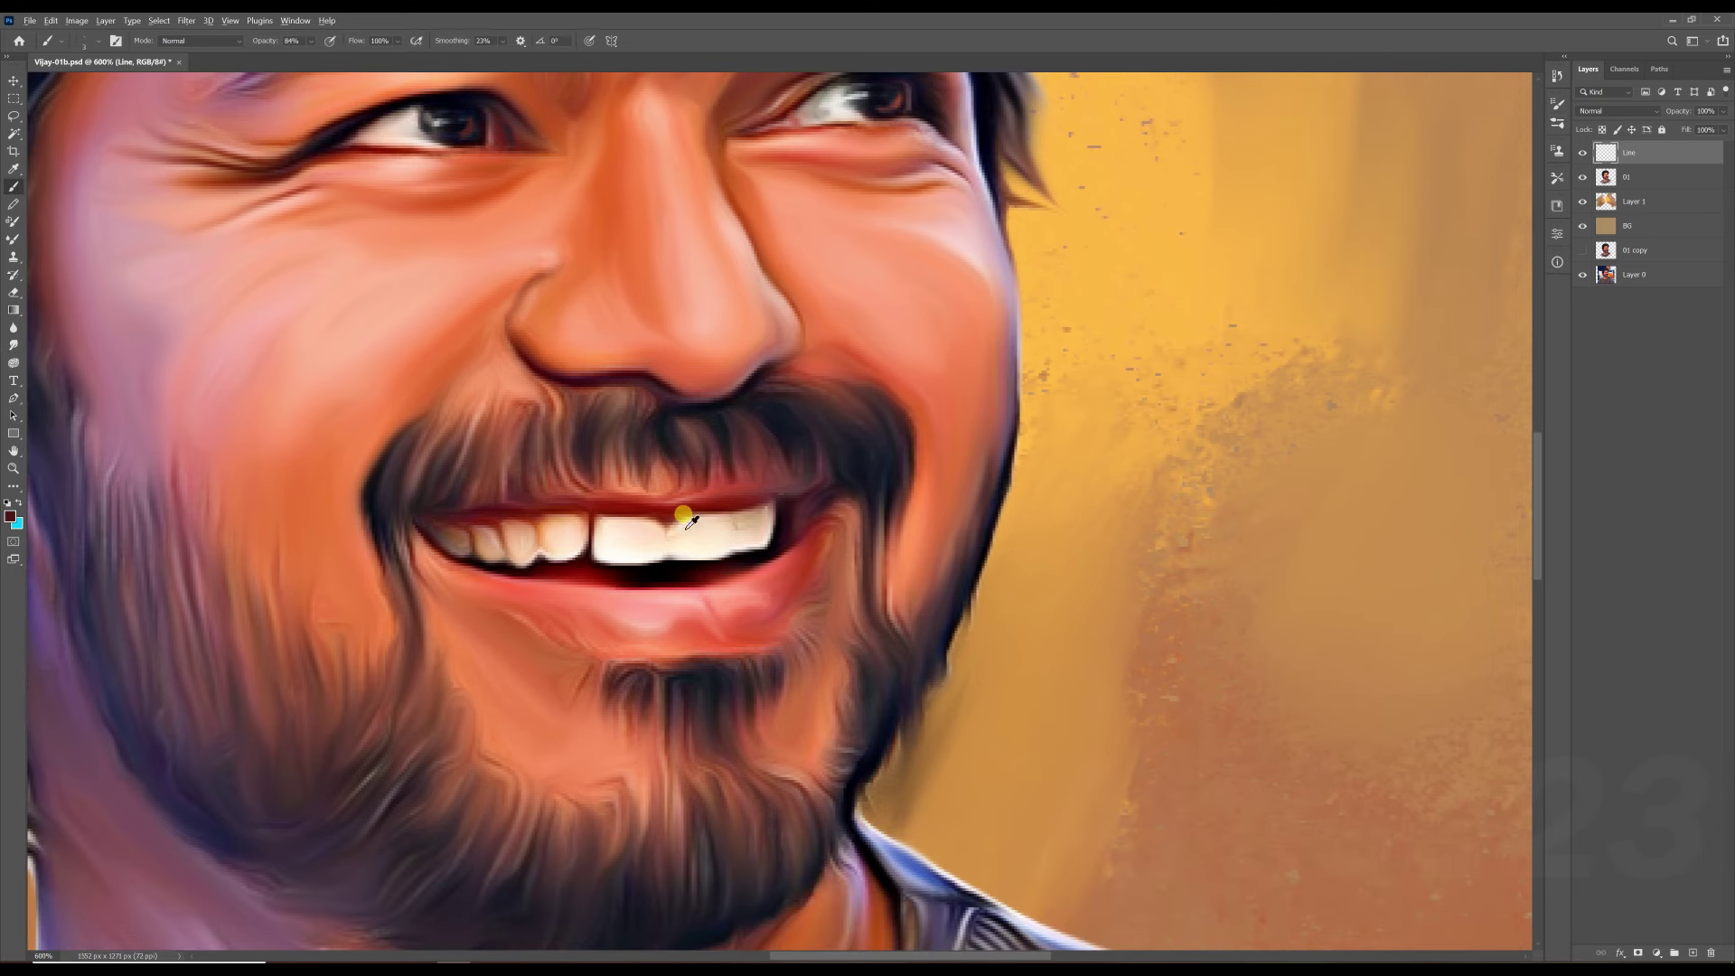
left_click(610, 545, "alt")
left_click_drag(615, 538, 768, 542)
scroll(845, 443, "down", 3)
left_click(835, 393, "alt")
left_click_drag(432, 429, 640, 526)
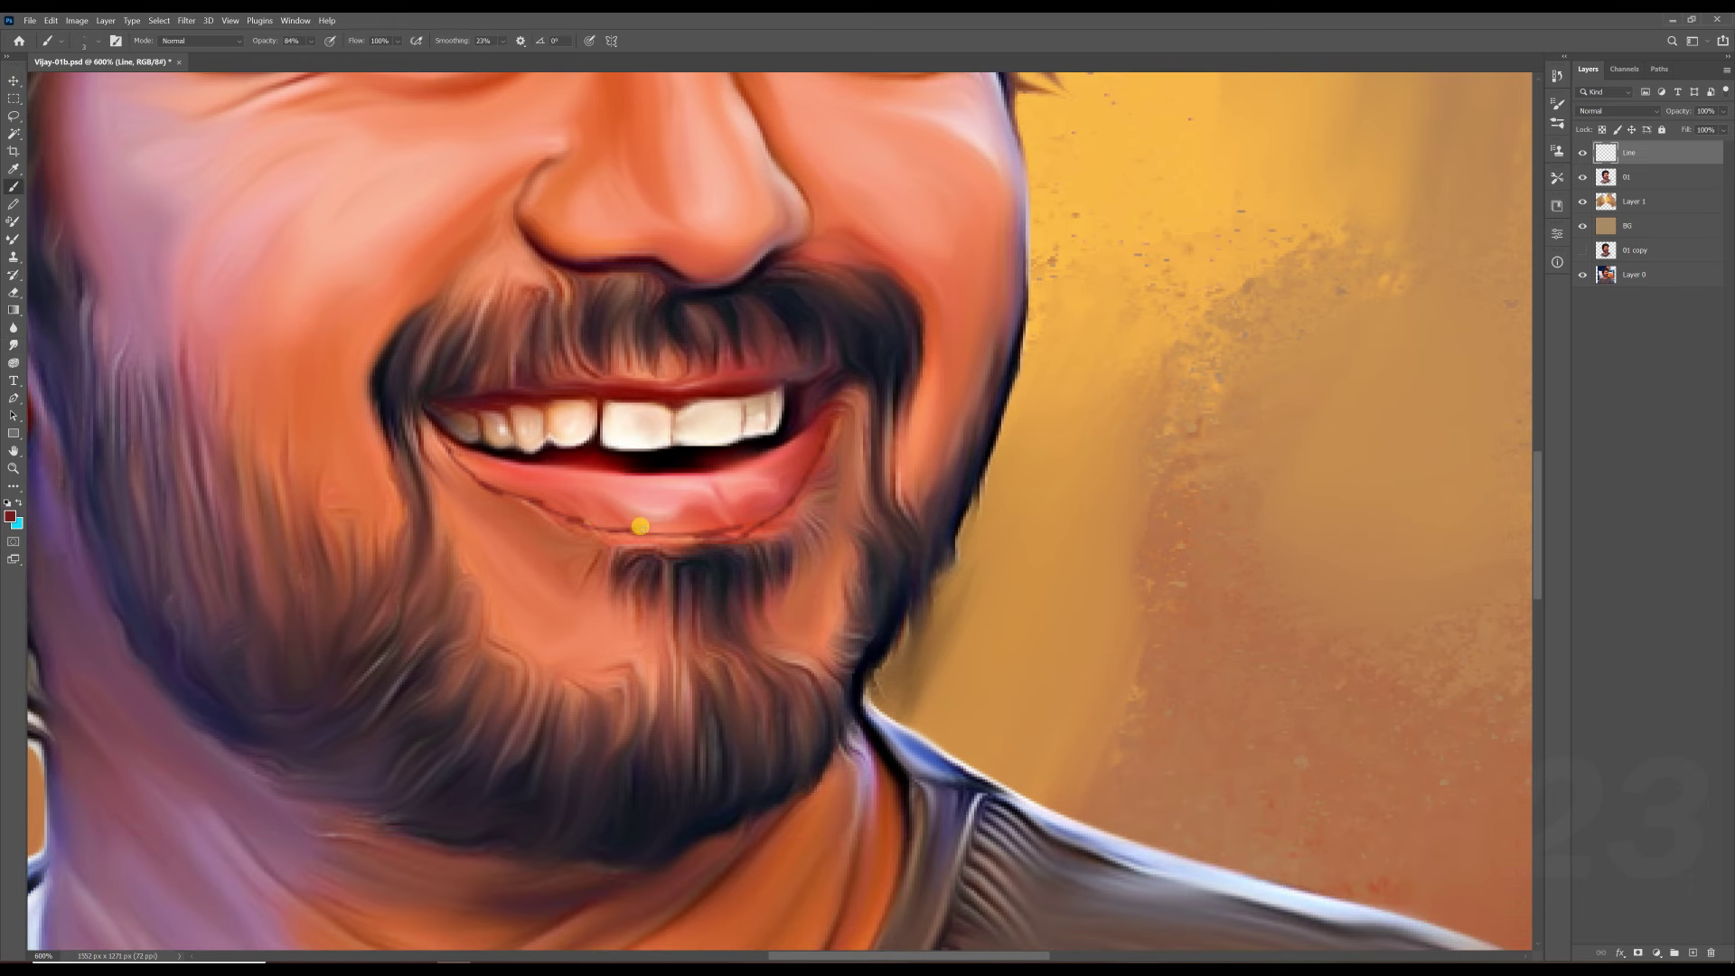
key("r")
left_click_drag(732, 510, 575, 506)
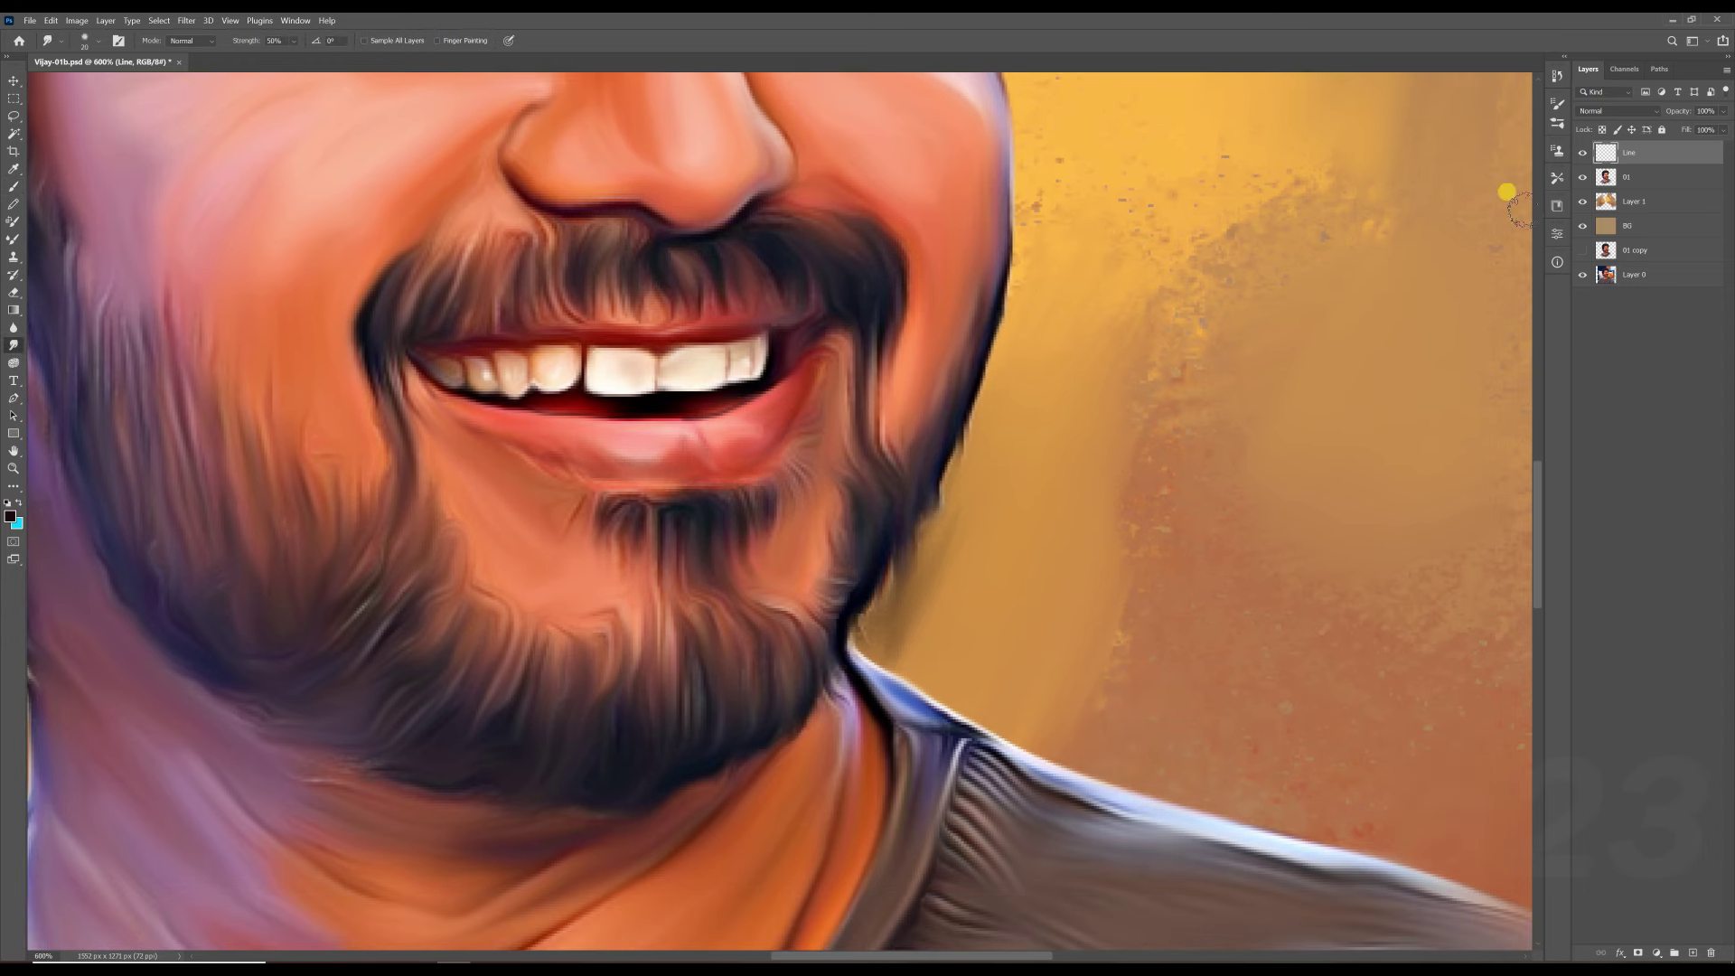
Switch to layer 01 briefly, then return to the Line layer.
left_click(1626, 177)
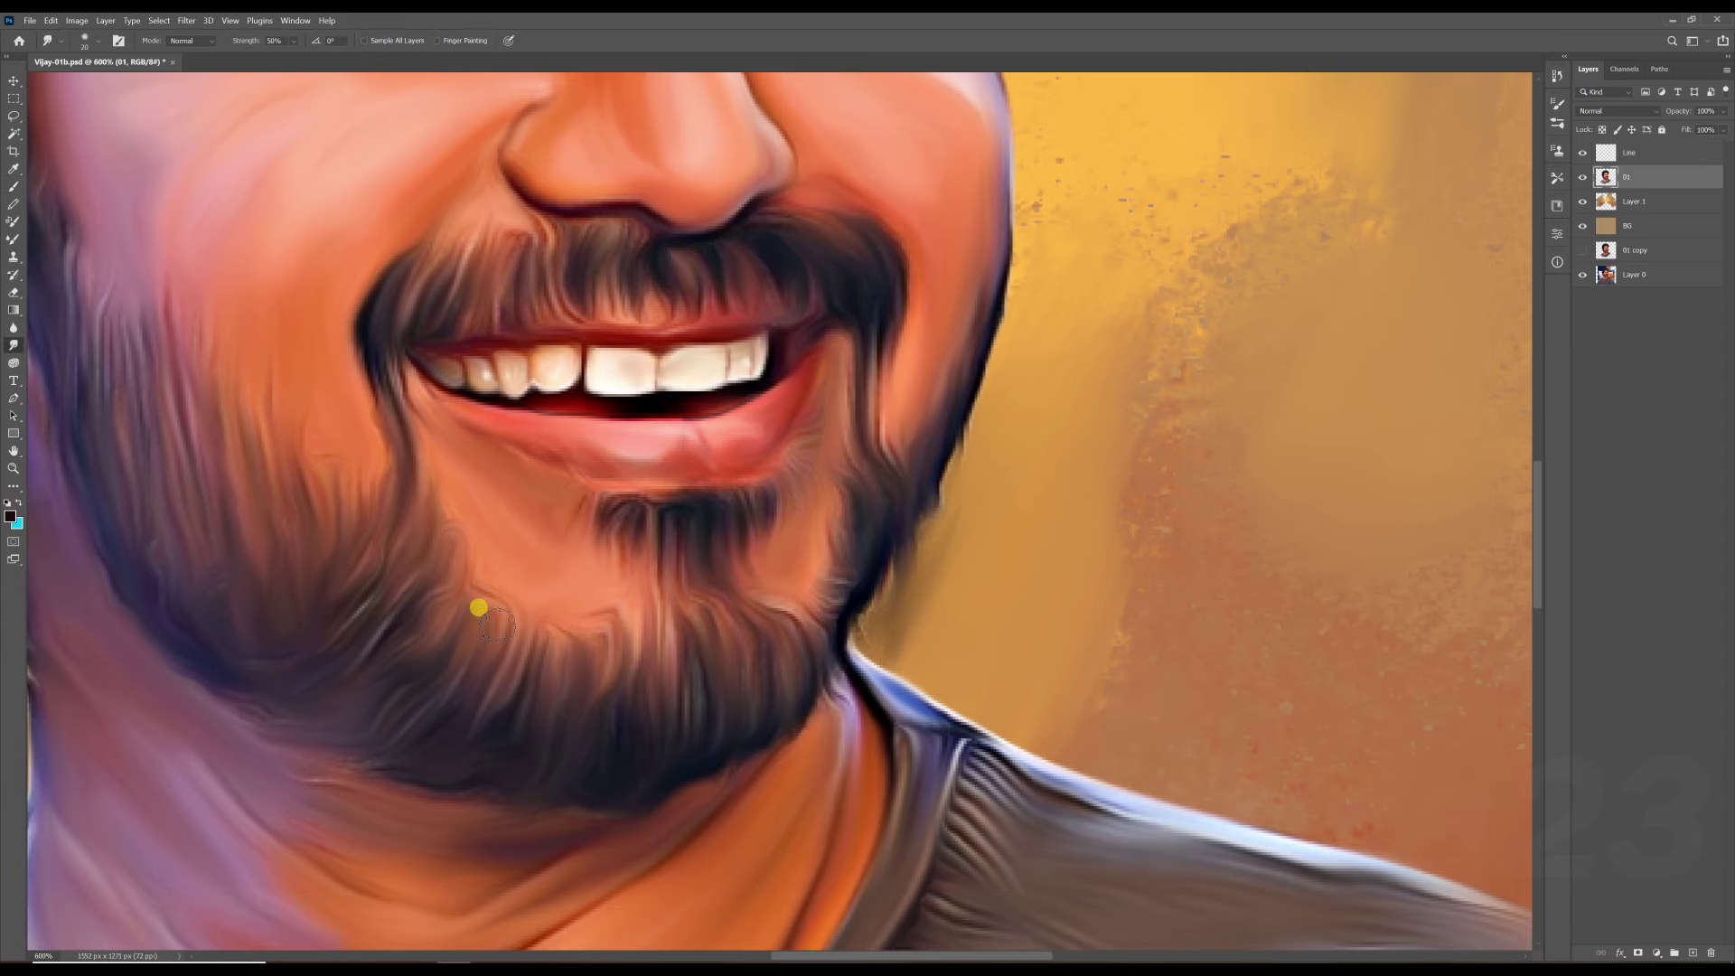
scroll(763, 620, "down", 3)
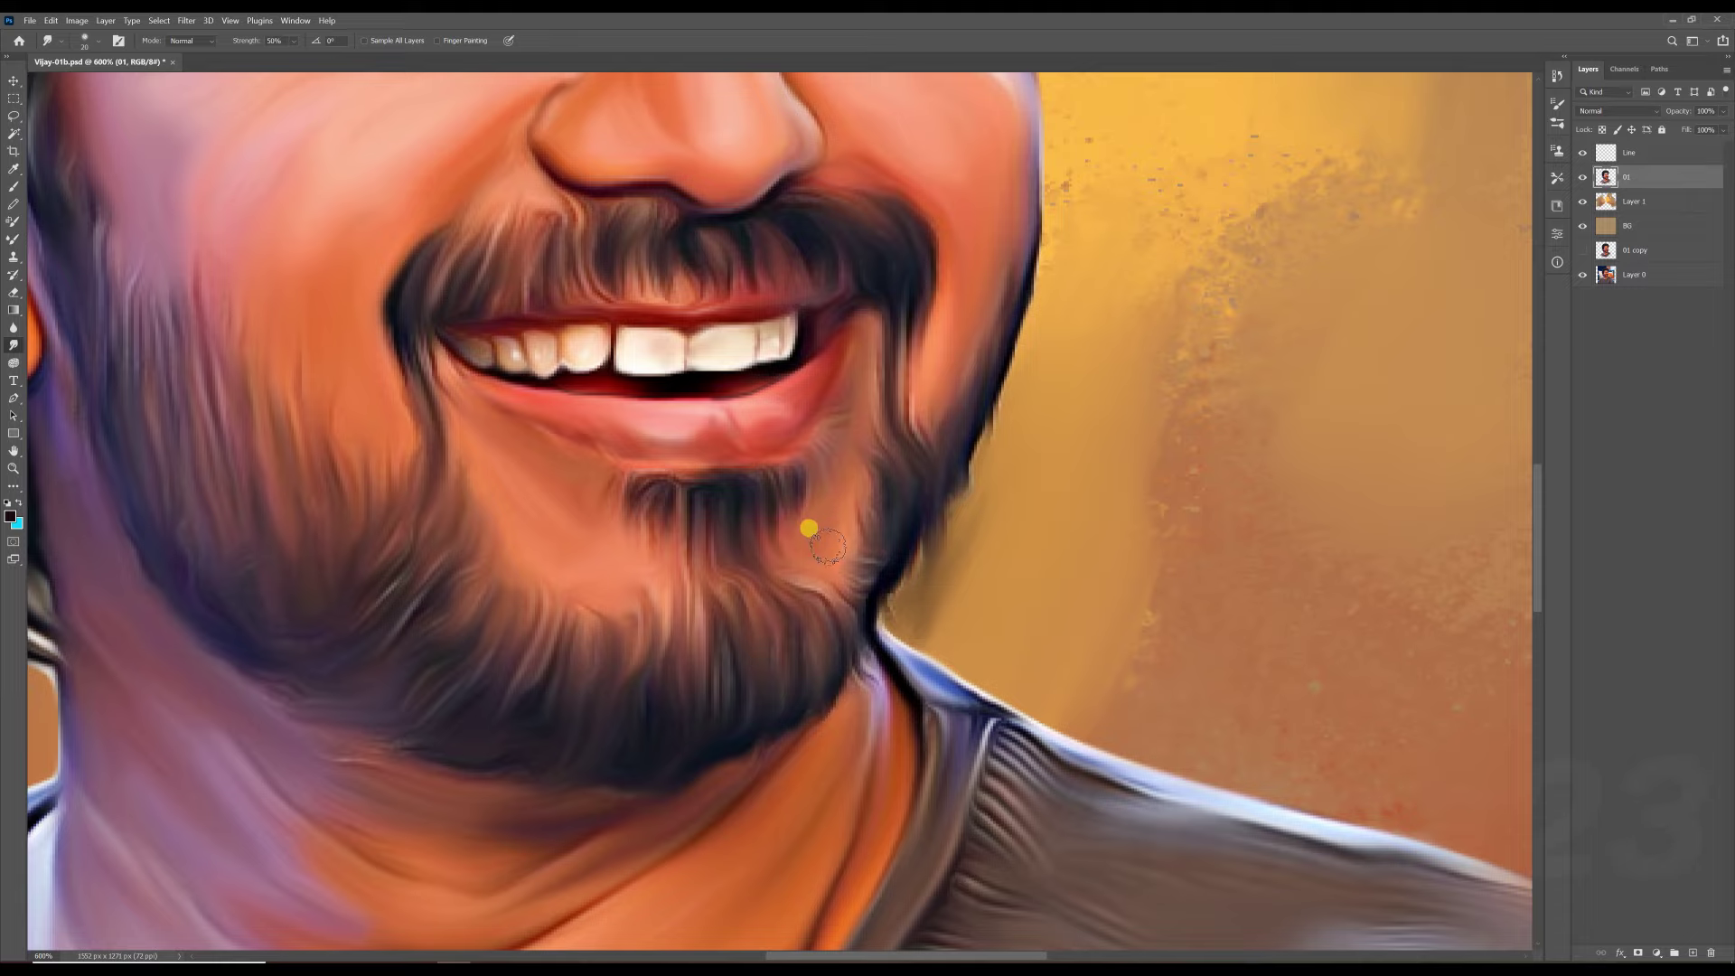
scroll(802, 265, "up", 2)
scroll(747, 398, "up", 2)
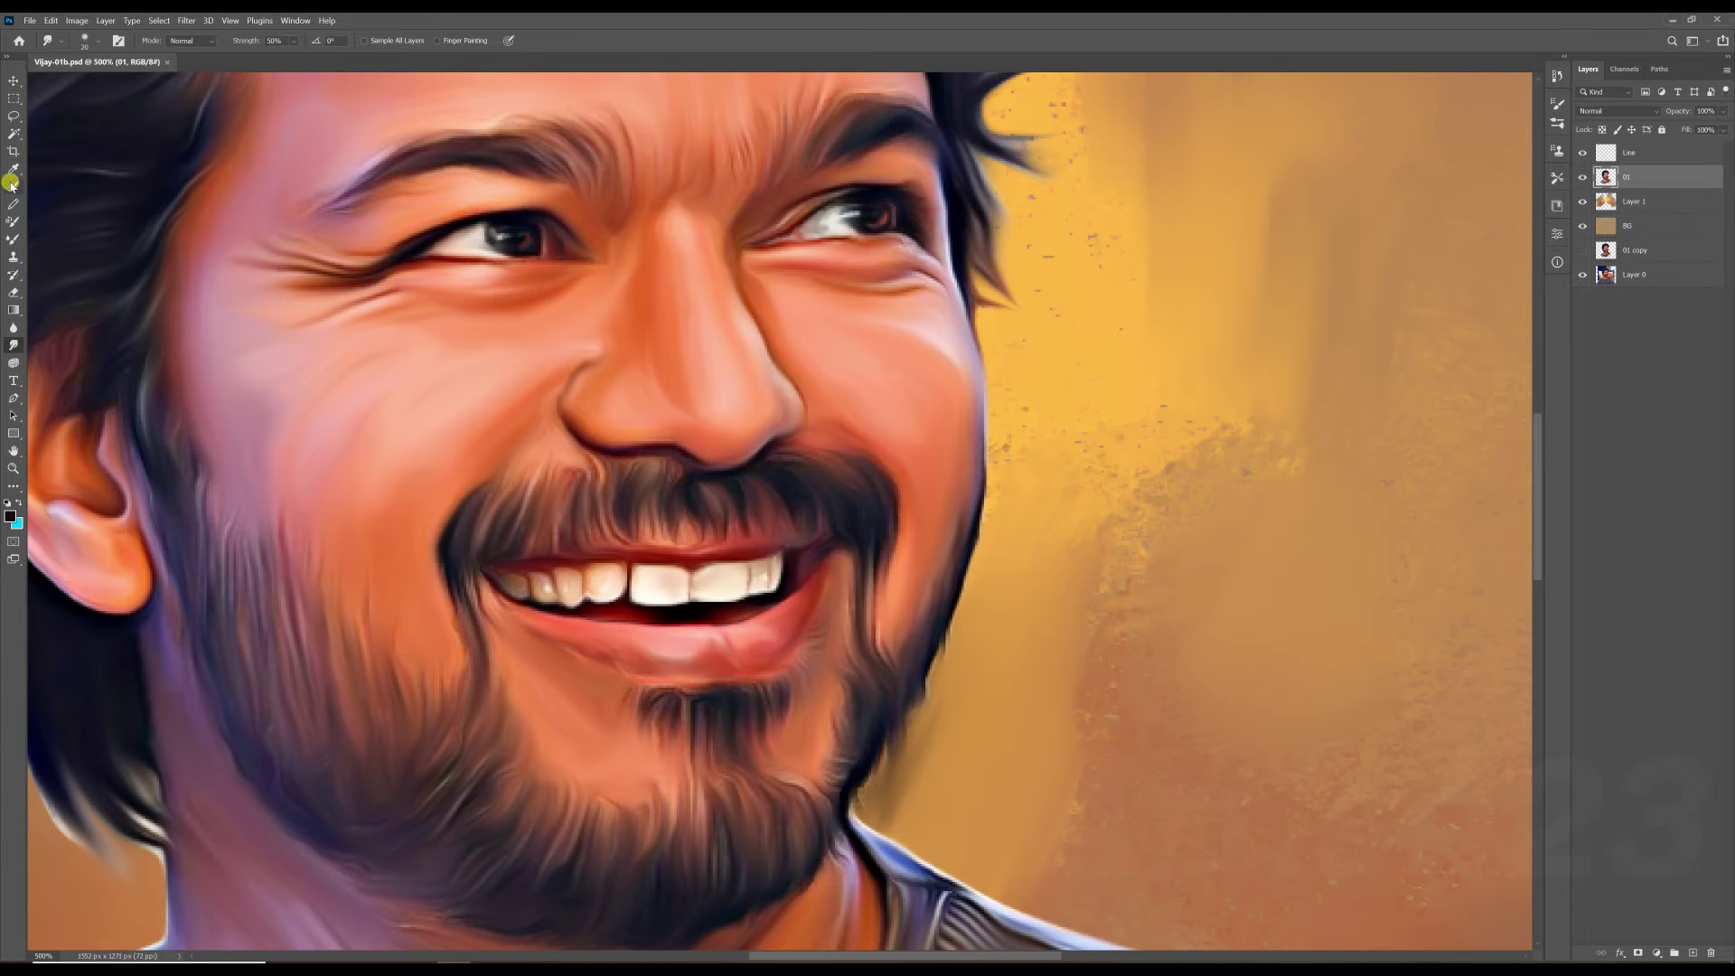
key("b")
key("alt+bracketright")
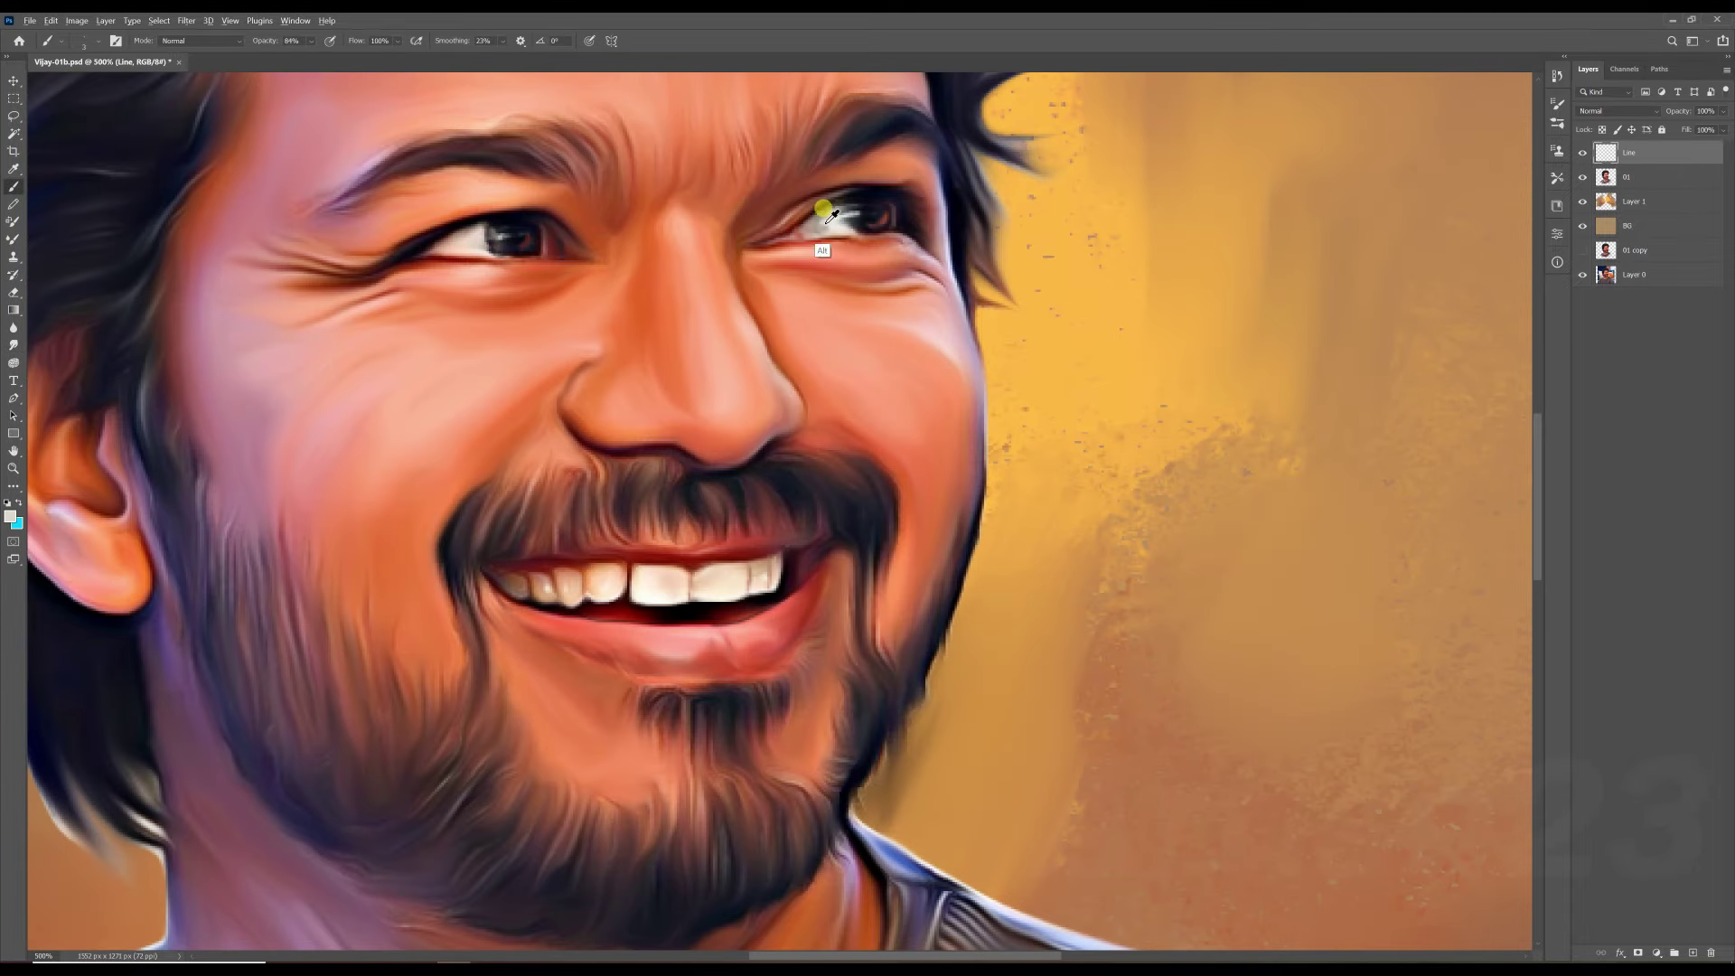
scroll(736, 341, "down", 1)
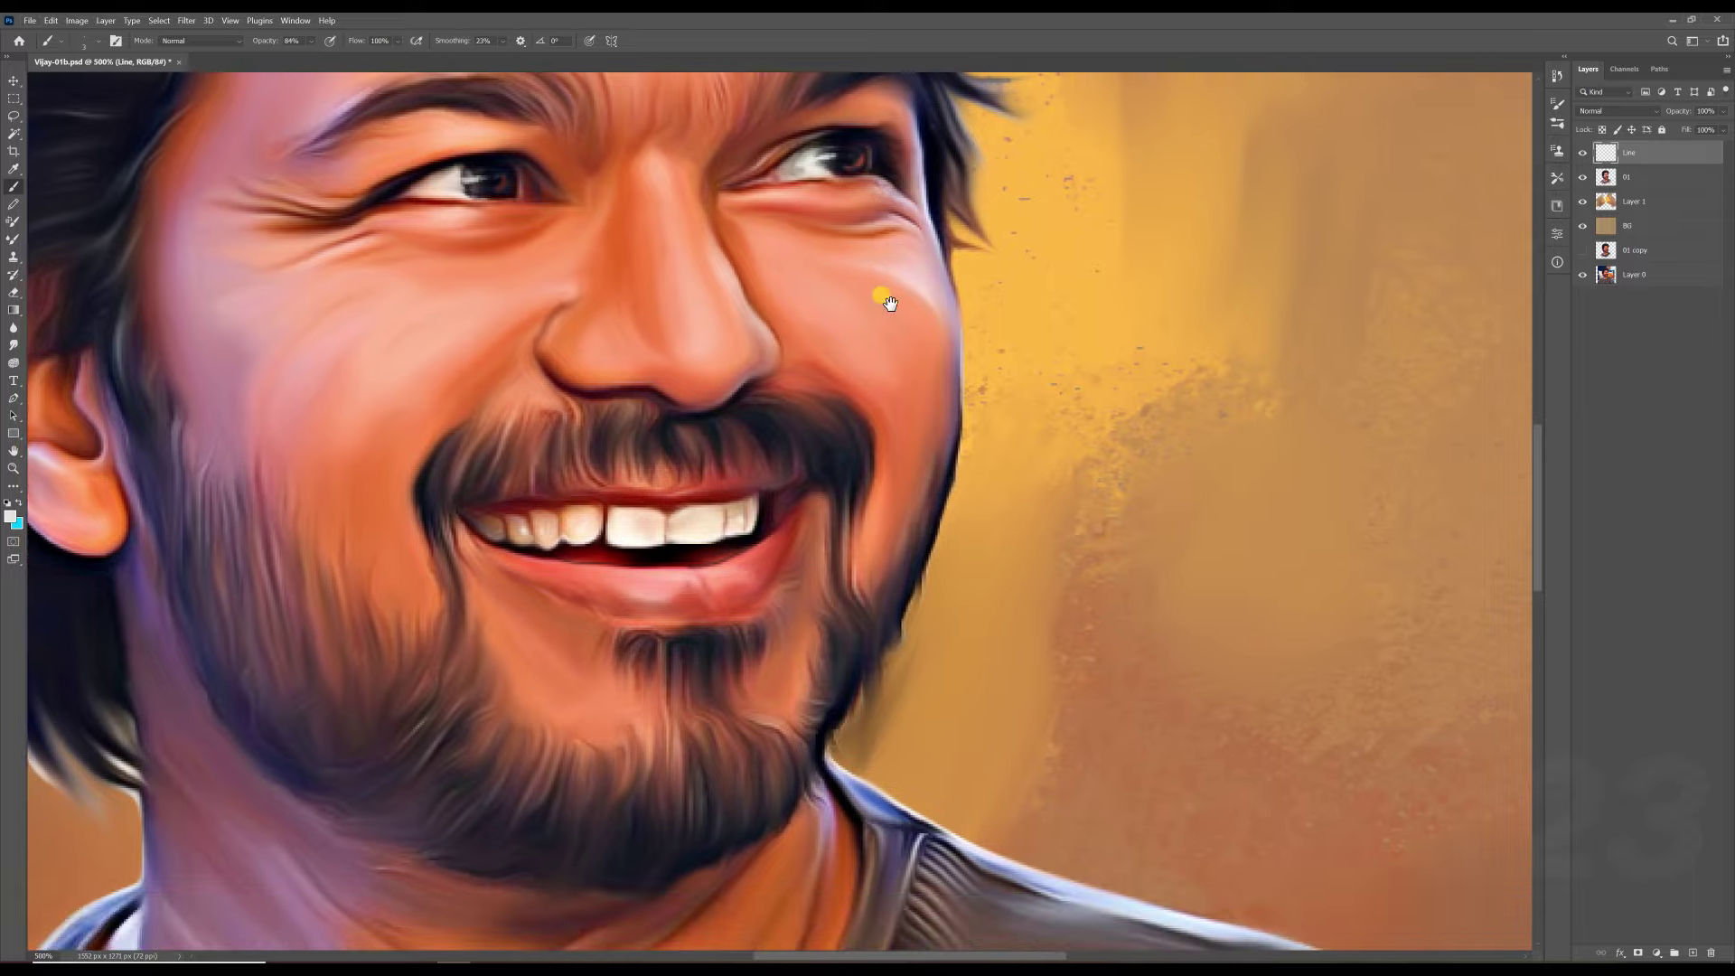
scroll(960, 368, "down", 2)
scroll(712, 567, "up", 2)
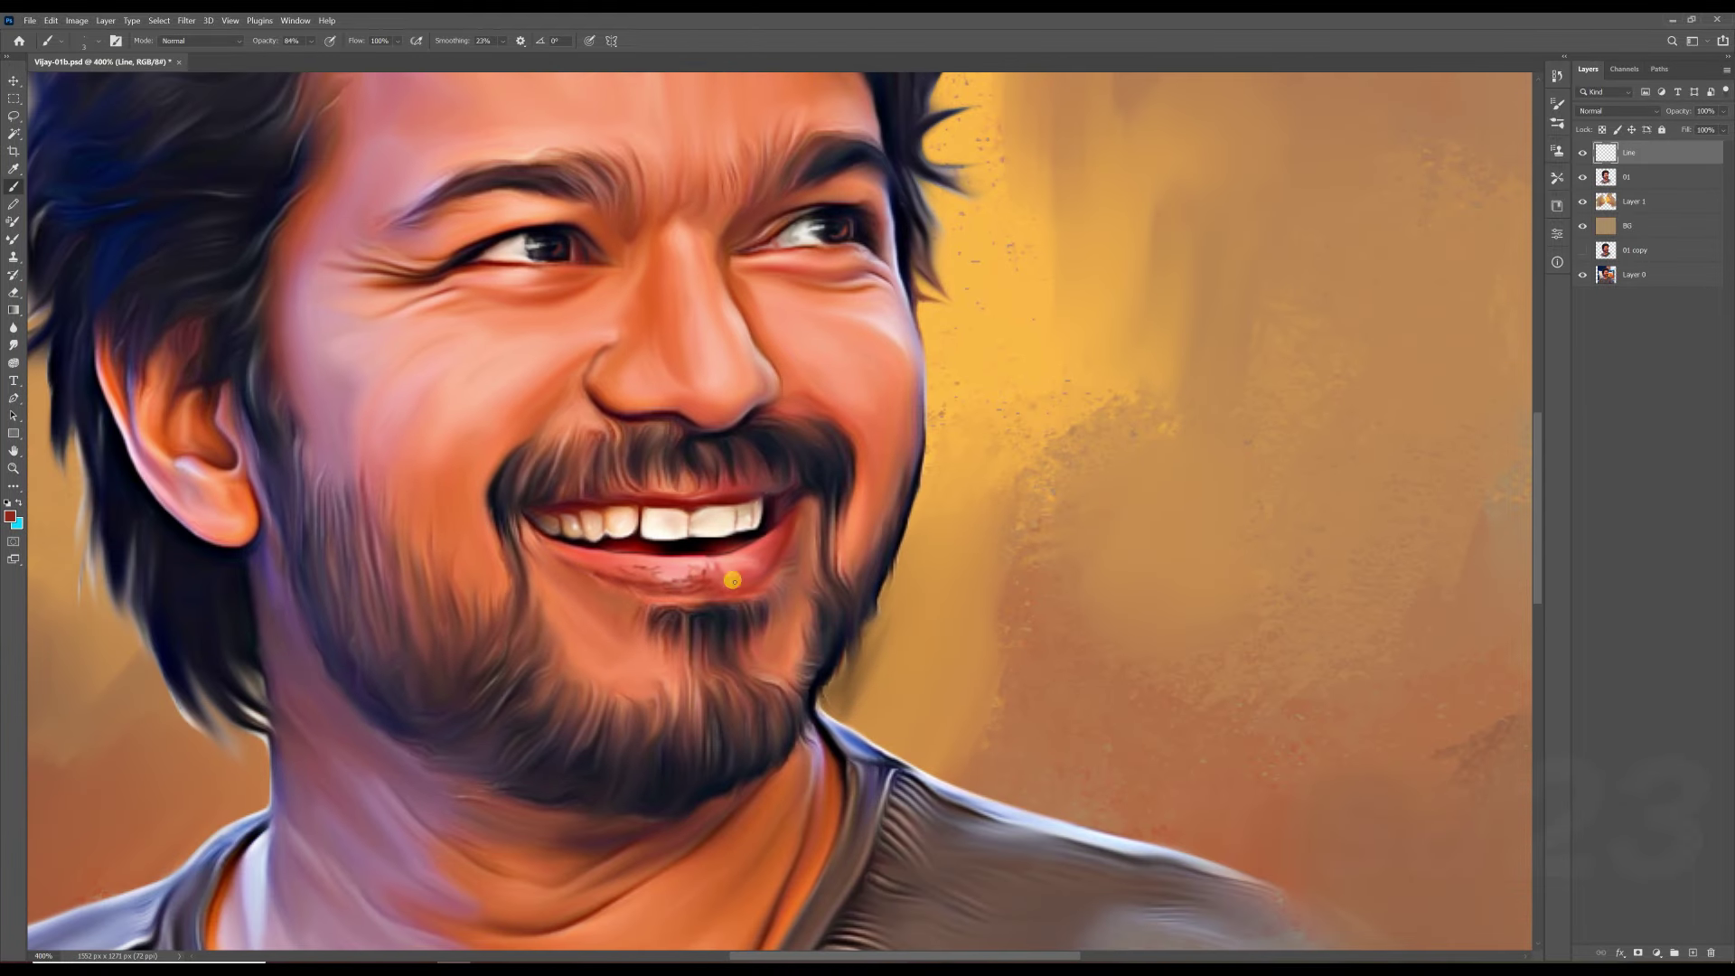
Reselect the Smudge tool and add a new empty layer above Line.
left_click(13, 345)
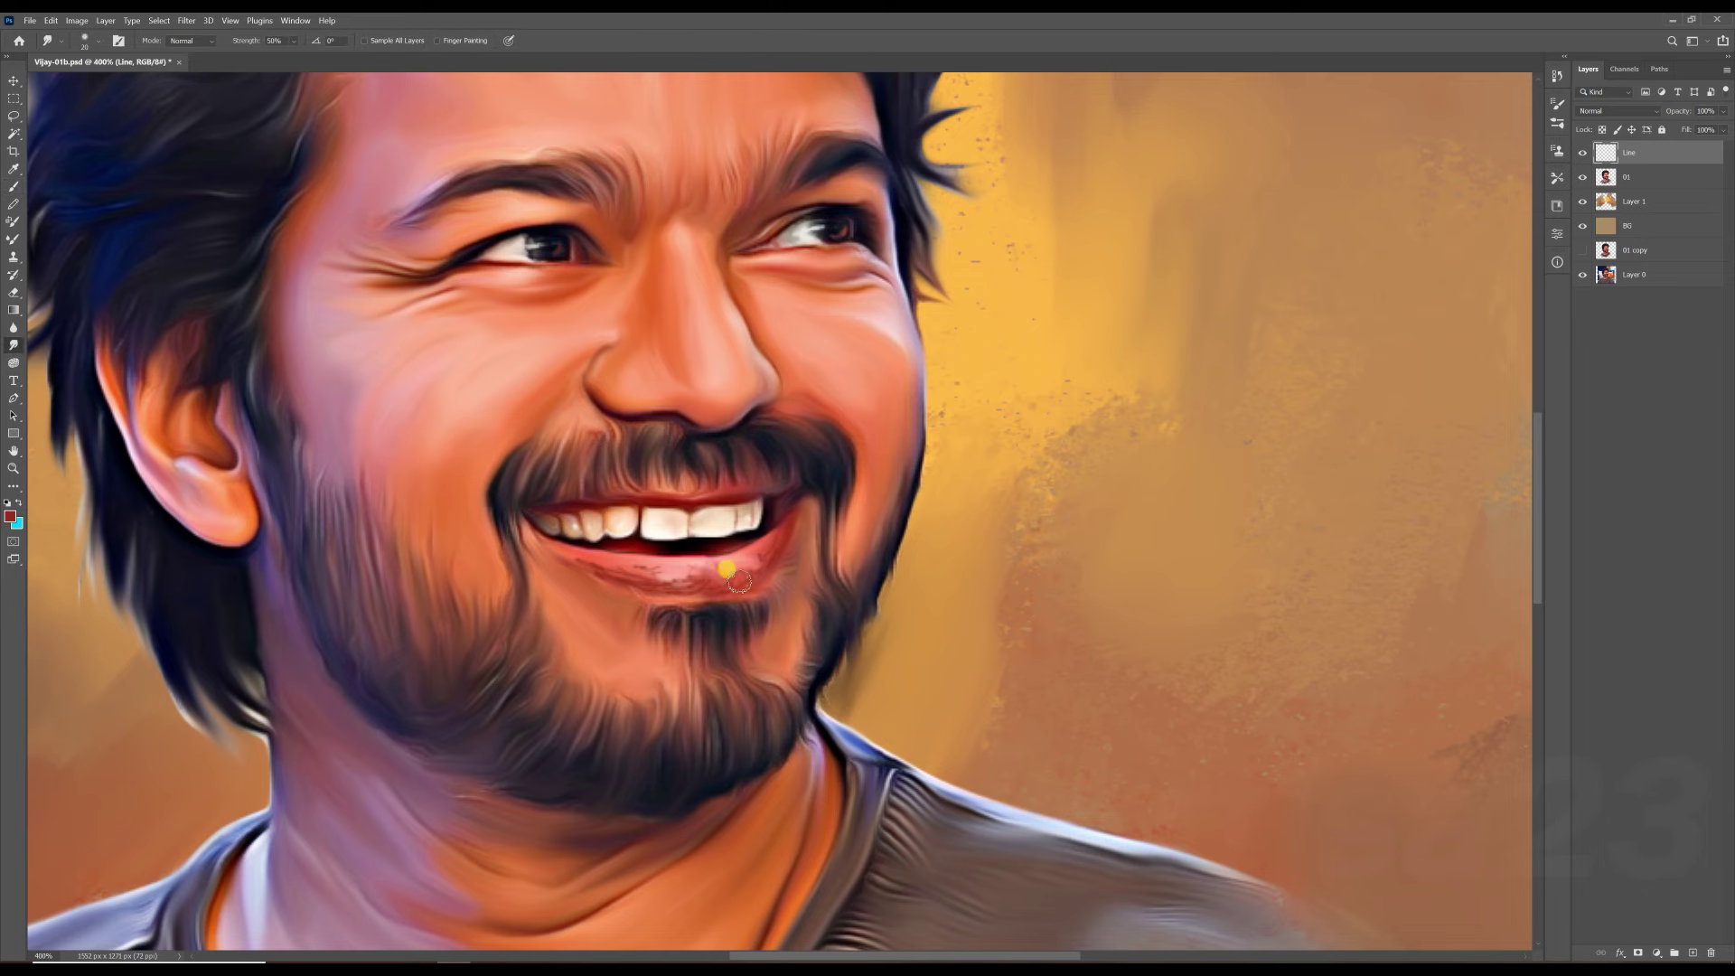
scroll(757, 567, "down", 5)
scroll(542, 356, "up", 1)
scroll(546, 359, "down", 1)
scroll(550, 361, "up", 1)
left_click(1692, 952)
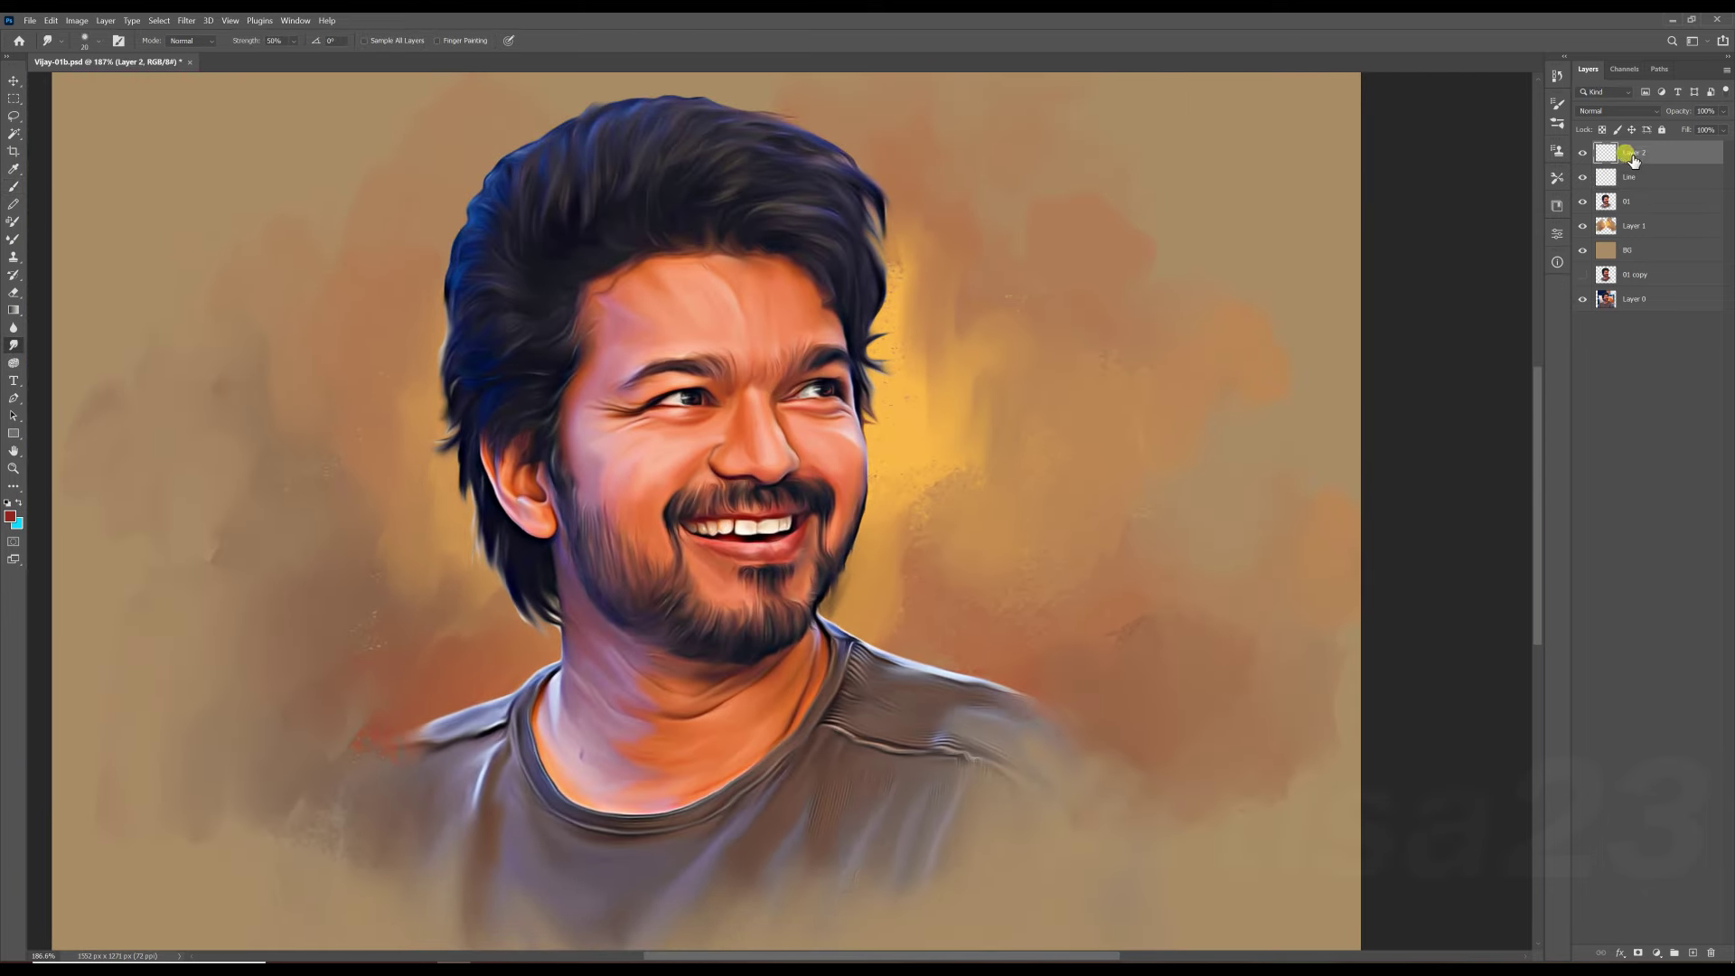
Name the layer Hair and choose a hair-strand brush preset.
type("r")
left_click(1656, 169)
key("b")
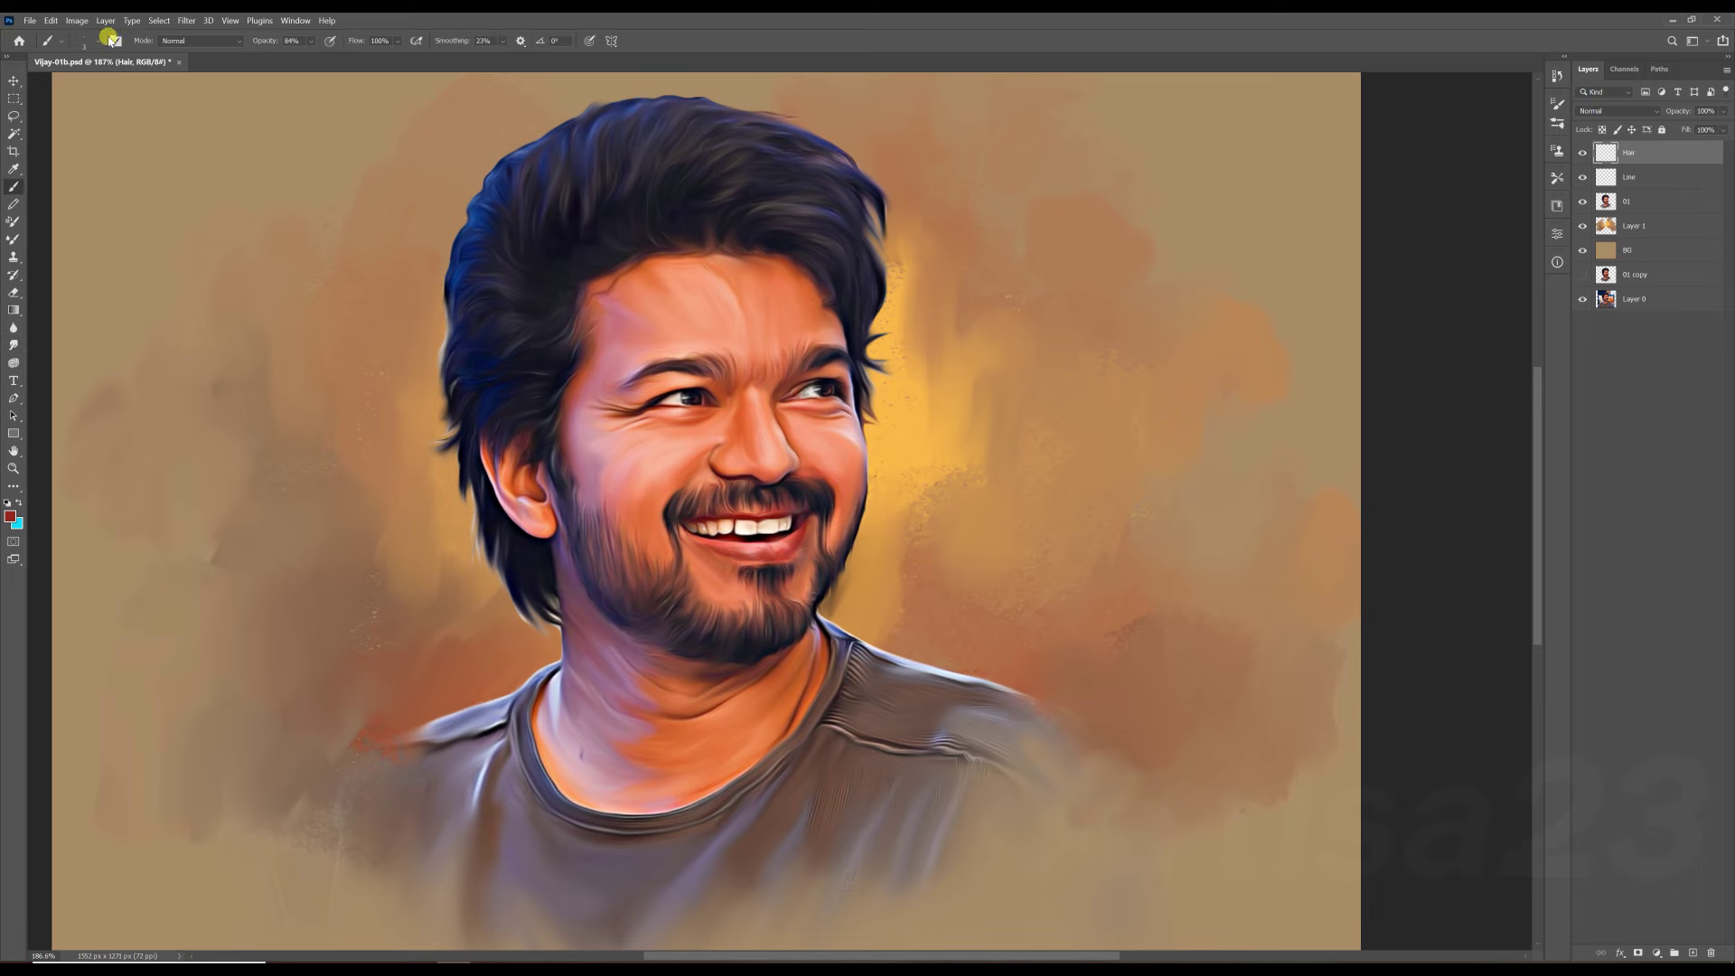
left_click(1557, 123)
scroll(1446, 316, "up", 4)
left_click(1467, 384)
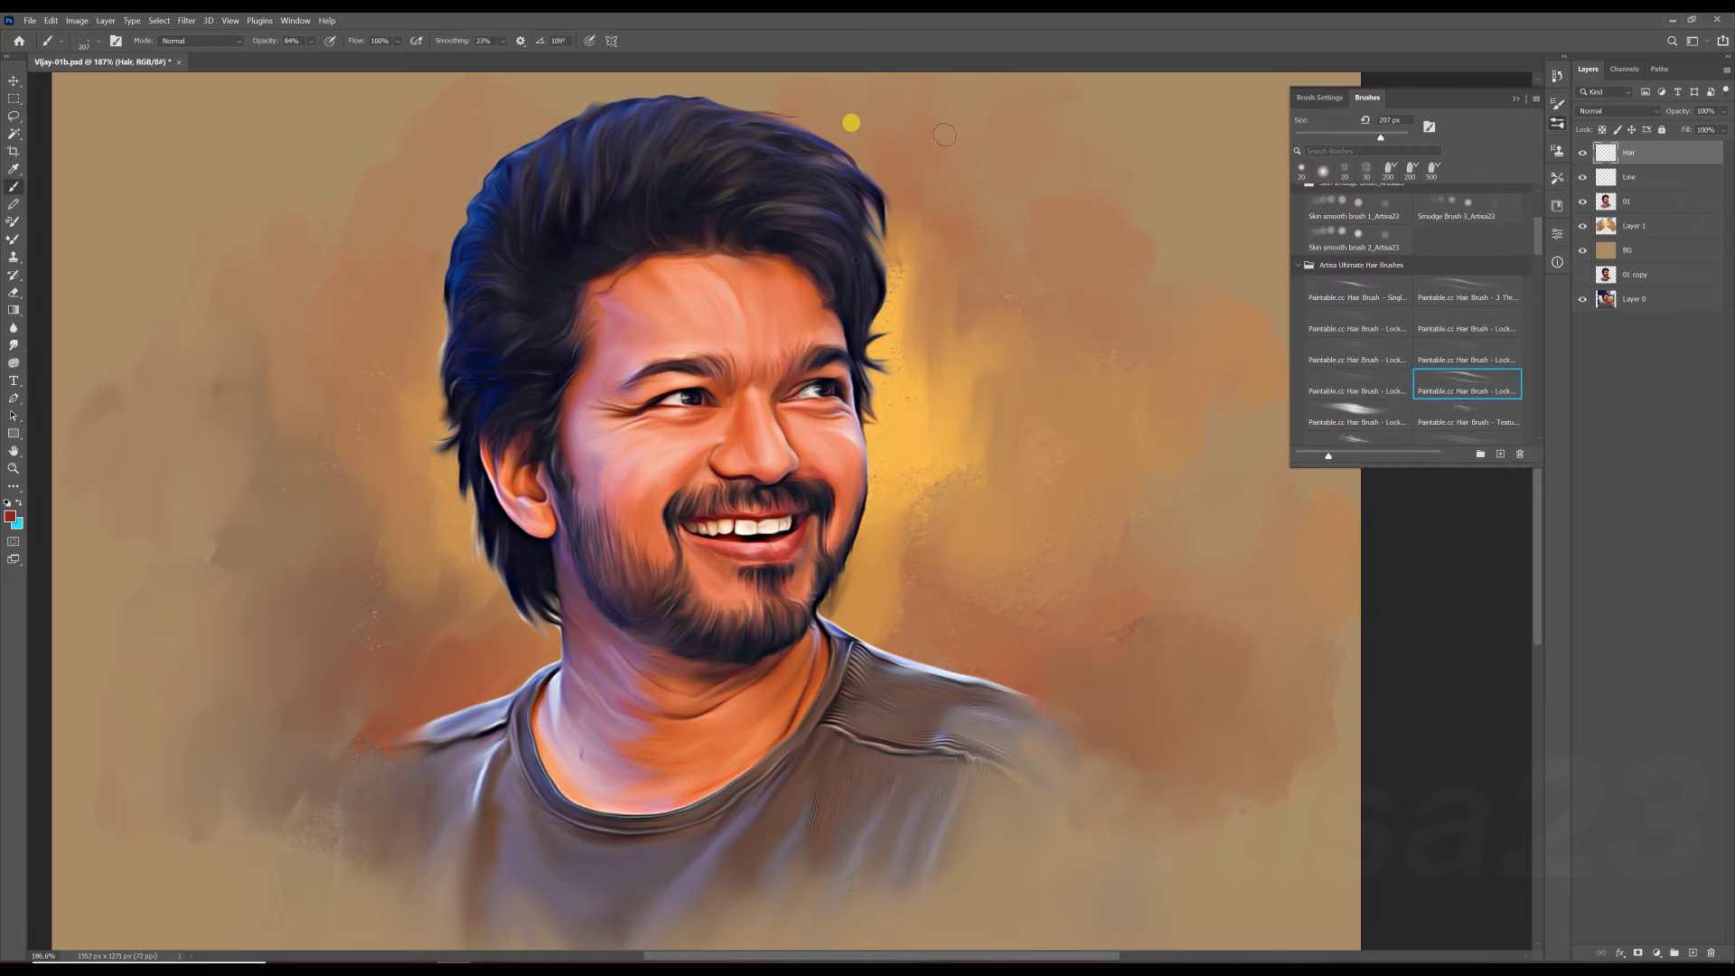
Paint fine dark hair strands along the hair edge, then add a new layer above Hair.
left_click_drag(941, 116, 706, 154)
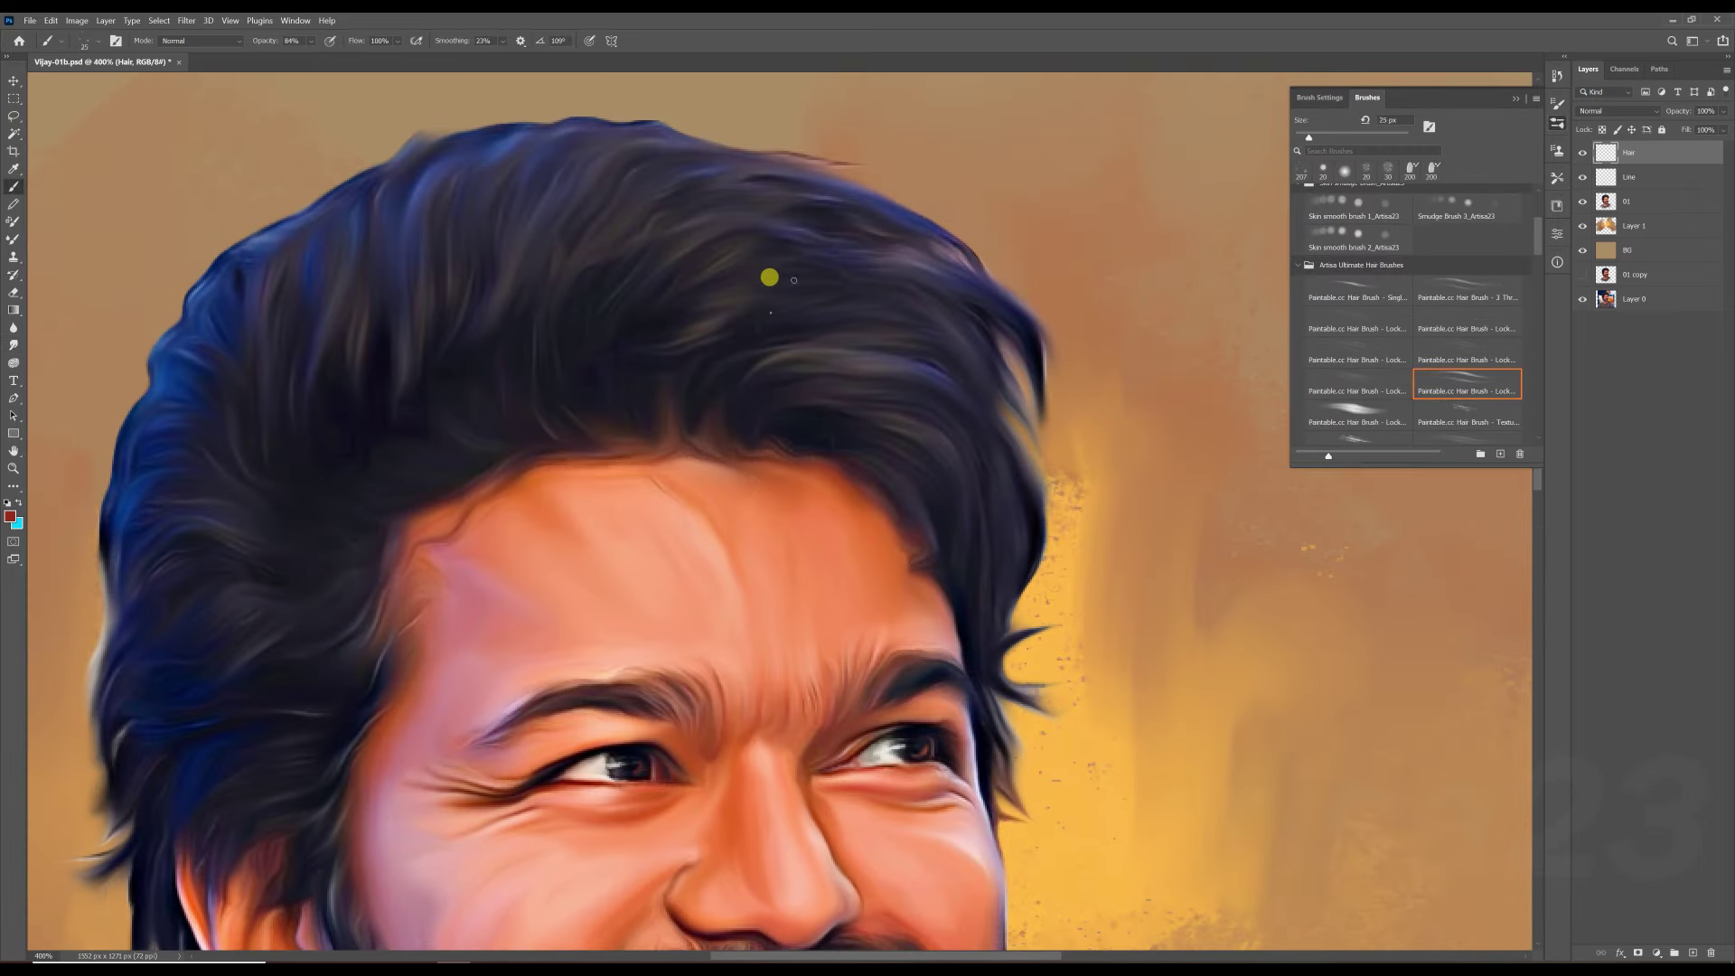
left_click(688, 340, "alt")
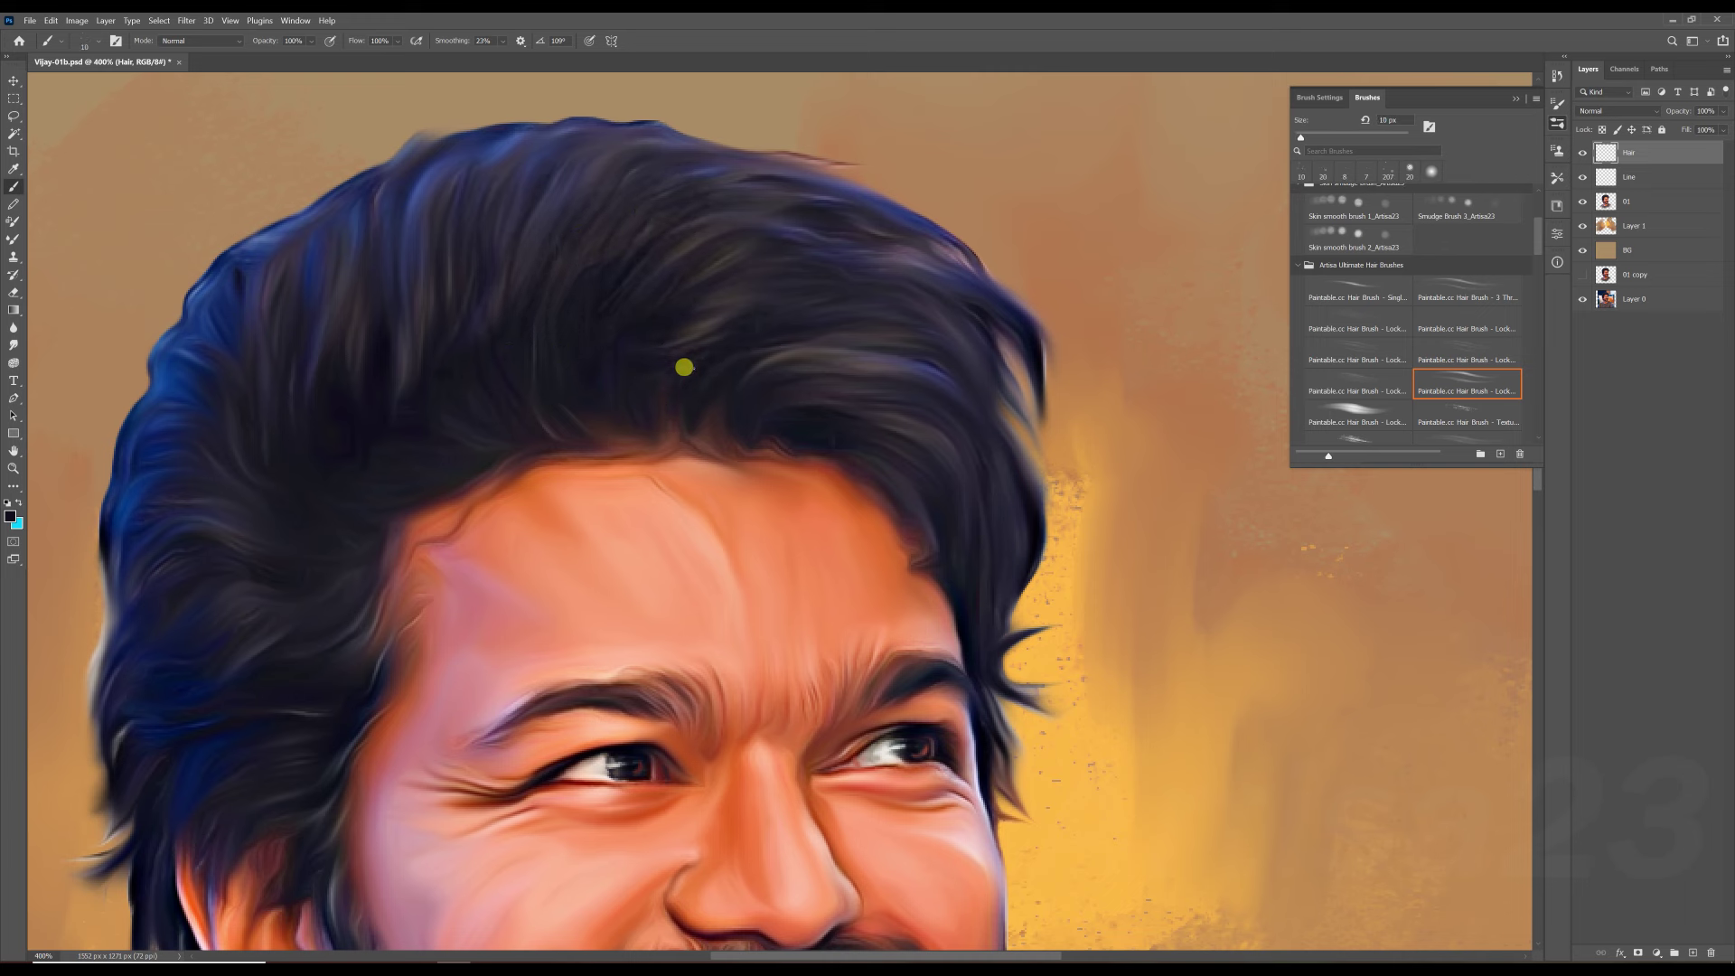
left_click_drag(807, 205, 751, 160)
left_click_drag(586, 288, 629, 161)
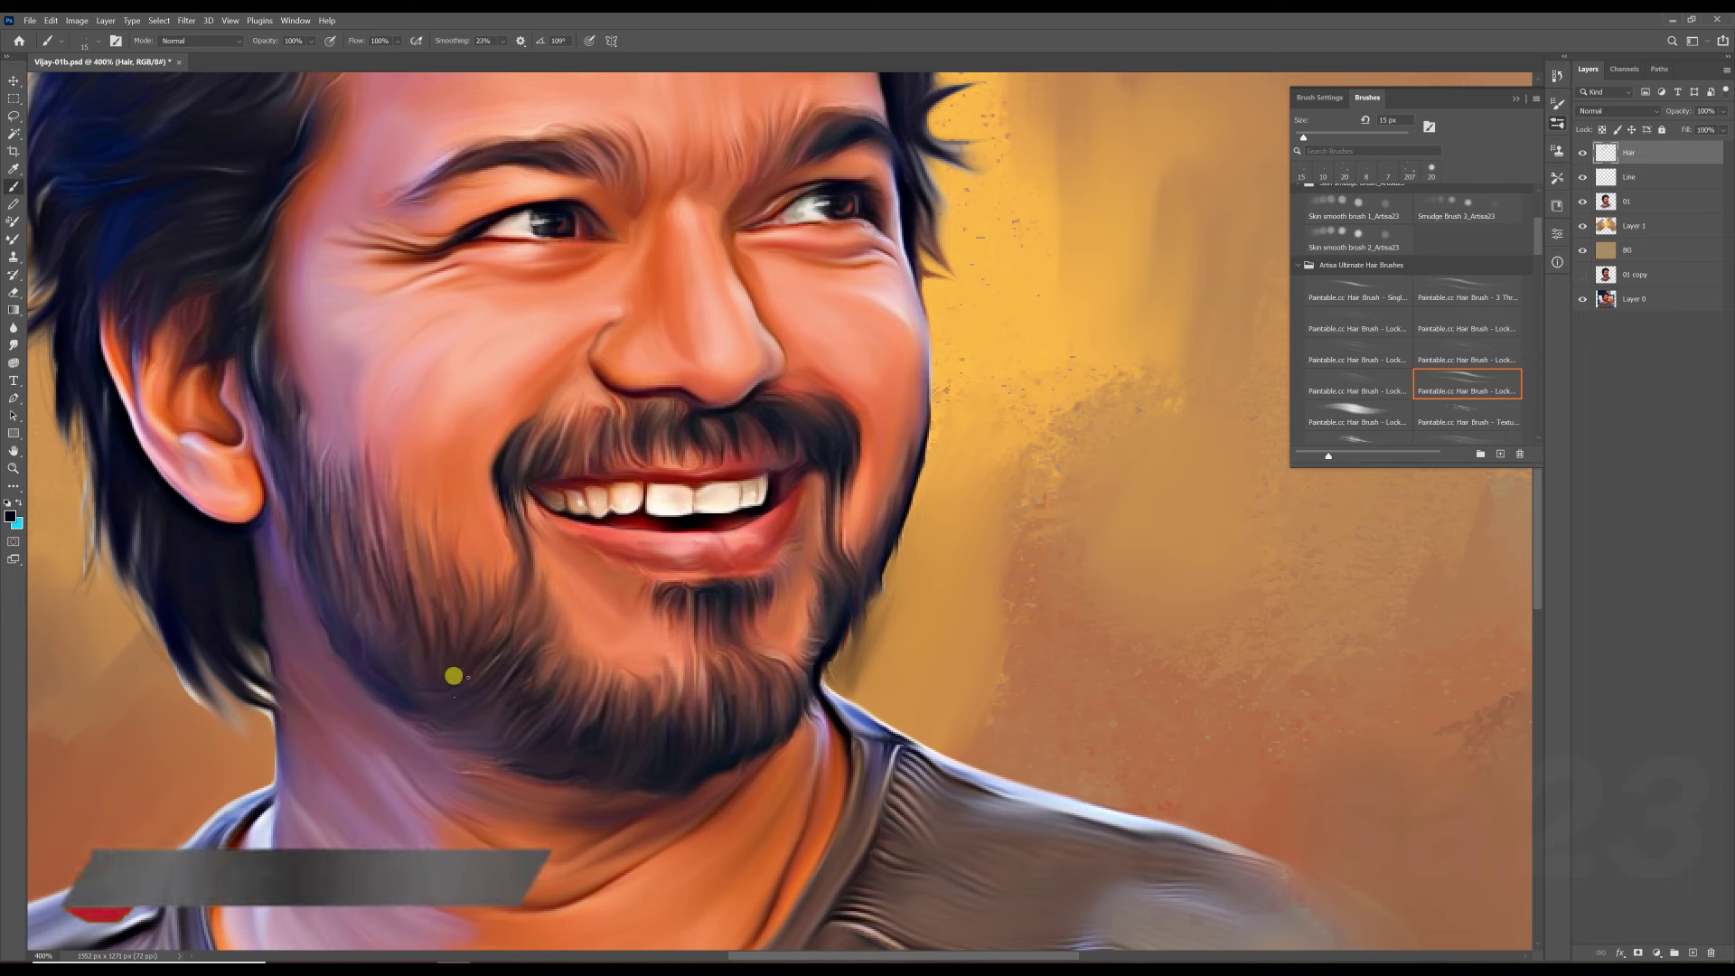
key("bracketleft")
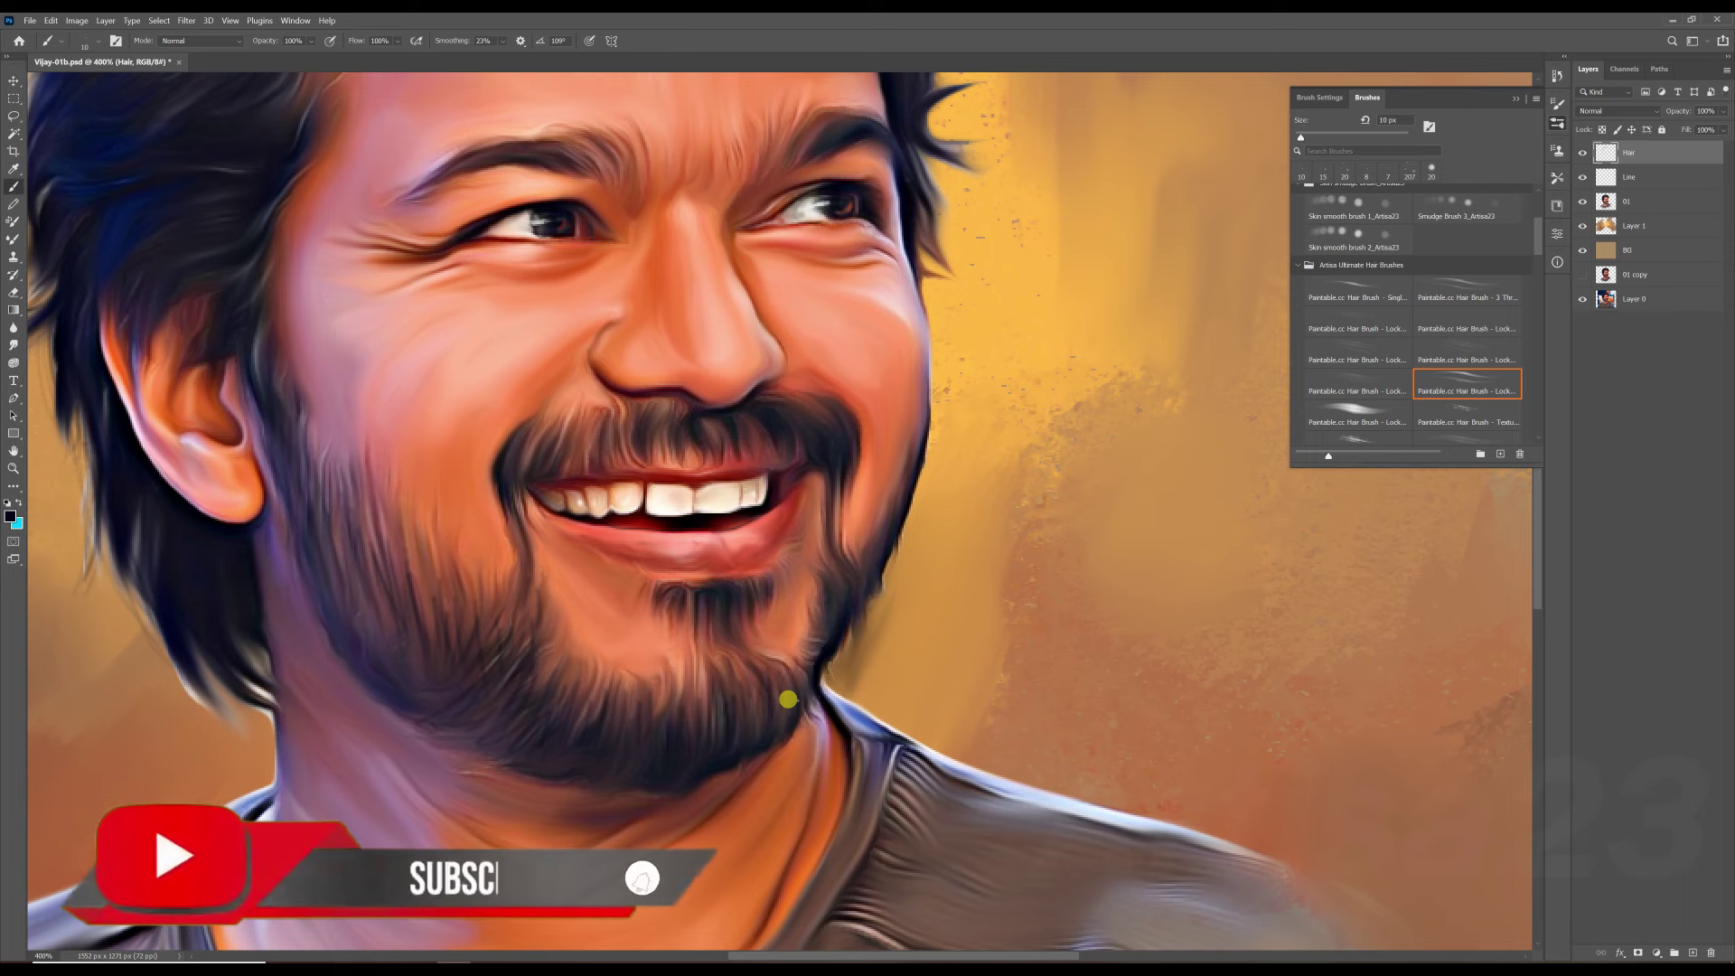
key("ctrl+minus")
key("ctrl+minus")
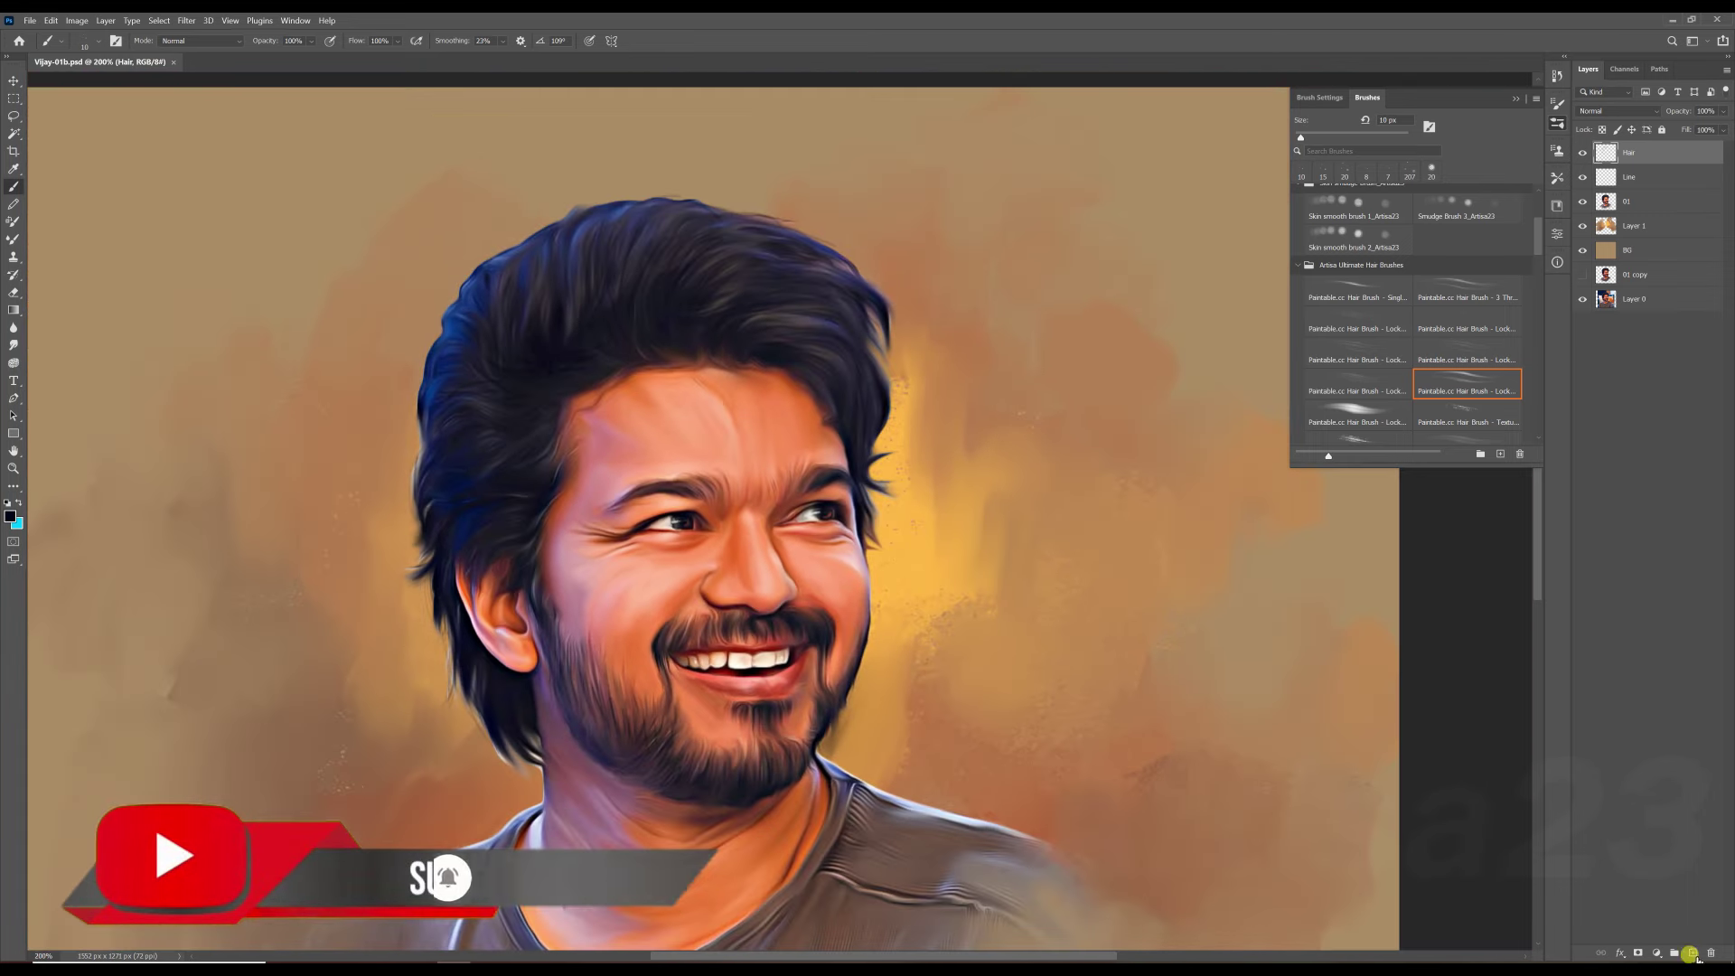
left_click(1693, 953)
double_click(1634, 152)
Name the new layer 'Hair 02' and choose a different brush preset.
type("Hair 02")
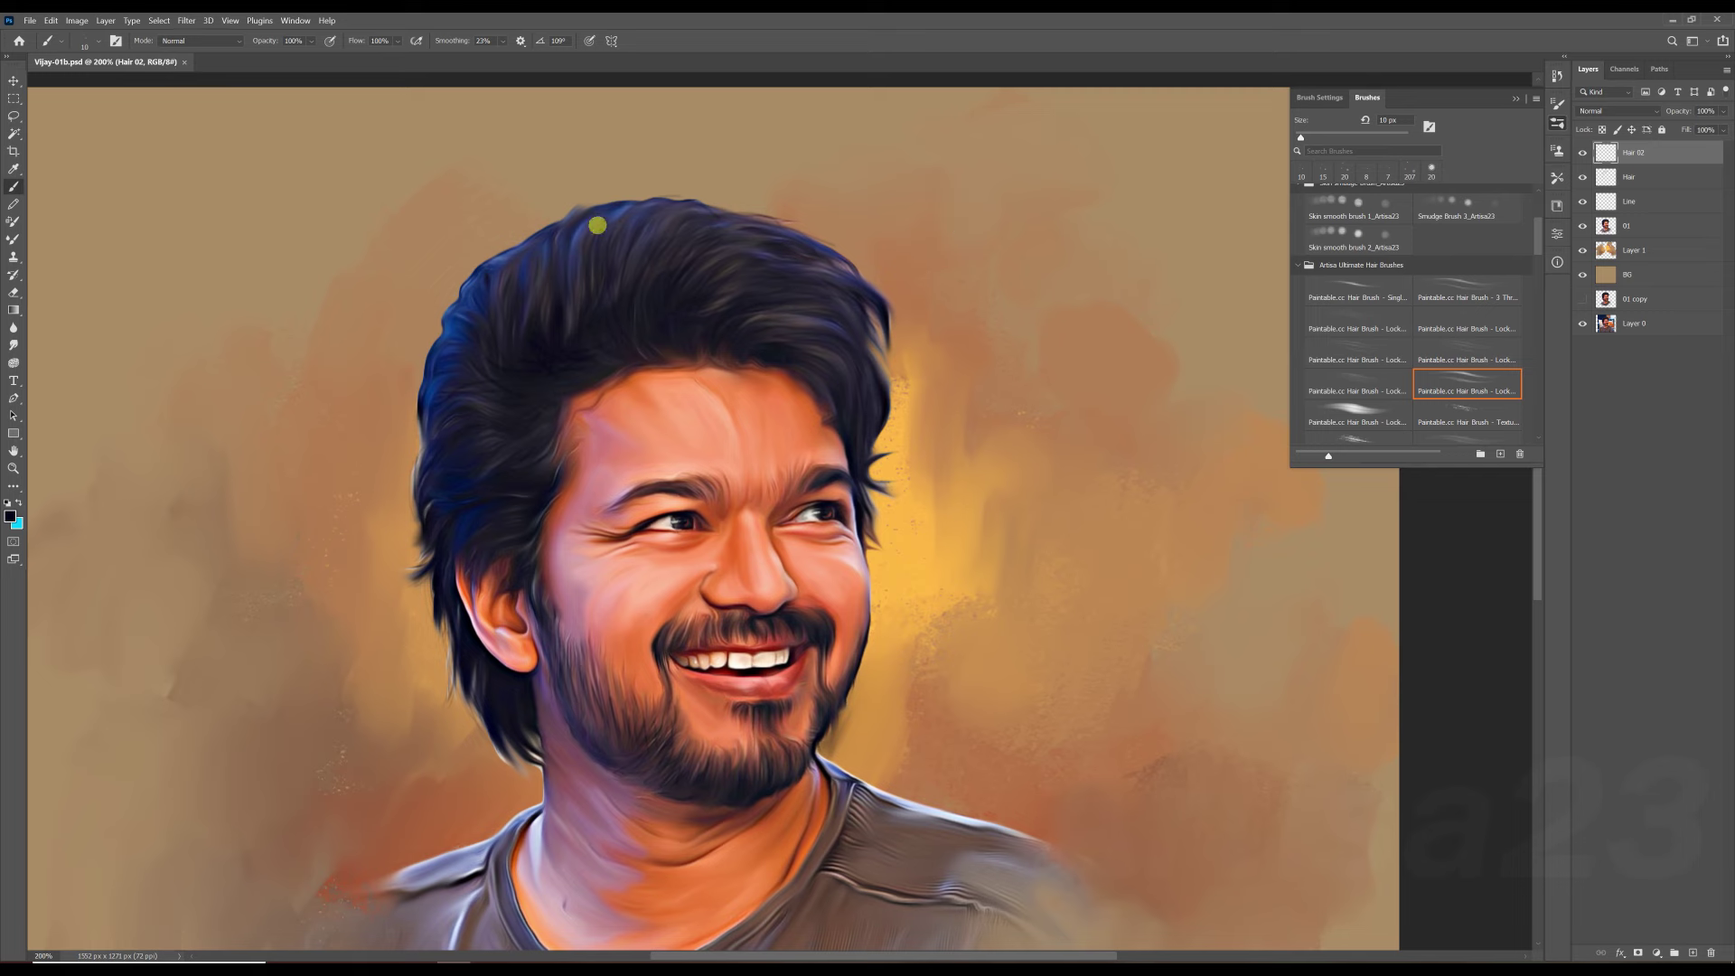
key("F5")
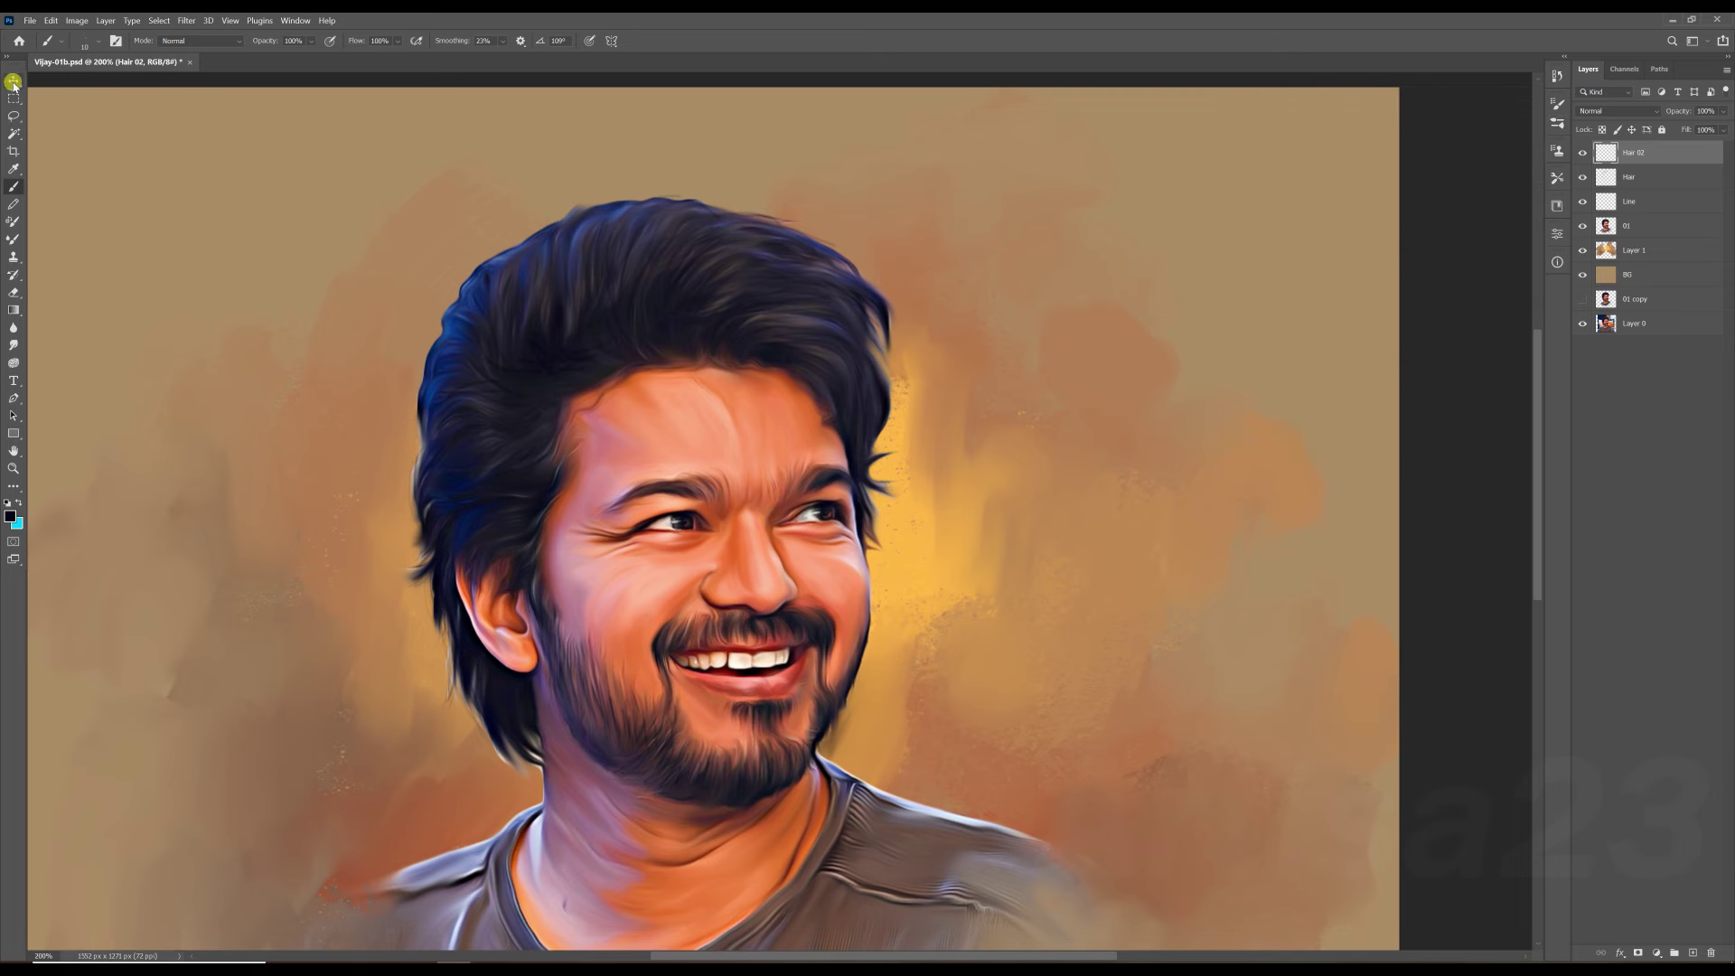
key("F5")
scroll(1362, 232, "down", 1)
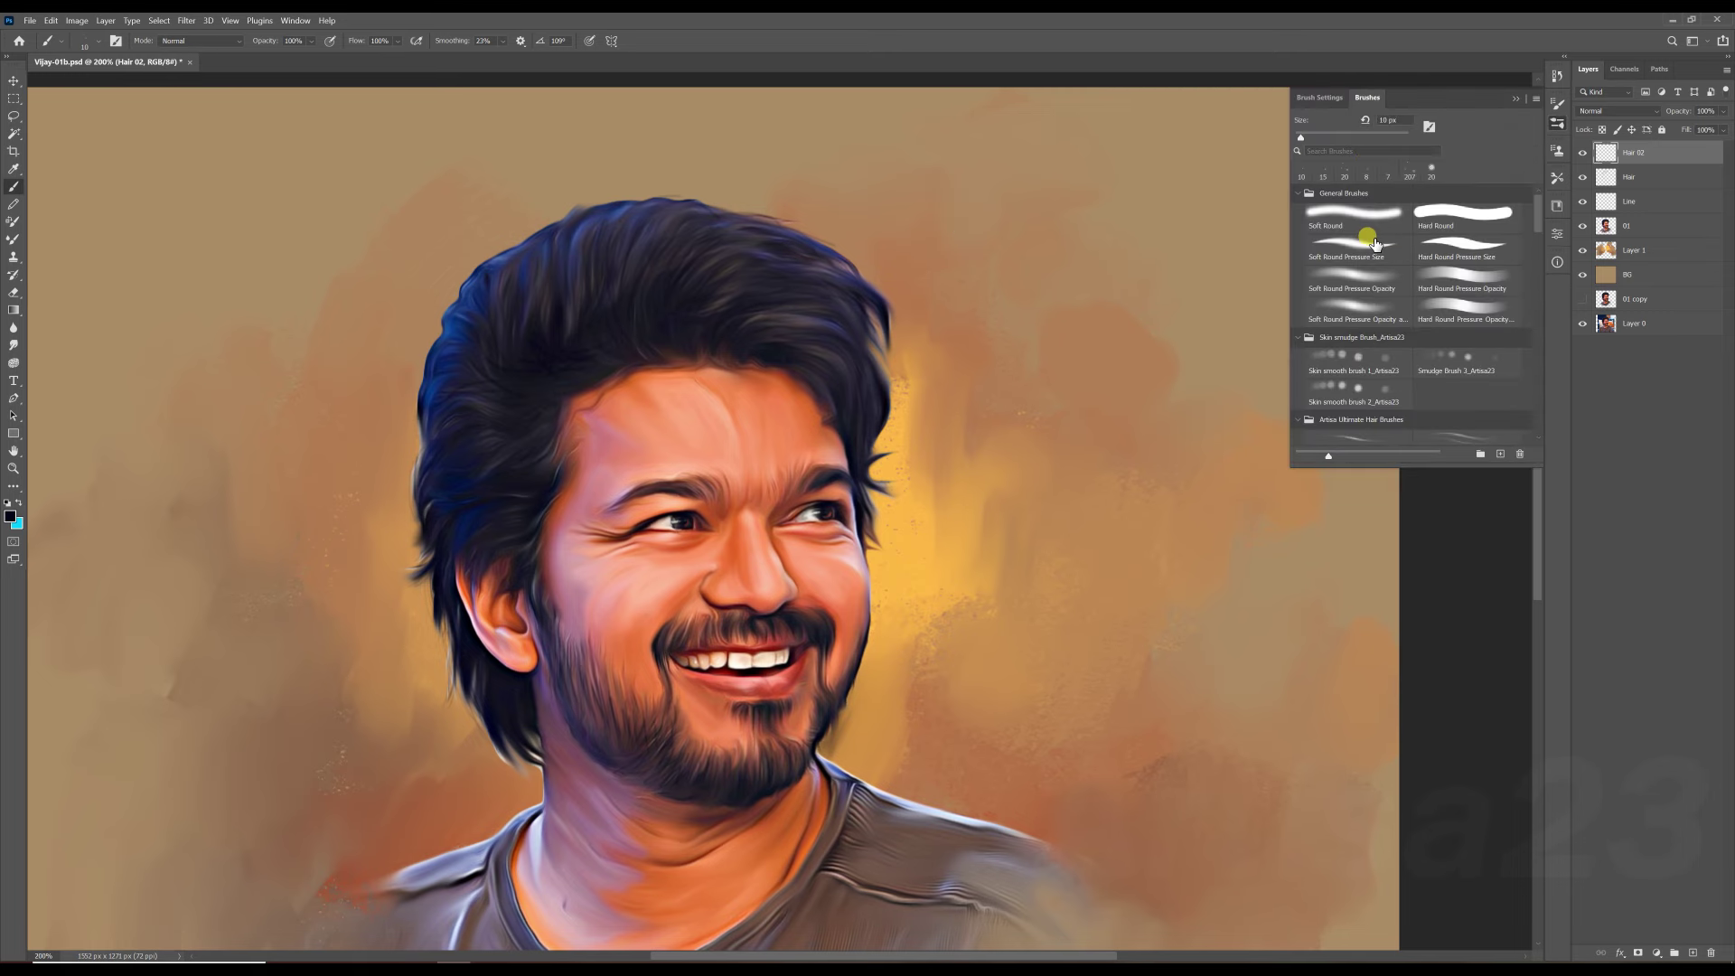
left_click(1363, 232)
key("F5")
Zoom in on the head and paint wispy flyaway strands around the hair outline.
key("ctrl+plus")
left_click_drag(686, 260, 750, 437)
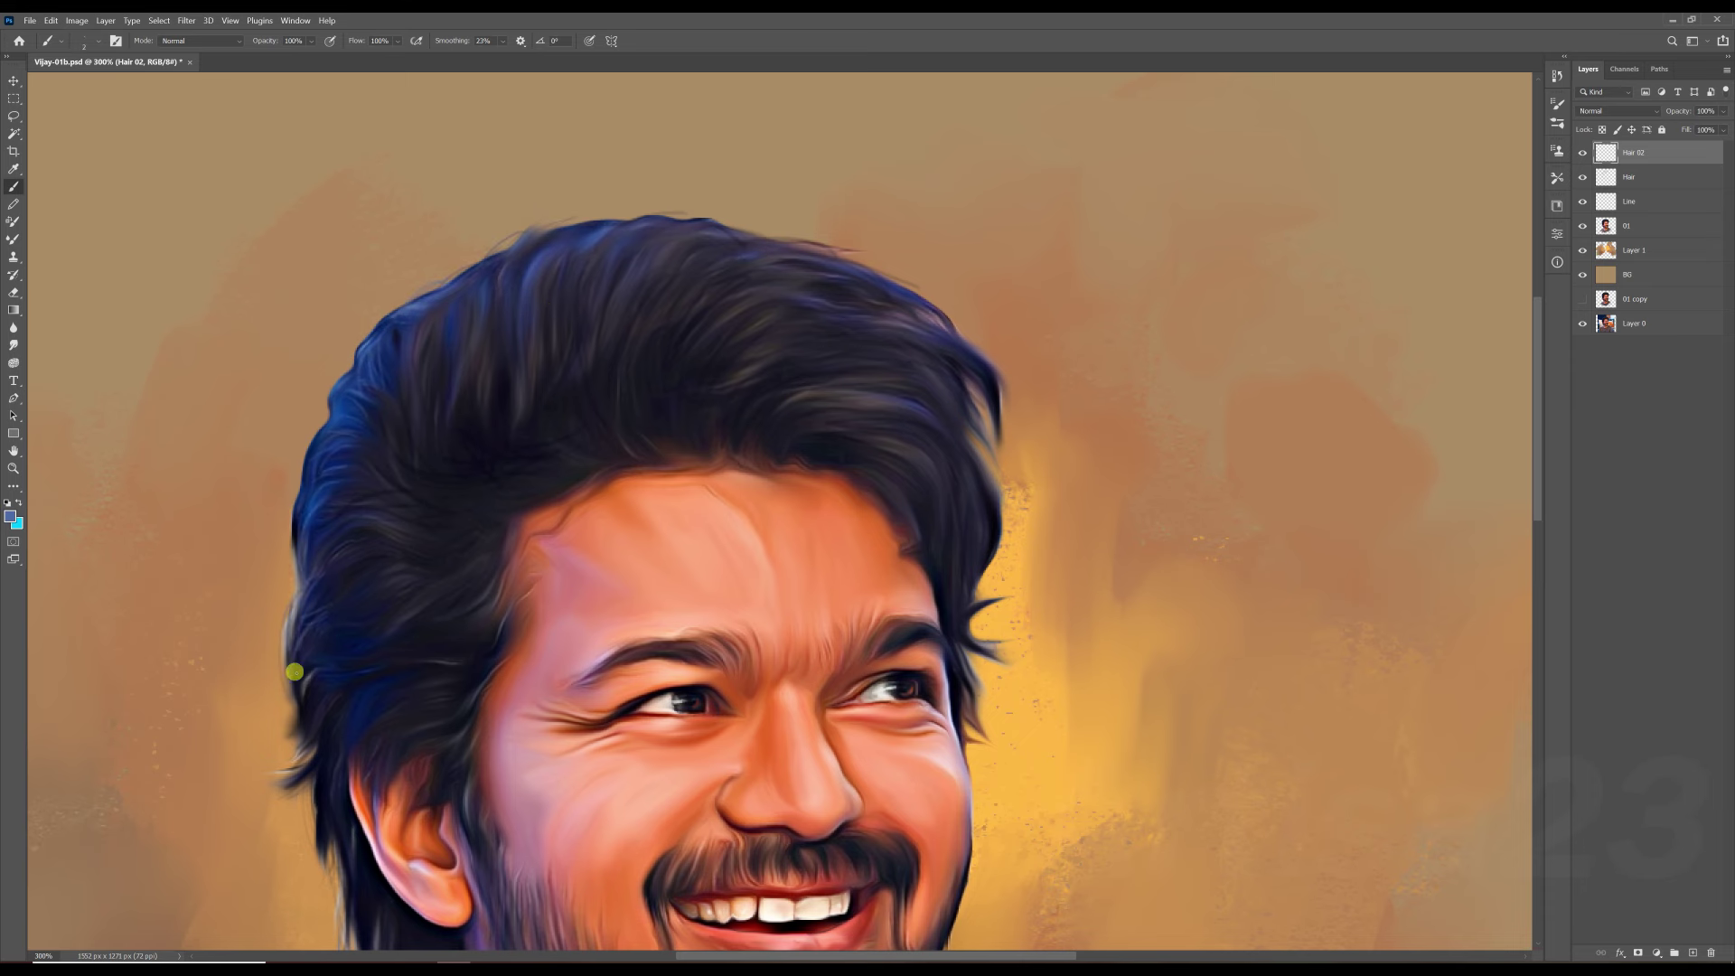
left_click_drag(323, 753, 447, 614)
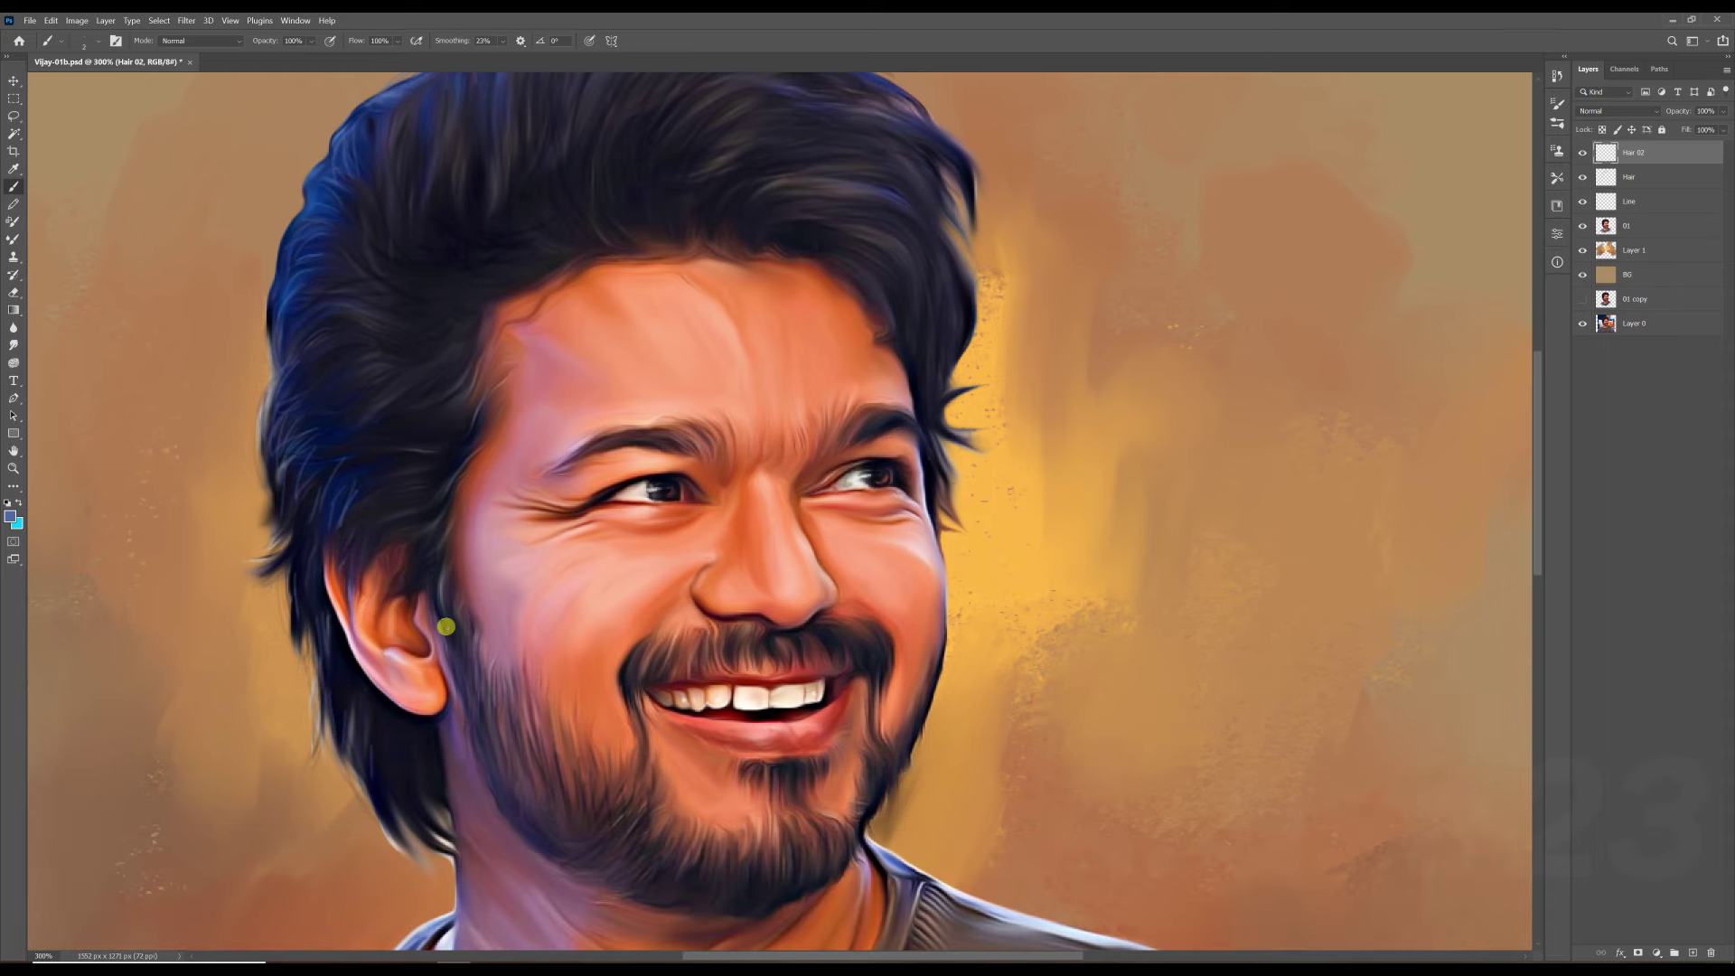
scroll(524, 452, "up", 5)
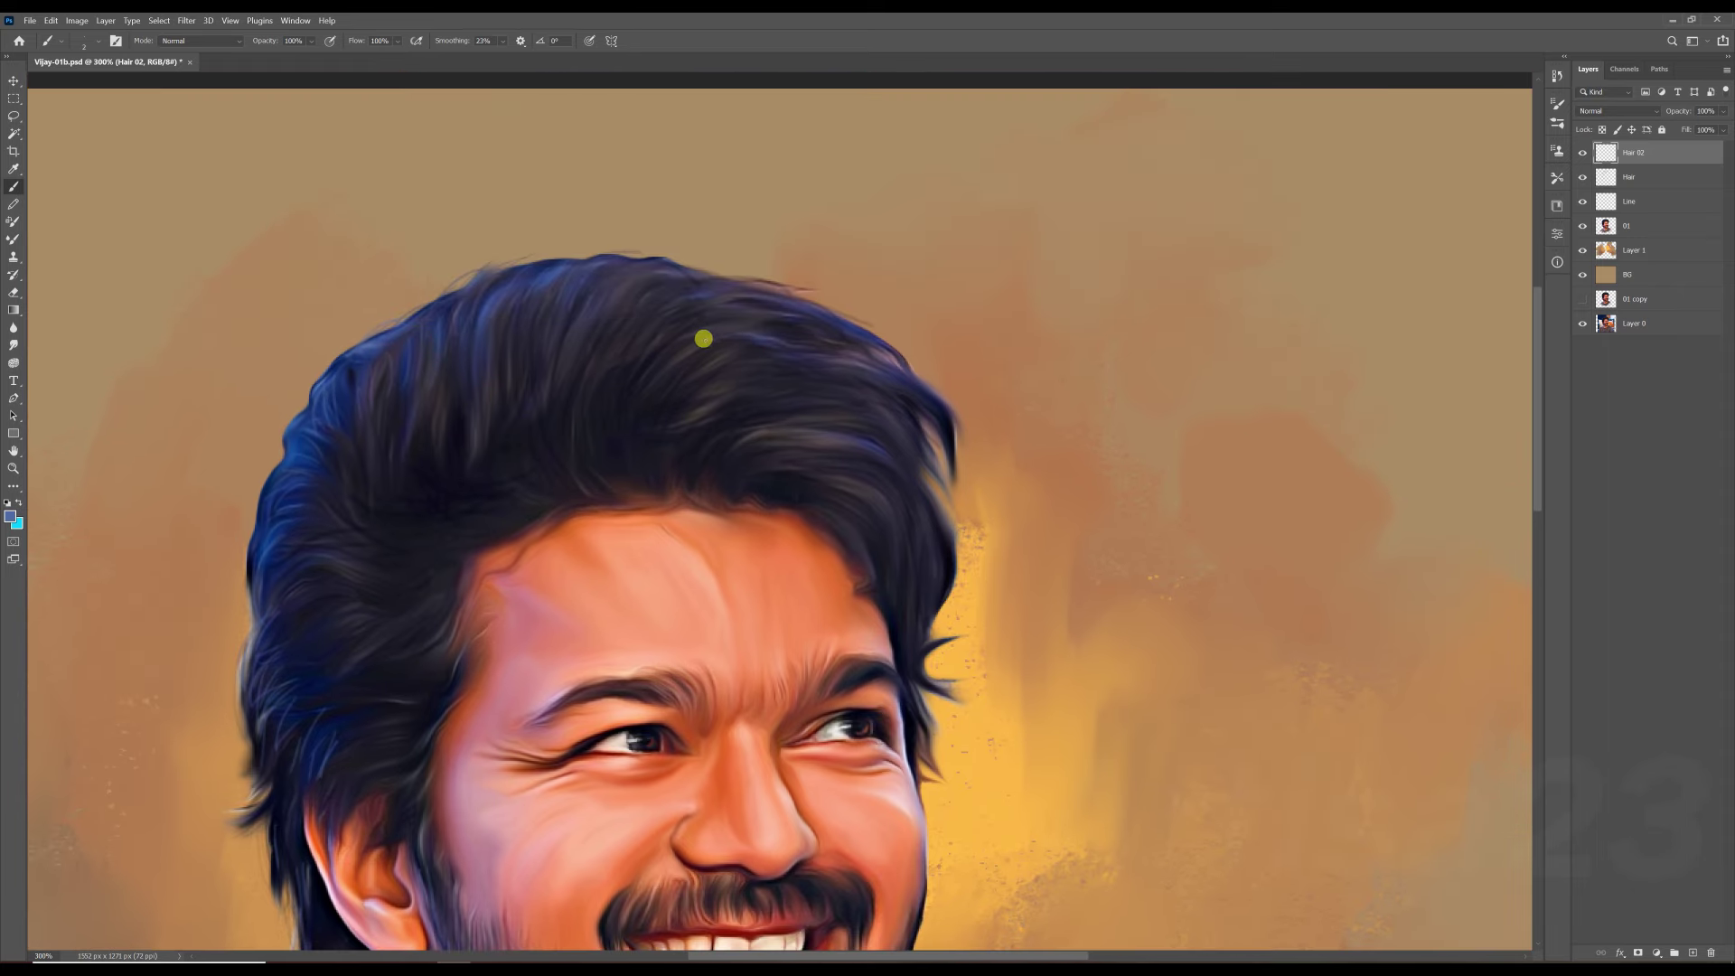
left_click_drag(596, 353, 550, 301)
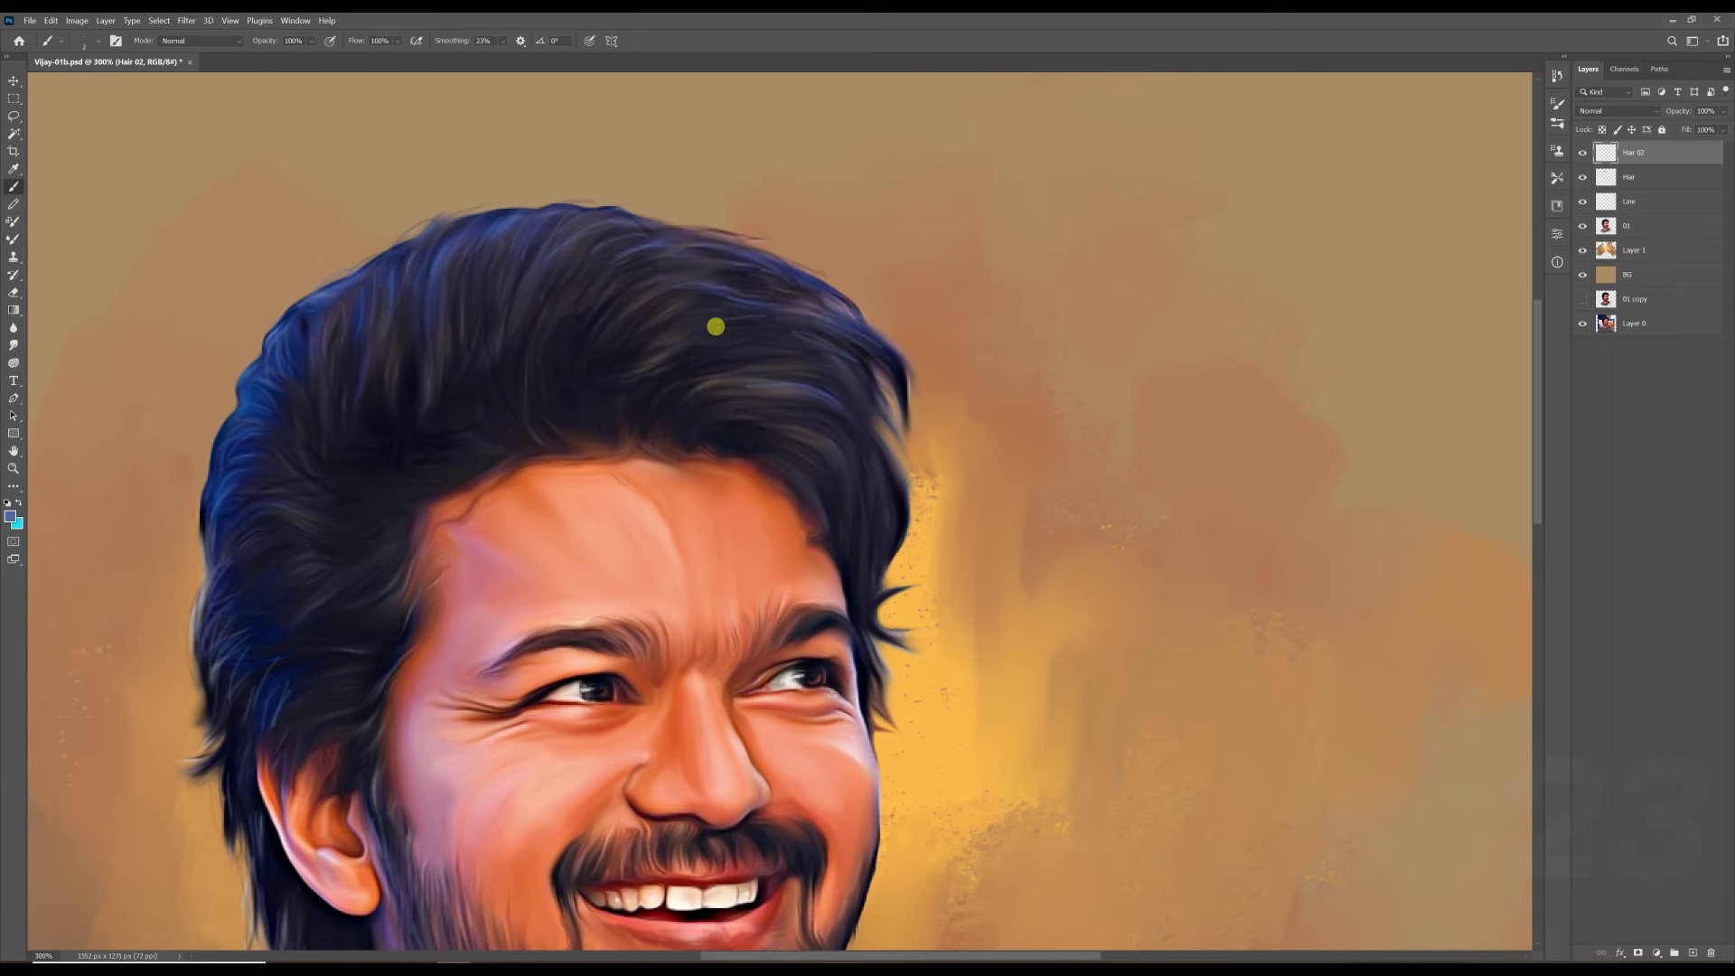
left_click_drag(286, 367, 412, 318)
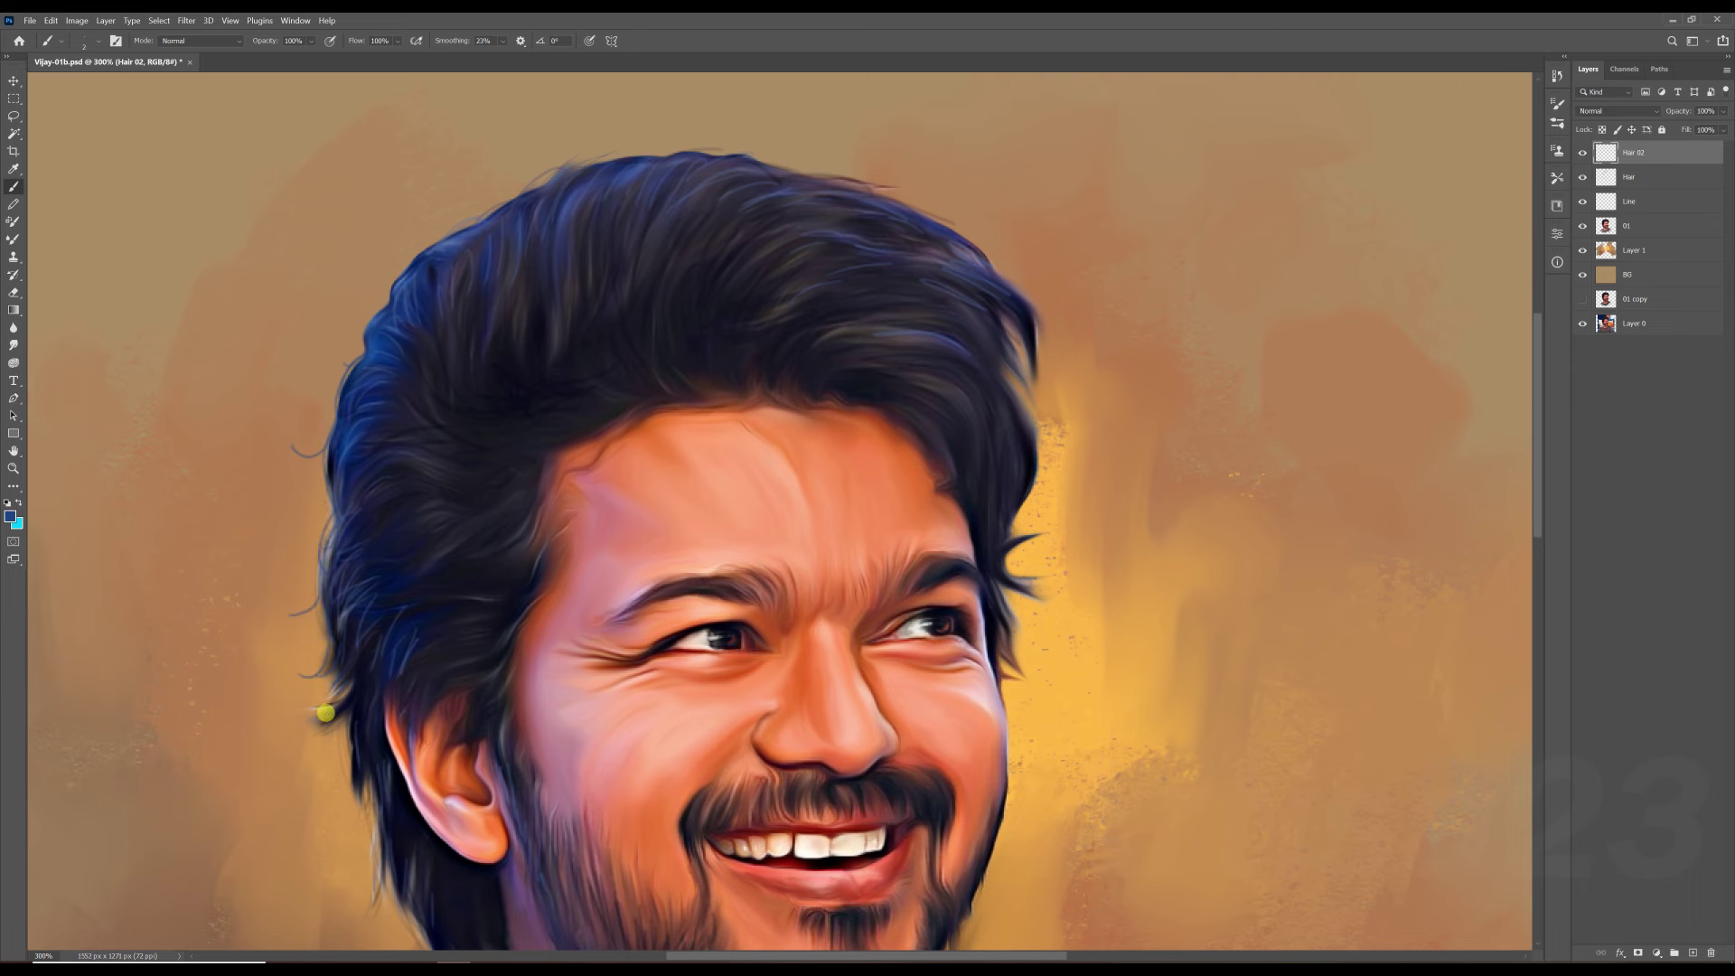
left_click_drag(378, 857, 370, 799)
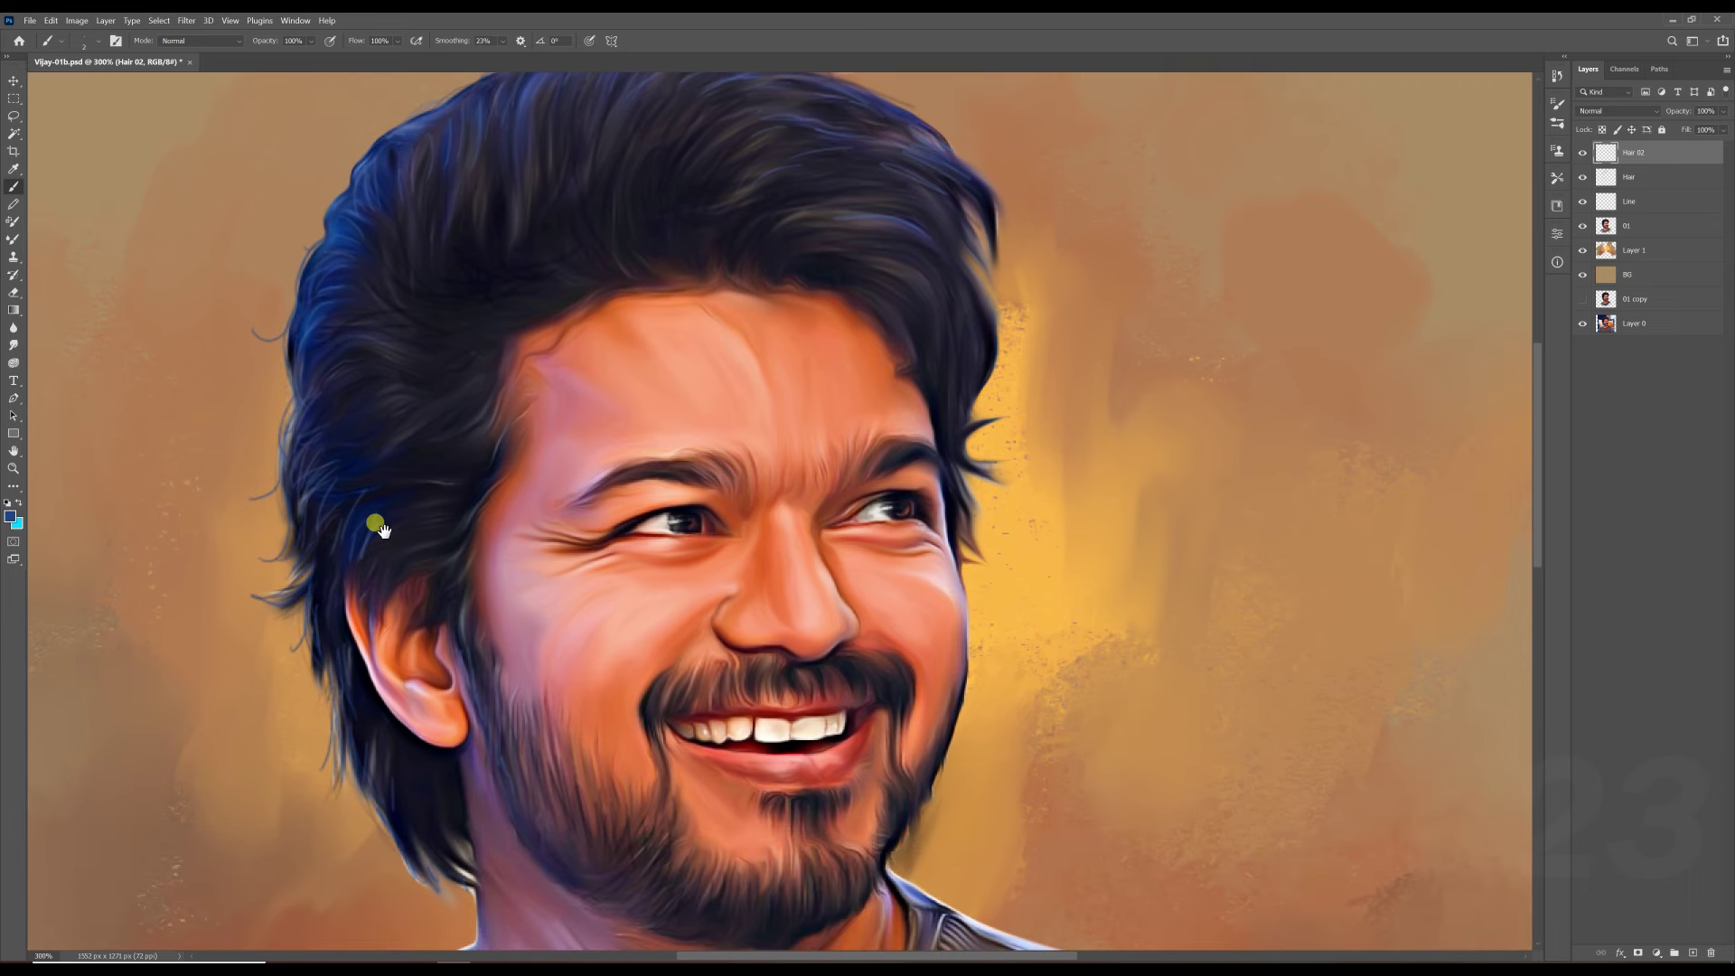
scroll(435, 314, "up", 5)
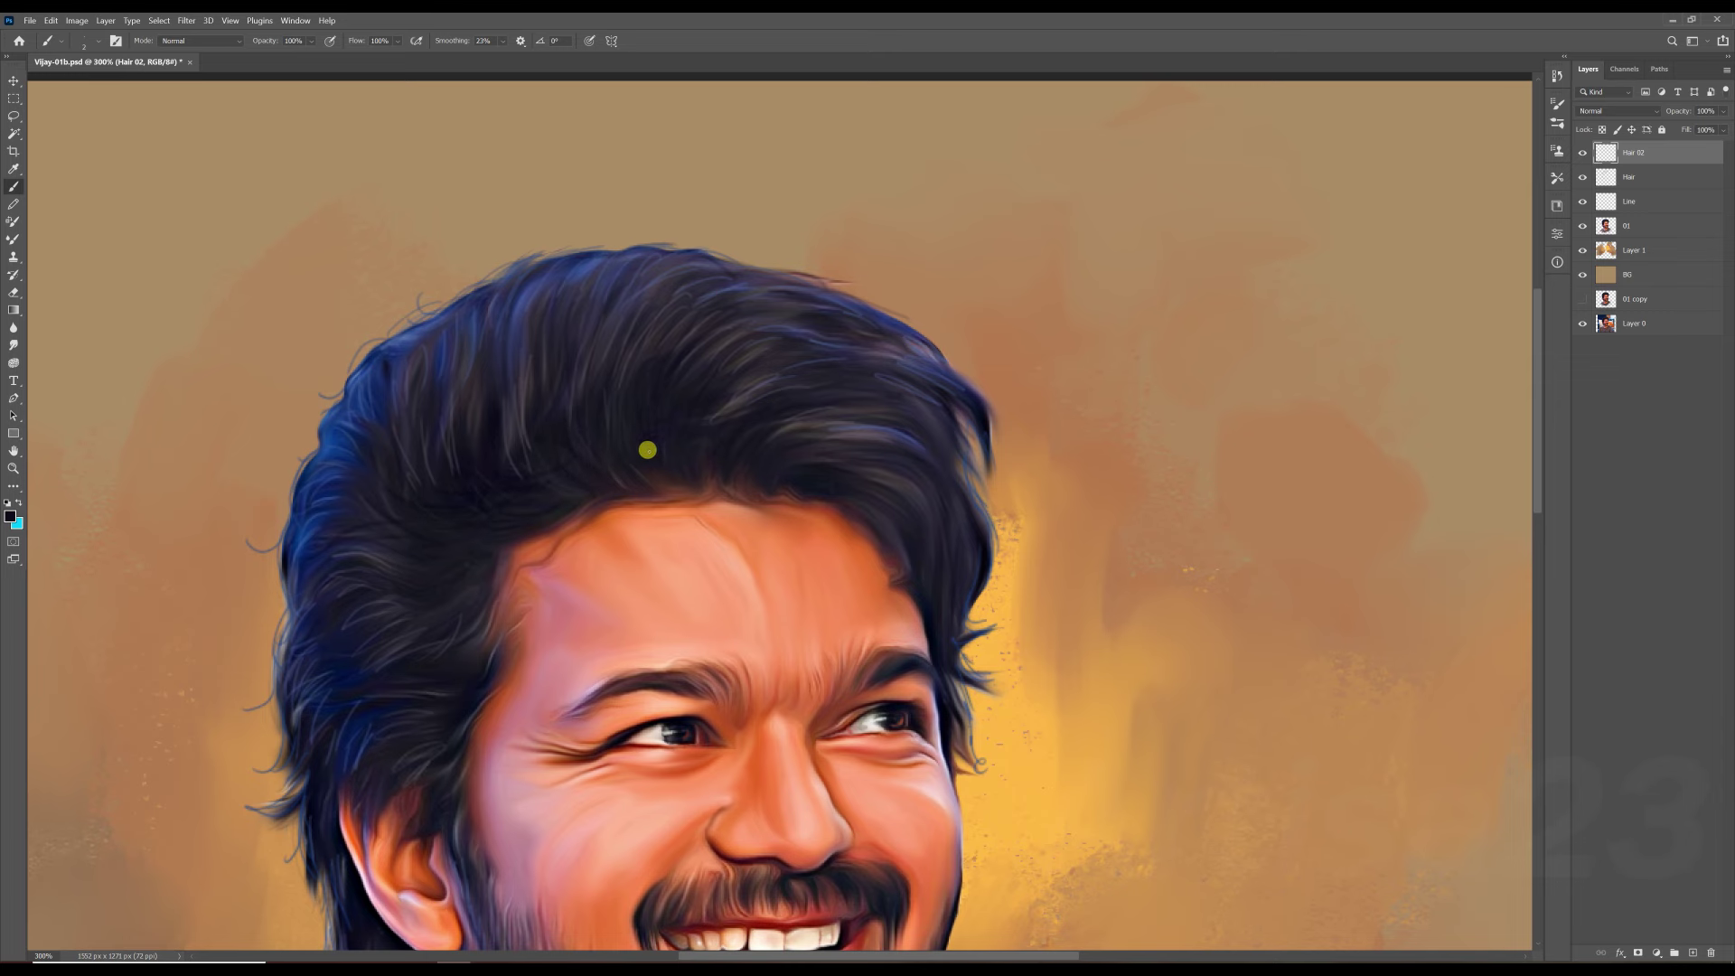
scroll(811, 389, "down", 3)
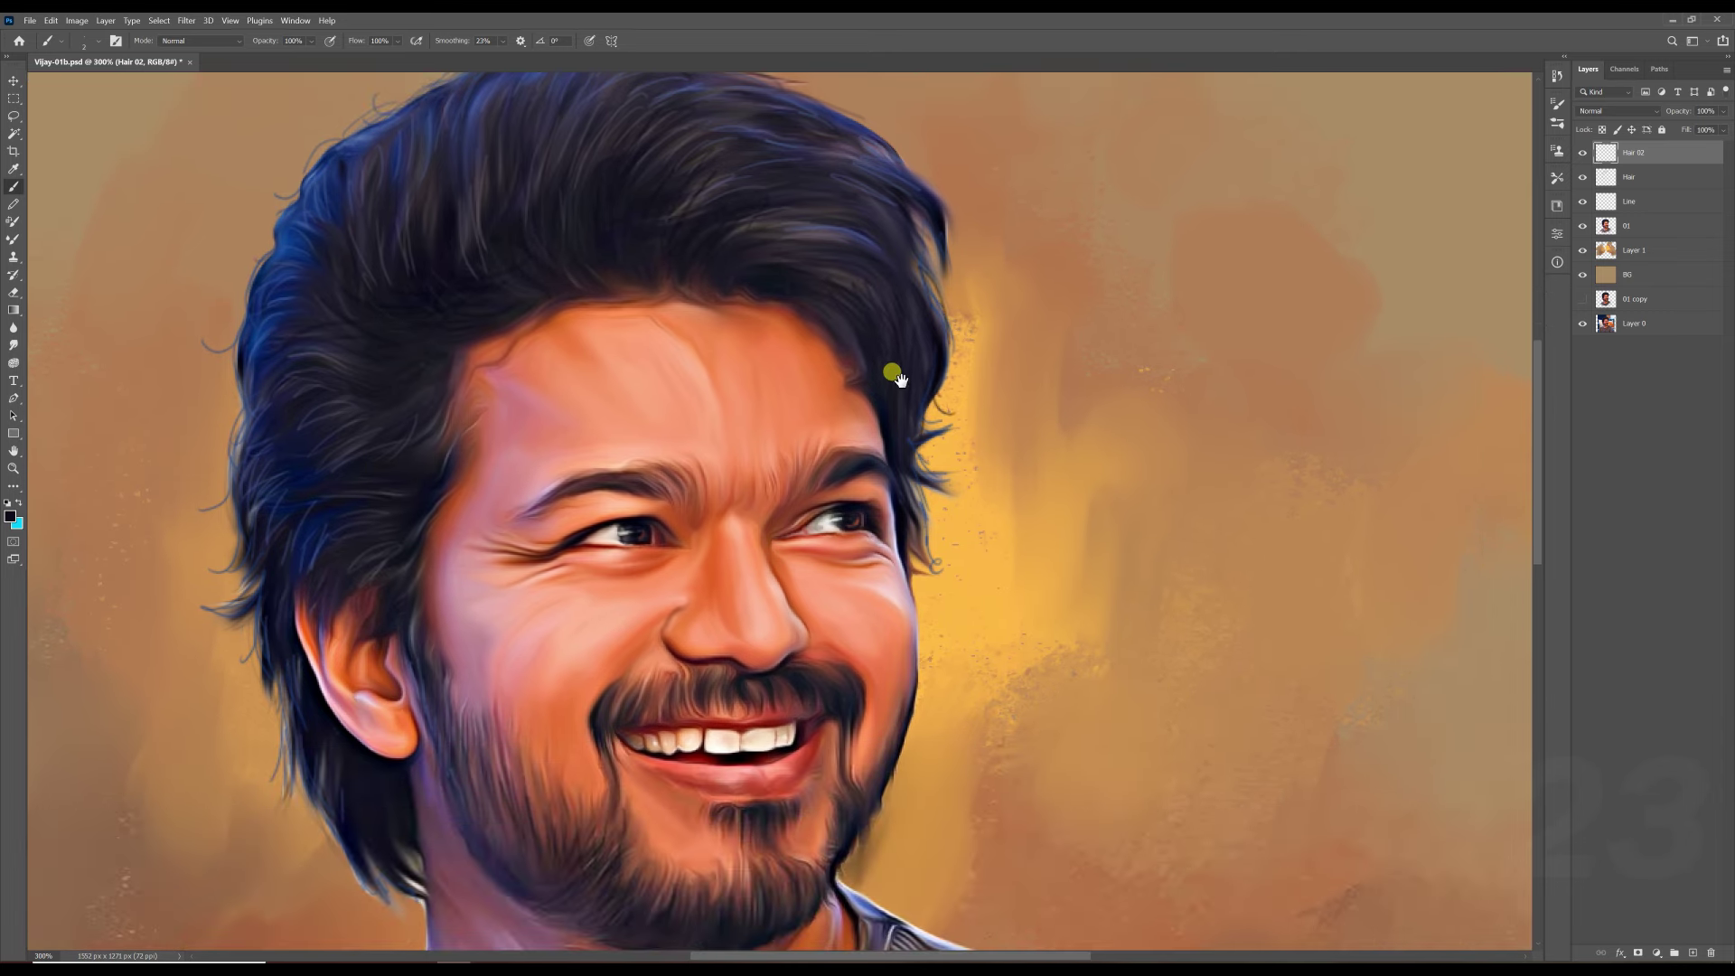
scroll(884, 519, "up", 2)
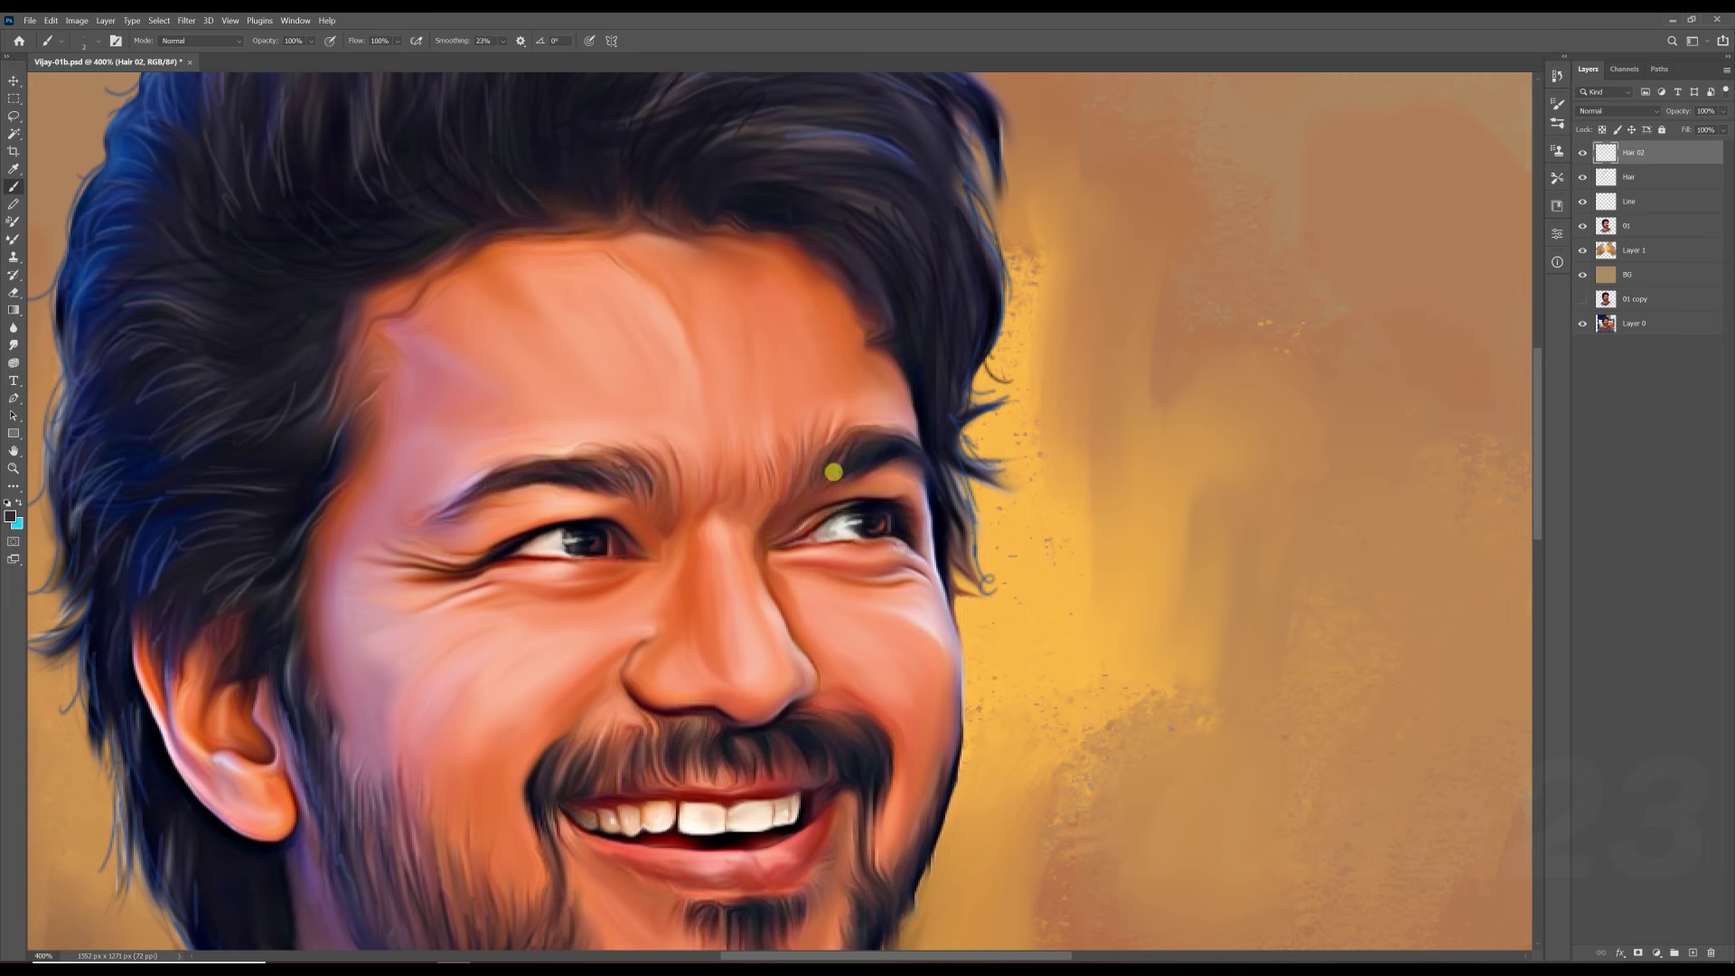
scroll(789, 594, "down", 5)
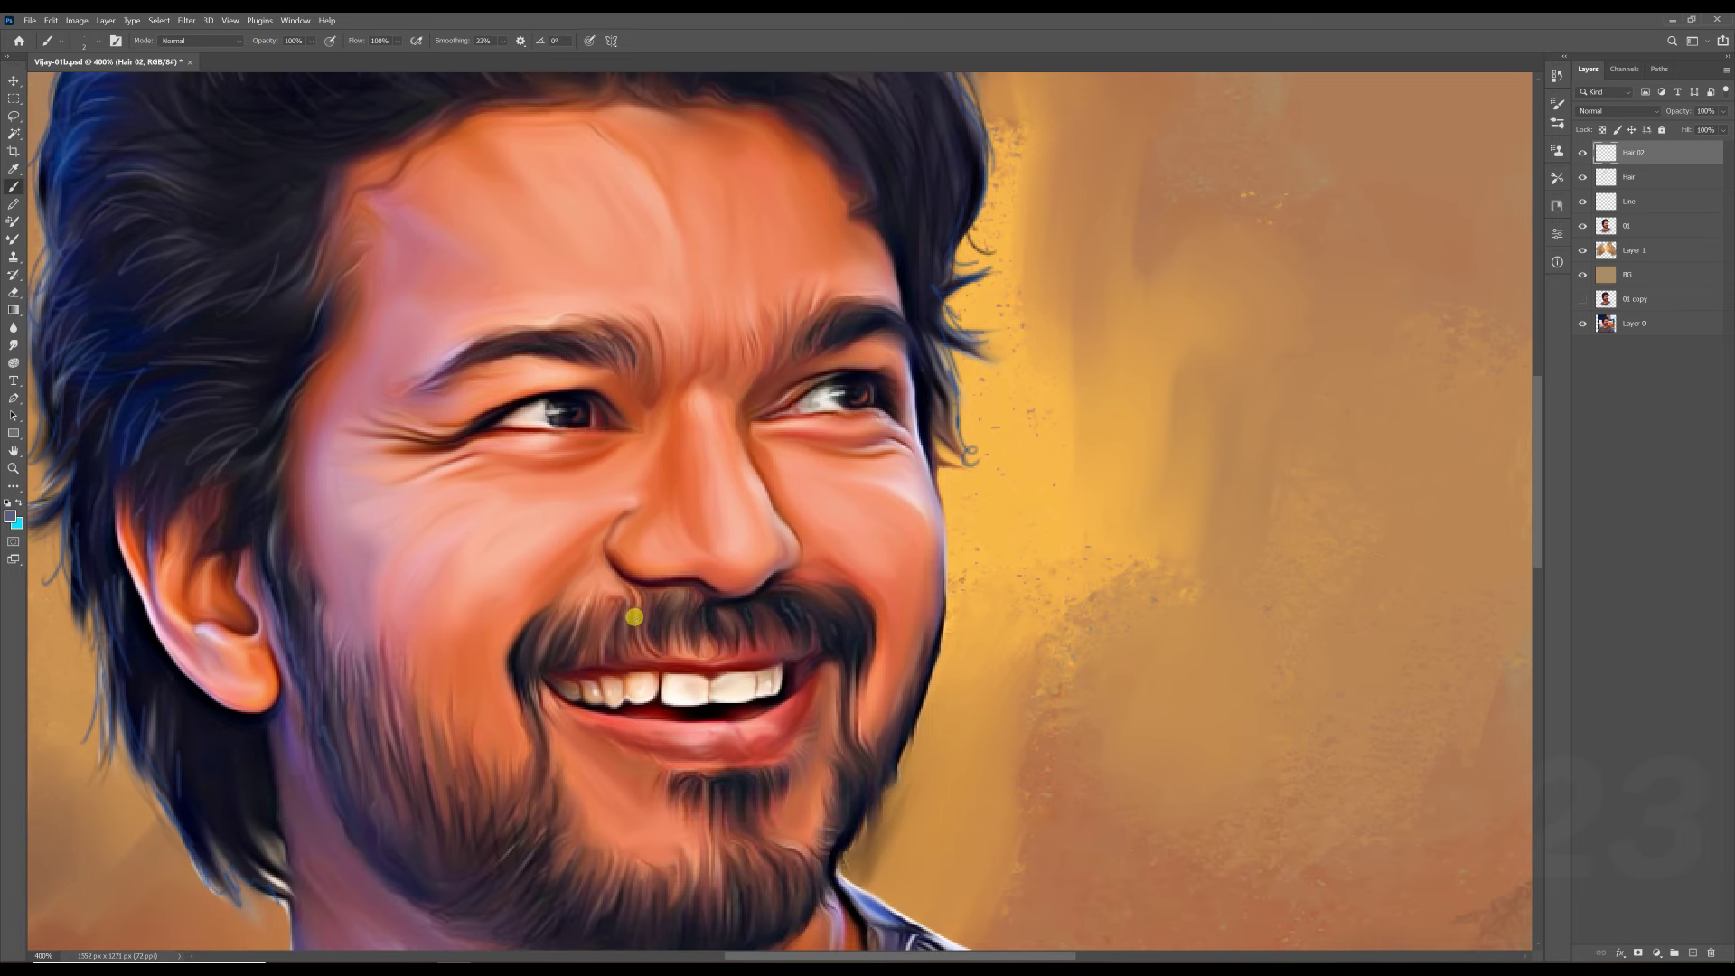
scroll(635, 618, "down", 5)
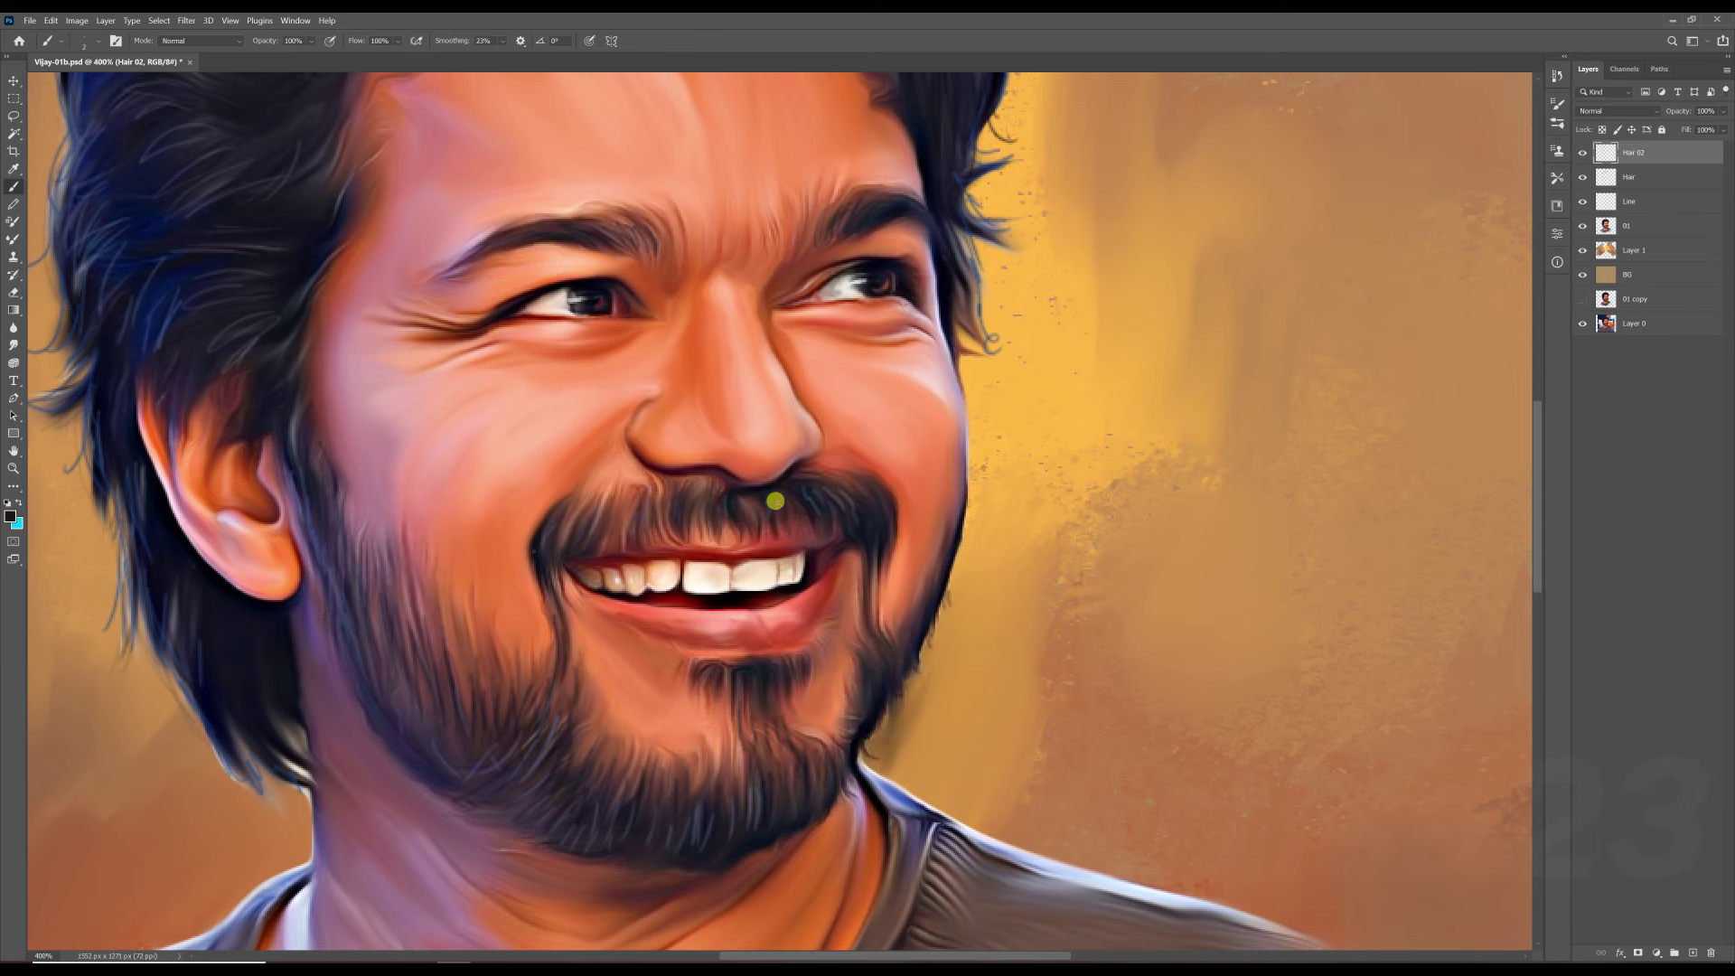
scroll(708, 723, "down", 4)
Fit the painting on screen and save it with Save As.
scroll(666, 627, "down", 1)
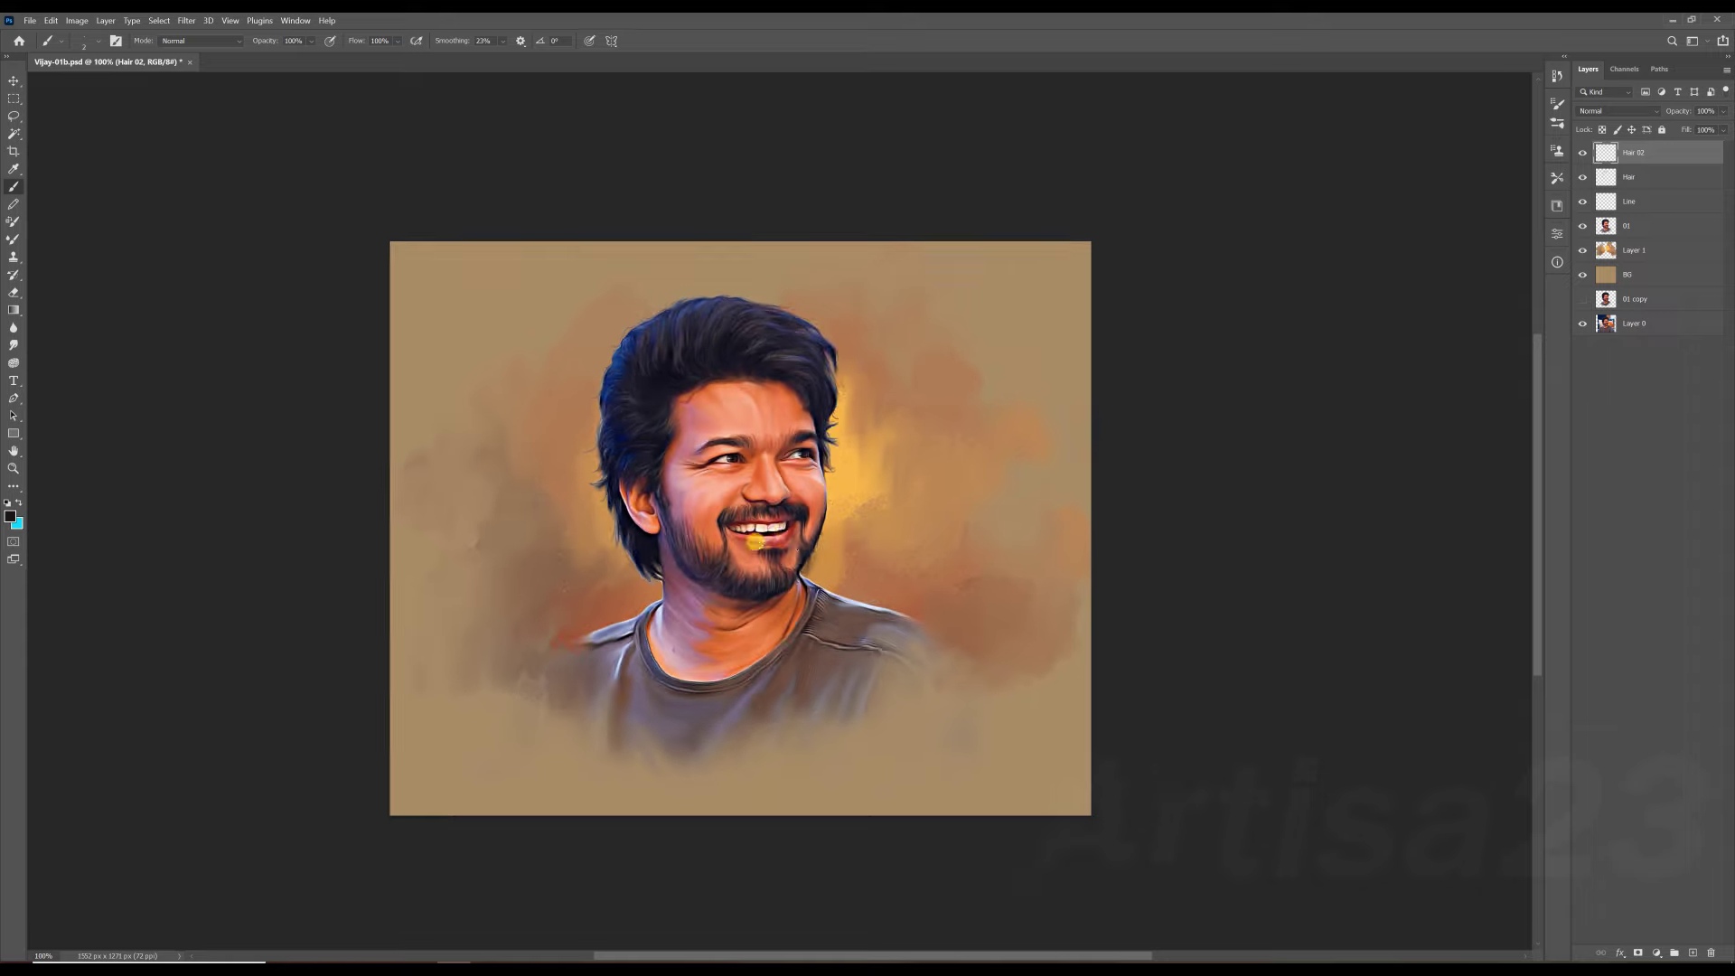
scroll(782, 530, "up", 4)
key("ctrl+0")
key("ctrl+shift+s")
left_click(213, 182)
key("Return")
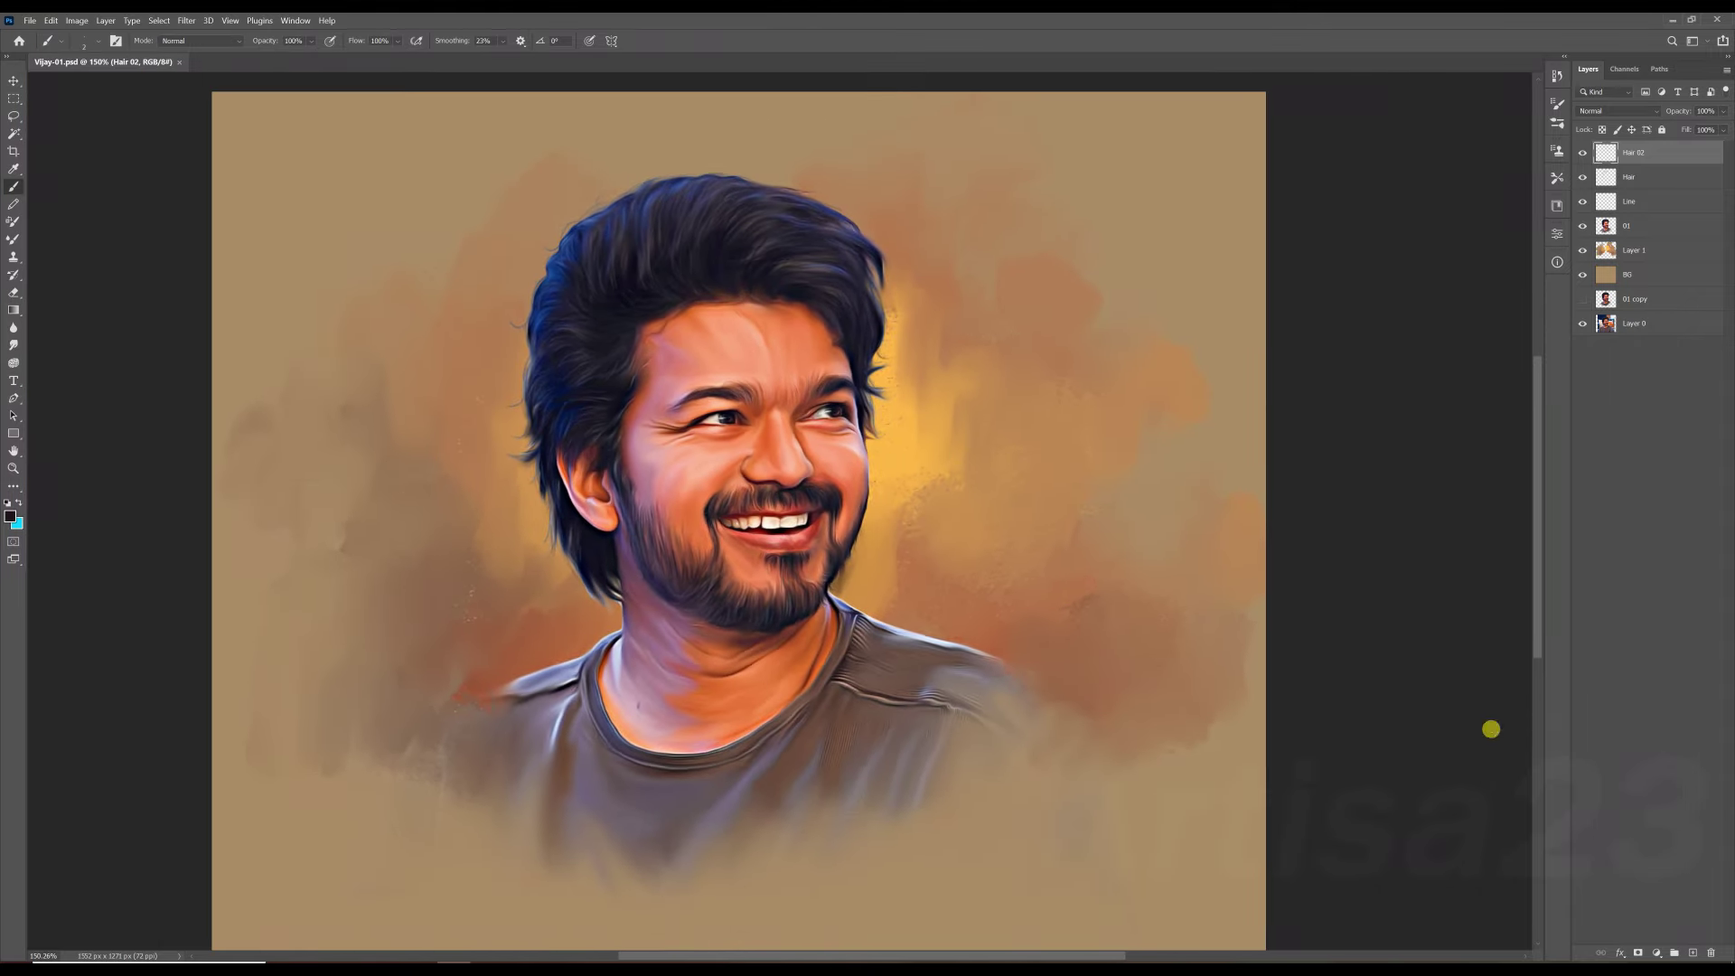
Add a new Color-blend layer, Color 01, with a dark red foreground colour.
left_click(1692, 952)
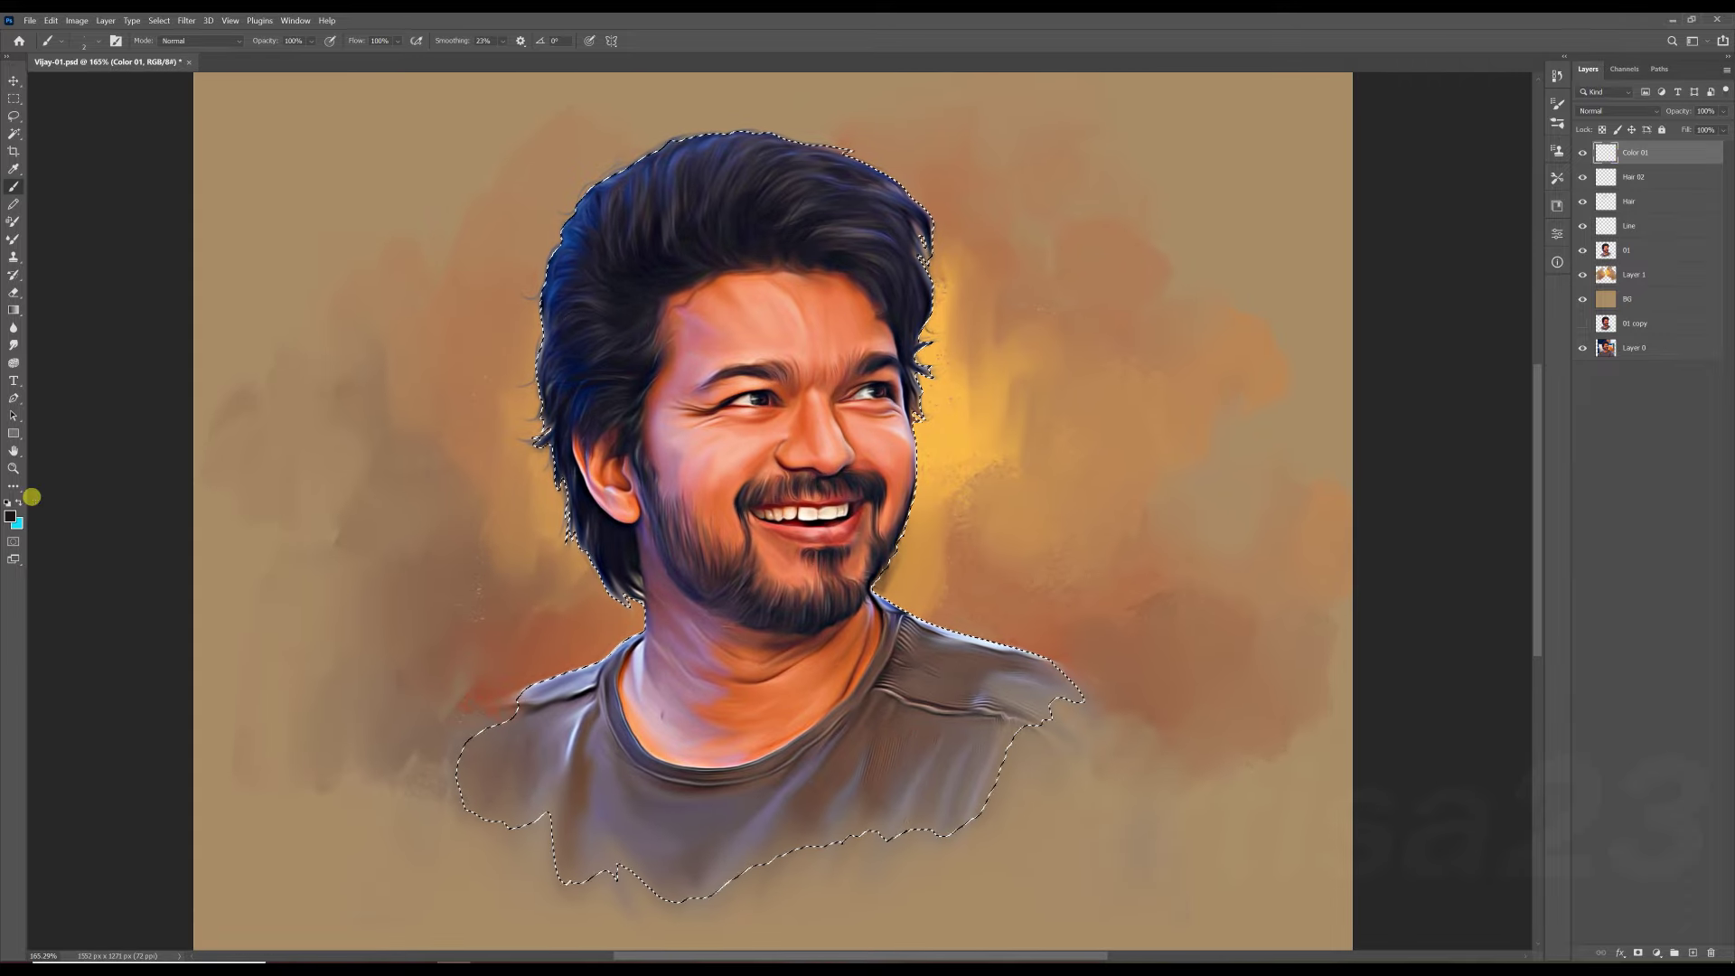
left_click(10, 516)
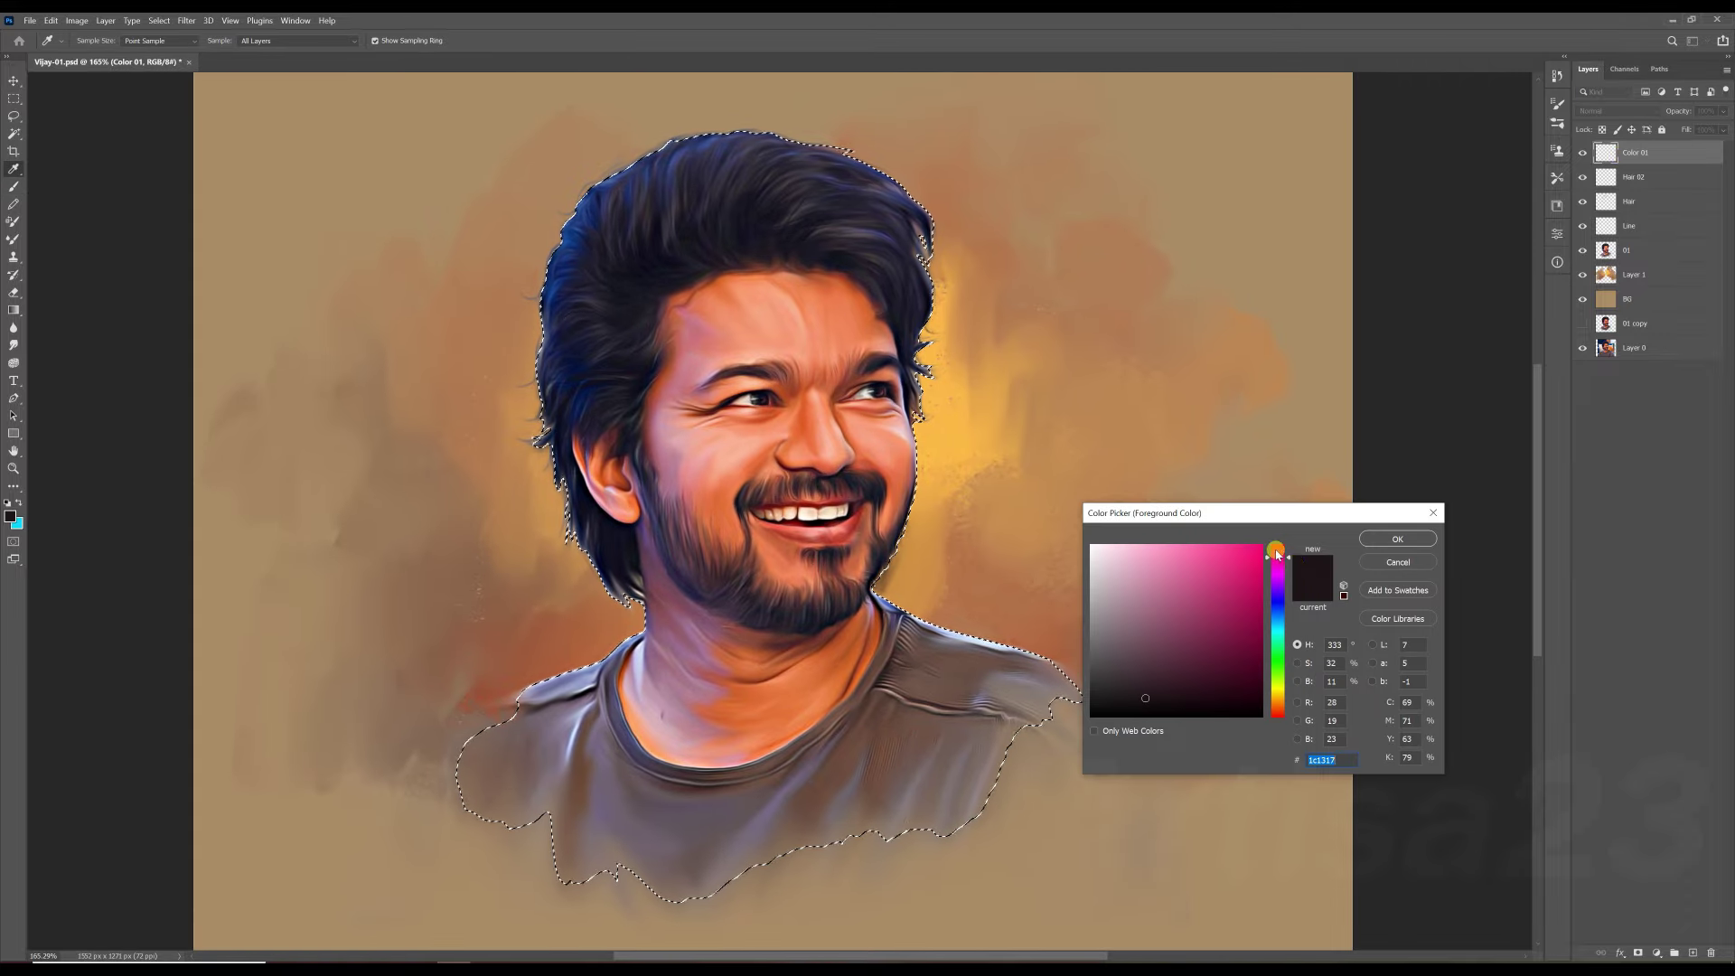
left_click(1397, 538)
left_click(1618, 111)
left_click(1617, 390)
key("b")
Glaze the nose tip, right cheek, forehead and under-eye cheek pink at 35% opacity.
key("bracketleft")
key("bracketleft")
key("bracketleft")
left_click_drag(818, 434, 825, 438)
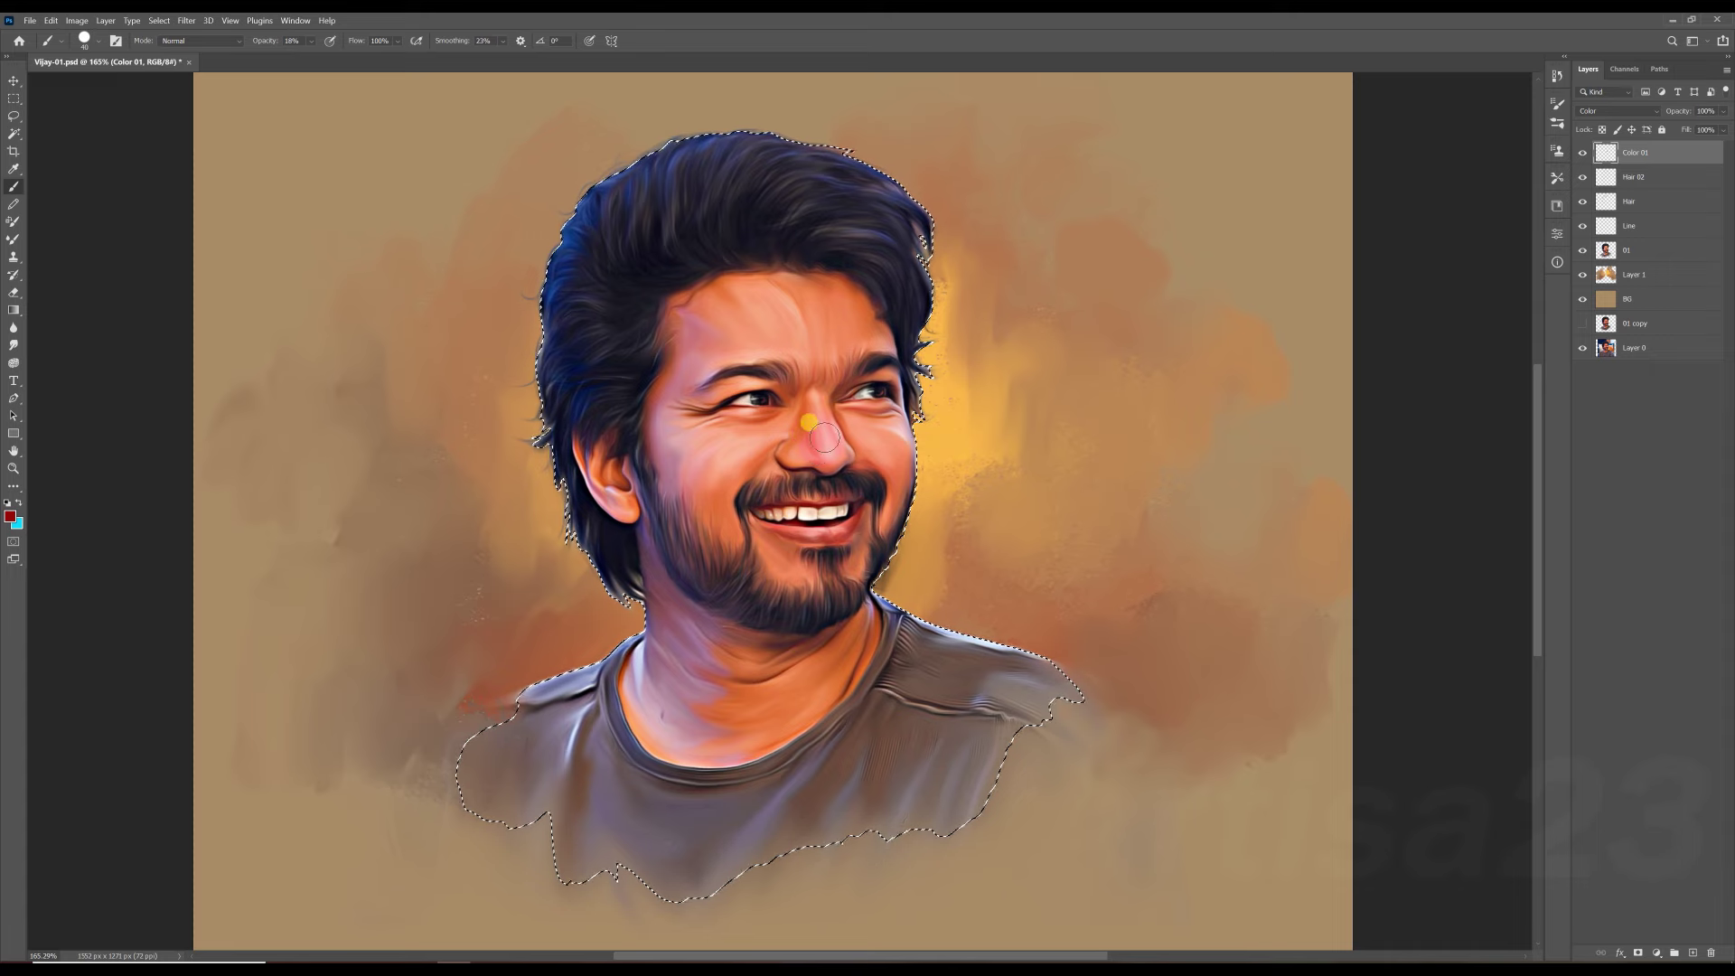
key("3")
key("5")
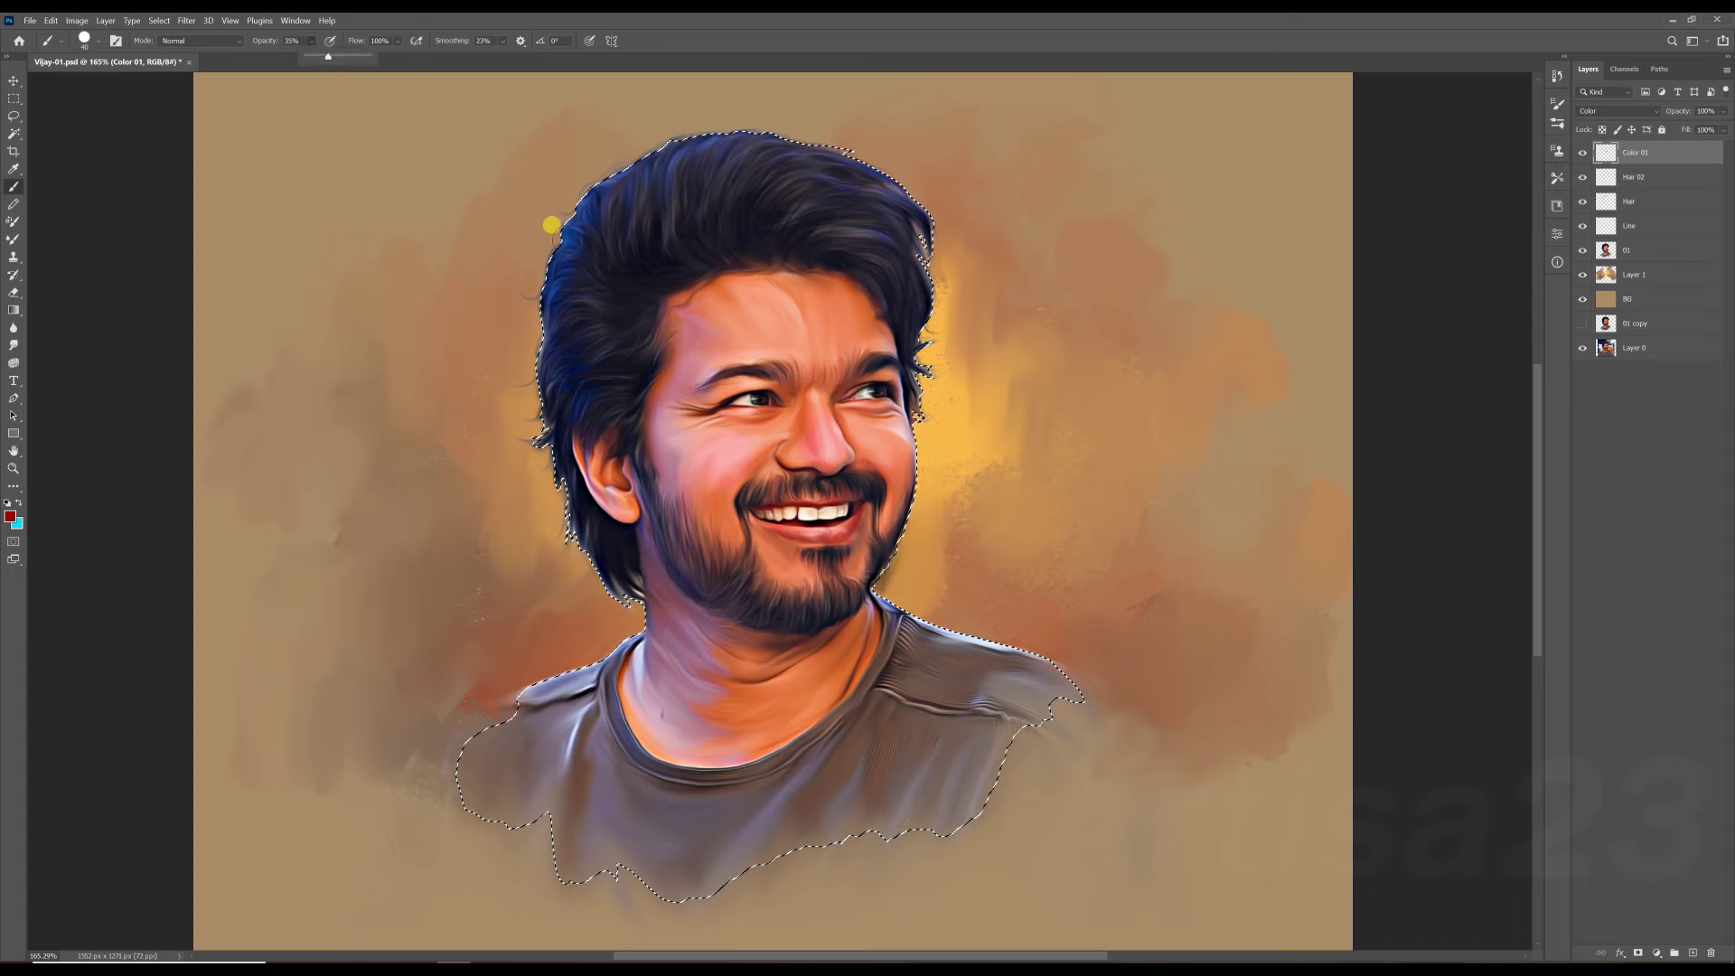
left_click_drag(886, 439, 899, 474)
mouse_move(777, 325)
left_mouse_down()
mouse_move(714, 290)
mouse_move(819, 445)
left_mouse_up()
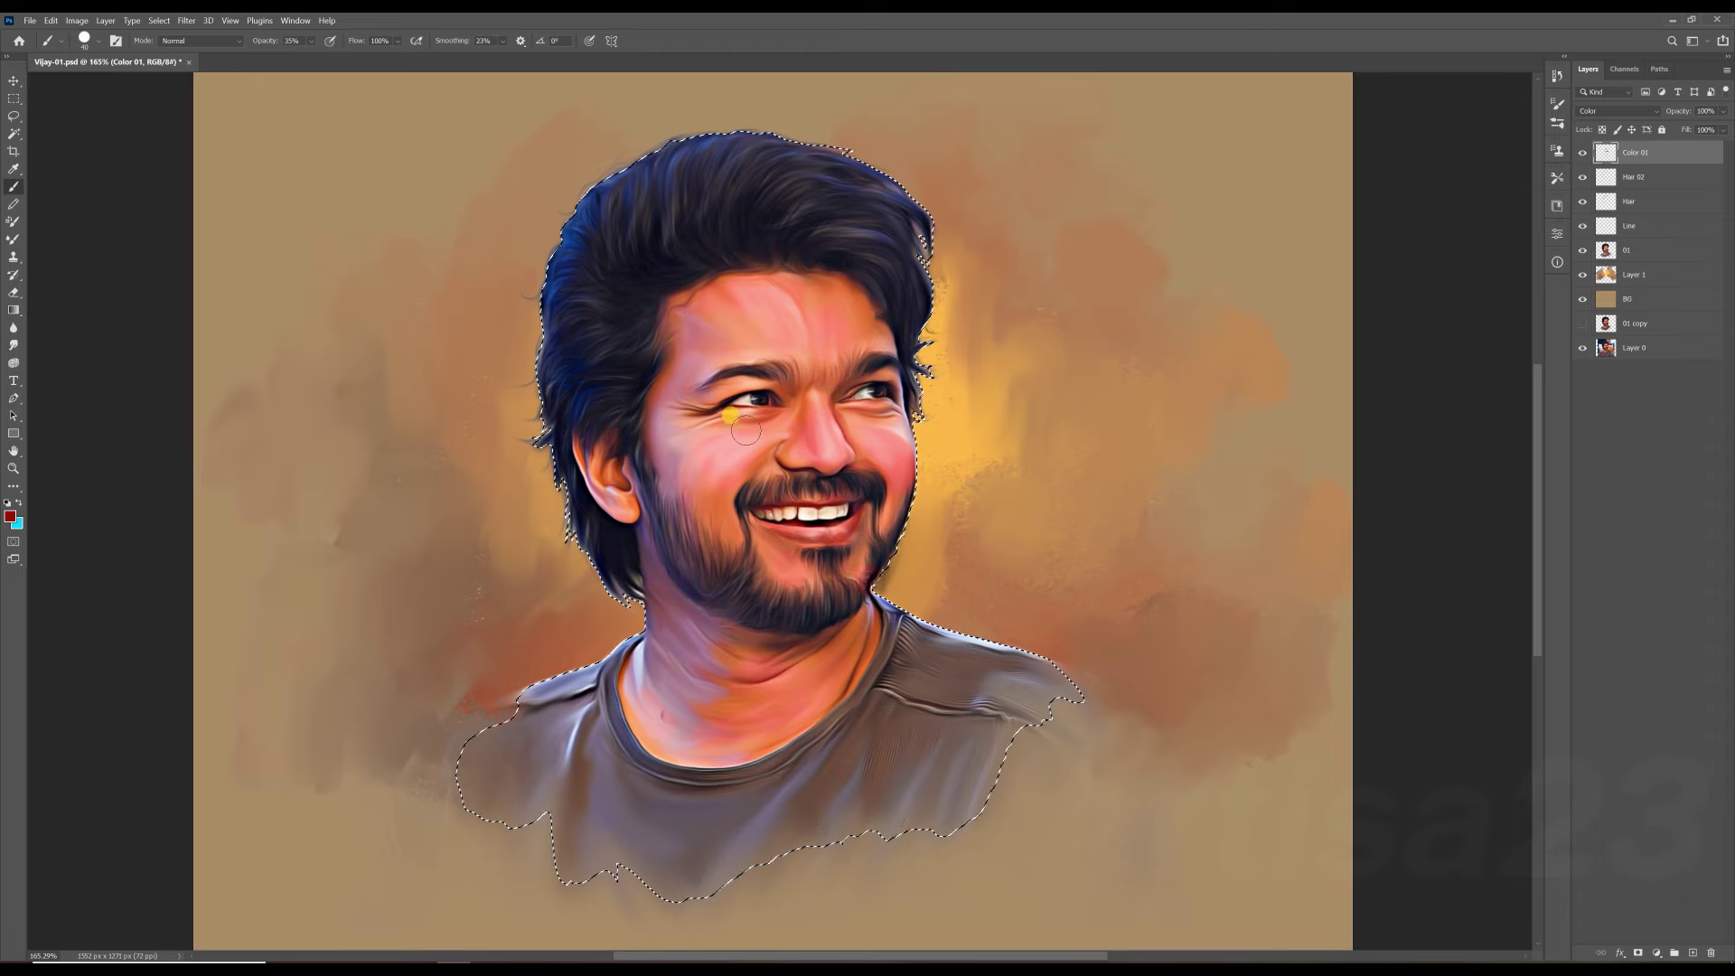
left_click_drag(692, 470, 746, 459)
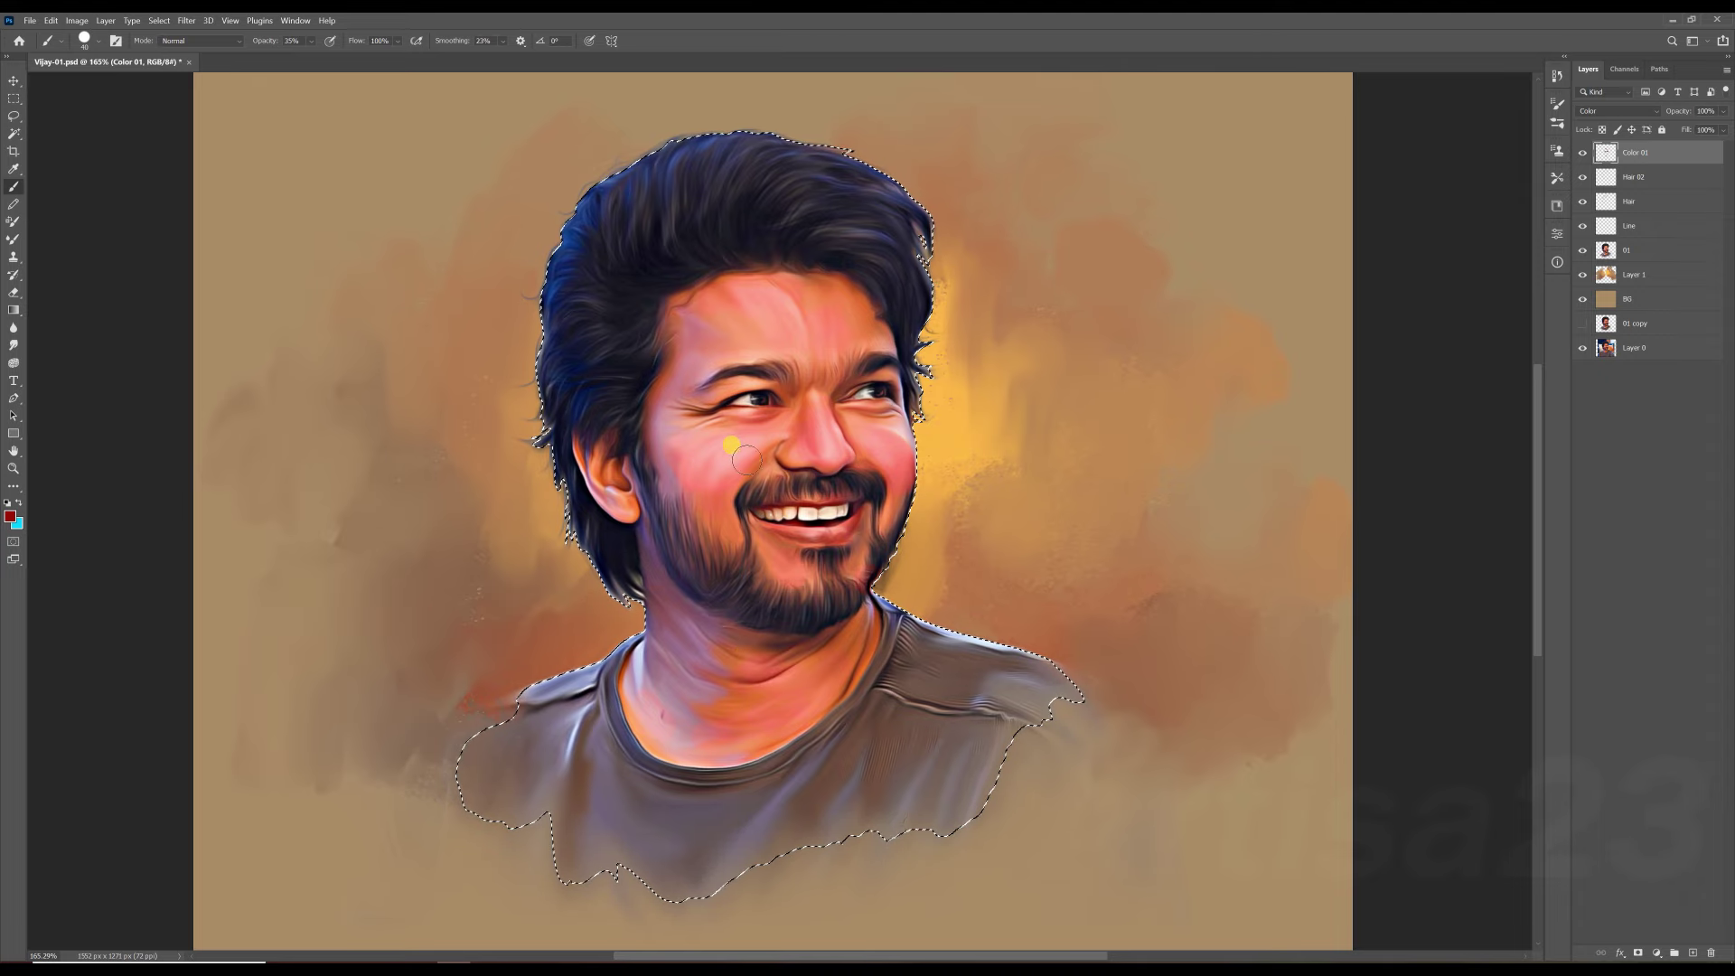
Make layer 01 active with the Smudge tool, fit the image, and create a new layer.
left_click(762, 296, "ctrl")
key("r")
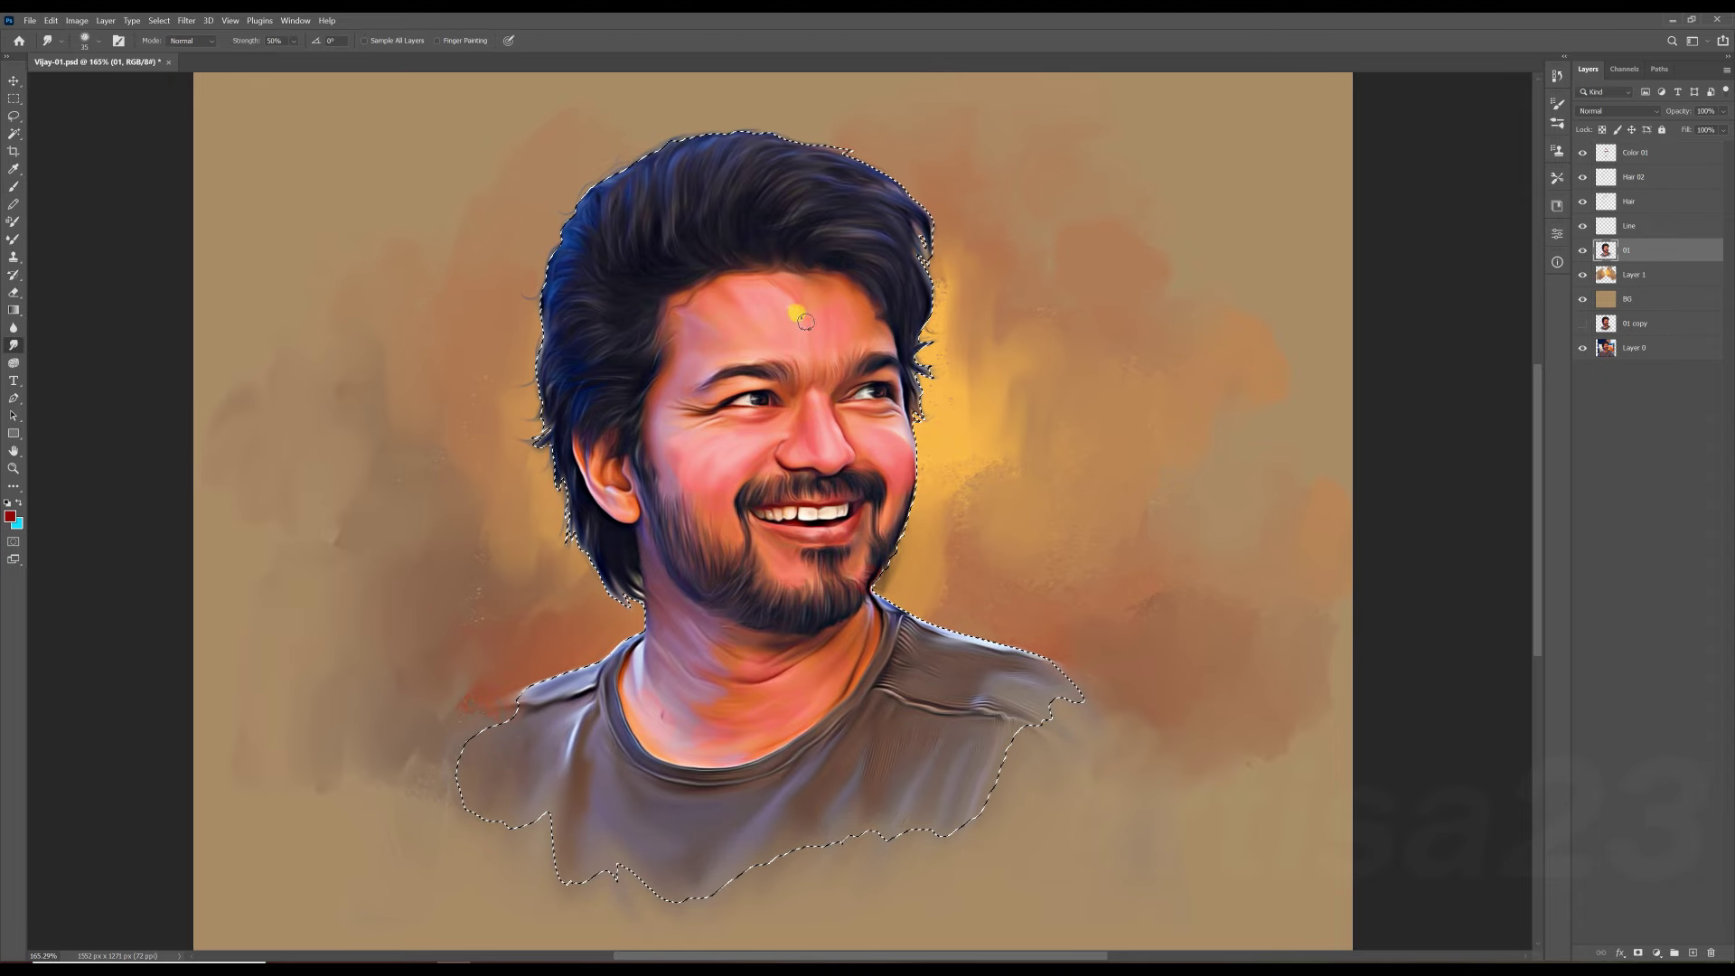
scroll(838, 378, "up", 1)
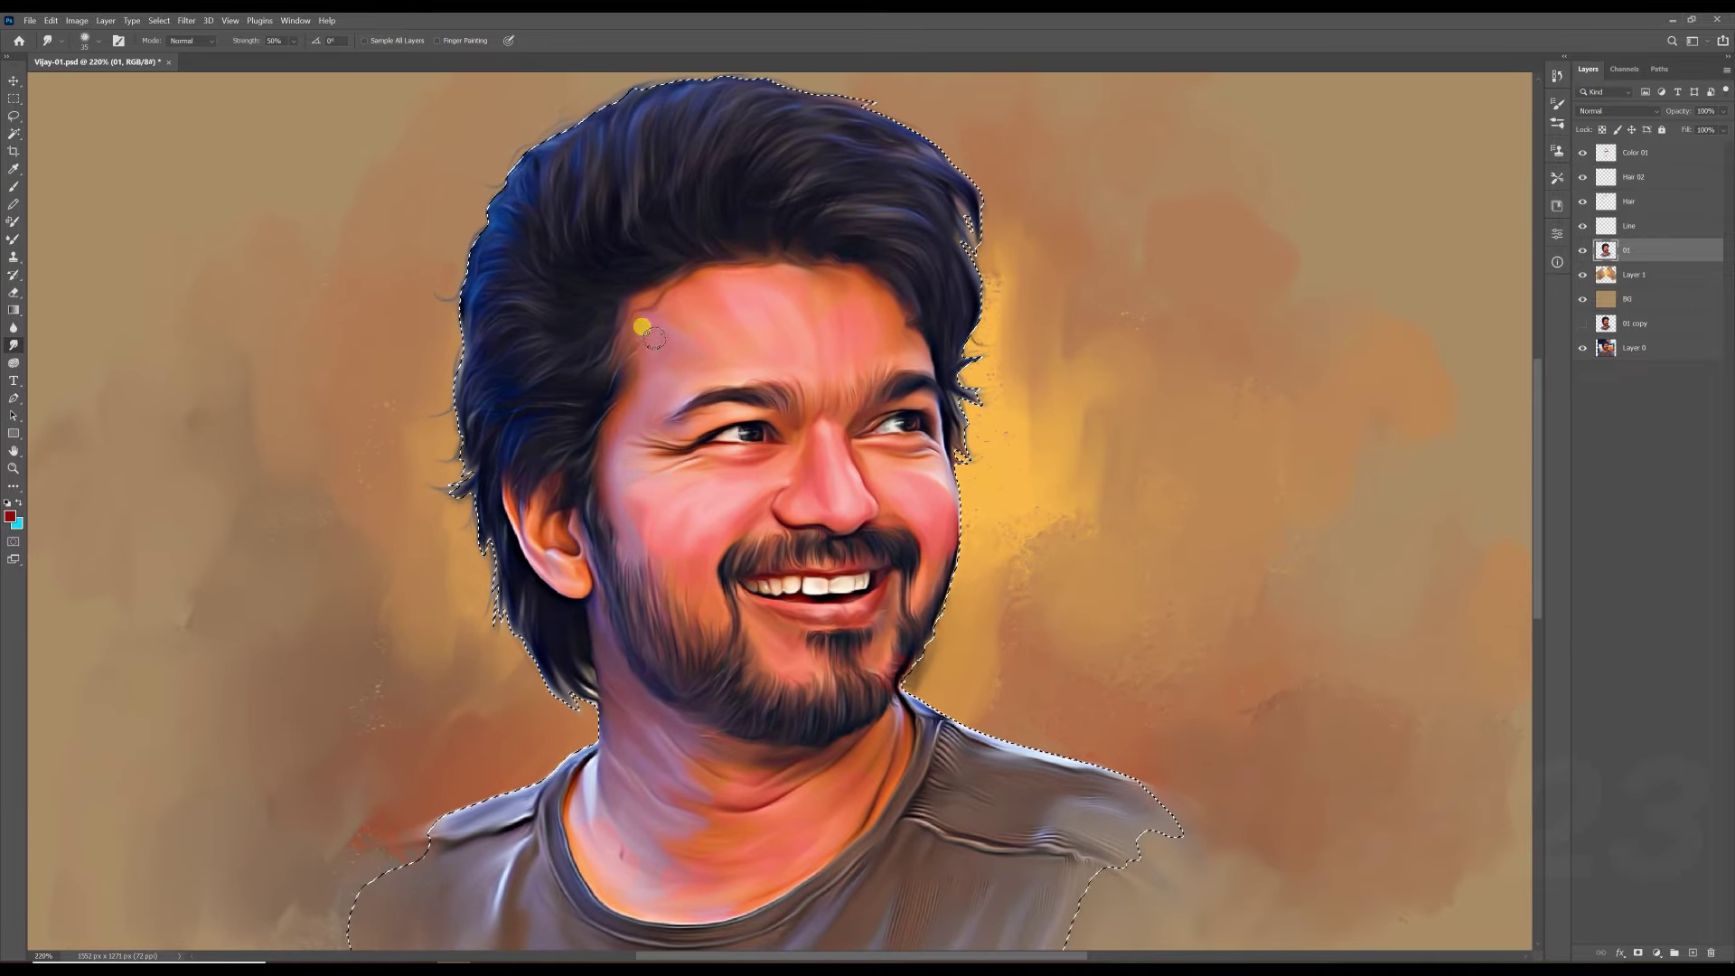
key("ctrl+0")
scroll(799, 452, "up", 1)
key("ctrl+shift+alt+n")
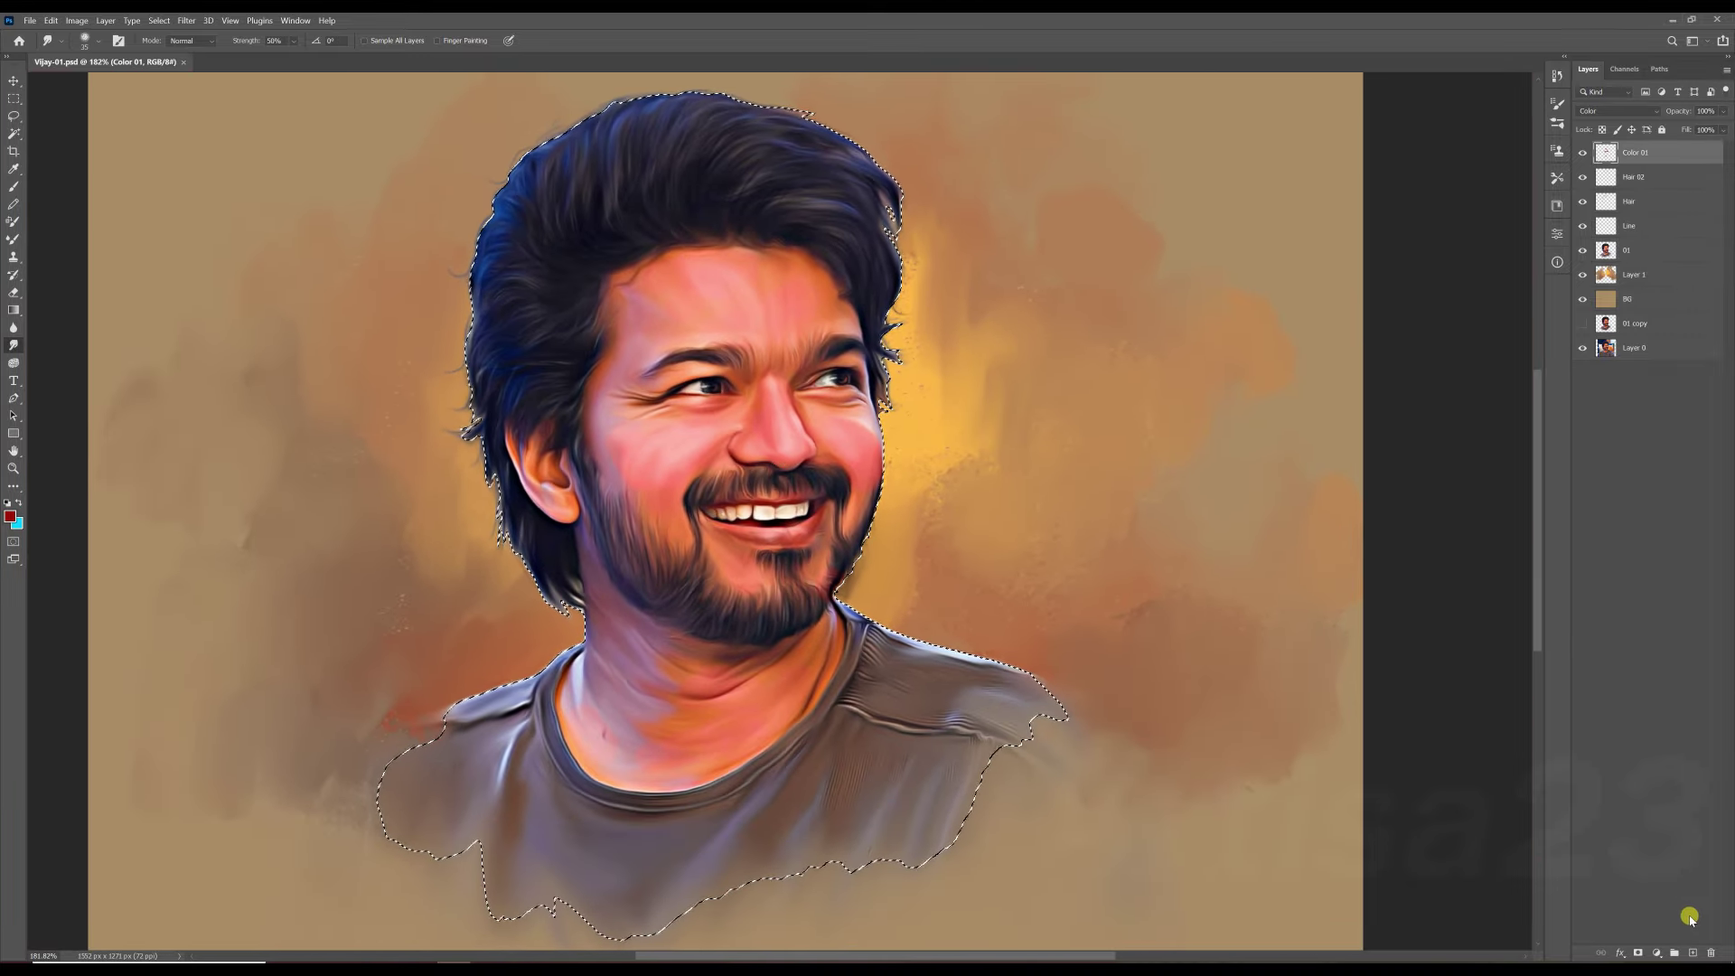
Rename the new layer 'Color 02' and make it active.
double_click(1631, 152)
type("Color 02")
key("Return")
scroll(215, 198, "down", 2)
key("alt+bracketright")
left_click(13, 187)
Set a yellow foreground colour, Color blend mode and a 30 px brush.
left_click(10, 516)
left_click(1252, 553)
left_click(1389, 531)
left_click(1617, 110)
left_click(1604, 433)
key("bracketleft")
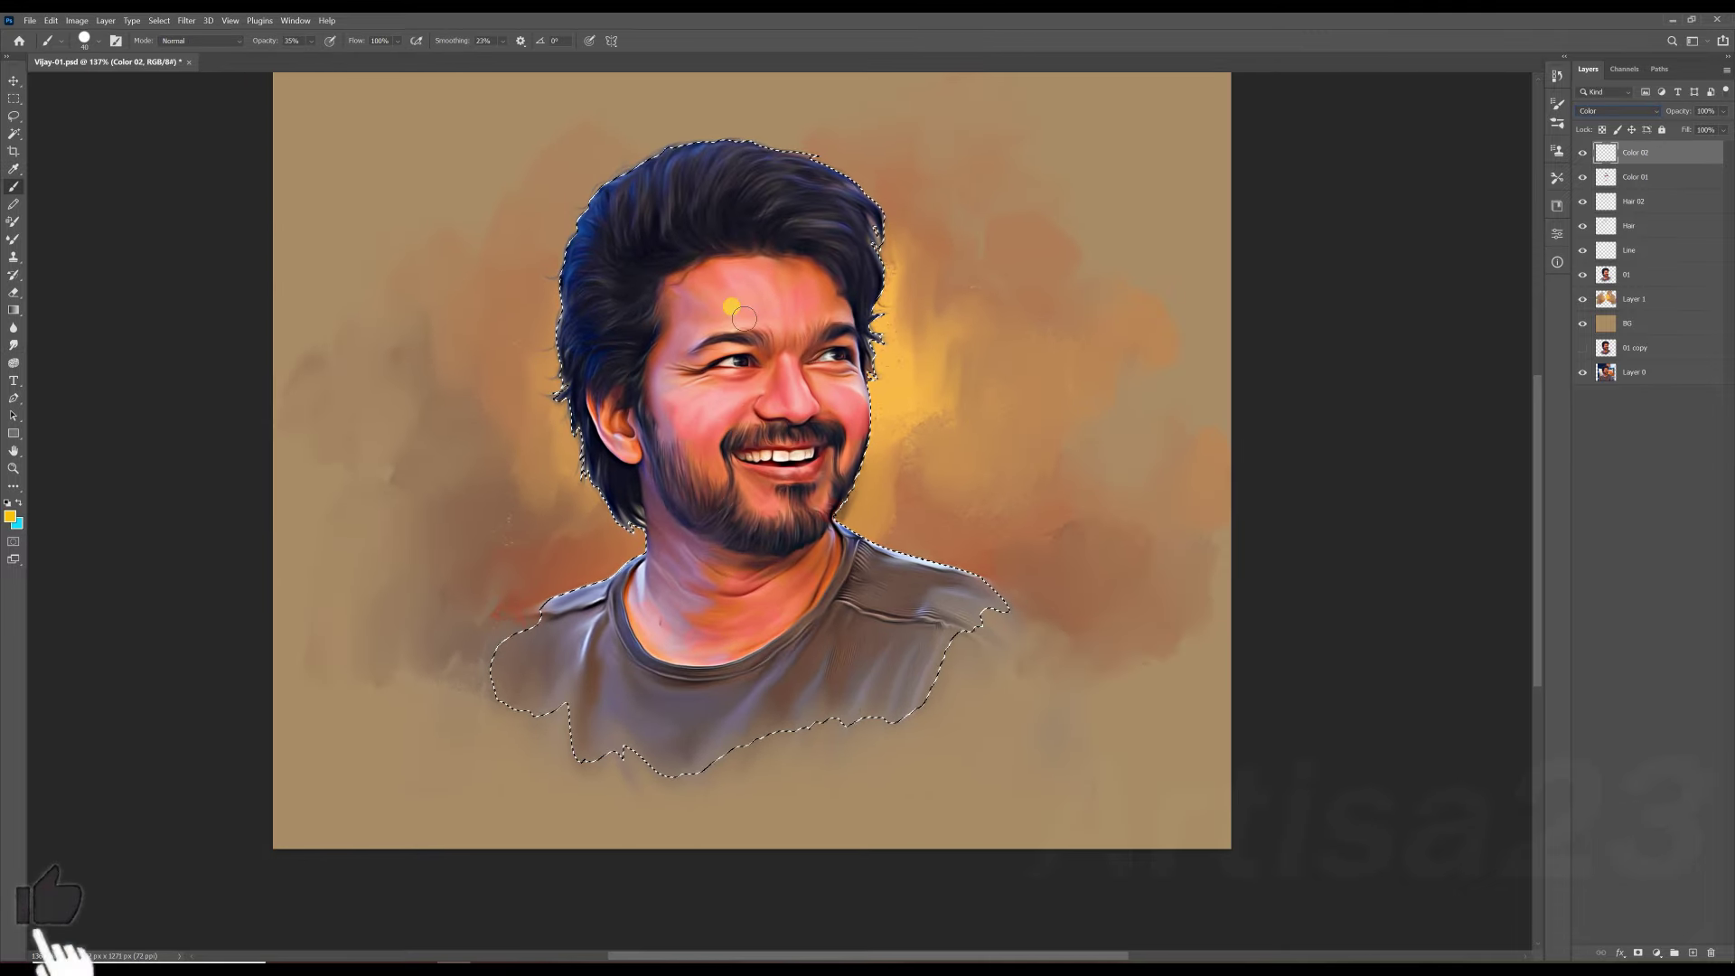
Paint yellow patches on the cheek, beard, forehead and neck.
left_click_drag(693, 453, 750, 487)
scroll(820, 485, "up", 2)
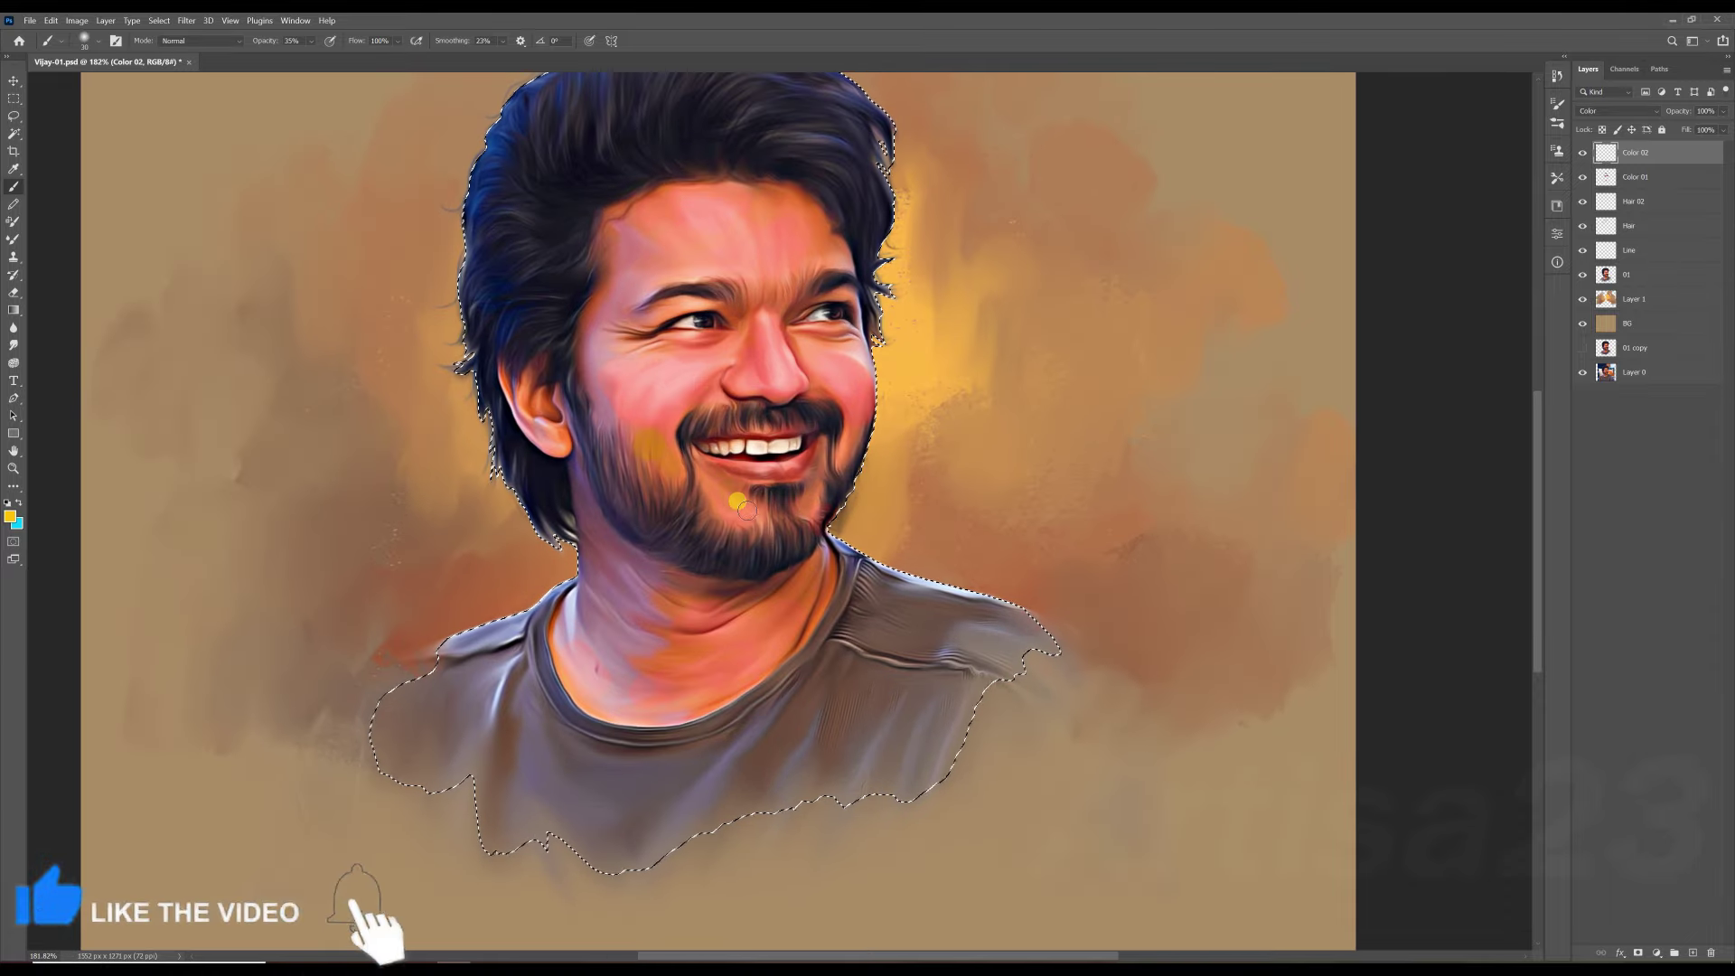
left_click_drag(641, 262, 768, 217)
left_click_drag(777, 632, 707, 649)
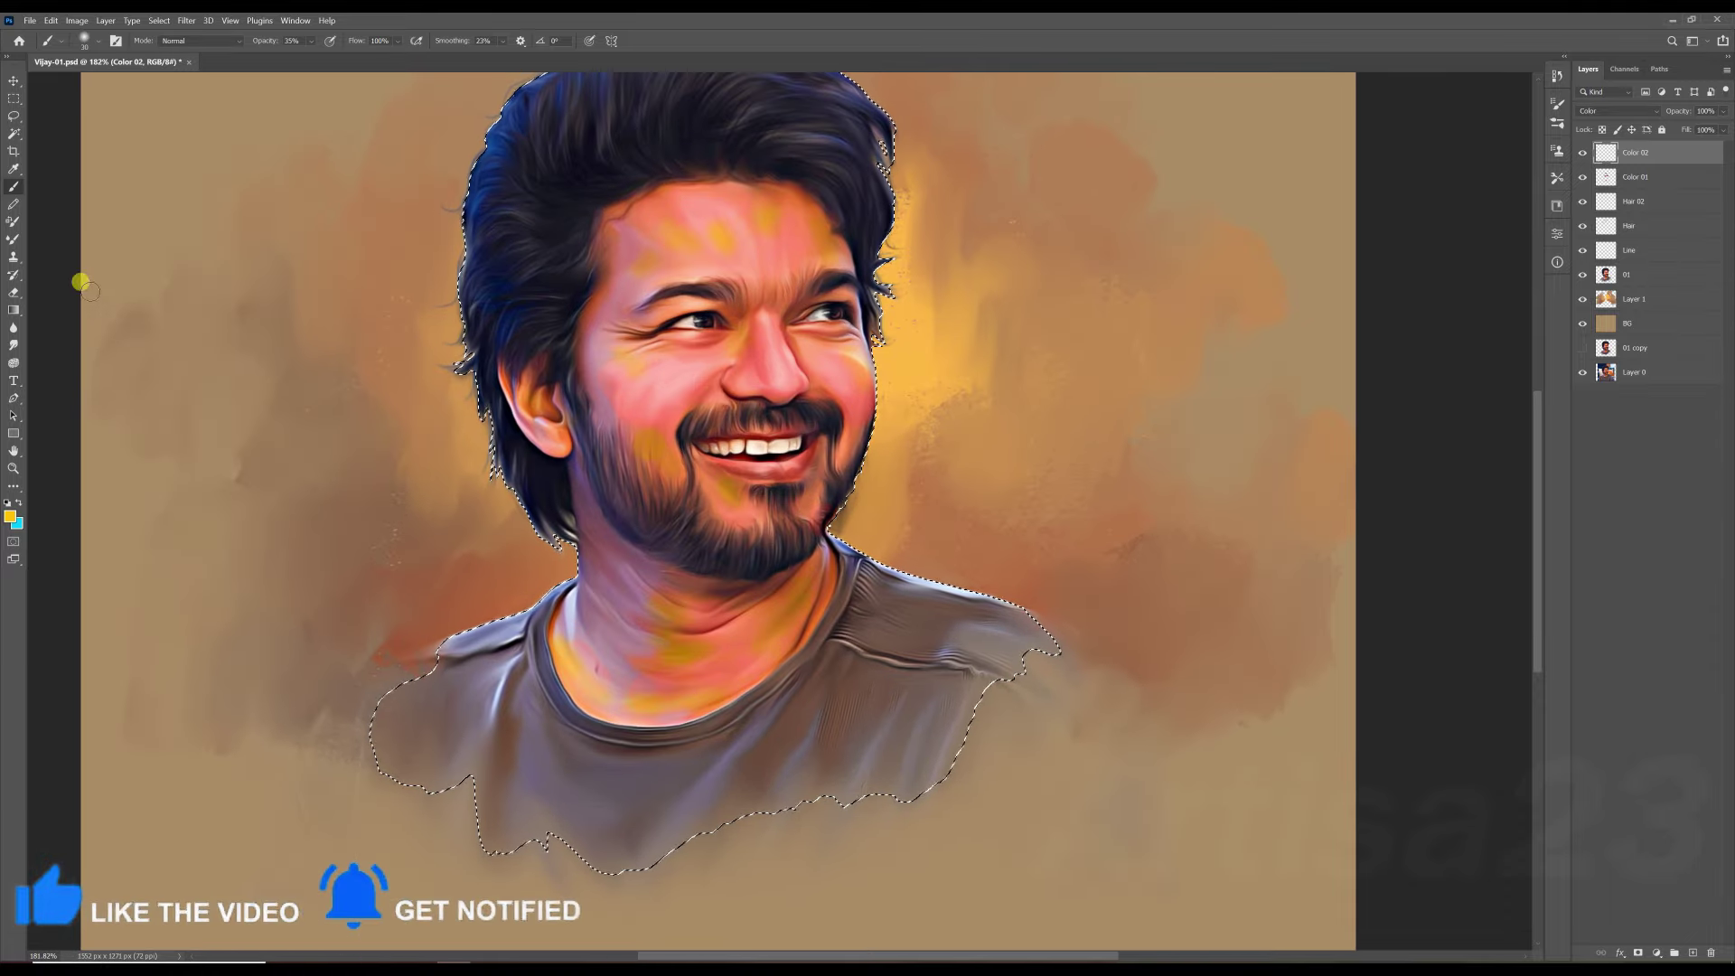
scroll(666, 372, "down", 1)
Smudge the yellow patches into the forehead, cheek and neck.
key("r")
scroll(527, 228, "up", 1)
scroll(633, 271, "up", 1)
scroll(735, 295, "up", 1)
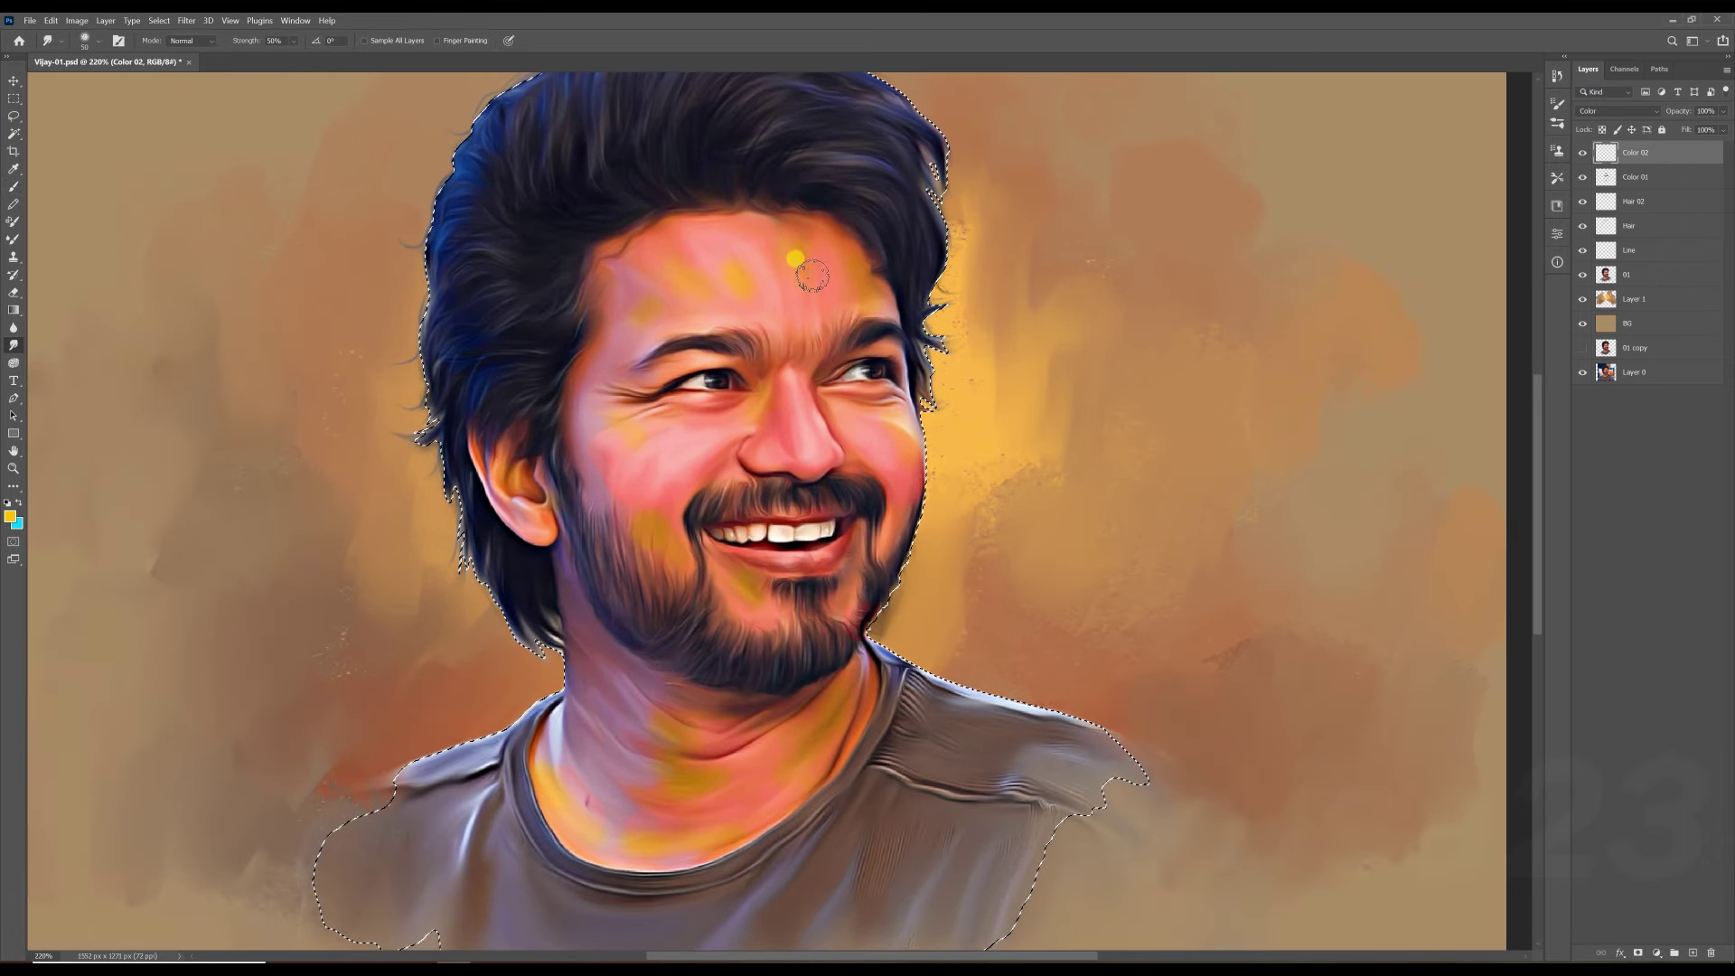
left_click_drag(735, 295, 709, 287)
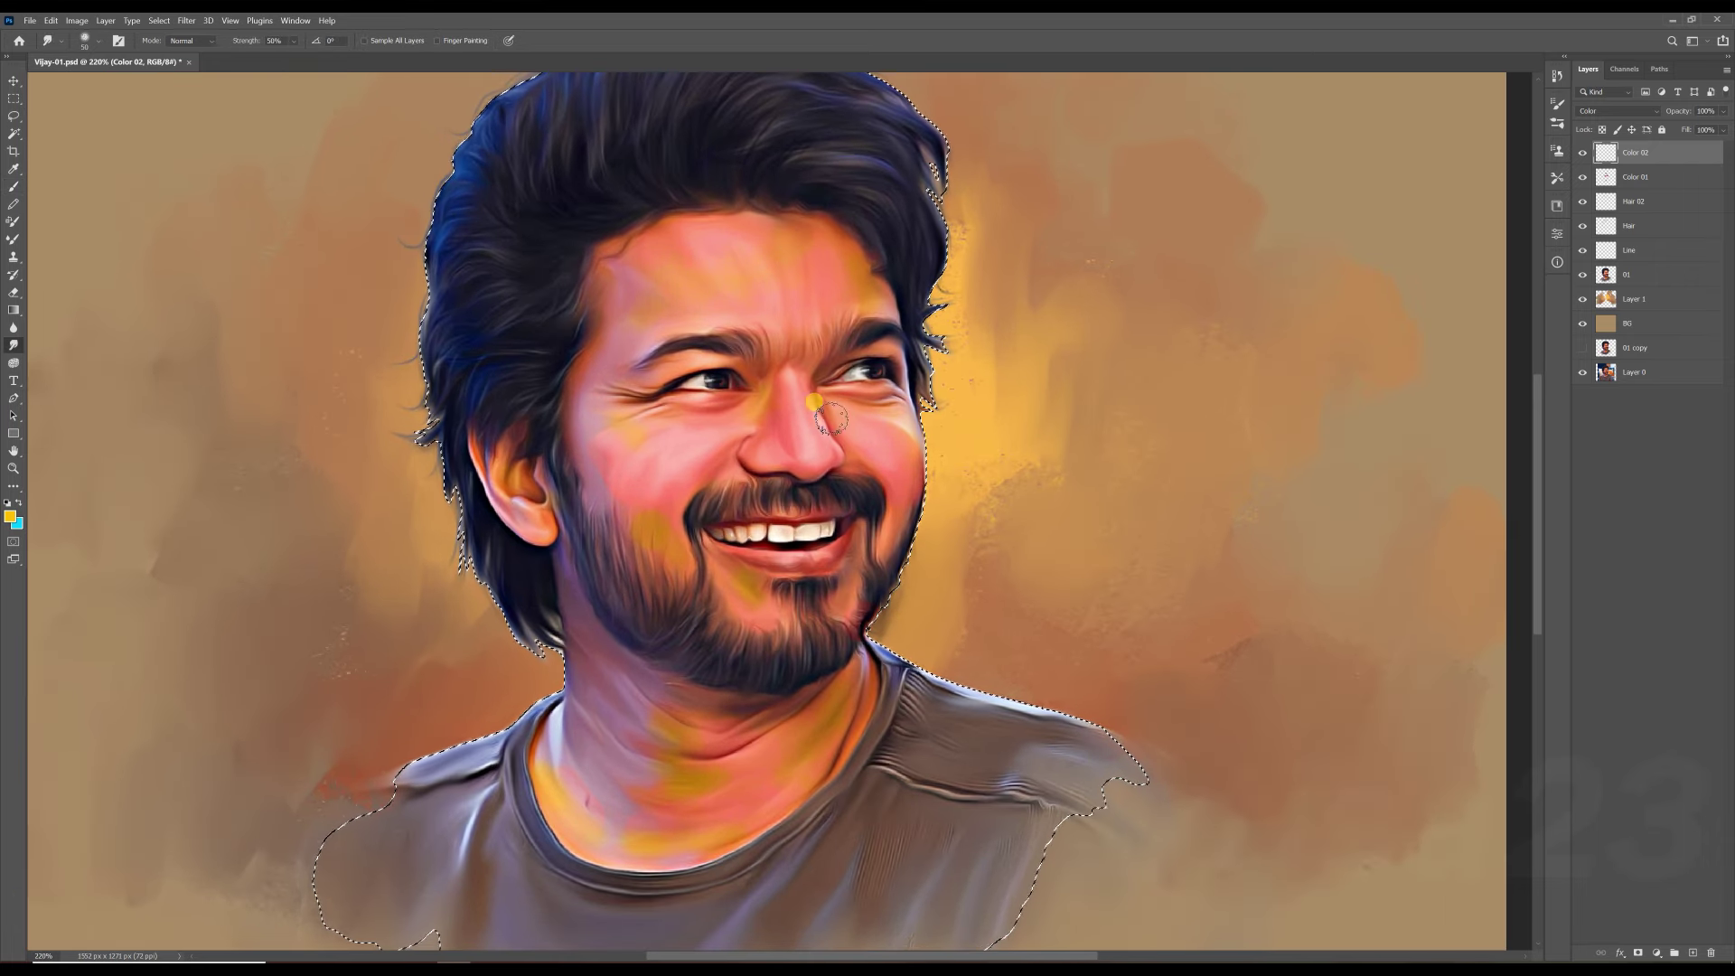
mouse_move(630, 504)
left_mouse_down()
mouse_move(666, 573)
mouse_move(795, 689)
mouse_move(632, 716)
mouse_move(719, 831)
left_mouse_up()
Retune the yellow glaze with a slight cyan Color Balance shift and a +42 hue shift.
key("ctrl+0")
left_click(77, 19)
left_click(262, 181)
left_click_drag(1160, 365, 1159, 359)
left_click(1305, 338)
left_click(77, 20)
left_click(286, 121)
mouse_move(1313, 429)
left_mouse_down()
mouse_move(1338, 429)
mouse_move(1303, 424)
left_mouse_up()
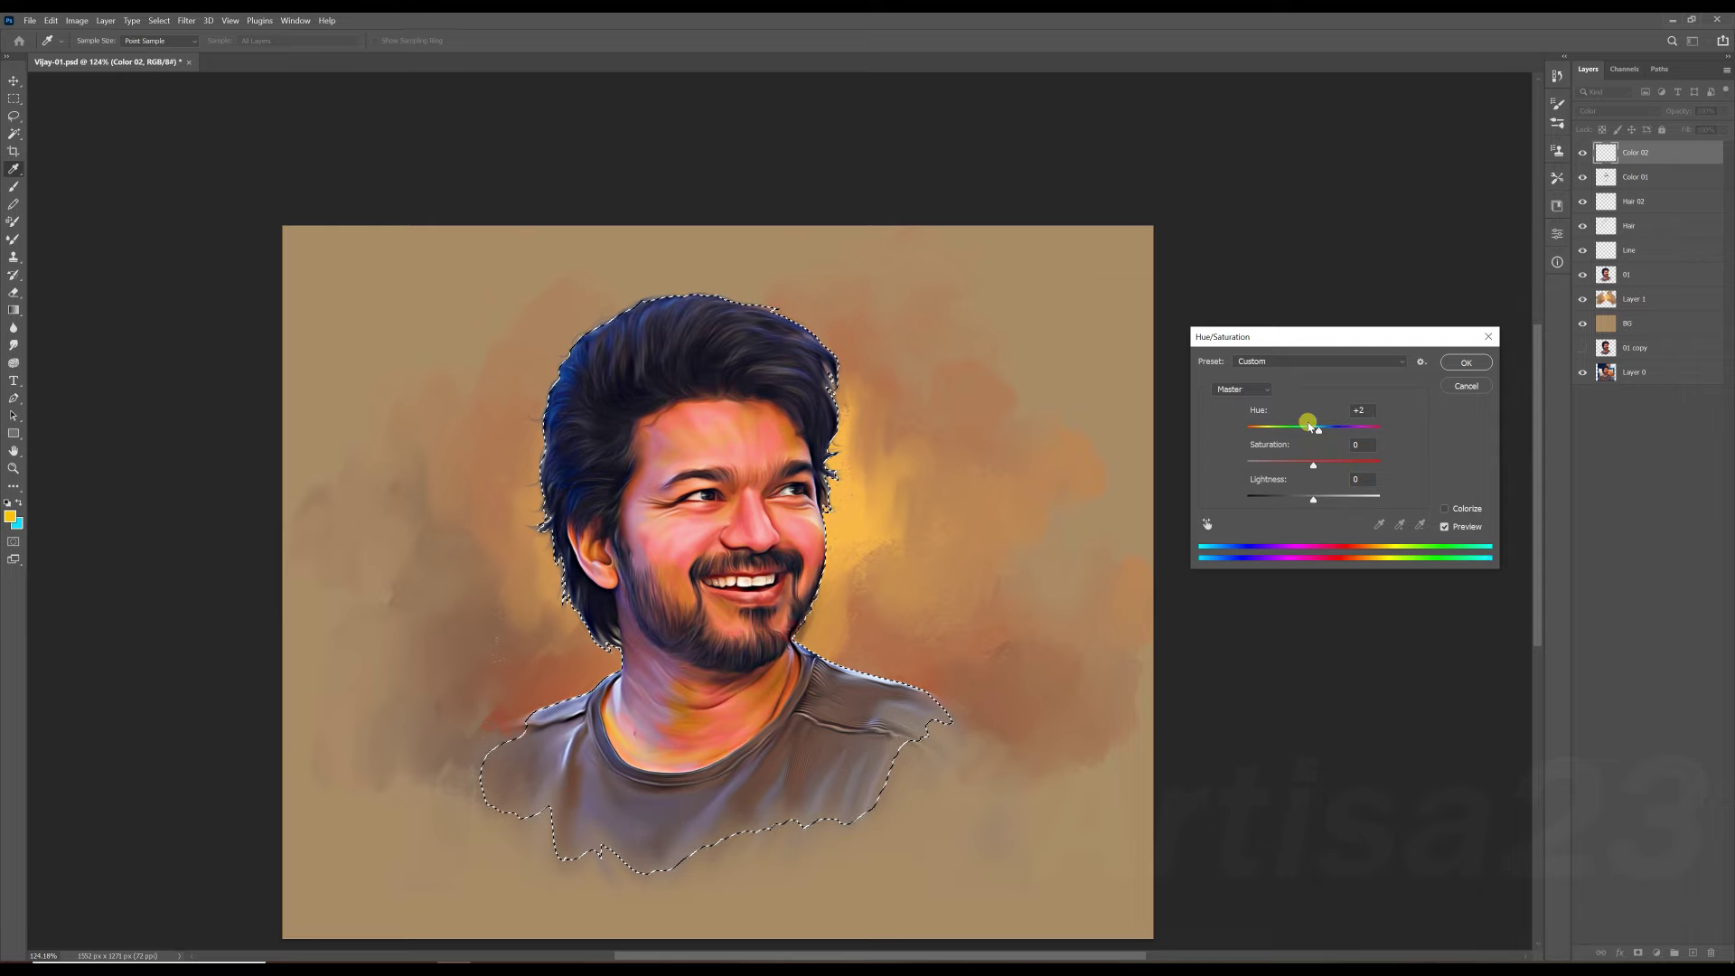
key("Return")
Raise the Smudge tool strength to 63%.
scroll(667, 383, "up", 3)
left_click(13, 346)
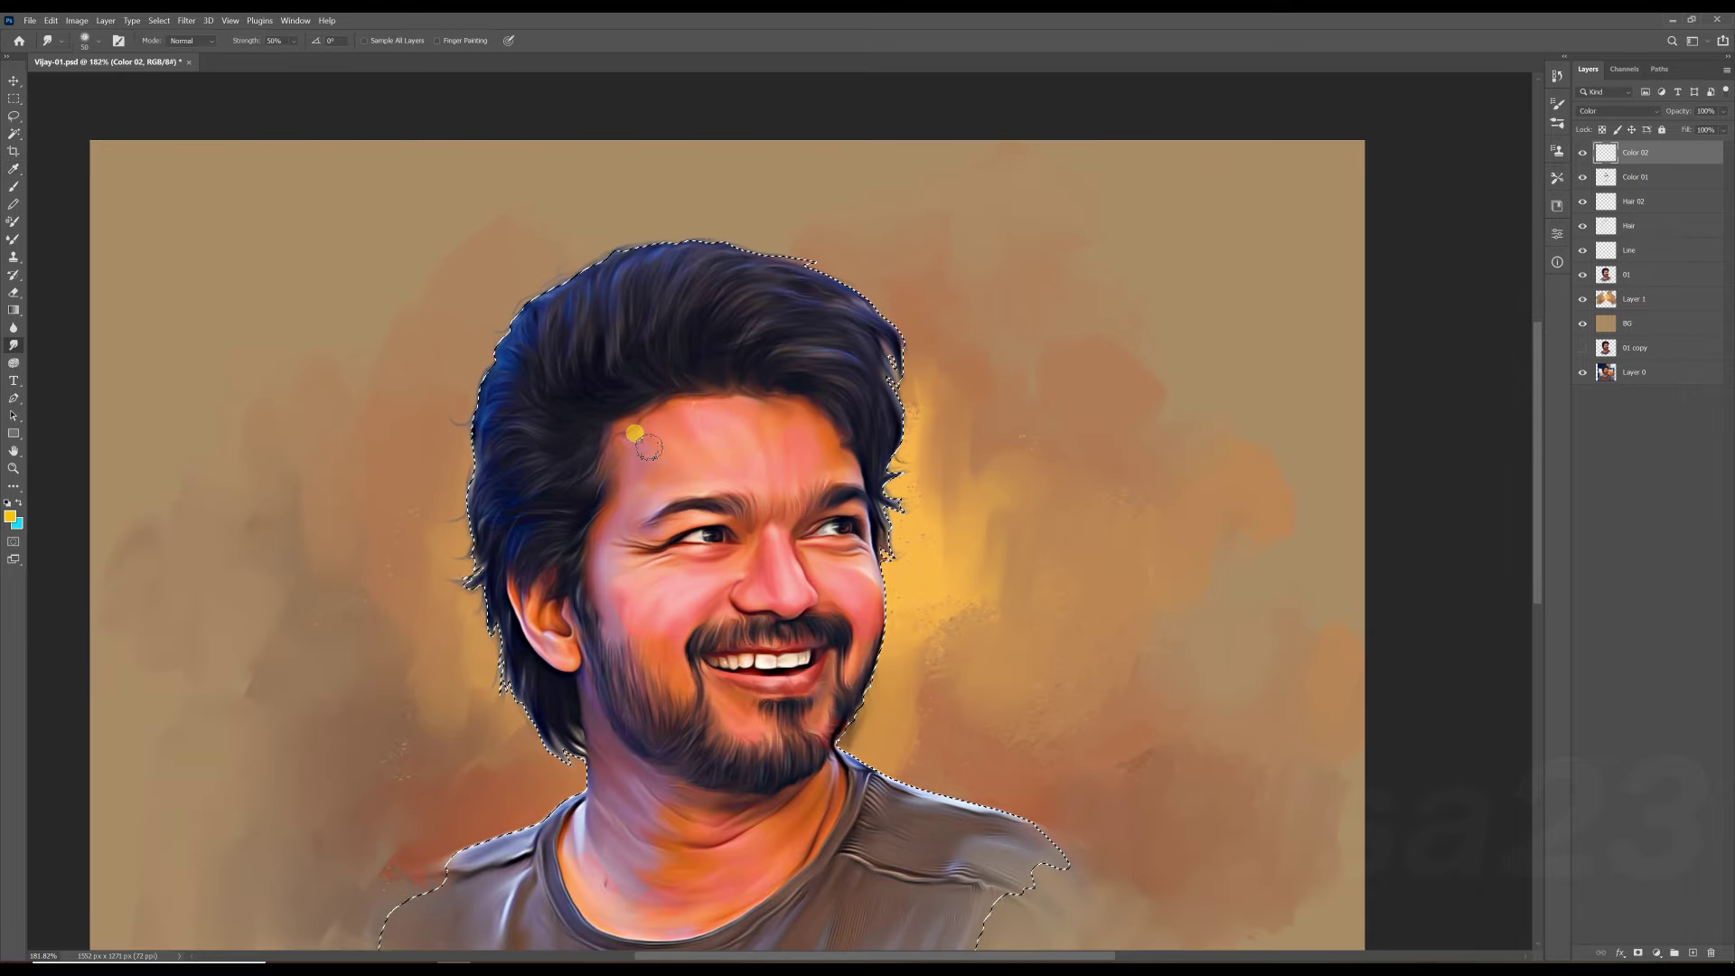
left_click(294, 40)
left_click_drag(303, 52, 312, 51)
scroll(691, 391, "down", 2)
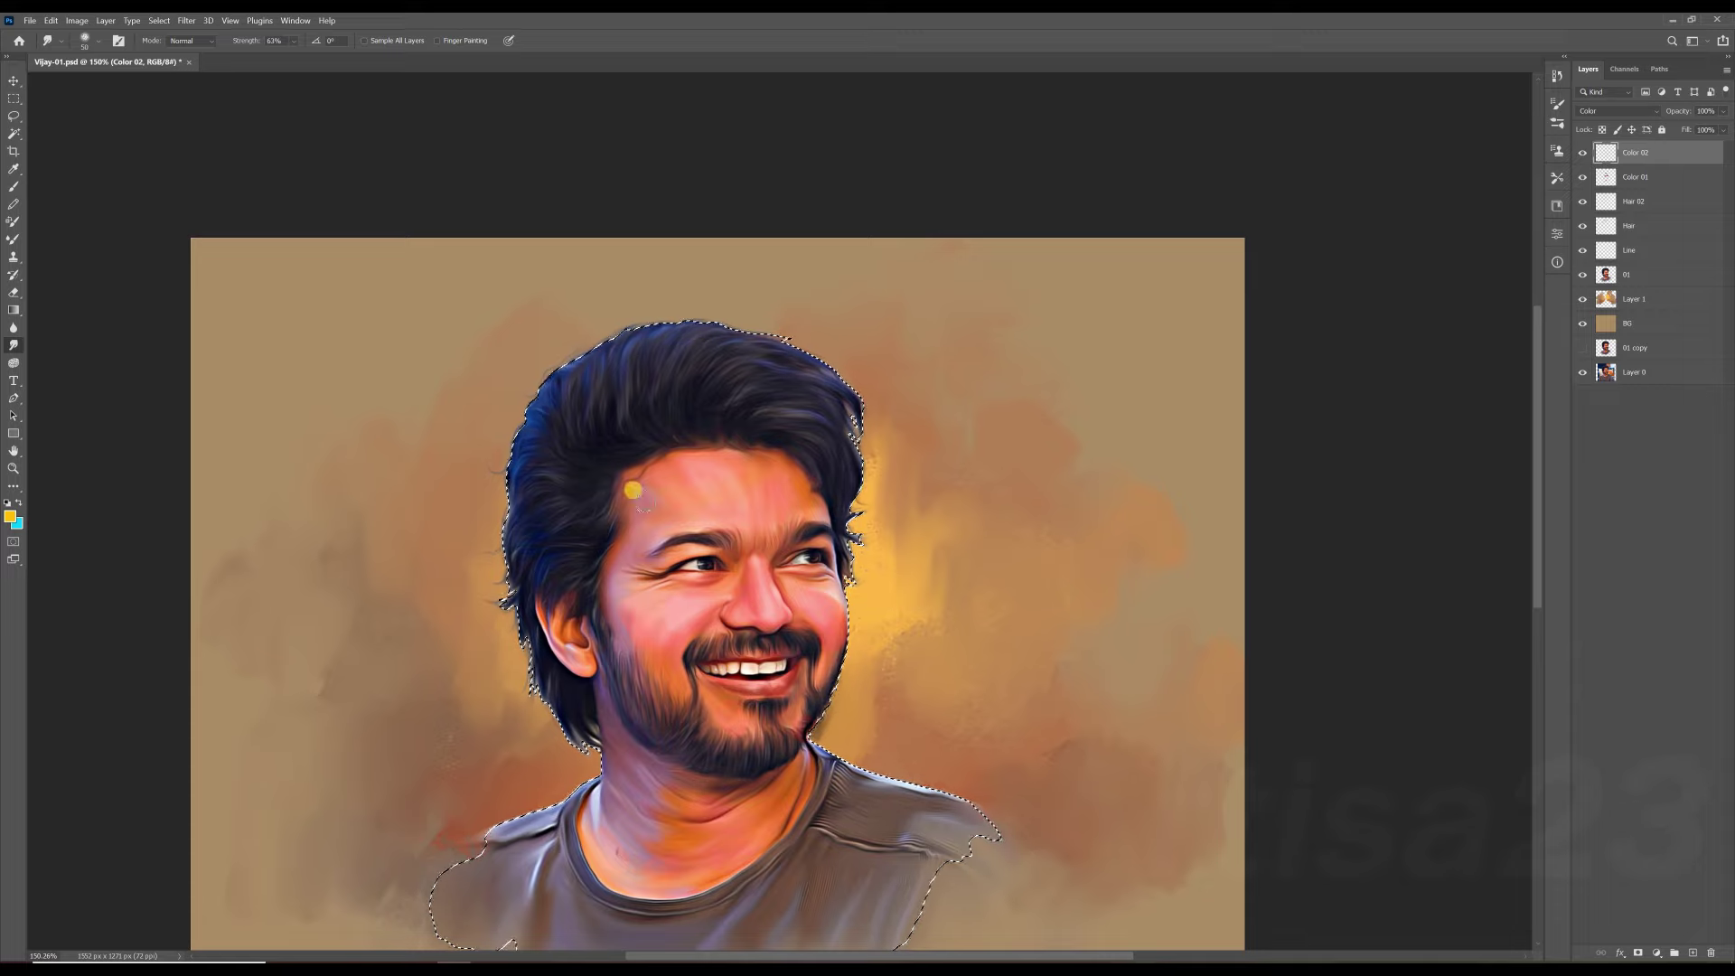
scroll(691, 391, "down", 2)
scroll(688, 386, "up", 2)
Add a new layer named Color 03 above Color 02 and clear the selection.
left_click(1692, 953)
double_click(1636, 152)
type("Color 03")
key("Return")
key("ctrl+d")
scroll(813, 285, "up", 2)
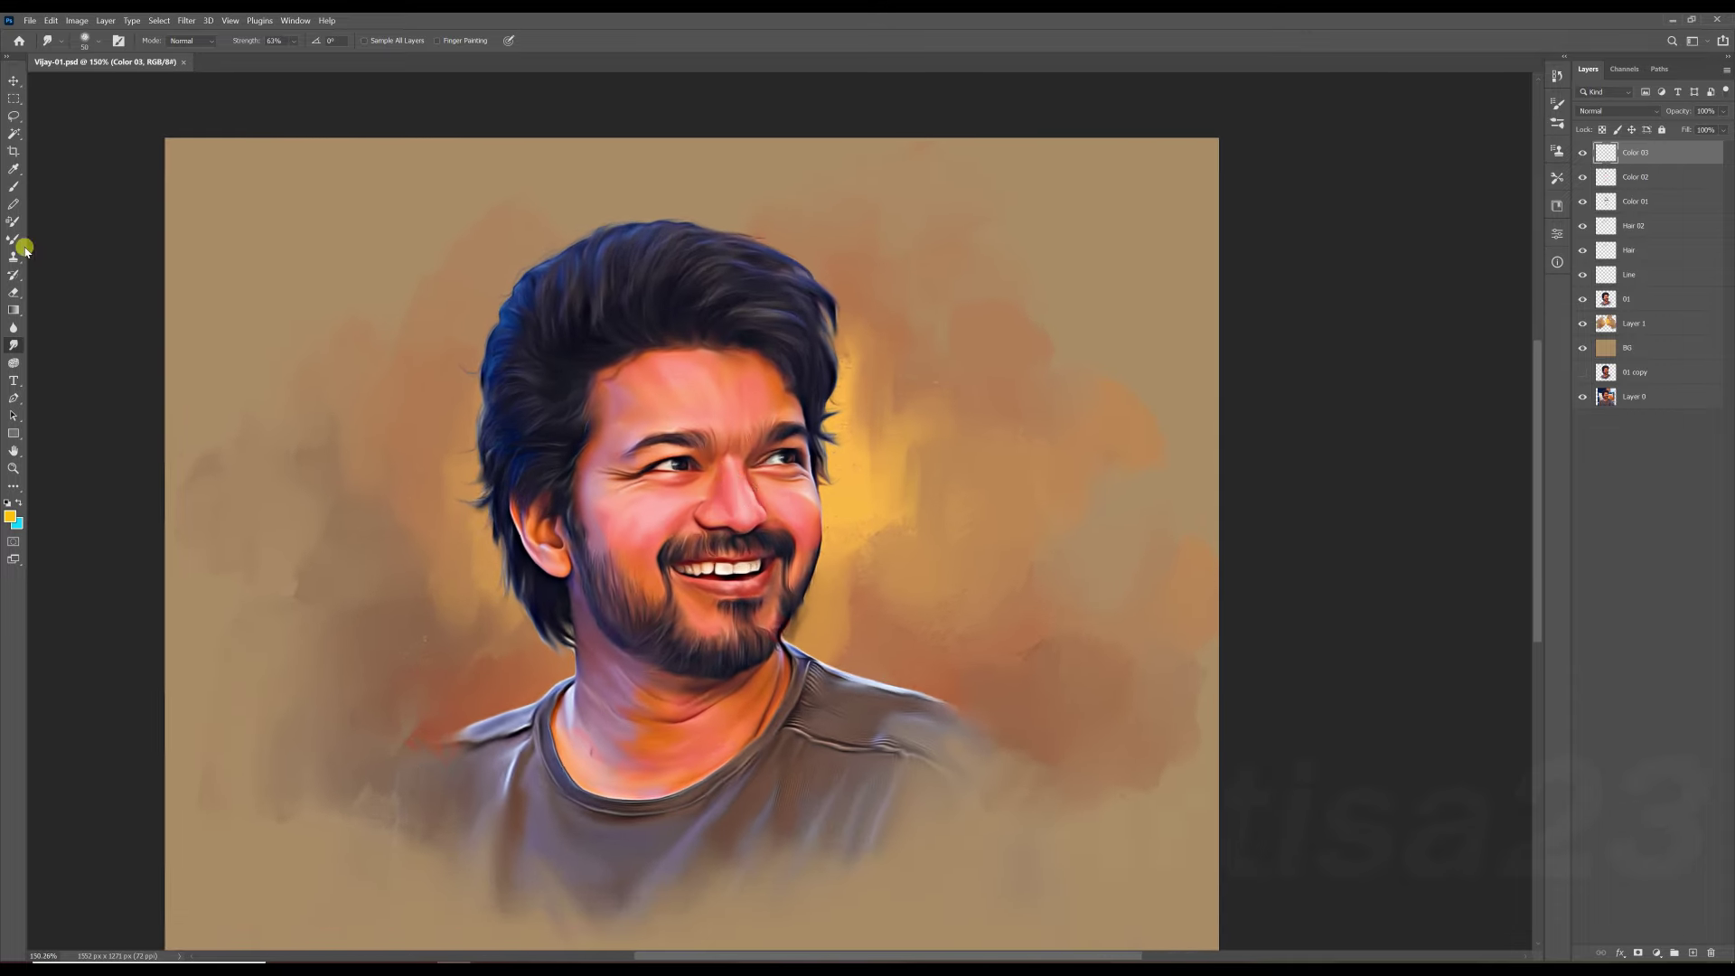
Pick a blue-grey brush colour and set Color 03 to the Color blend mode.
key("b")
scroll(687, 451, "up", 2)
left_click(10, 516)
left_click_drag(1277, 686, 1277, 588)
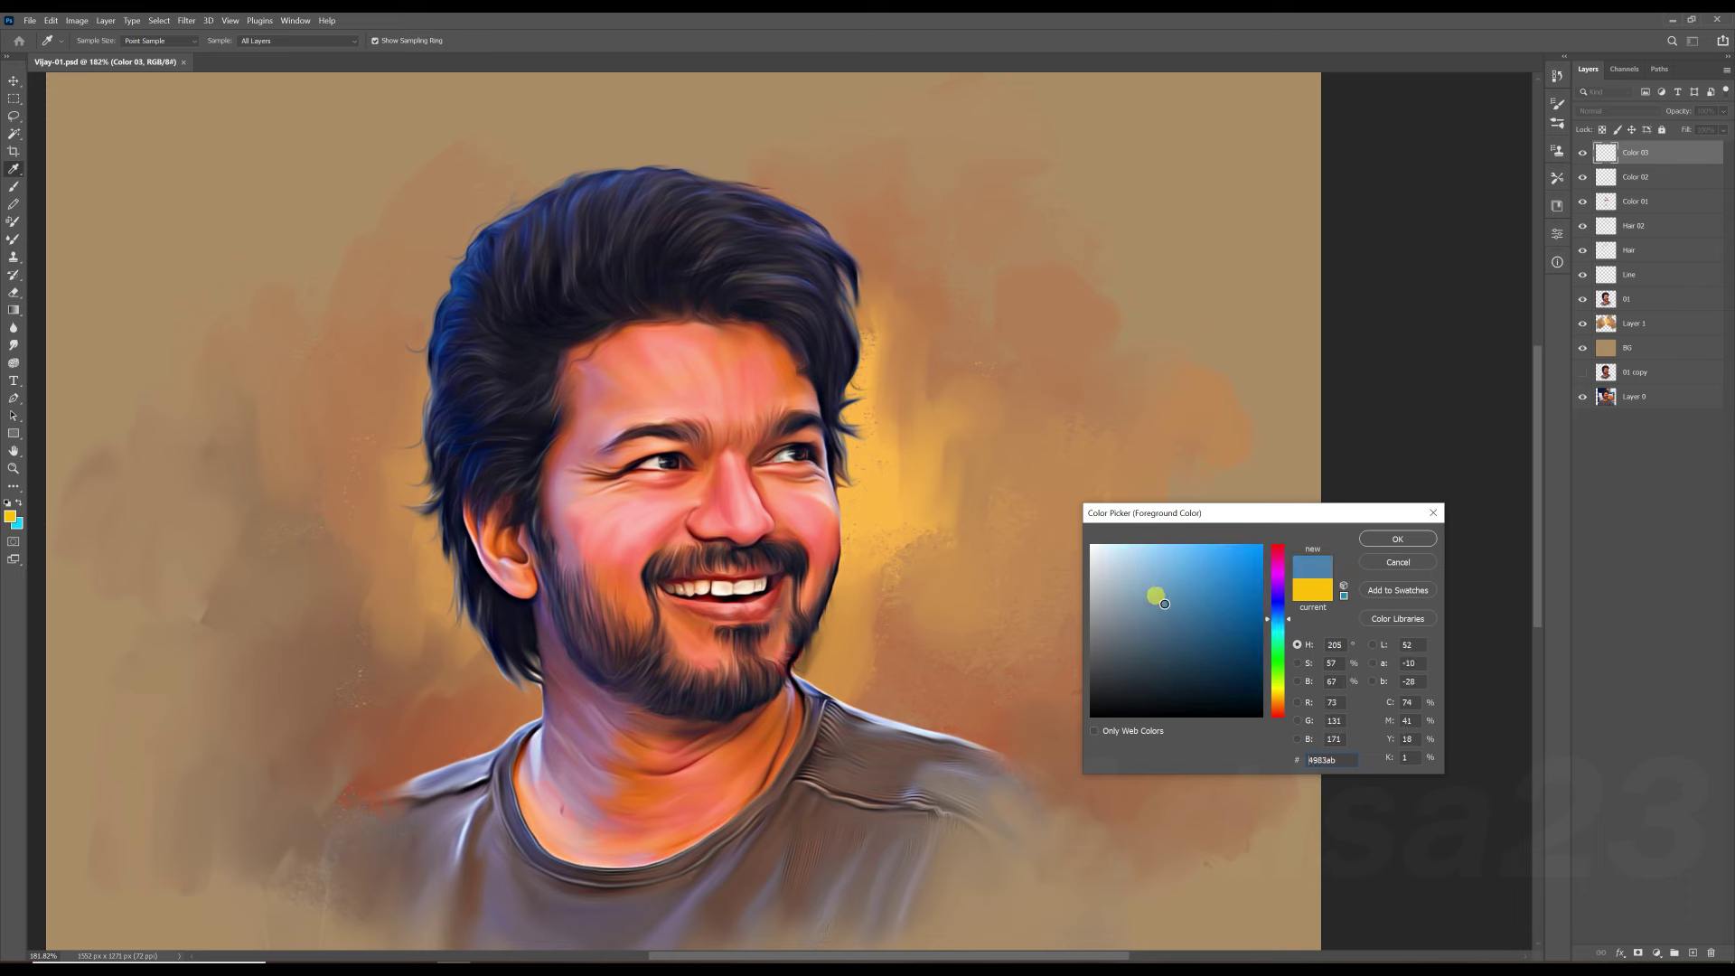
left_click(1200, 597)
left_click(1436, 572)
left_click(1618, 110)
left_click(1618, 435)
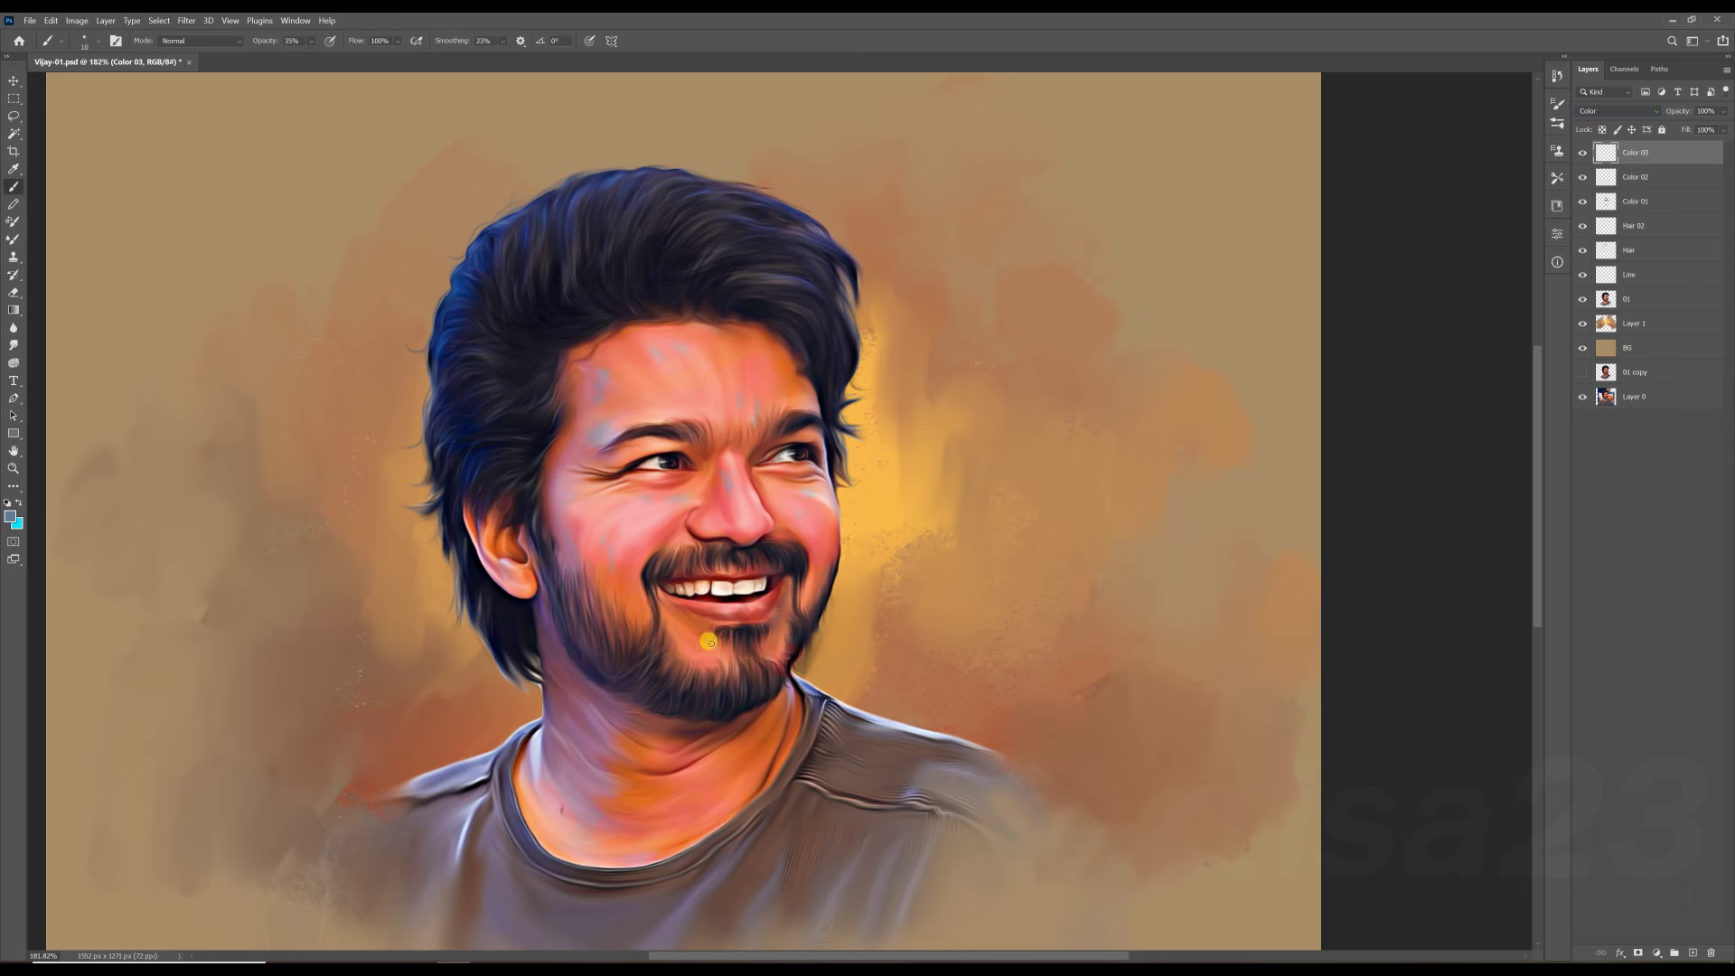
Smudge the blue-grey glaze on the face and shift its hue with Hue/Saturation.
scroll(628, 727, "down", 1)
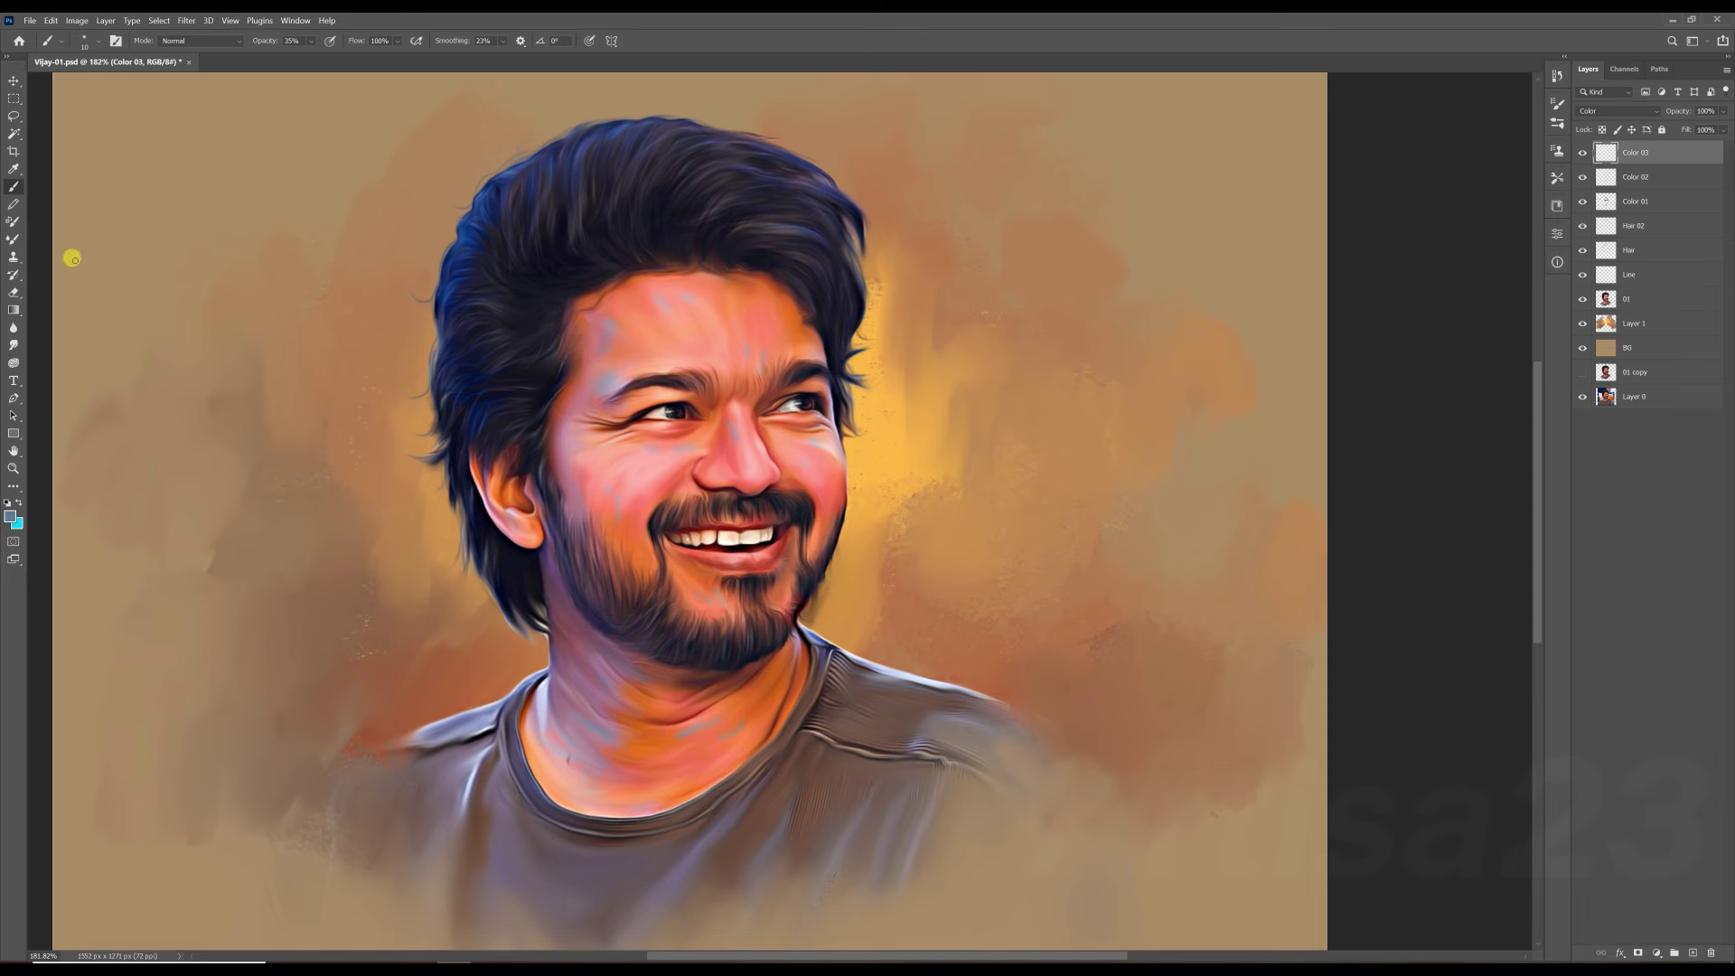
left_click(13, 341)
scroll(604, 310, "up", 2)
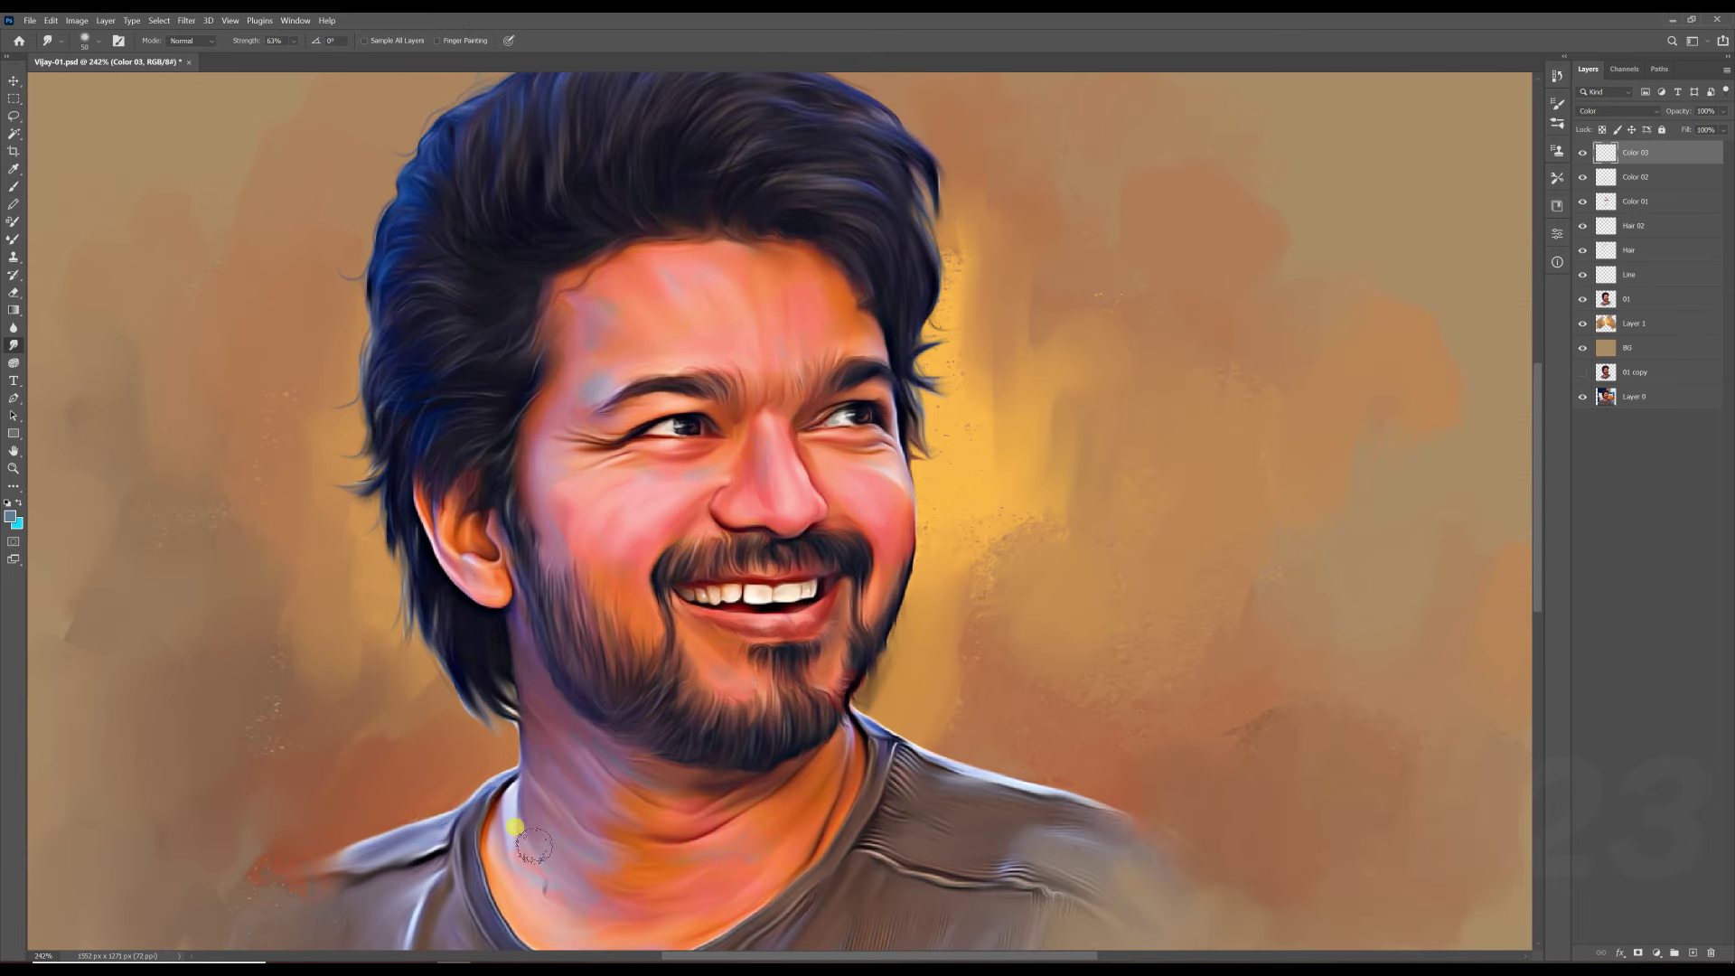
scroll(701, 627, "down", 3)
scroll(640, 511, "up", 1)
left_click(77, 20)
left_click(235, 119)
left_click_drag(1313, 427, 1328, 429)
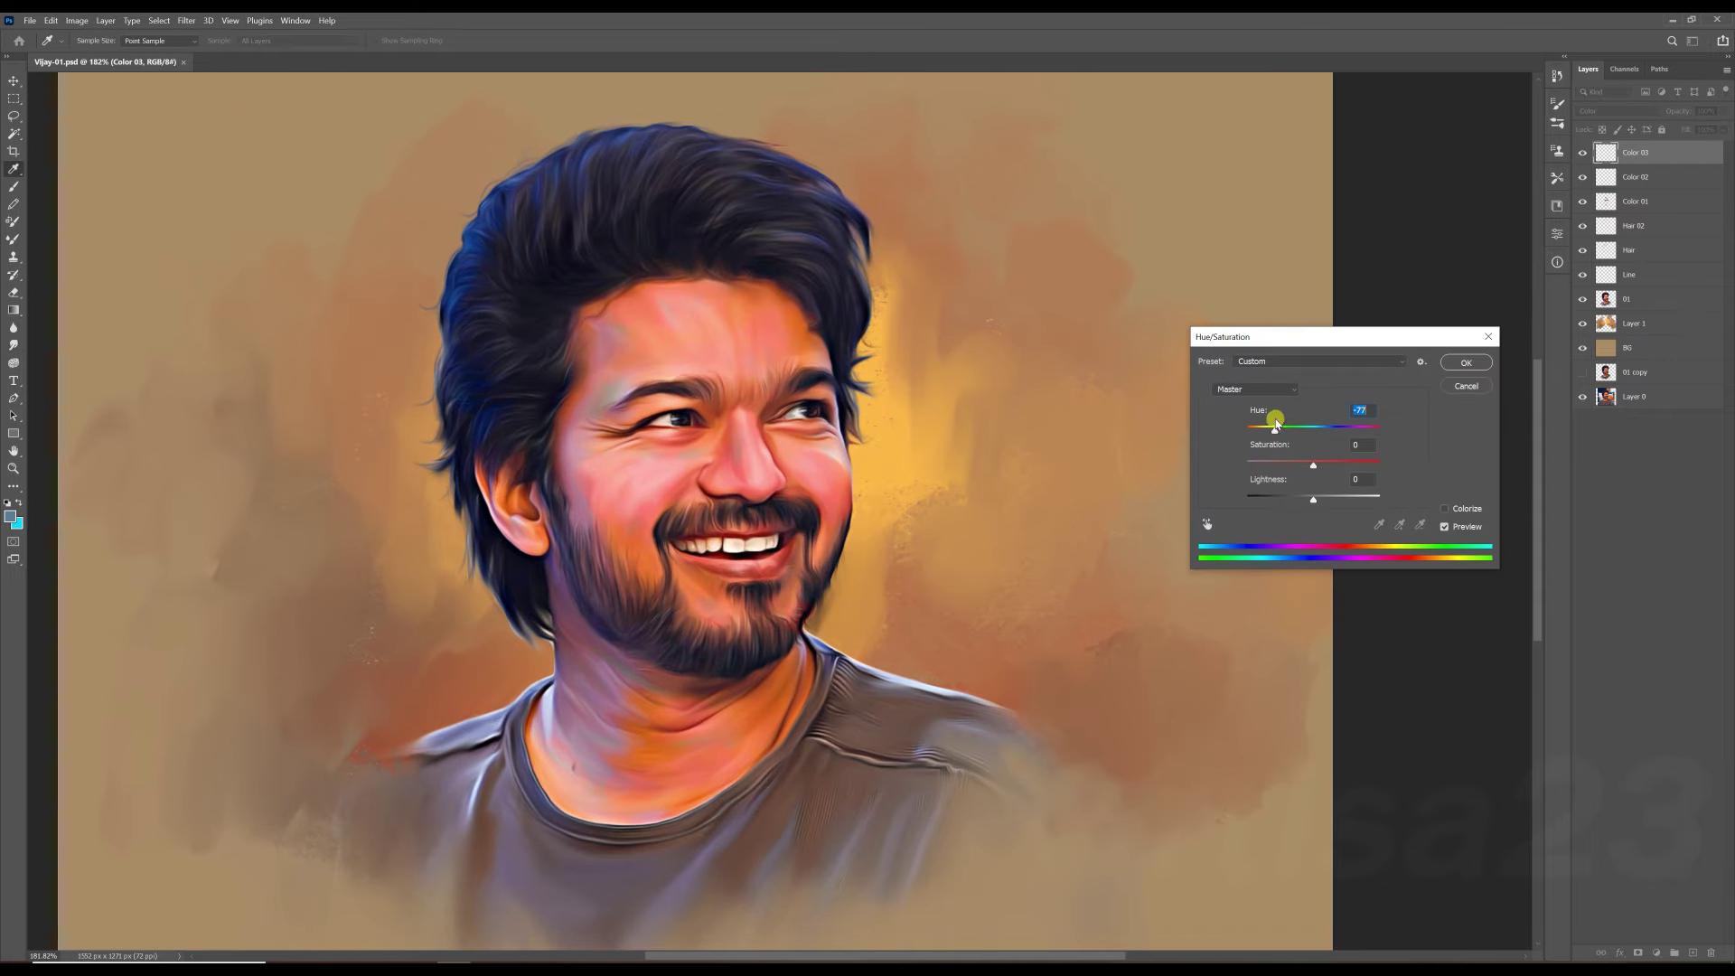
key("Return")
Fit the image in the window and save the file as Vijay-01a.psd.
key("ctrl+0")
key("ctrl+shift+s")
key("Return")
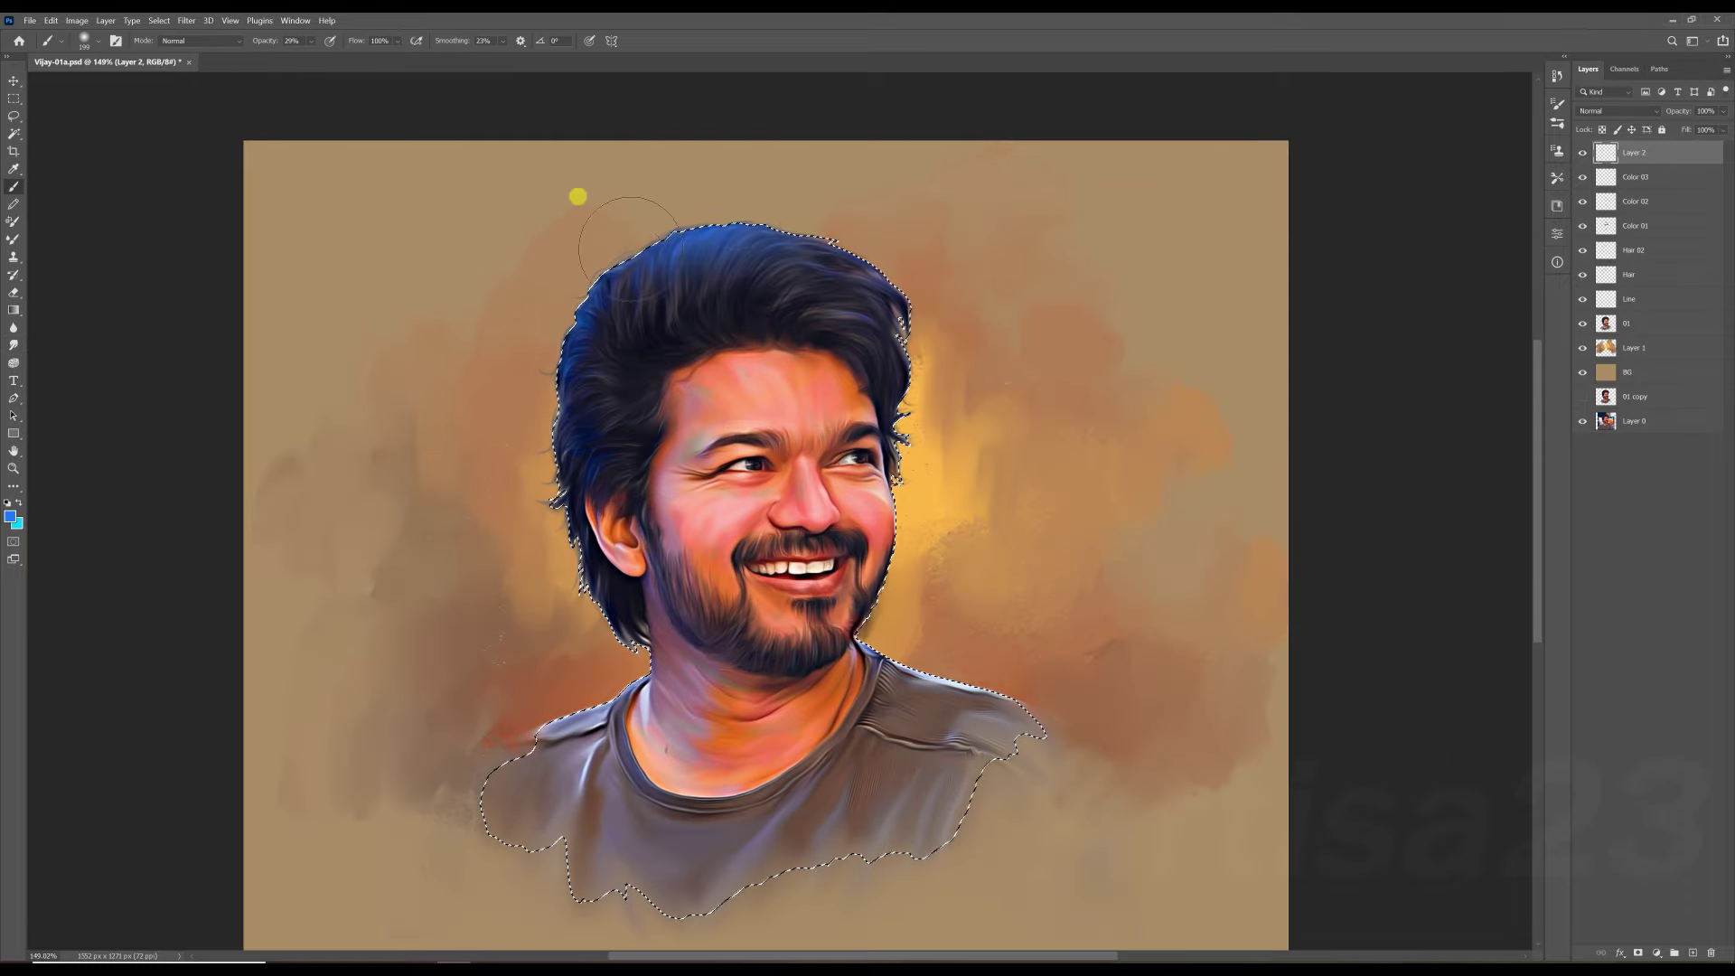
Set the blue hair colour layer to Soft Light and apply a Levels adjustment.
key("ctrl+d")
left_click(1618, 110)
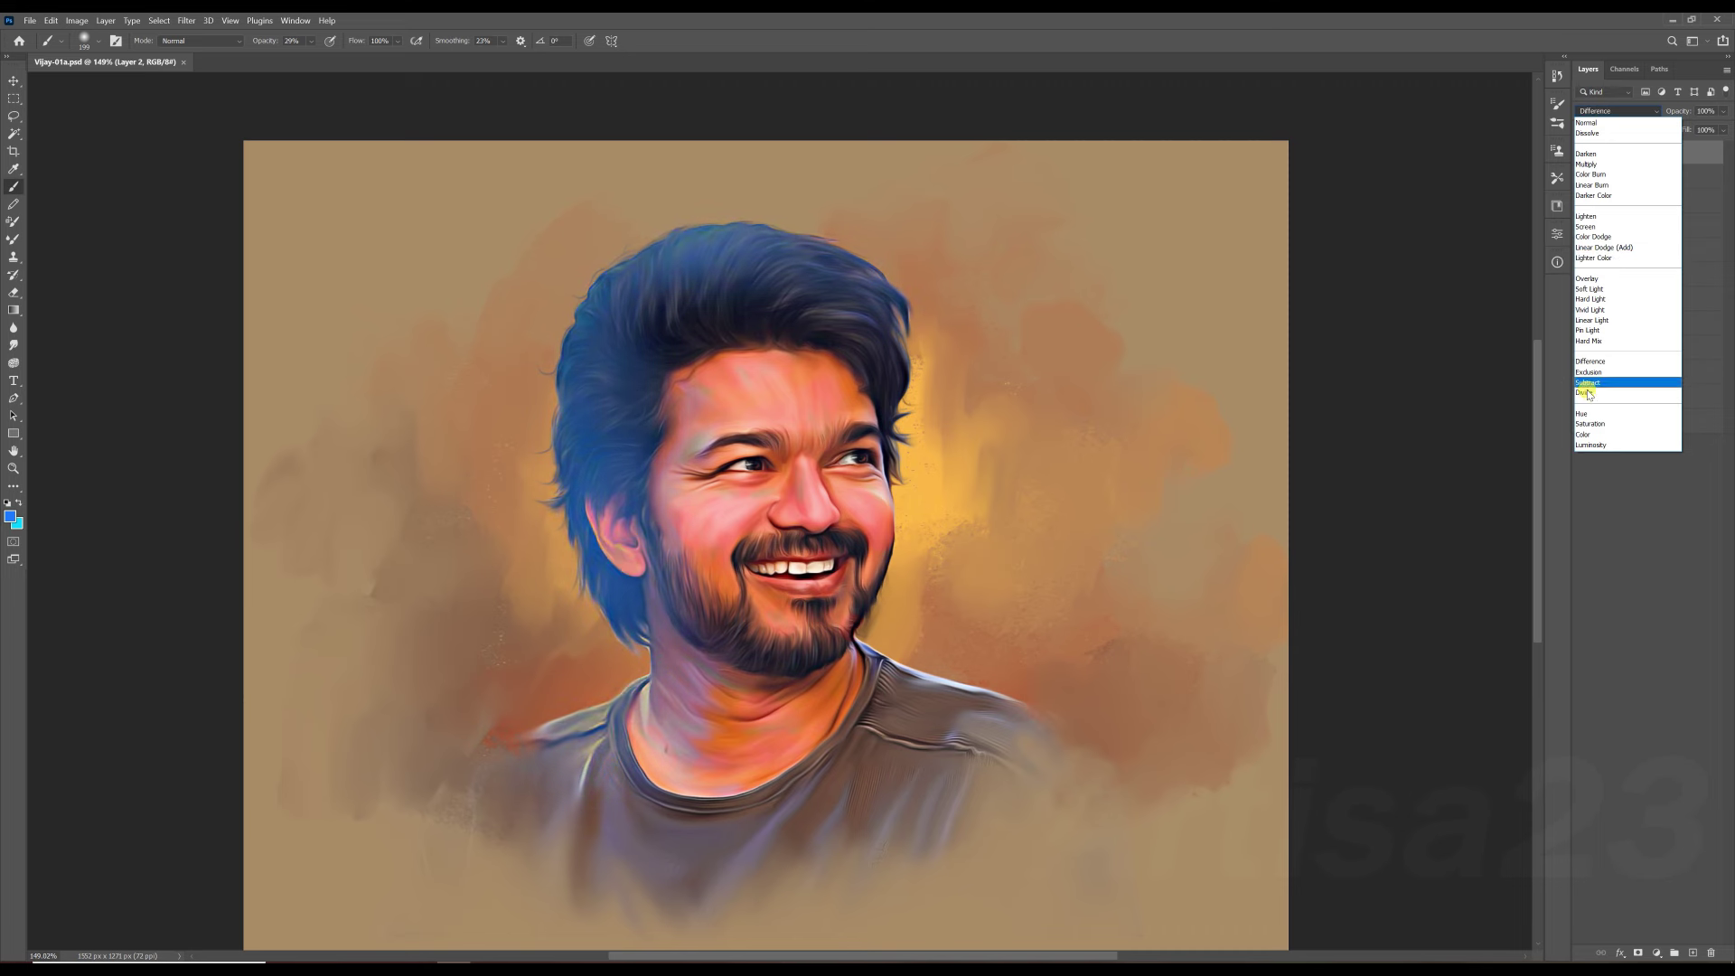
left_click(1589, 288)
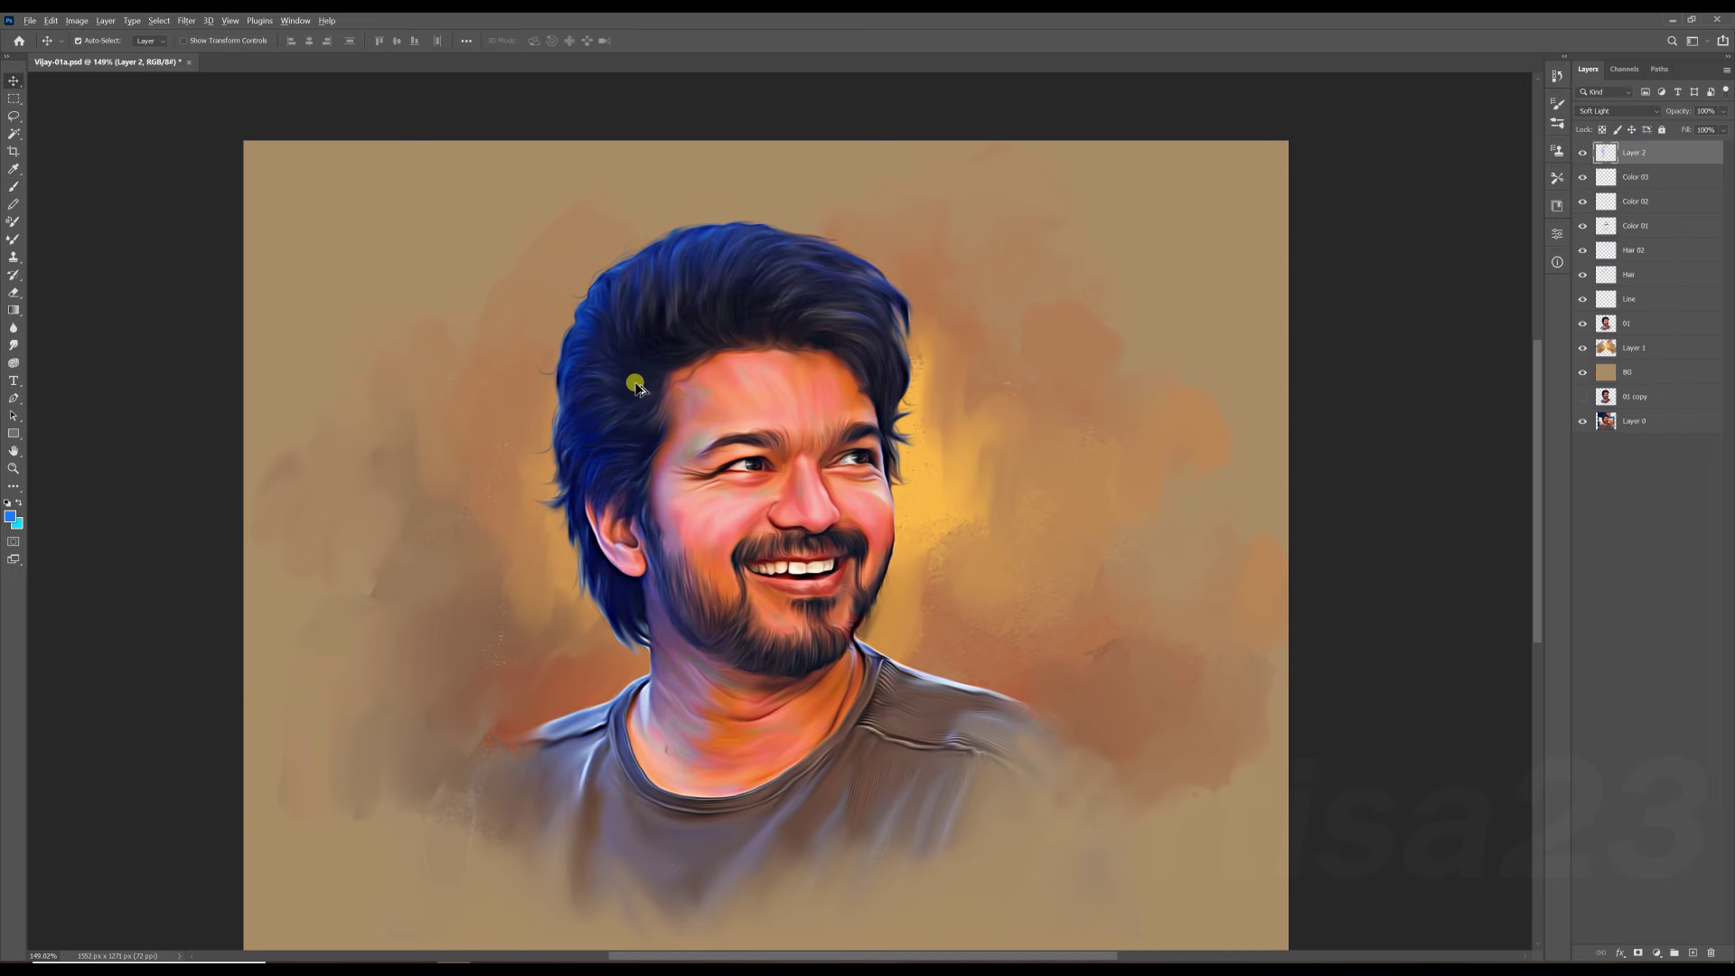
left_click(77, 20)
left_click(237, 64)
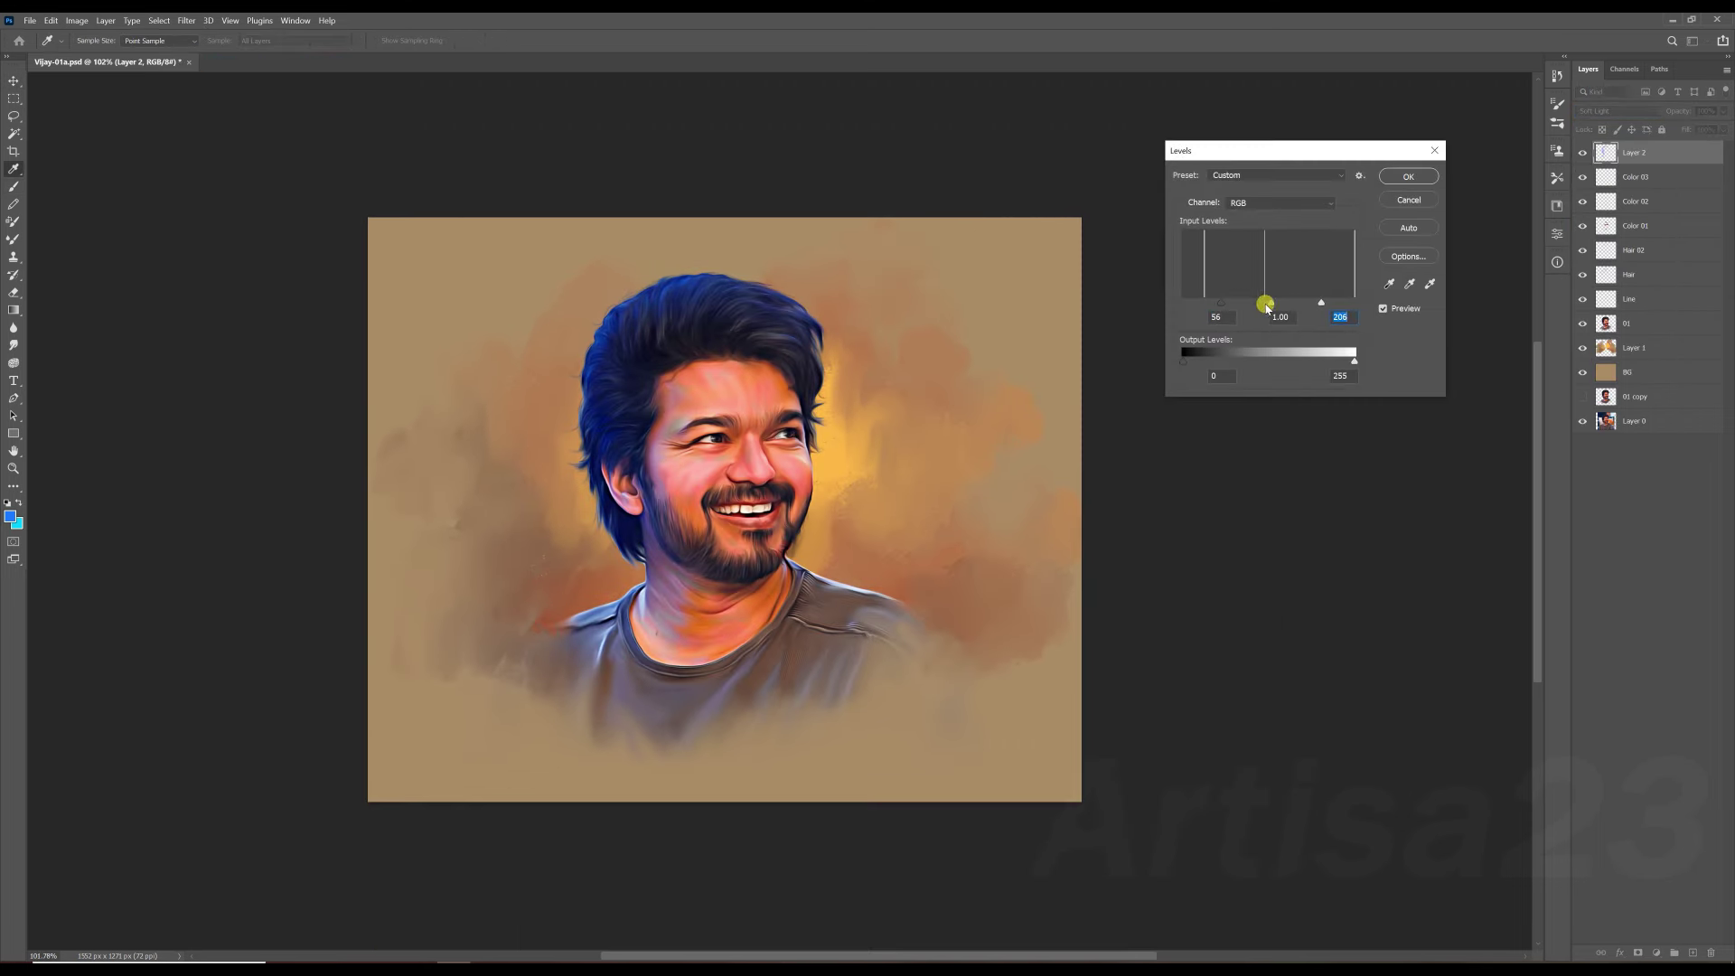
left_click(1407, 177)
Shift the hair colour toward violet with Hue/Saturation.
scroll(690, 338, "up", 2)
left_click(77, 19)
left_click(298, 133)
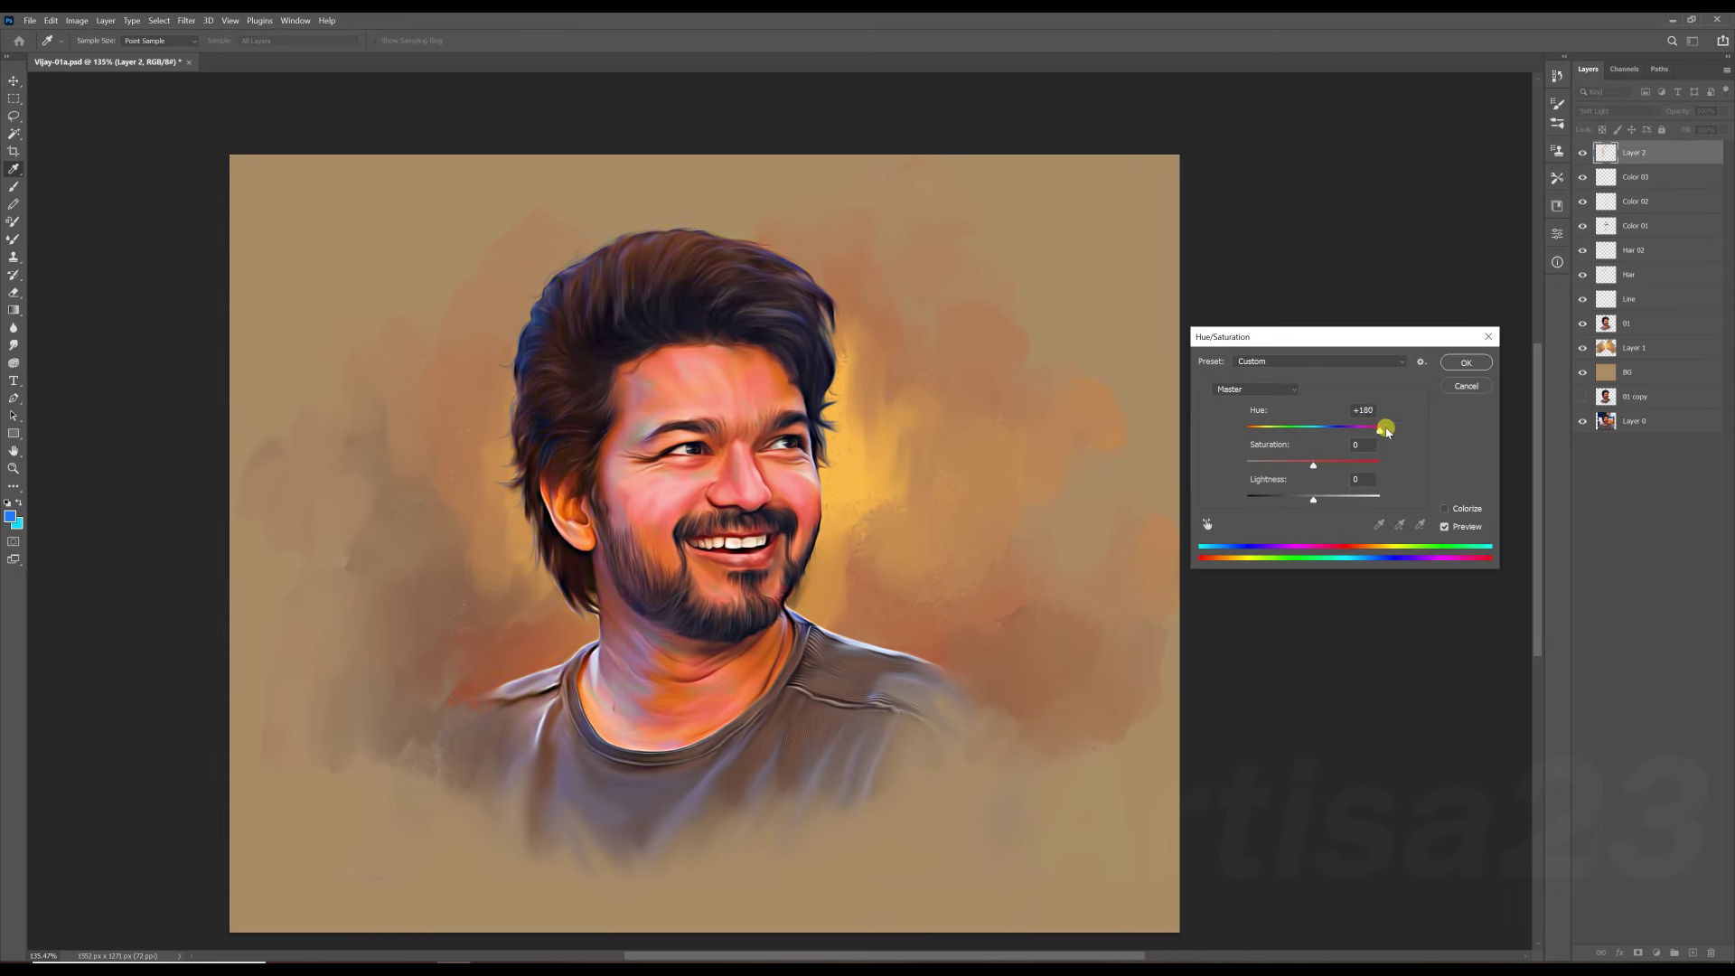
left_click_drag(1313, 426, 1347, 425)
key("Return")
scroll(851, 360, "down", 1)
scroll(851, 360, "up", 2)
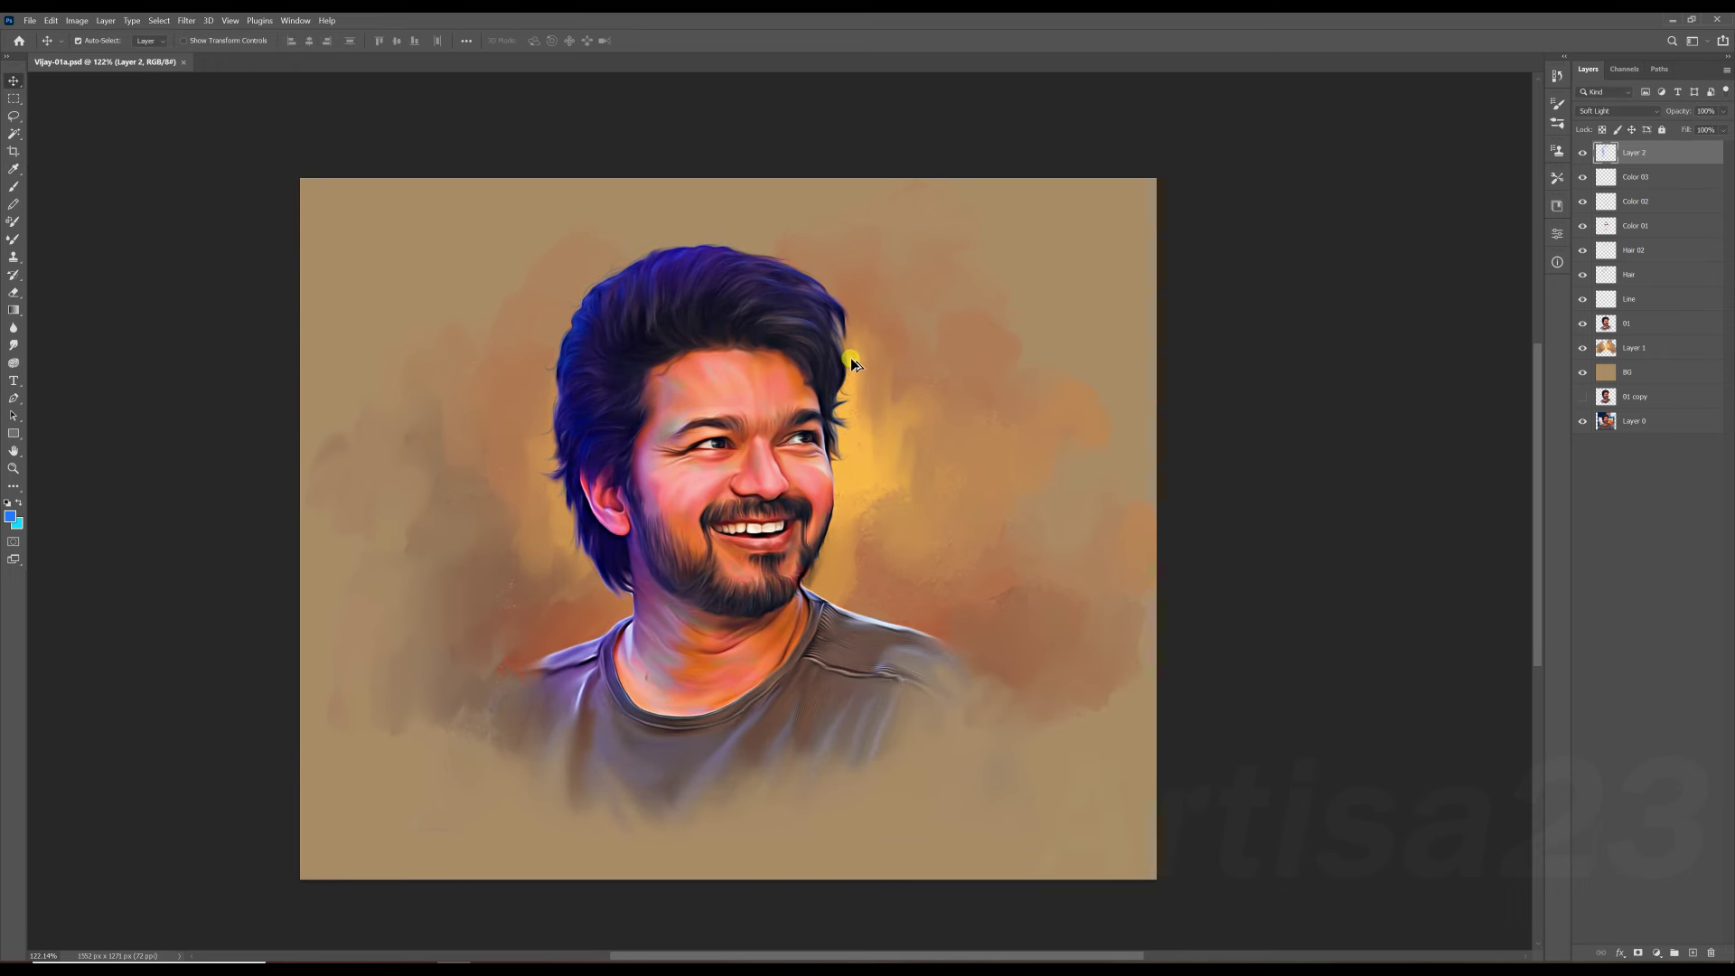
scroll(849, 360, "up", 2)
type("Color 04")
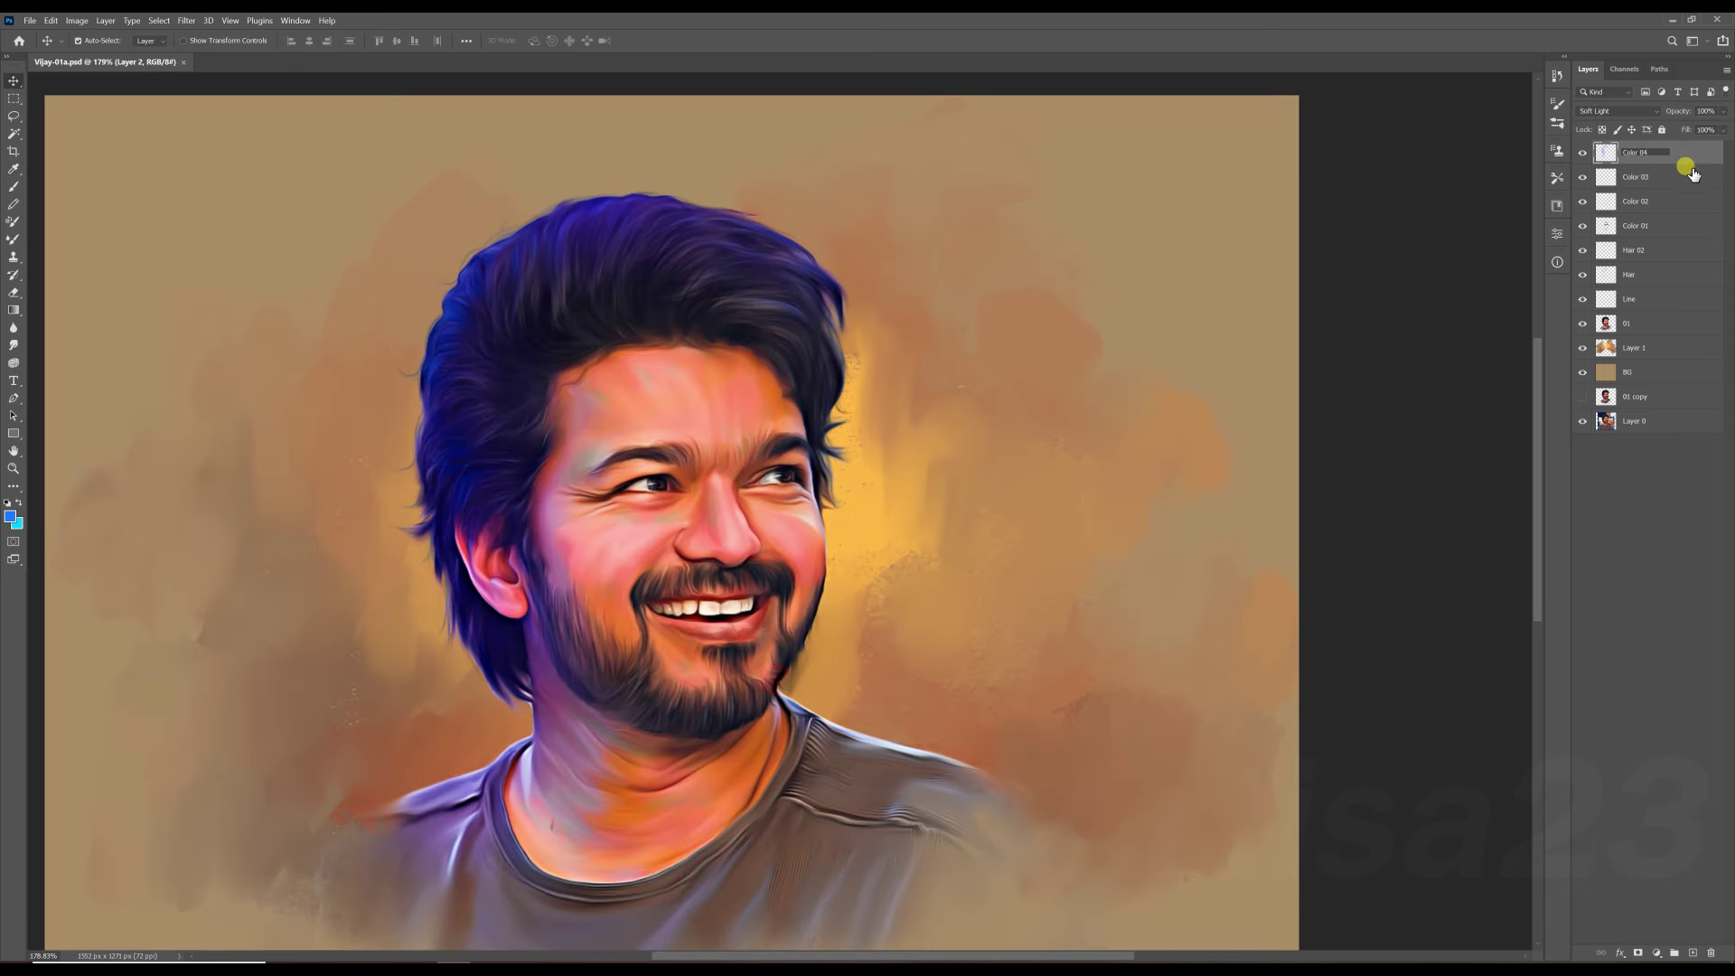
Name the hair glaze Color 04 and add a new Hair 03 layer on top.
key("Return")
scroll(671, 523, "down", 2)
scroll(671, 522, "up", 1)
key("ctrl+shift+alt+n")
double_click(1633, 153)
type("Hair 03")
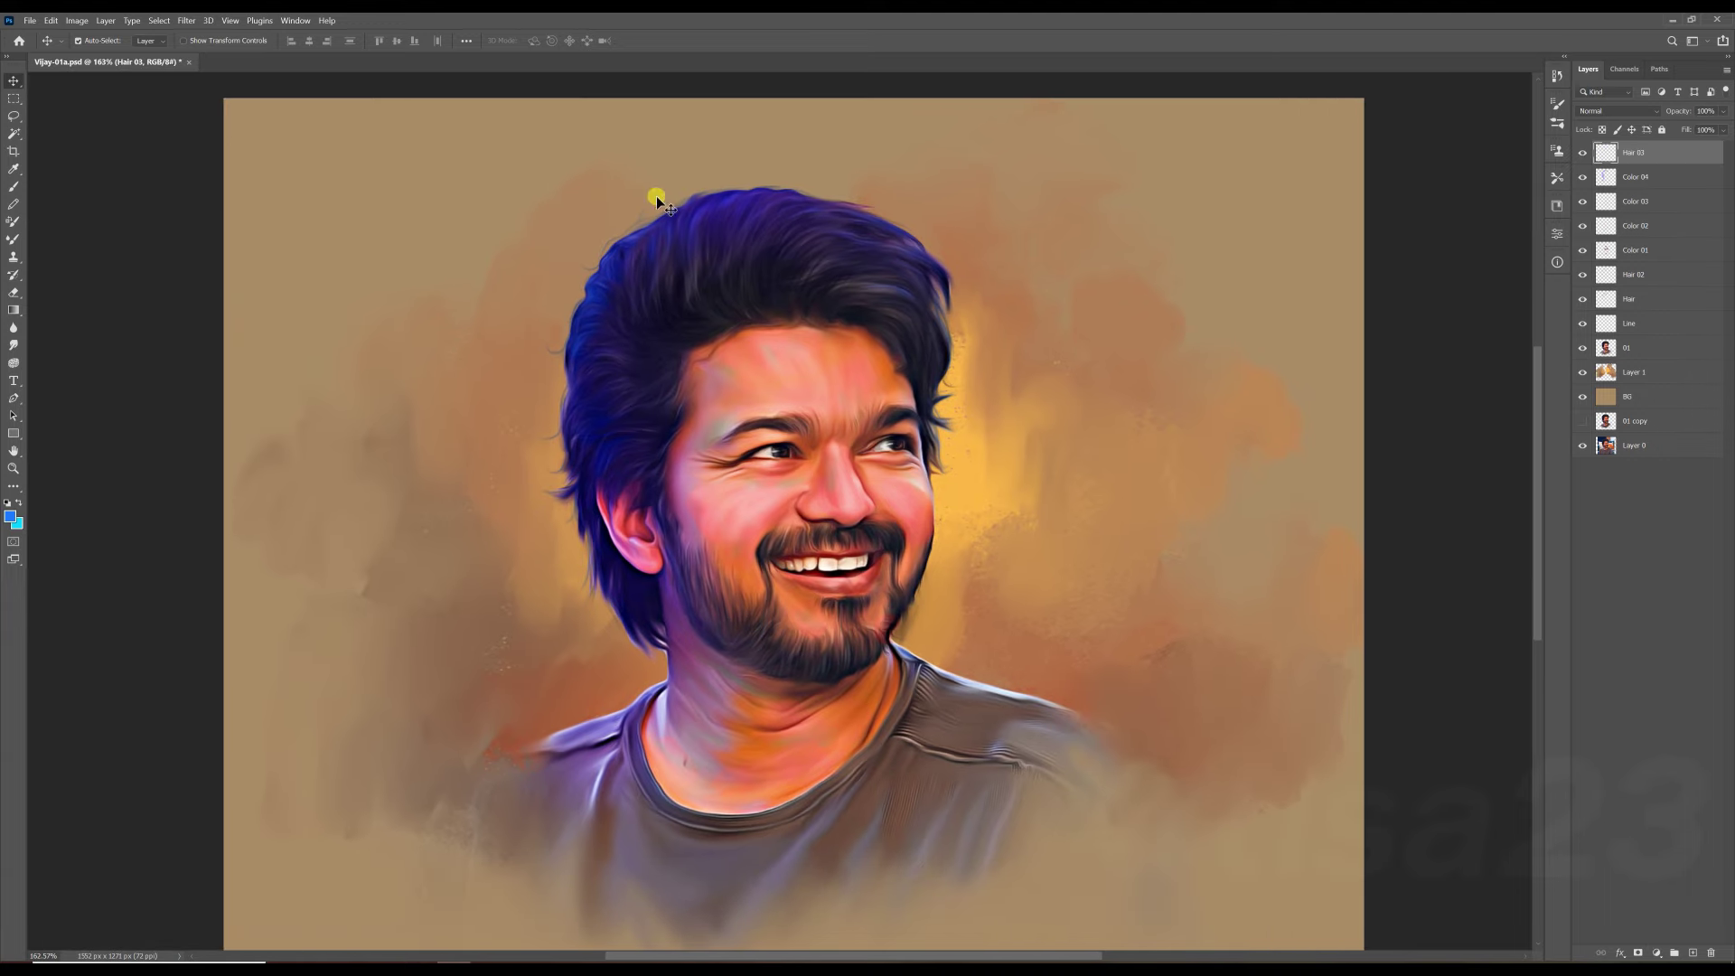
Set up the Soft Round Pressure Size brush with a new colour at 65% opacity.
left_click(8, 190)
left_click(1556, 103)
scroll(1418, 271, "down", 2)
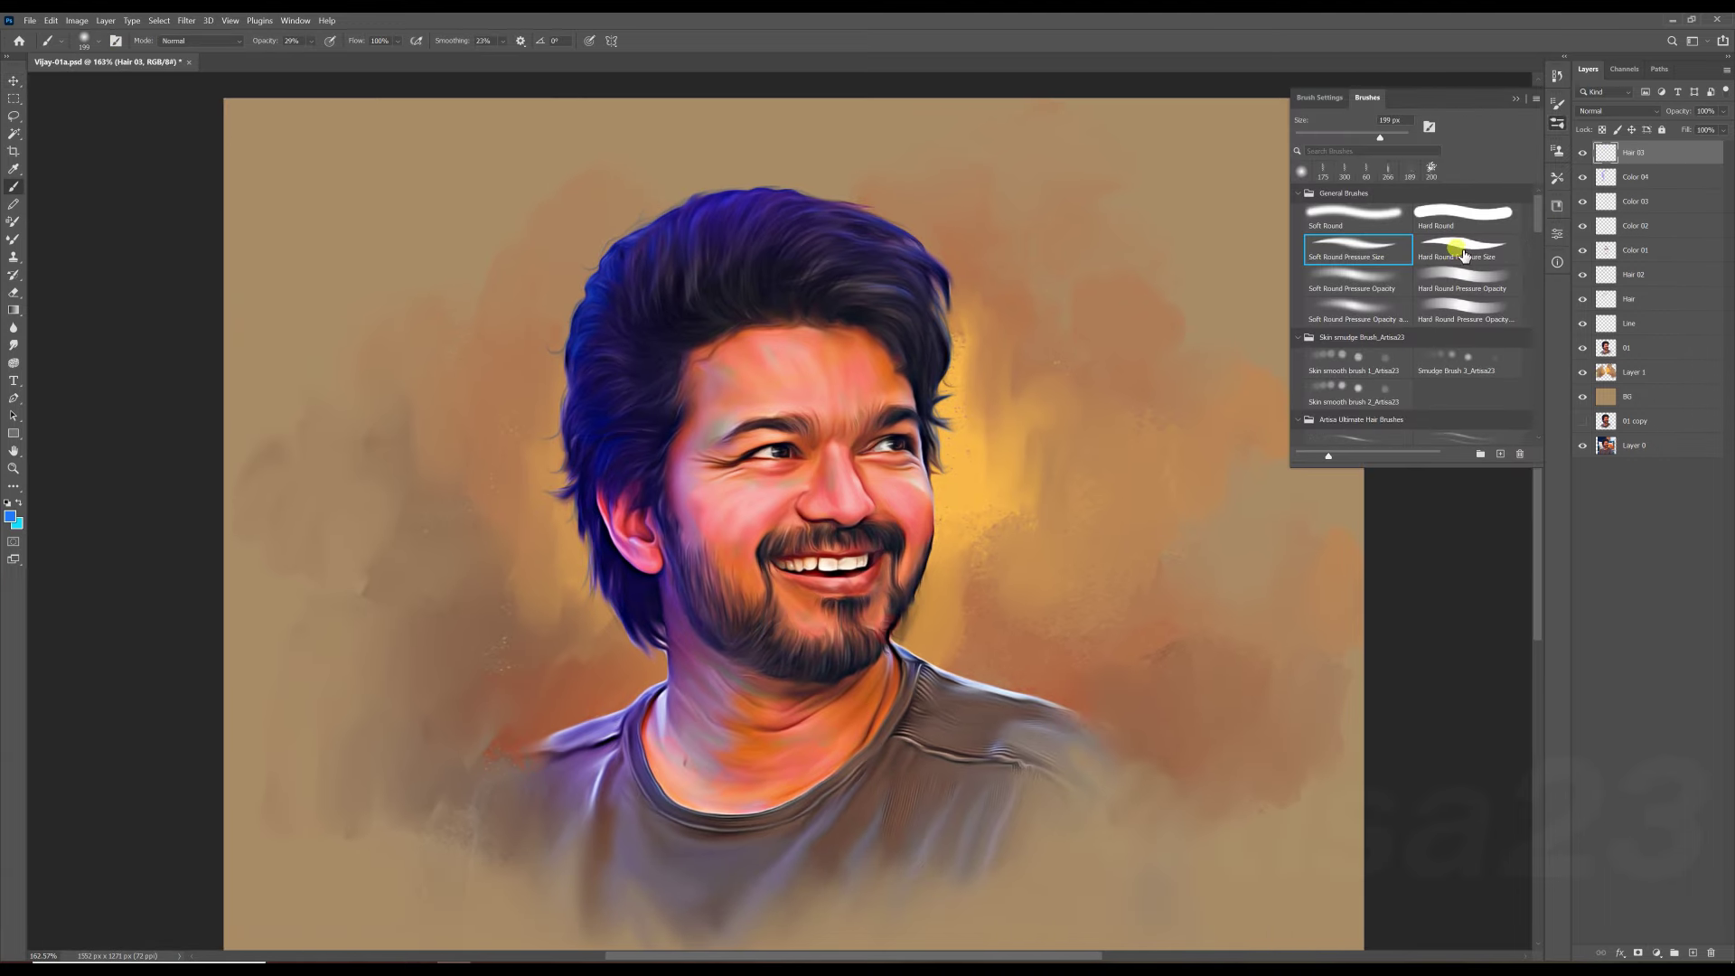
left_click(1445, 250)
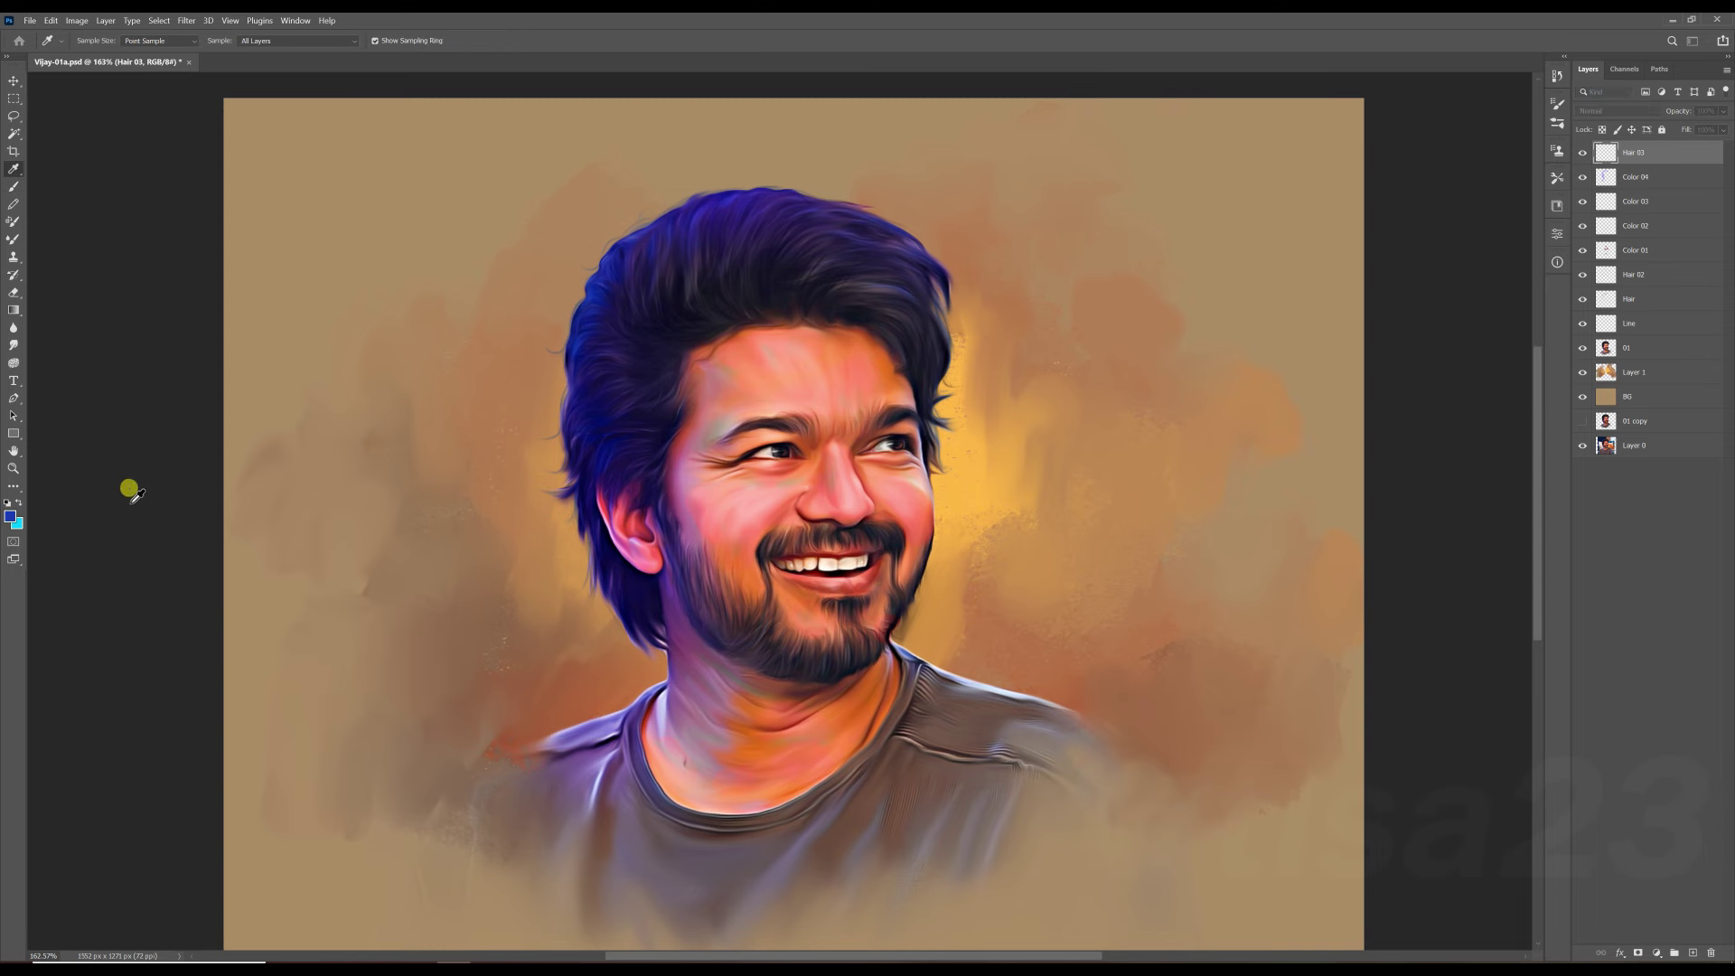
left_click(10, 516)
left_click(1212, 545)
left_click(1406, 533)
left_click_drag(311, 41, 343, 56)
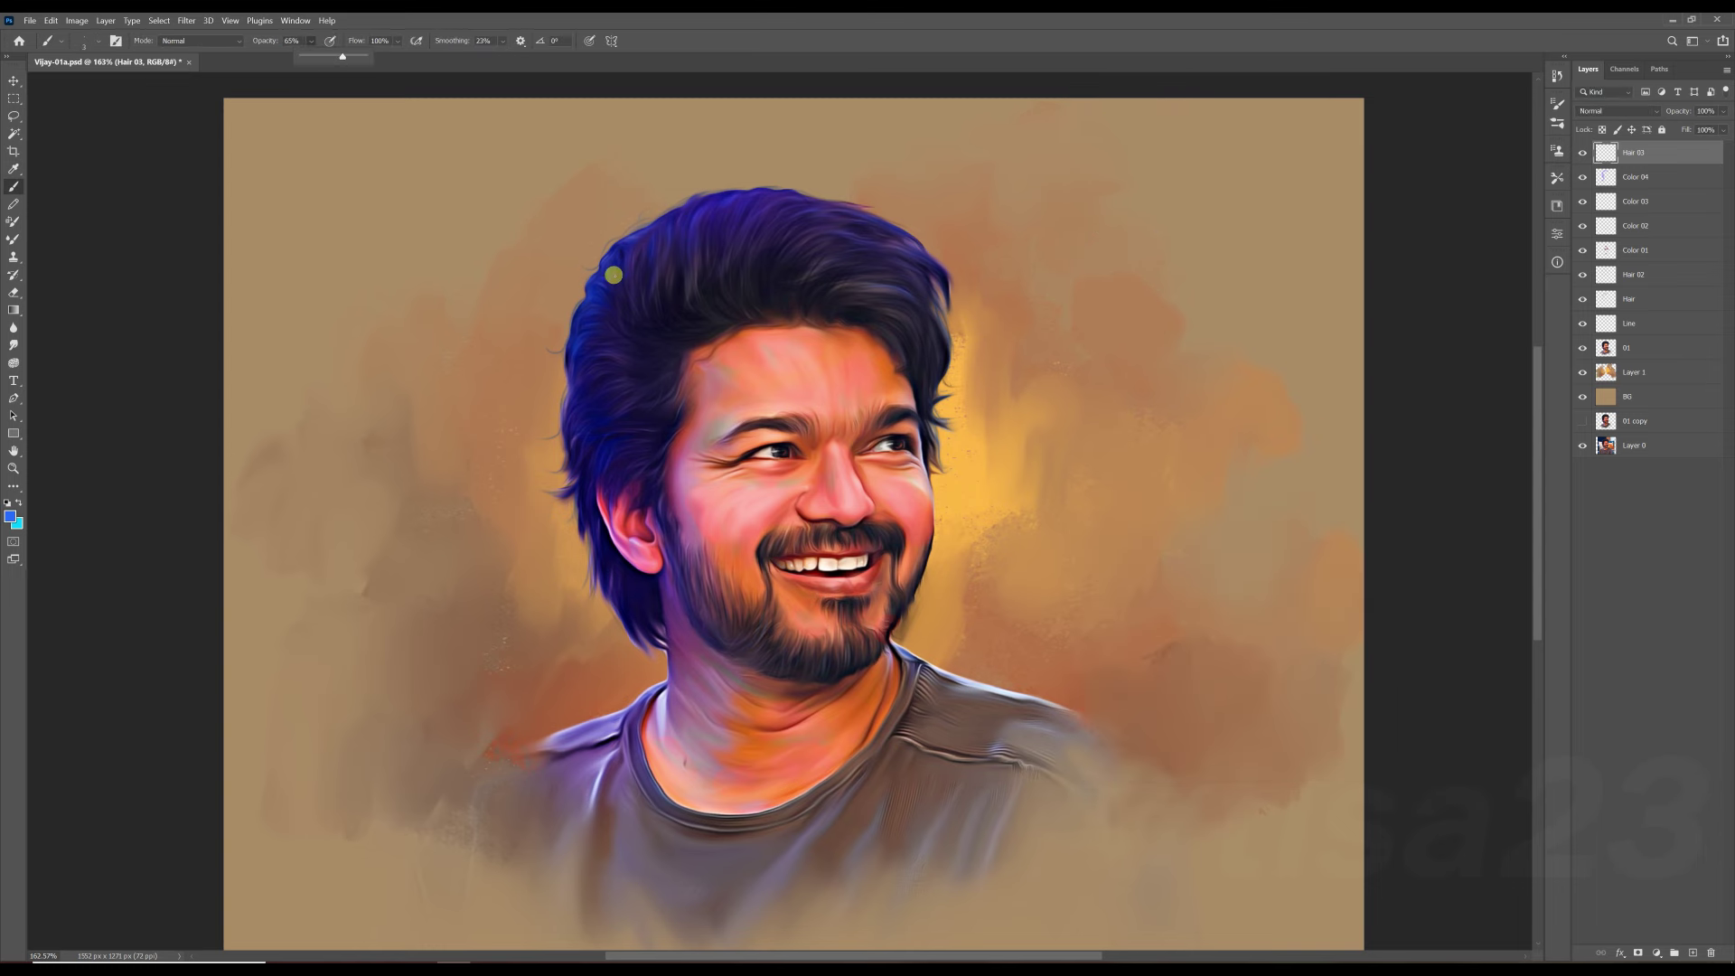
Paint a thin lighter-blue strand along the hair edge on Layer 1.
scroll(587, 286, "up", 2)
scroll(542, 271, "up", 1)
scroll(524, 263, "up", 1)
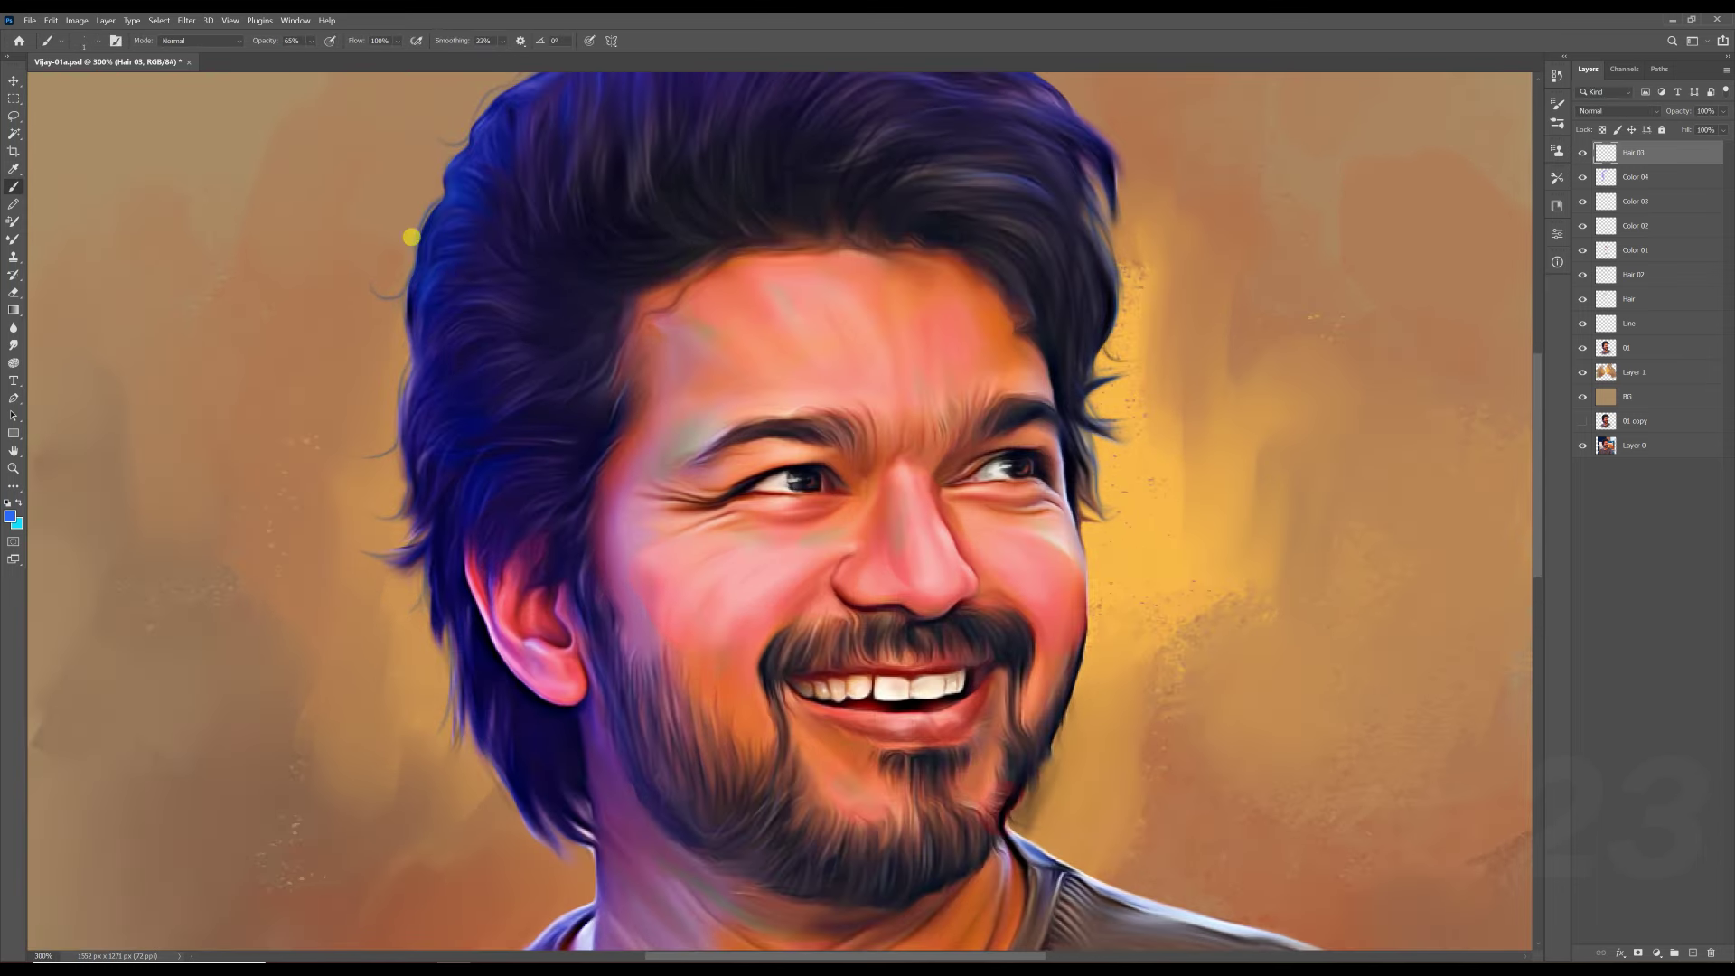
left_click(11, 516)
left_click(1247, 570)
left_click(1407, 534)
left_click(408, 369, "ctrl")
left_click_drag(395, 366, 398, 461)
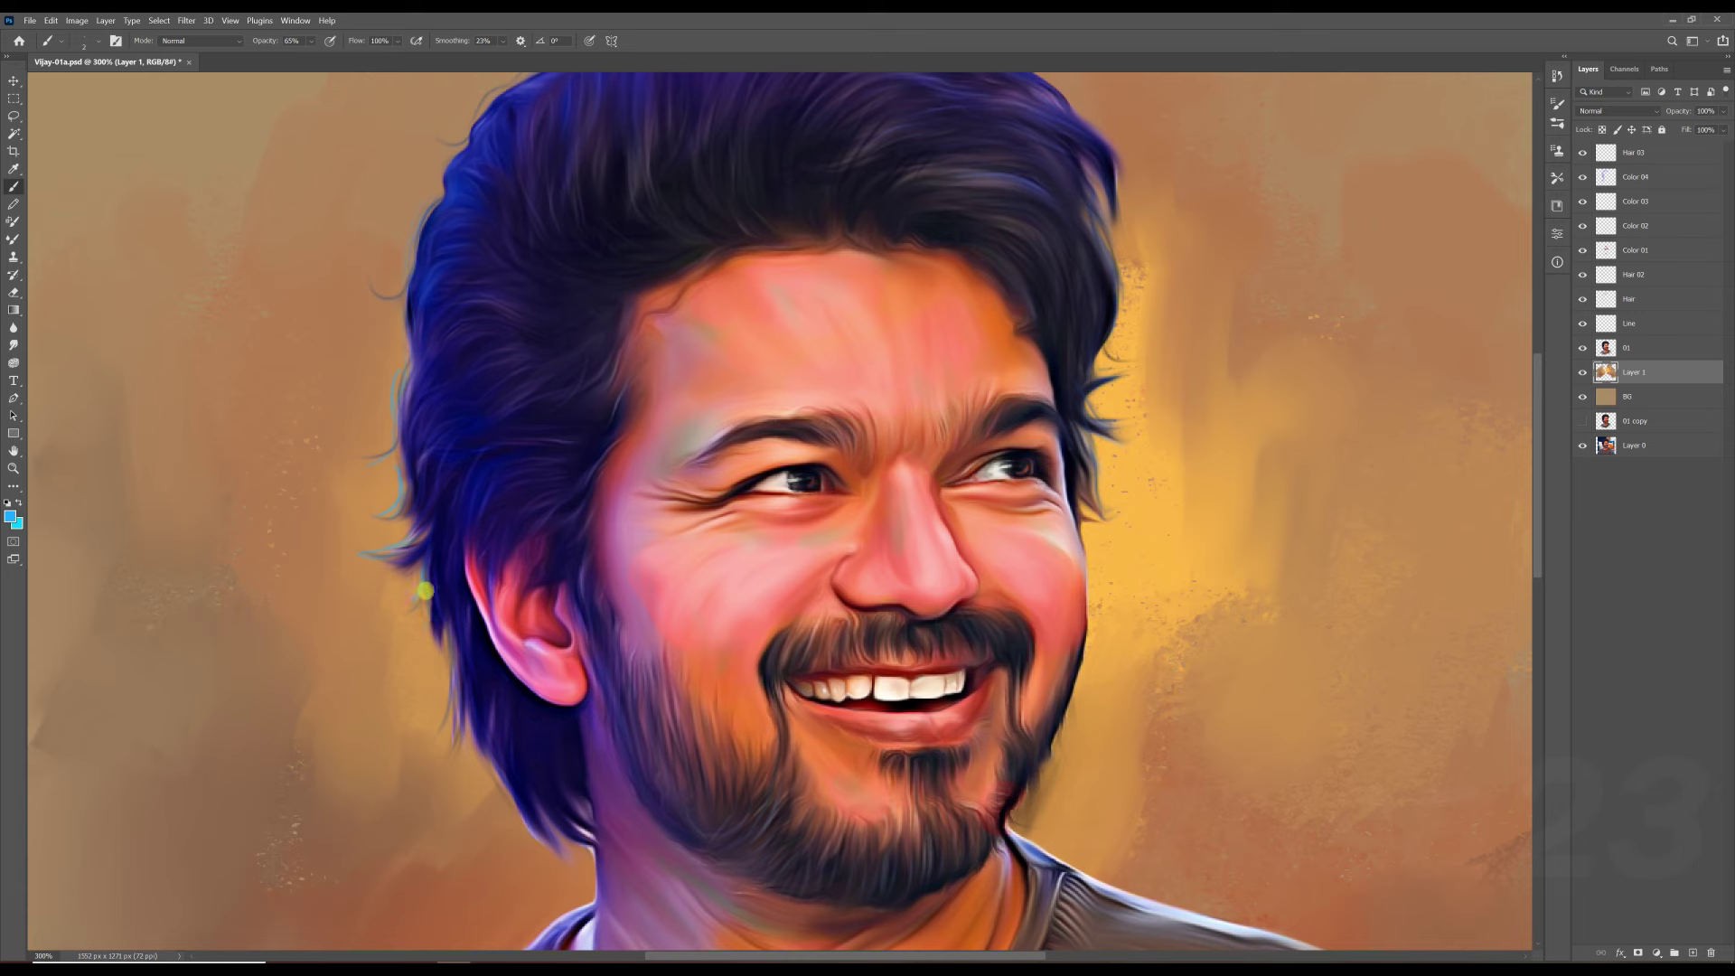
Add a new layer named Light above Hair 03.
scroll(463, 557, "up", 3)
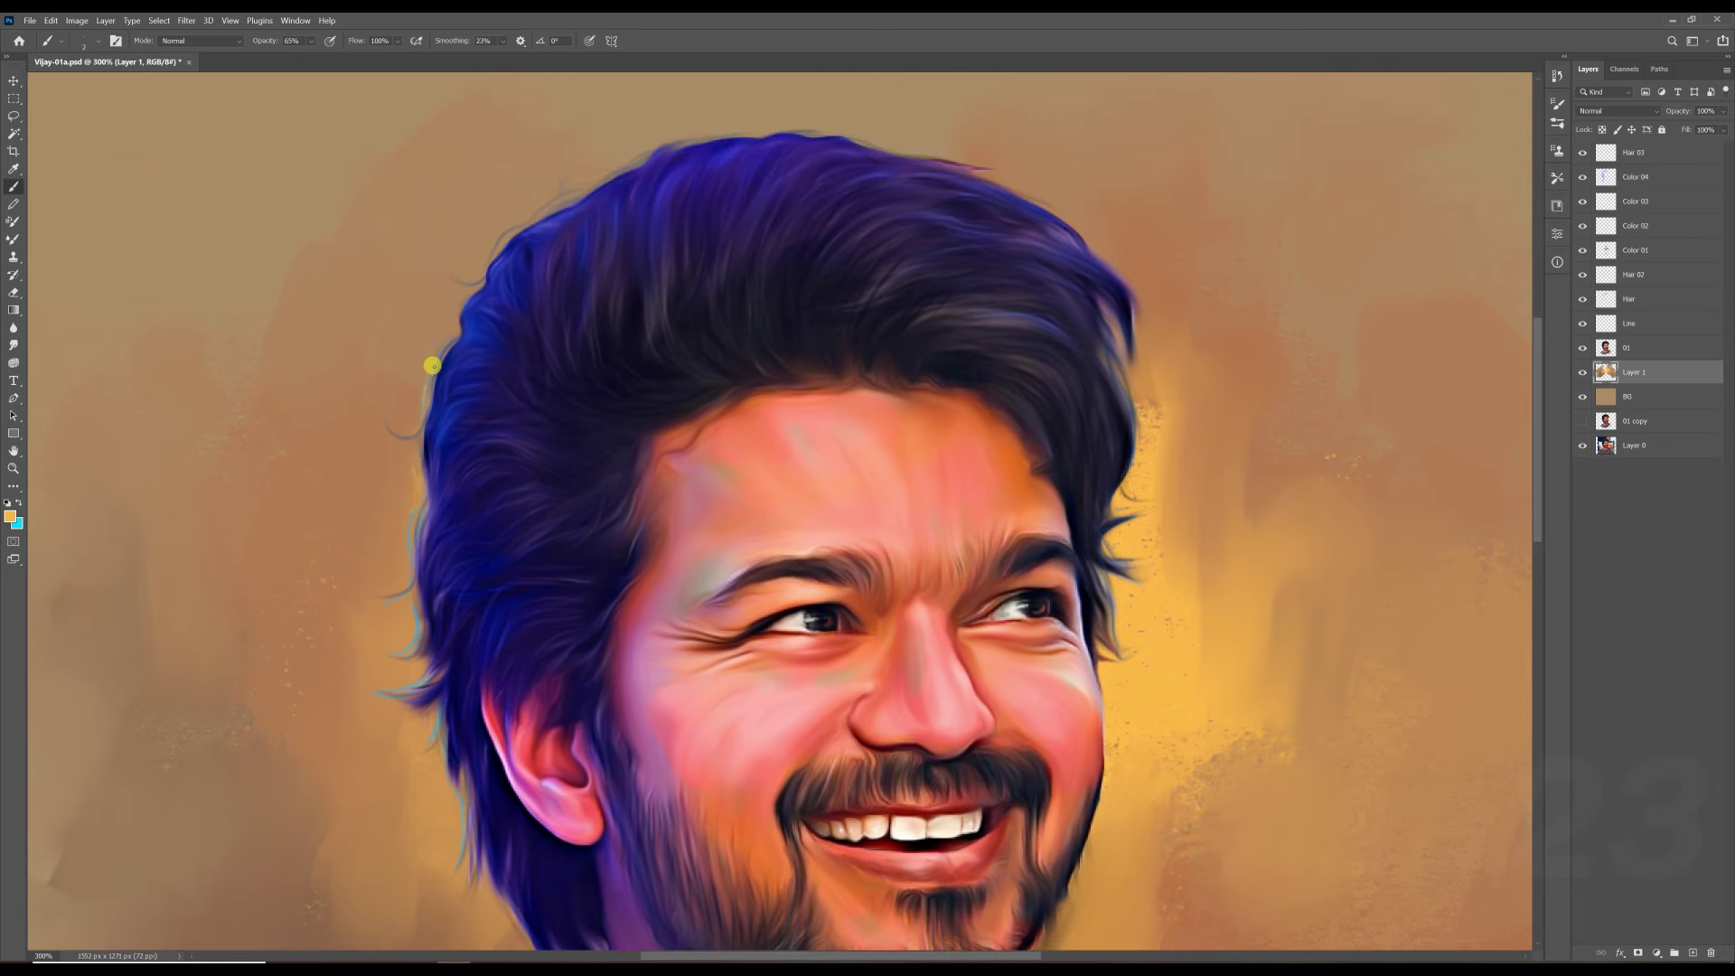
scroll(473, 422, "down", 3)
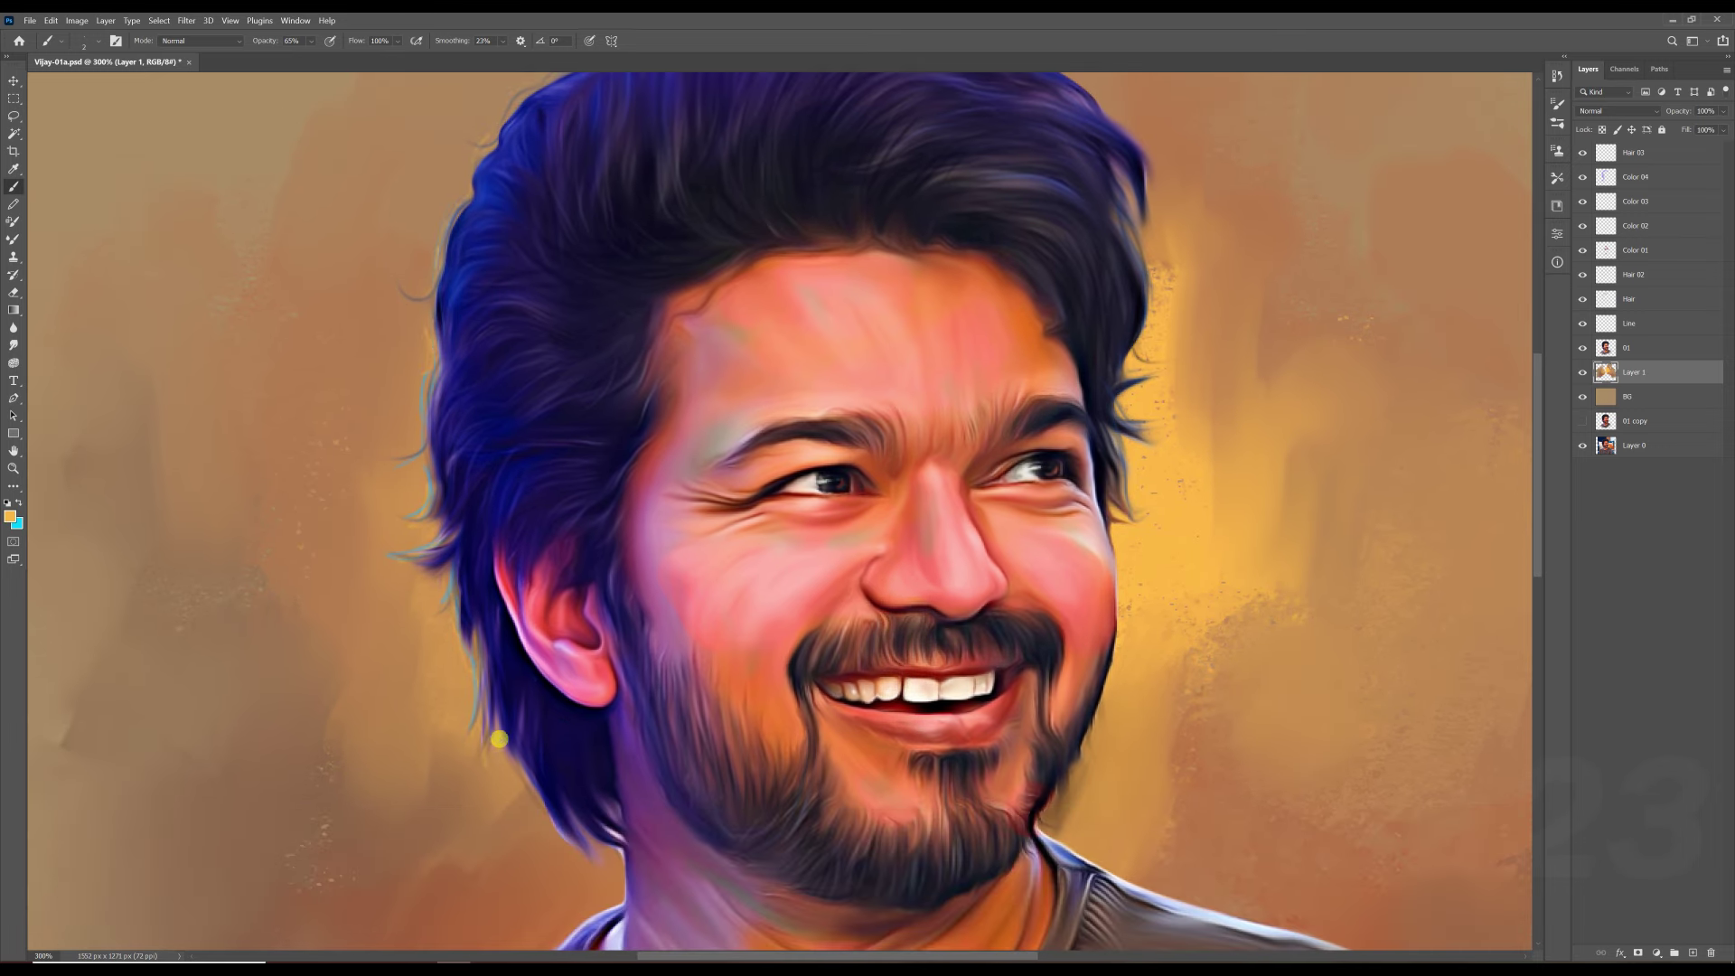
scroll(524, 705, "up", 5)
scroll(486, 488, "up", 1)
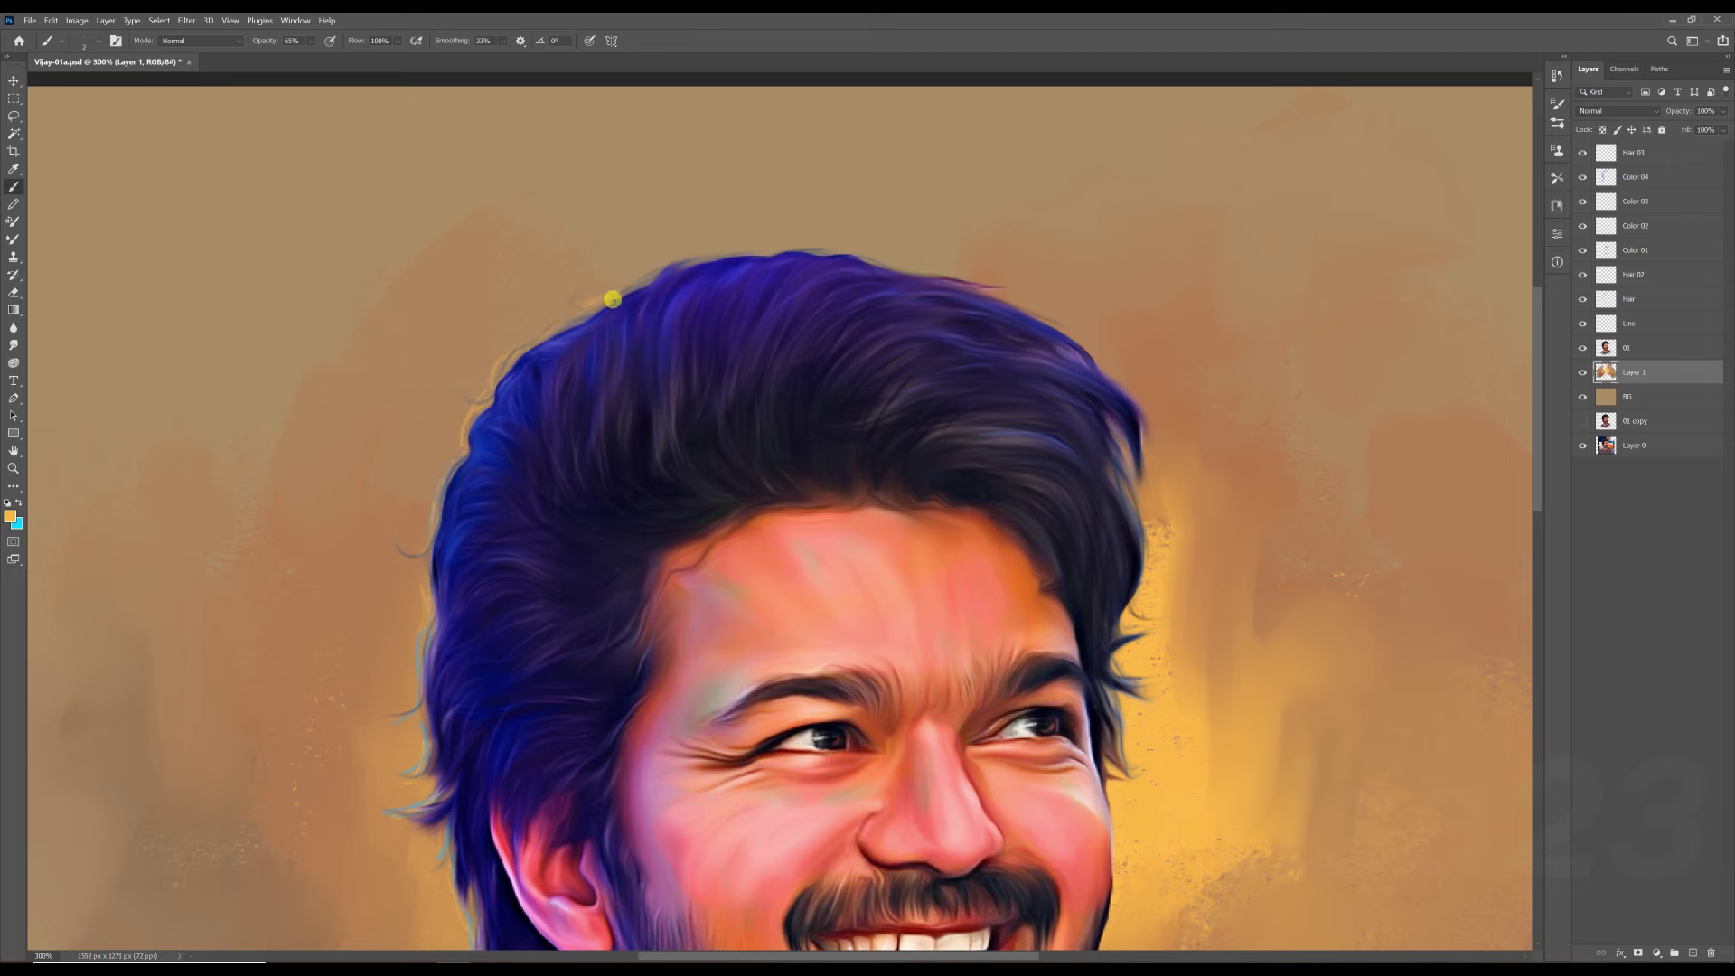
scroll(976, 279, "right", 2)
scroll(958, 283, "right", 2)
scroll(992, 478, "down", 2)
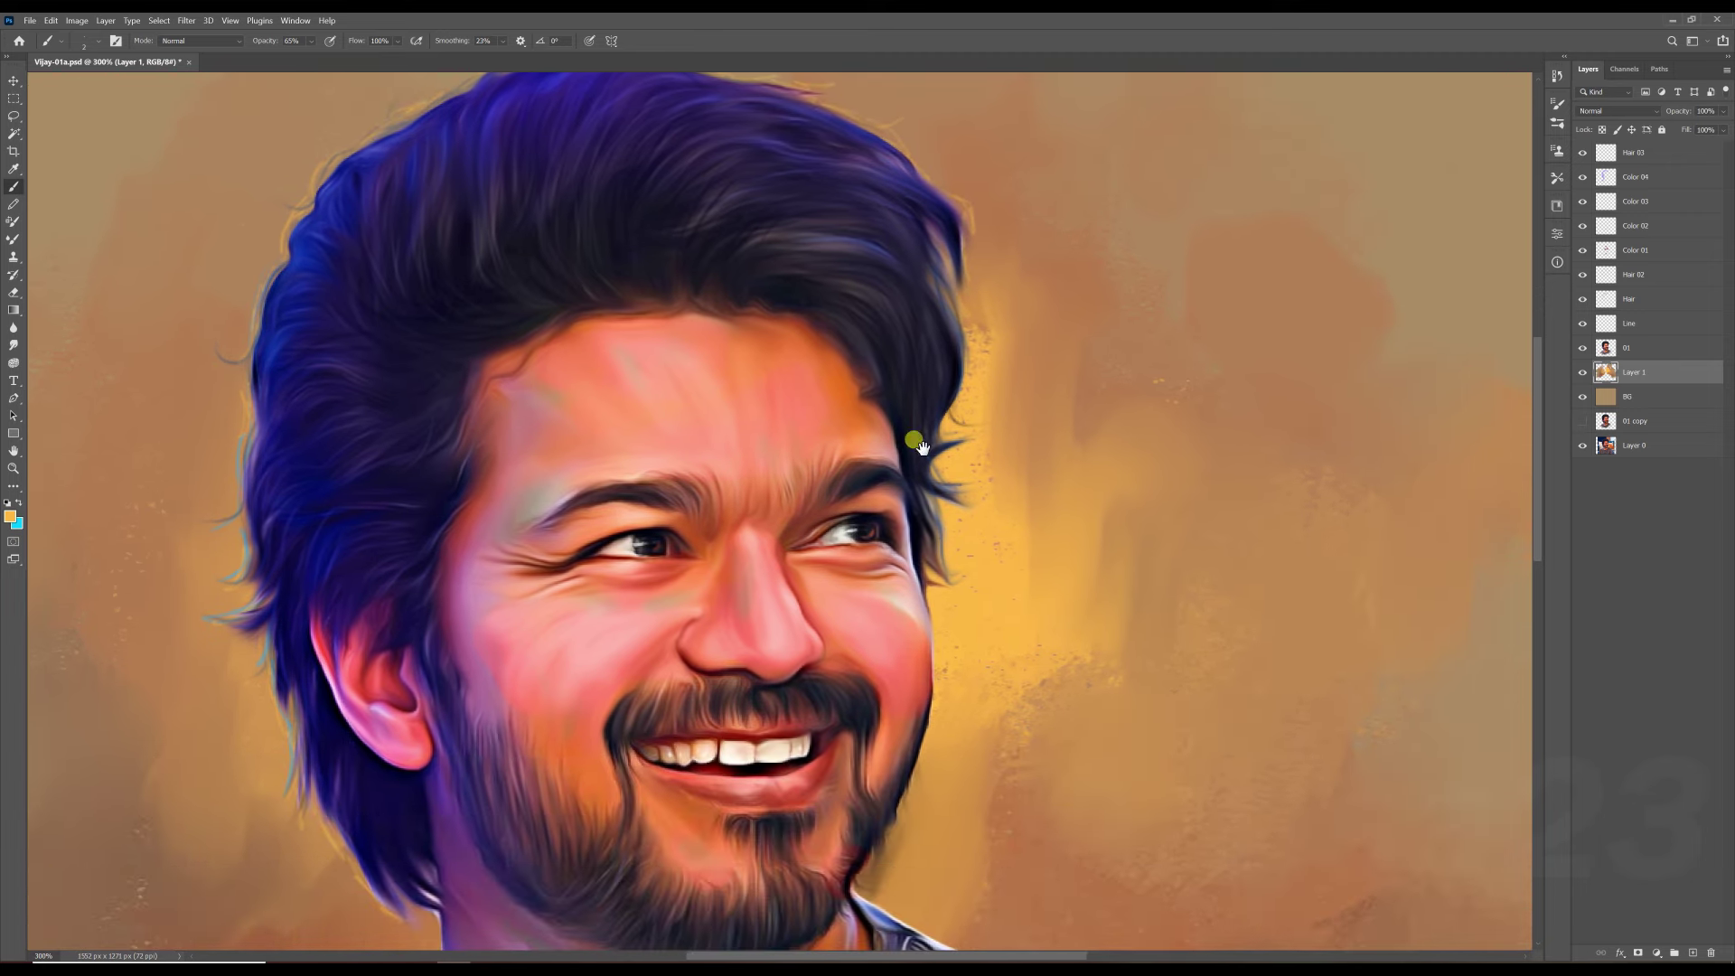
scroll(913, 449, "down", 2)
scroll(797, 499, "down", 3)
scroll(797, 499, "up", 1)
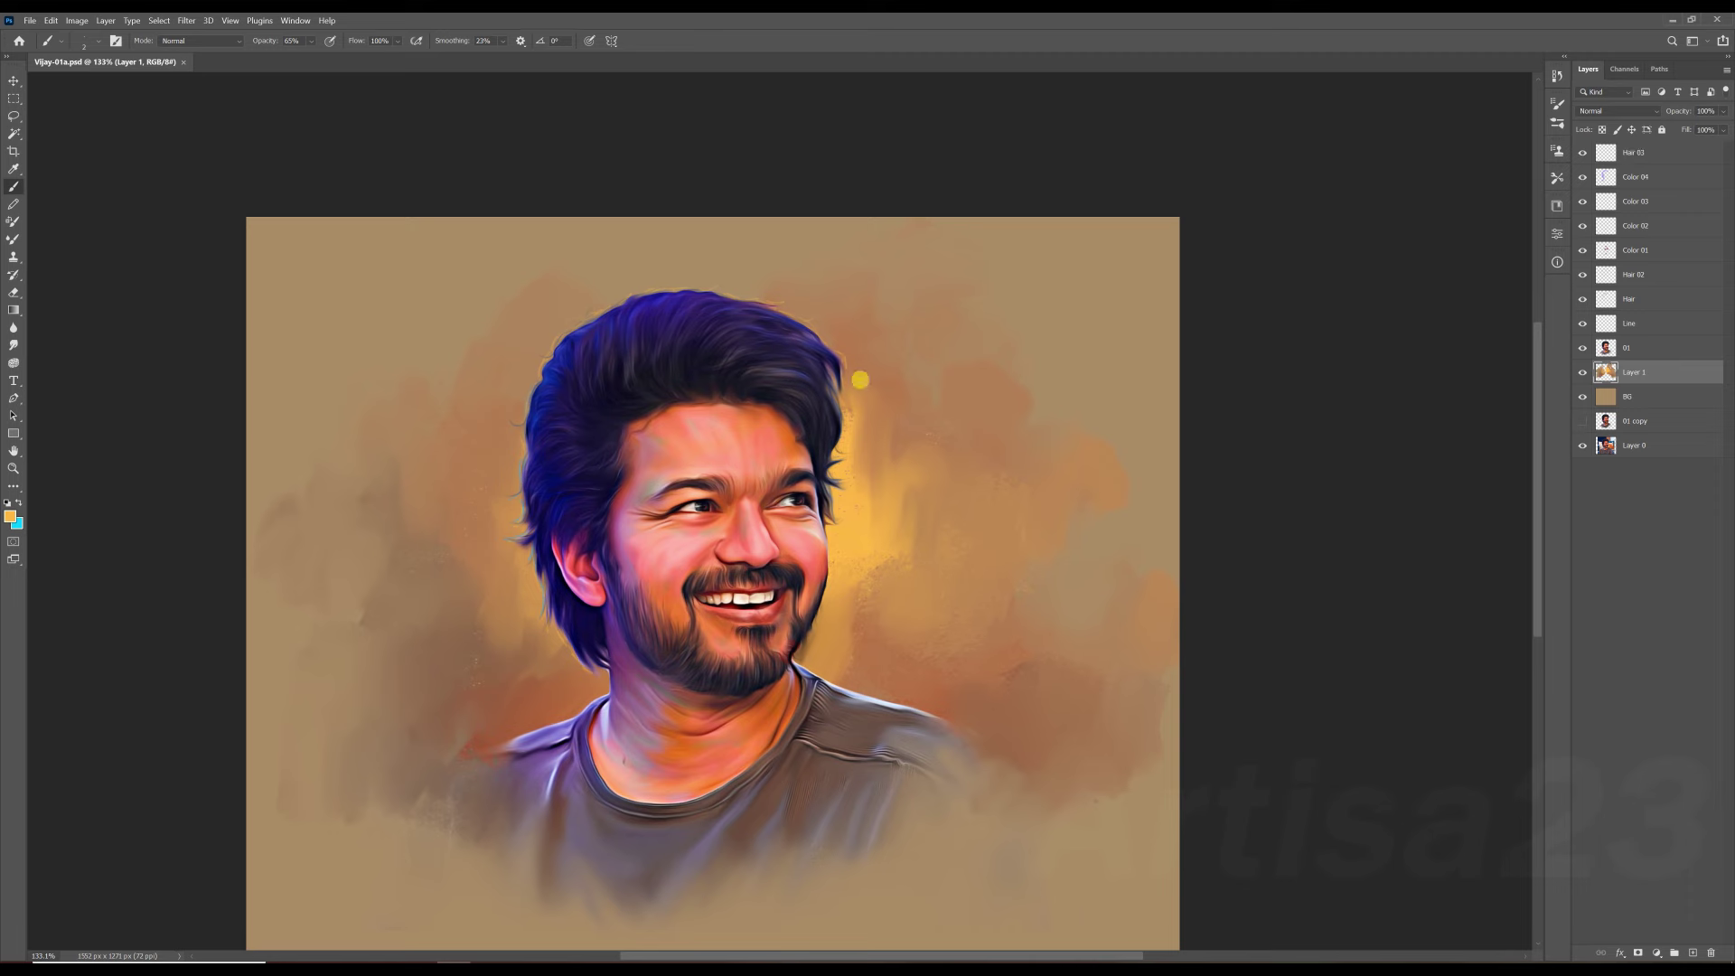
scroll(862, 372, "up", 3)
left_click(1583, 152)
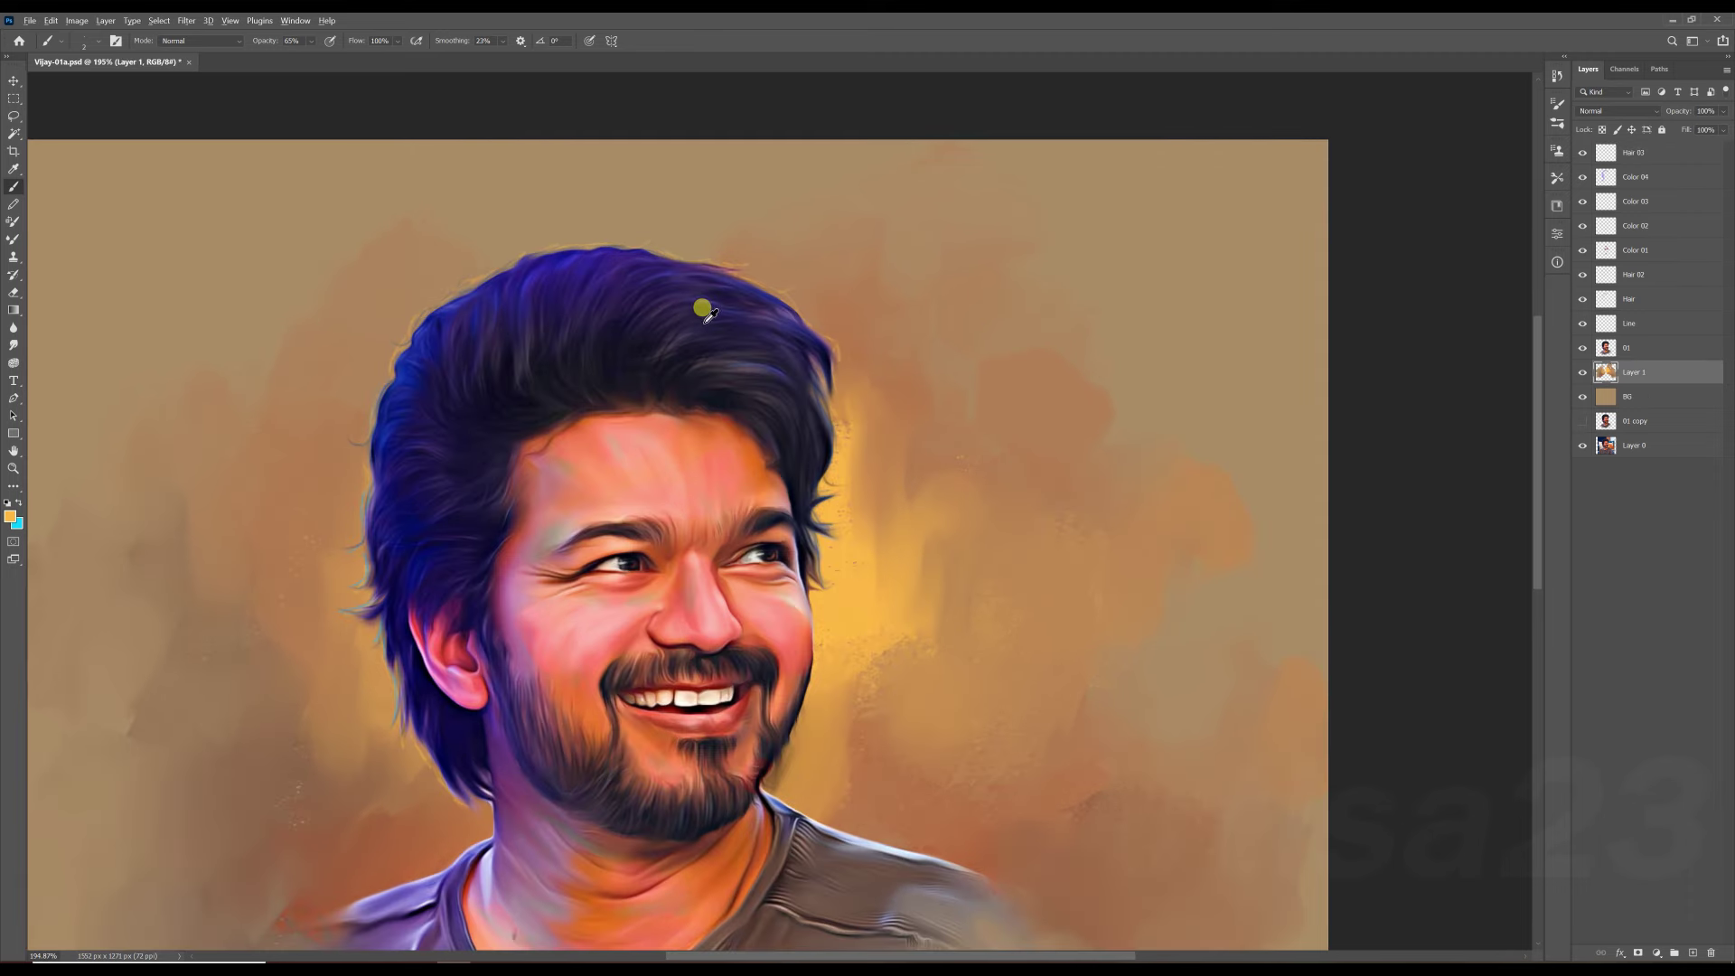
scroll(740, 329, "up", 1)
scroll(740, 329, "down", 2)
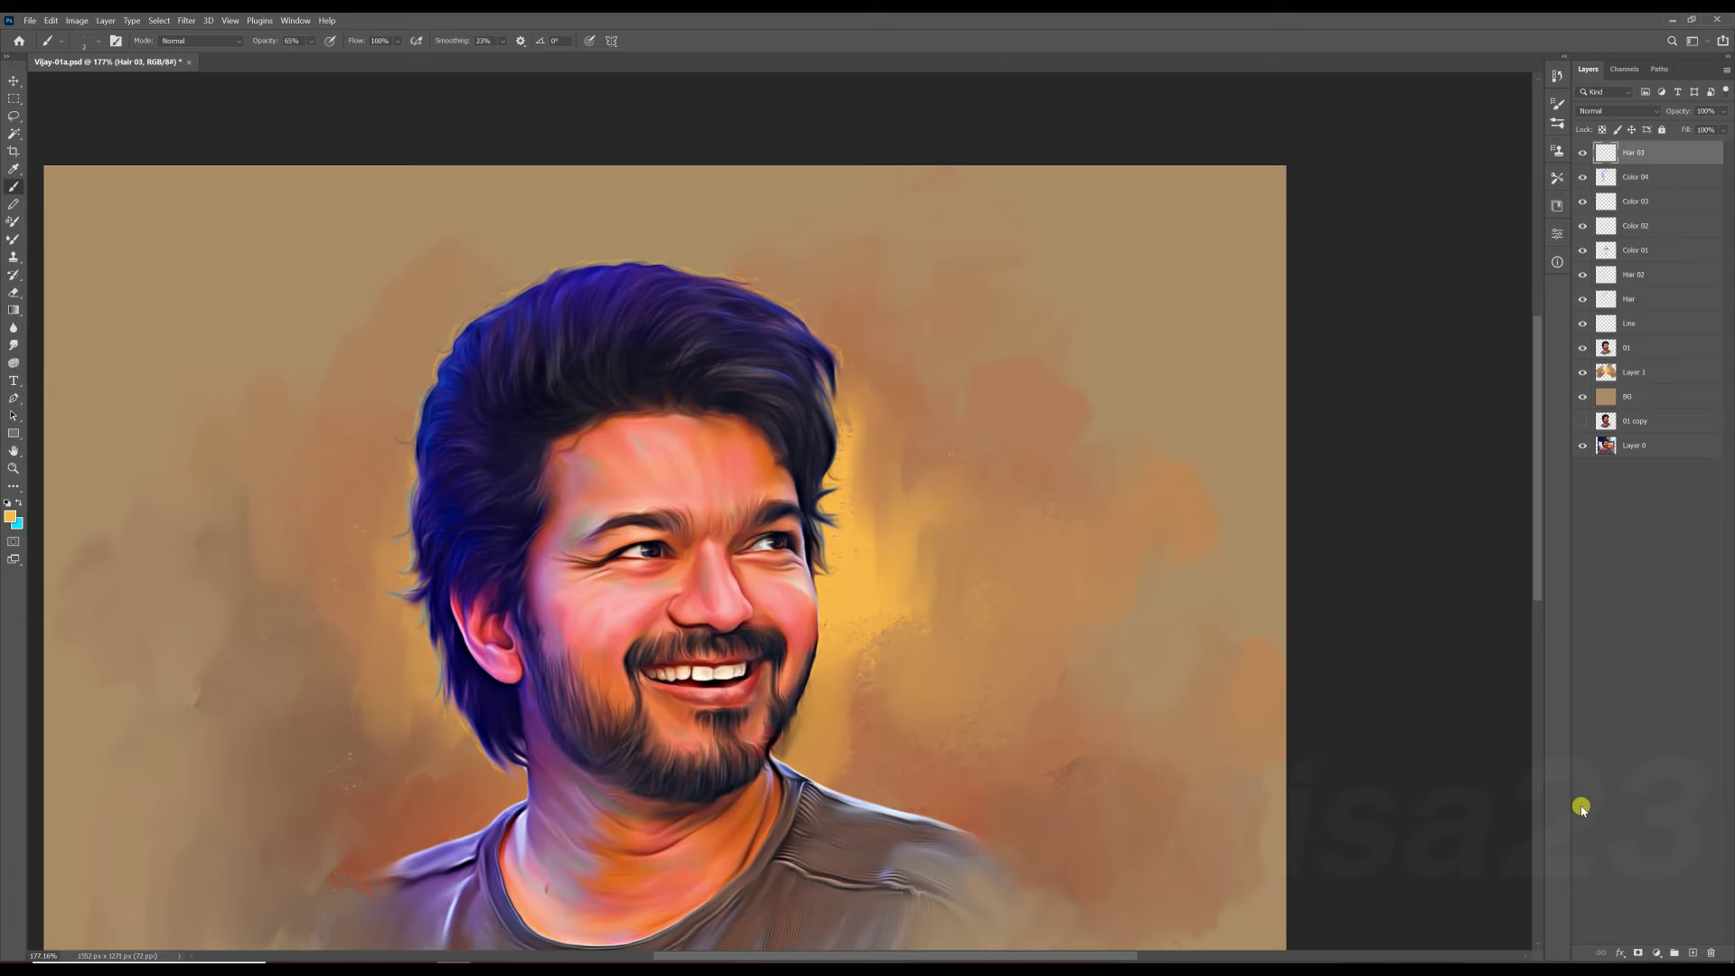
scroll(897, 492, "down", 1)
left_click(1693, 953)
double_click(1614, 150)
key("Return")
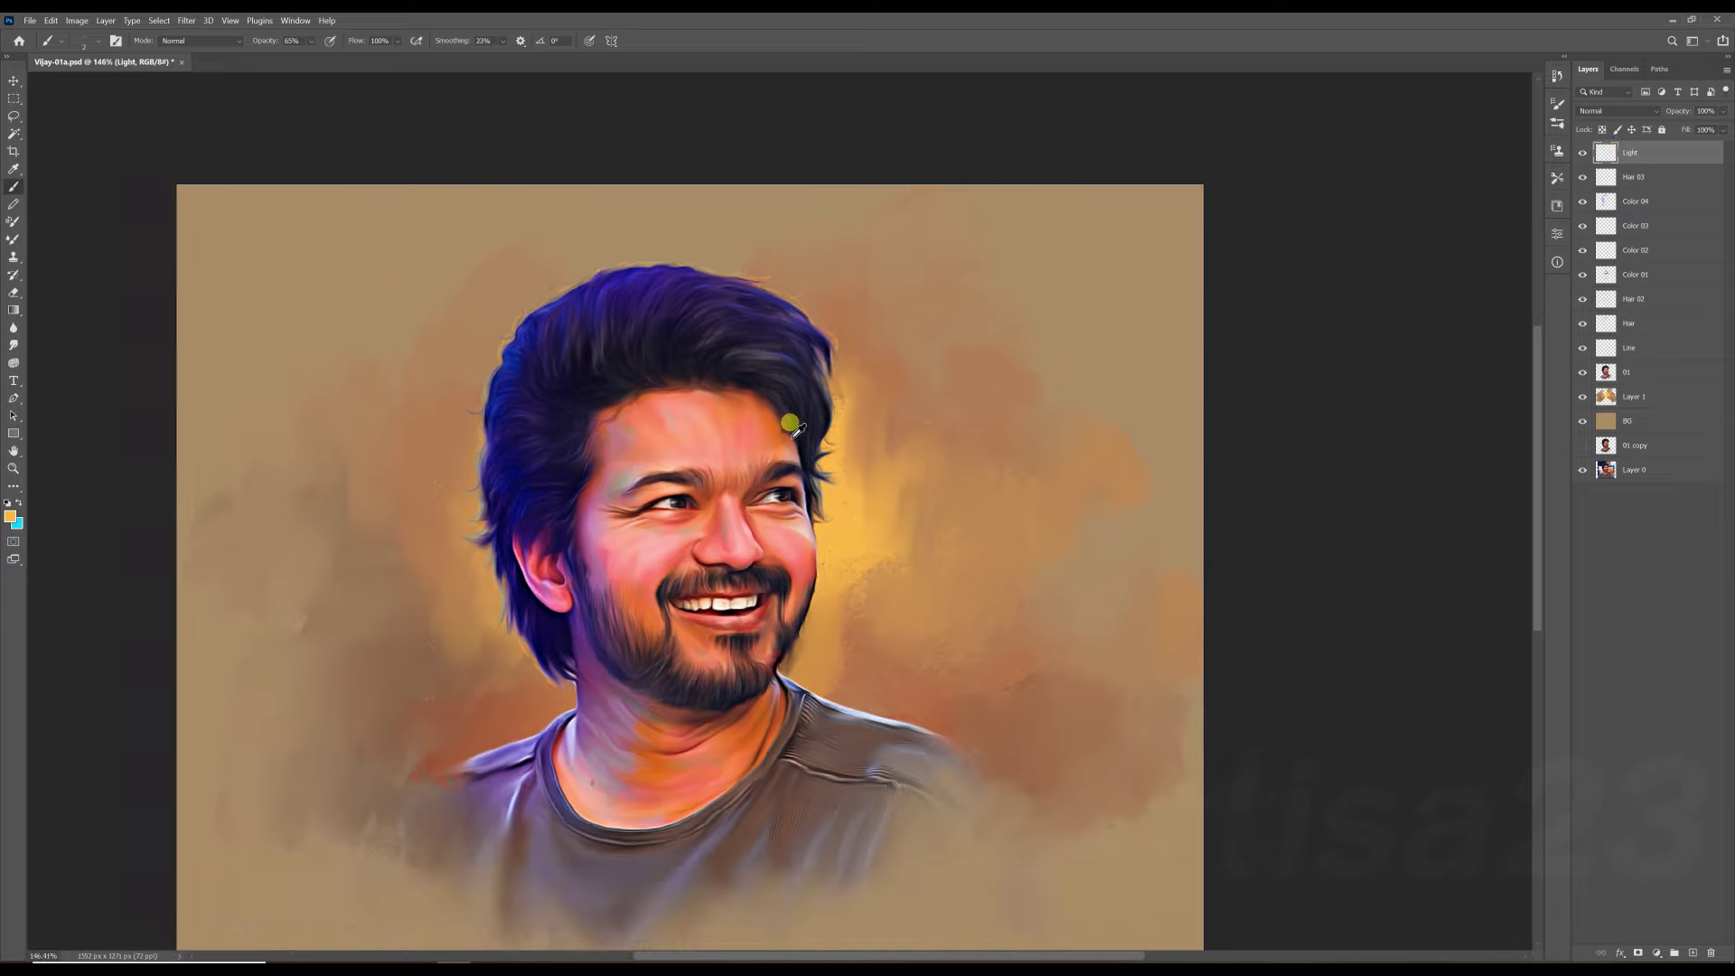
Paint soft highlights on the cheek and forehead.
scroll(795, 388, "up", 5)
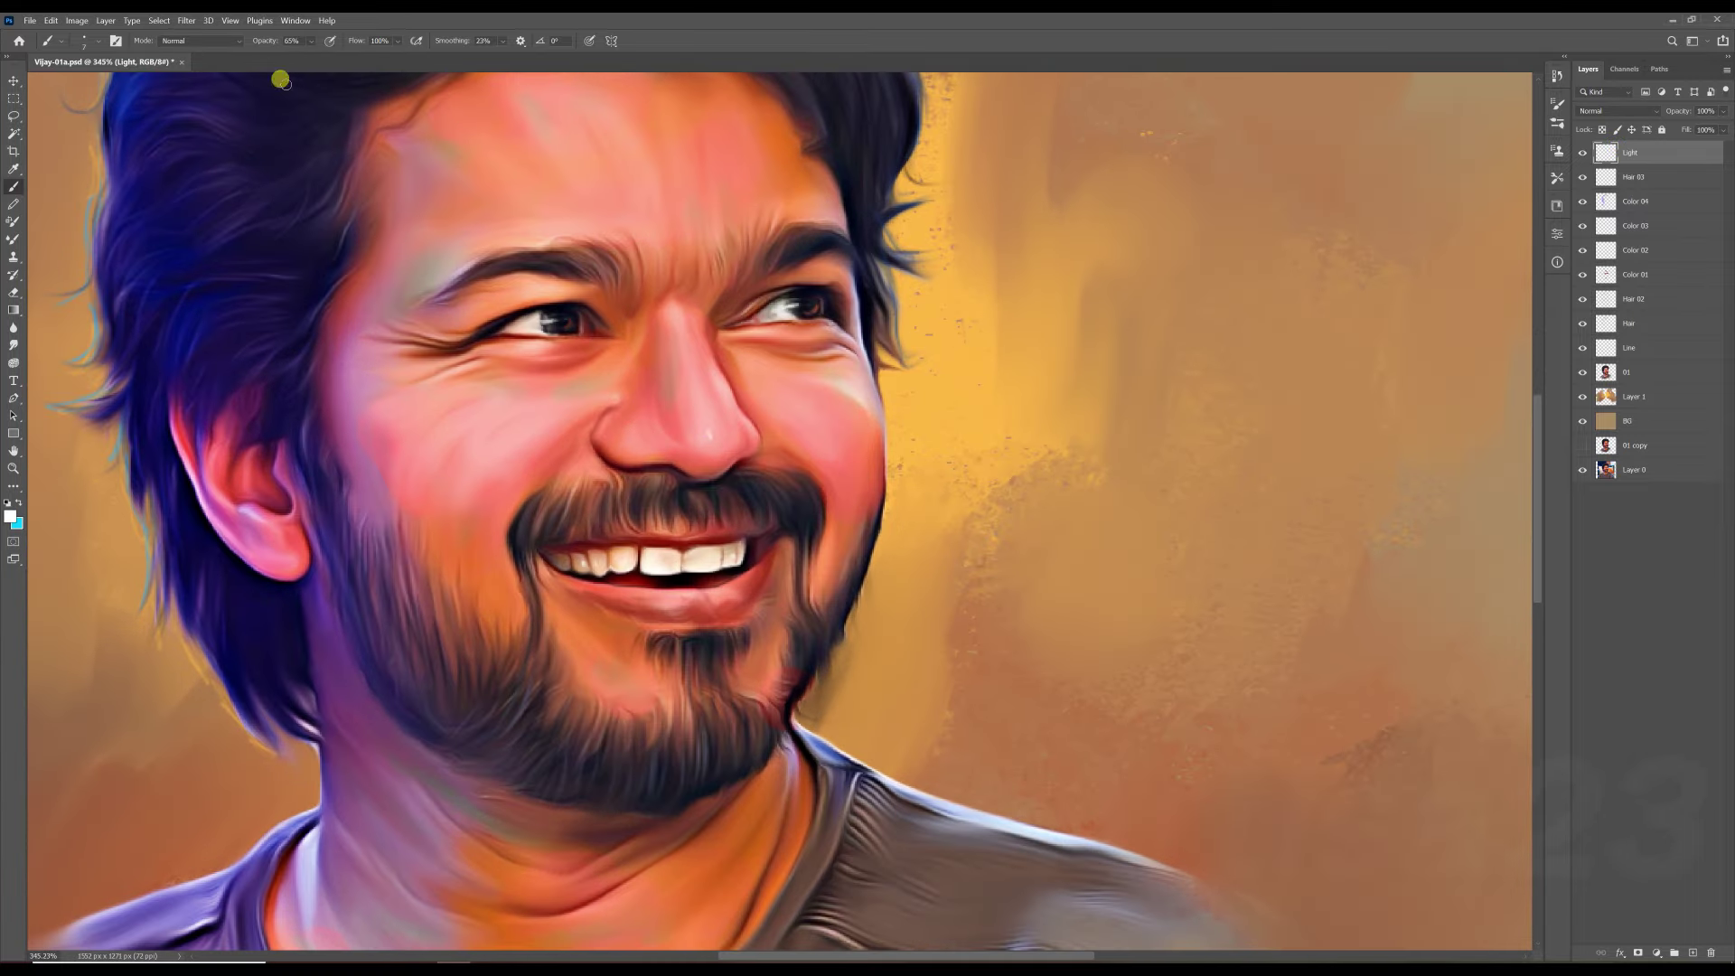
scroll(704, 415, "down", 2)
left_click_drag(528, 432, 565, 451)
scroll(632, 361, "down", 1)
left_click_drag(649, 222, 669, 255)
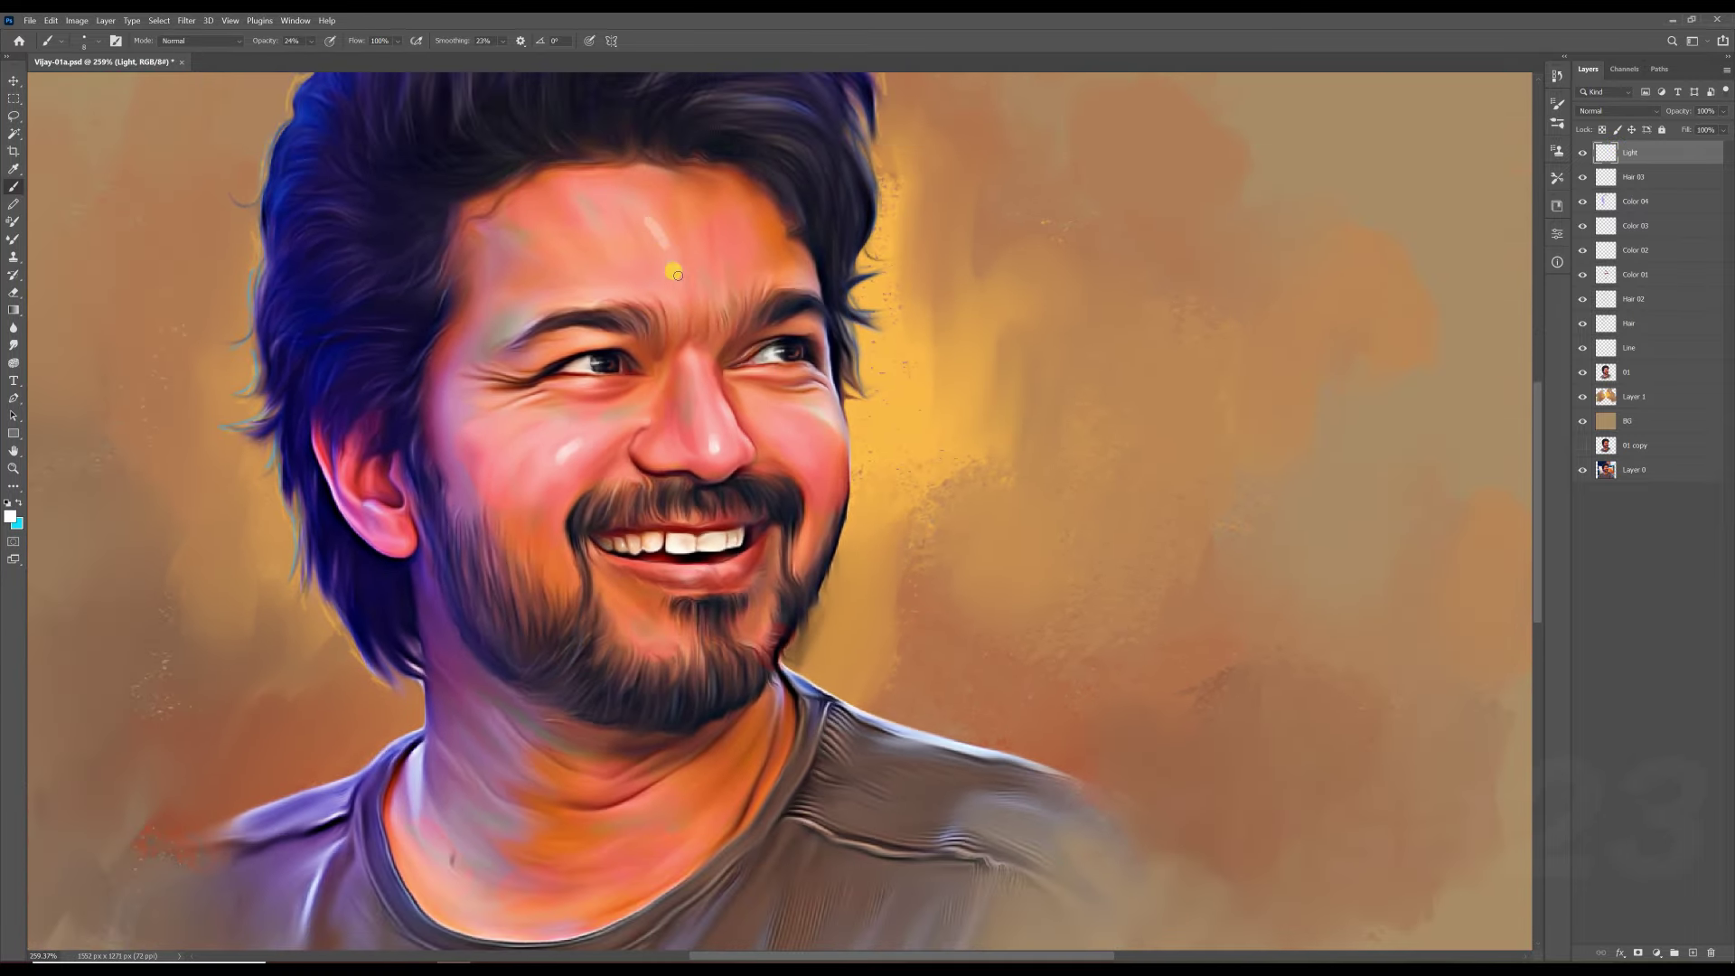
scroll(799, 451, "down", 2)
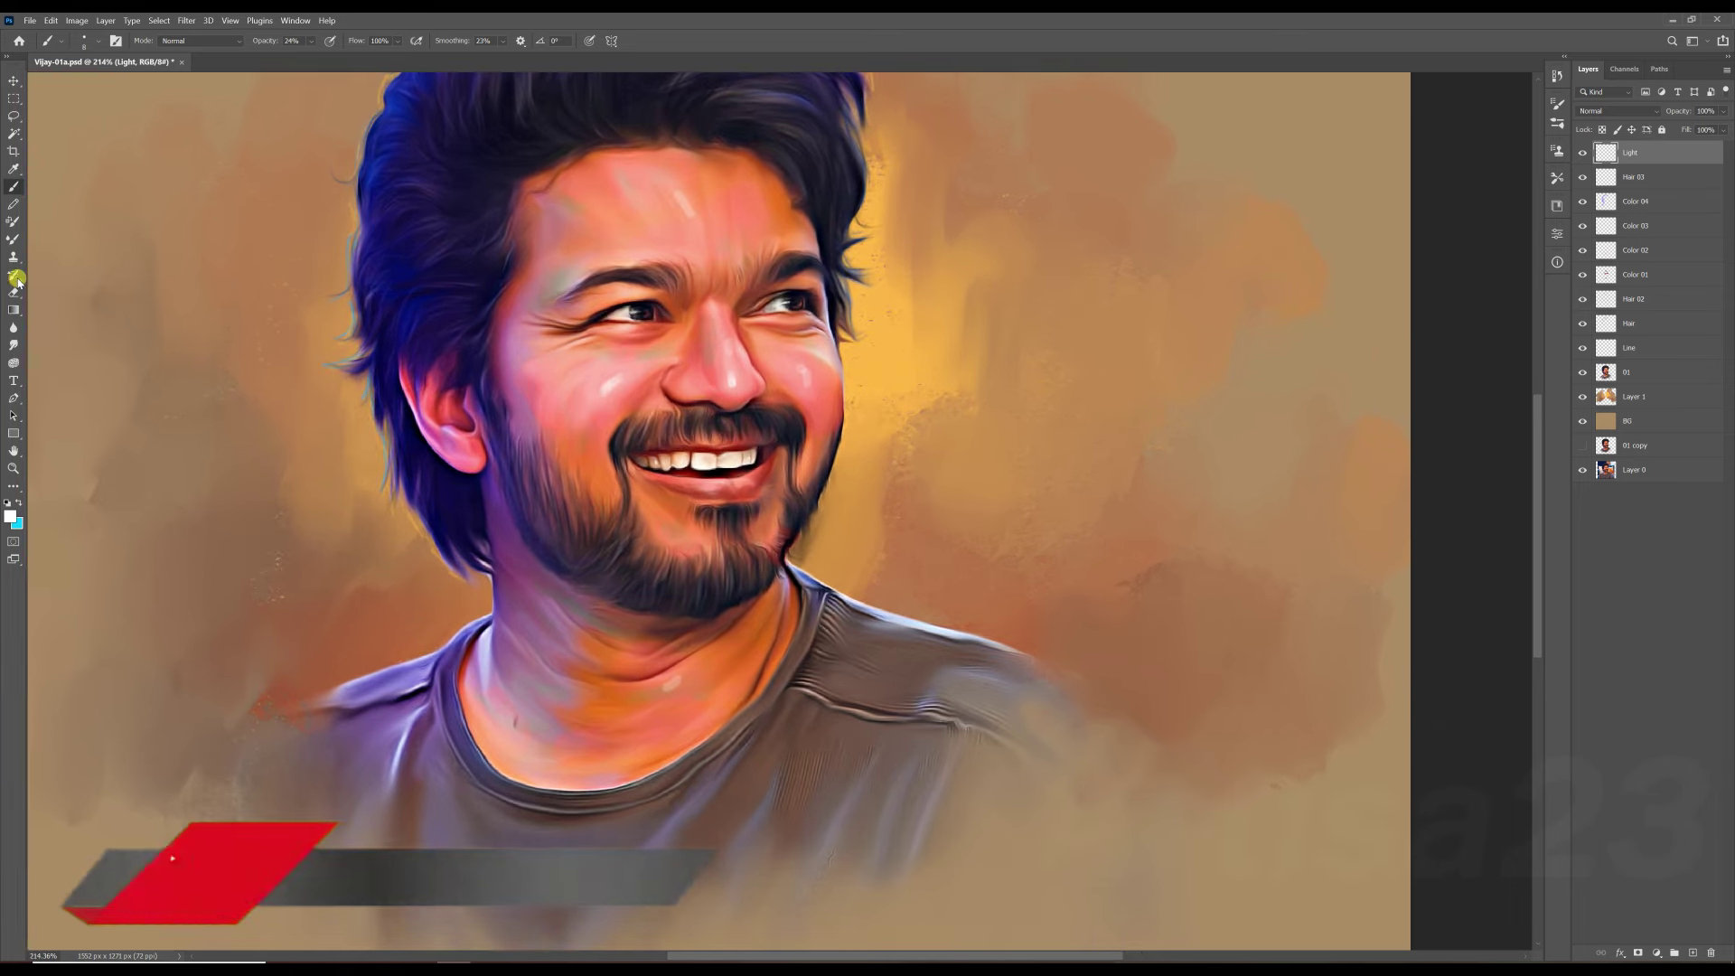
Smudge the highlight across the nose with a size 70 Smudge tool.
key("r")
scroll(719, 711, "down", 1)
scroll(769, 451, "up", 1)
key("bracketright")
key("bracketright")
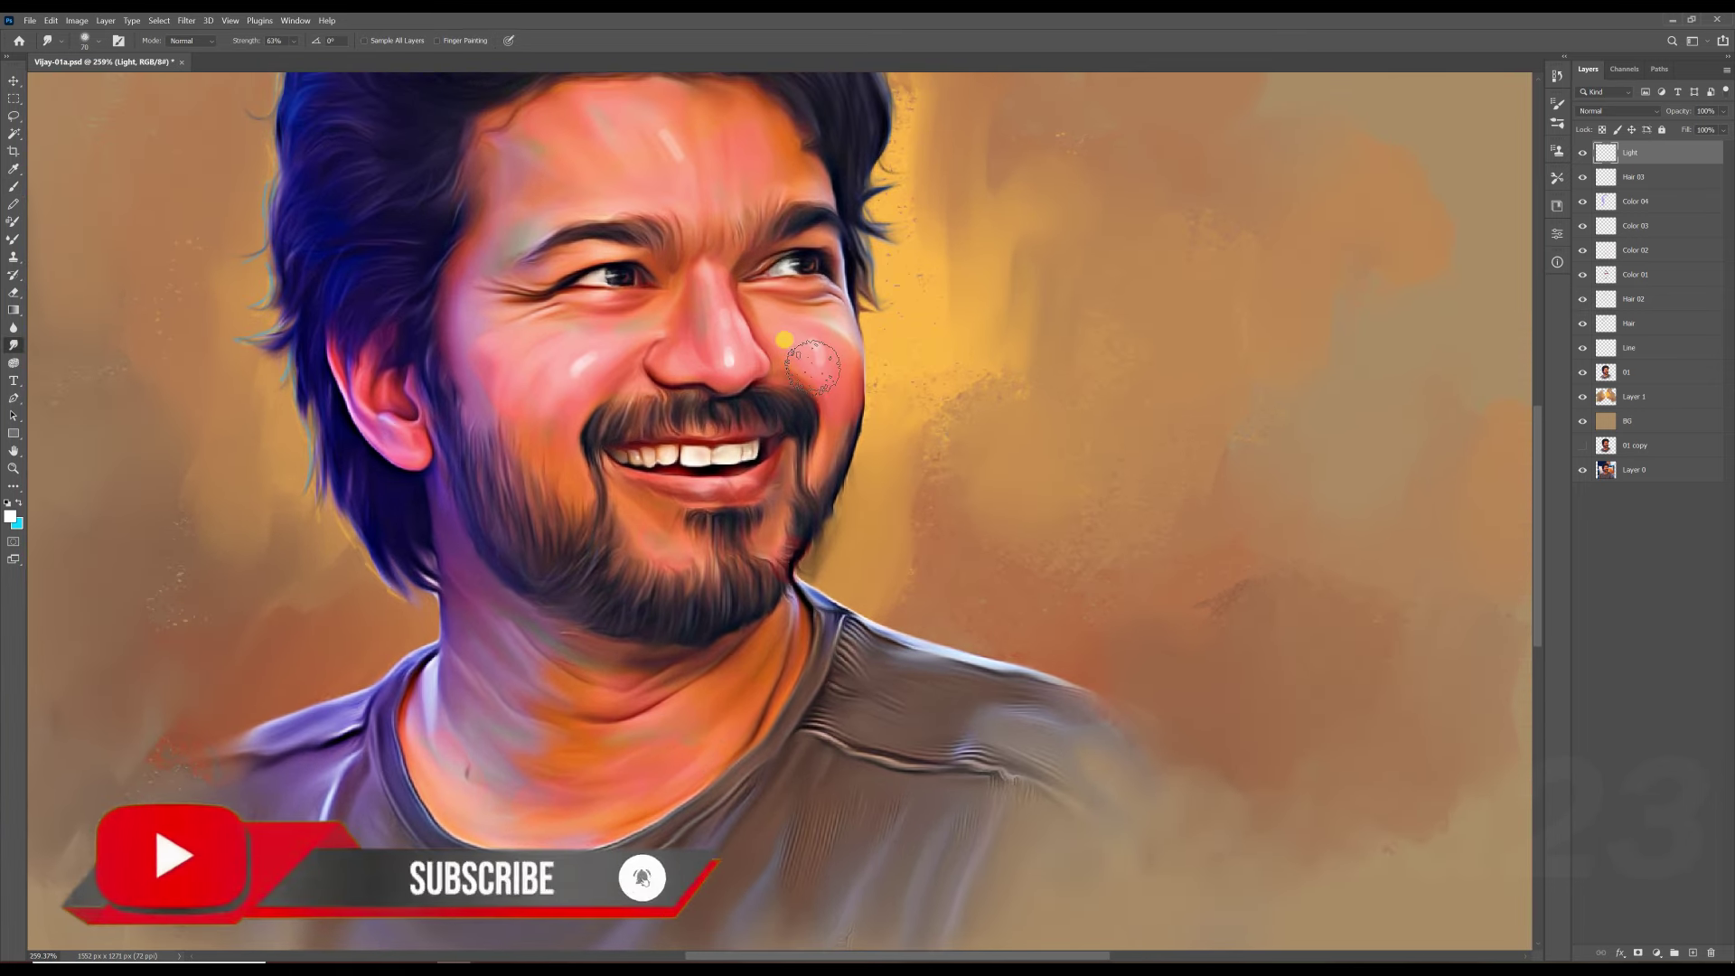
left_click_drag(801, 346, 647, 362)
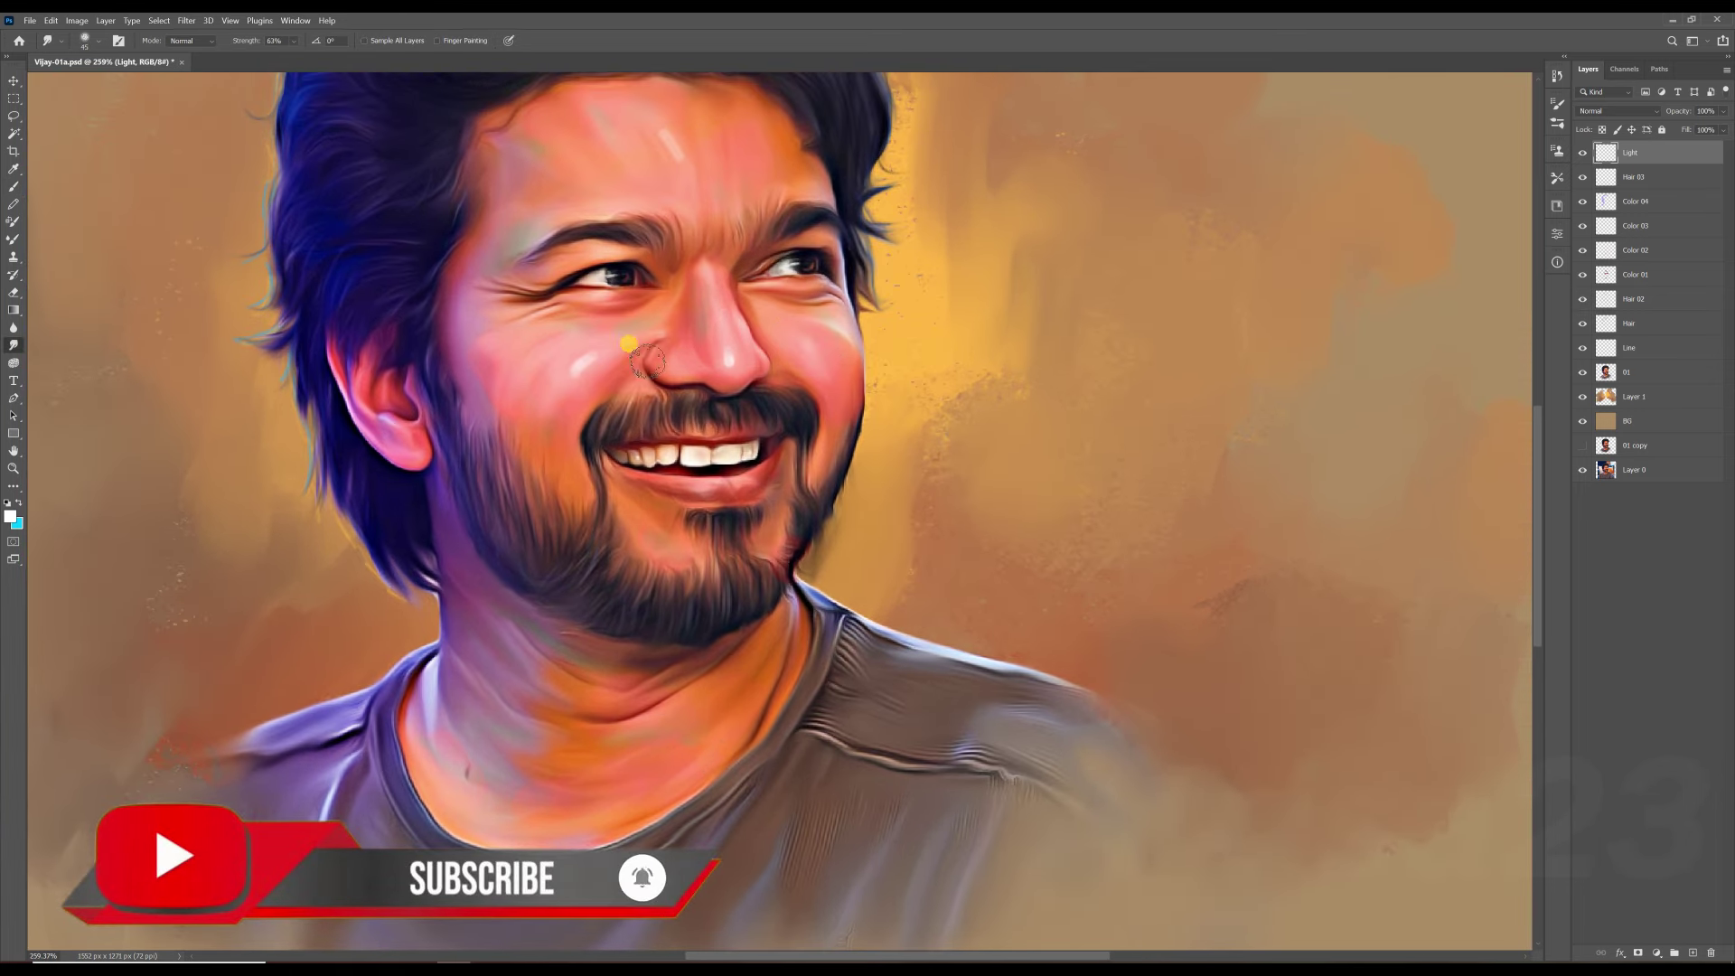
Add a new empty layer at the top of the stack.
double_click(1602, 470)
key("Escape")
key("ctrl+shift+alt+n")
double_click(1629, 153)
Name the new layer Lips and pick a dark red brush colour.
type("Lips")
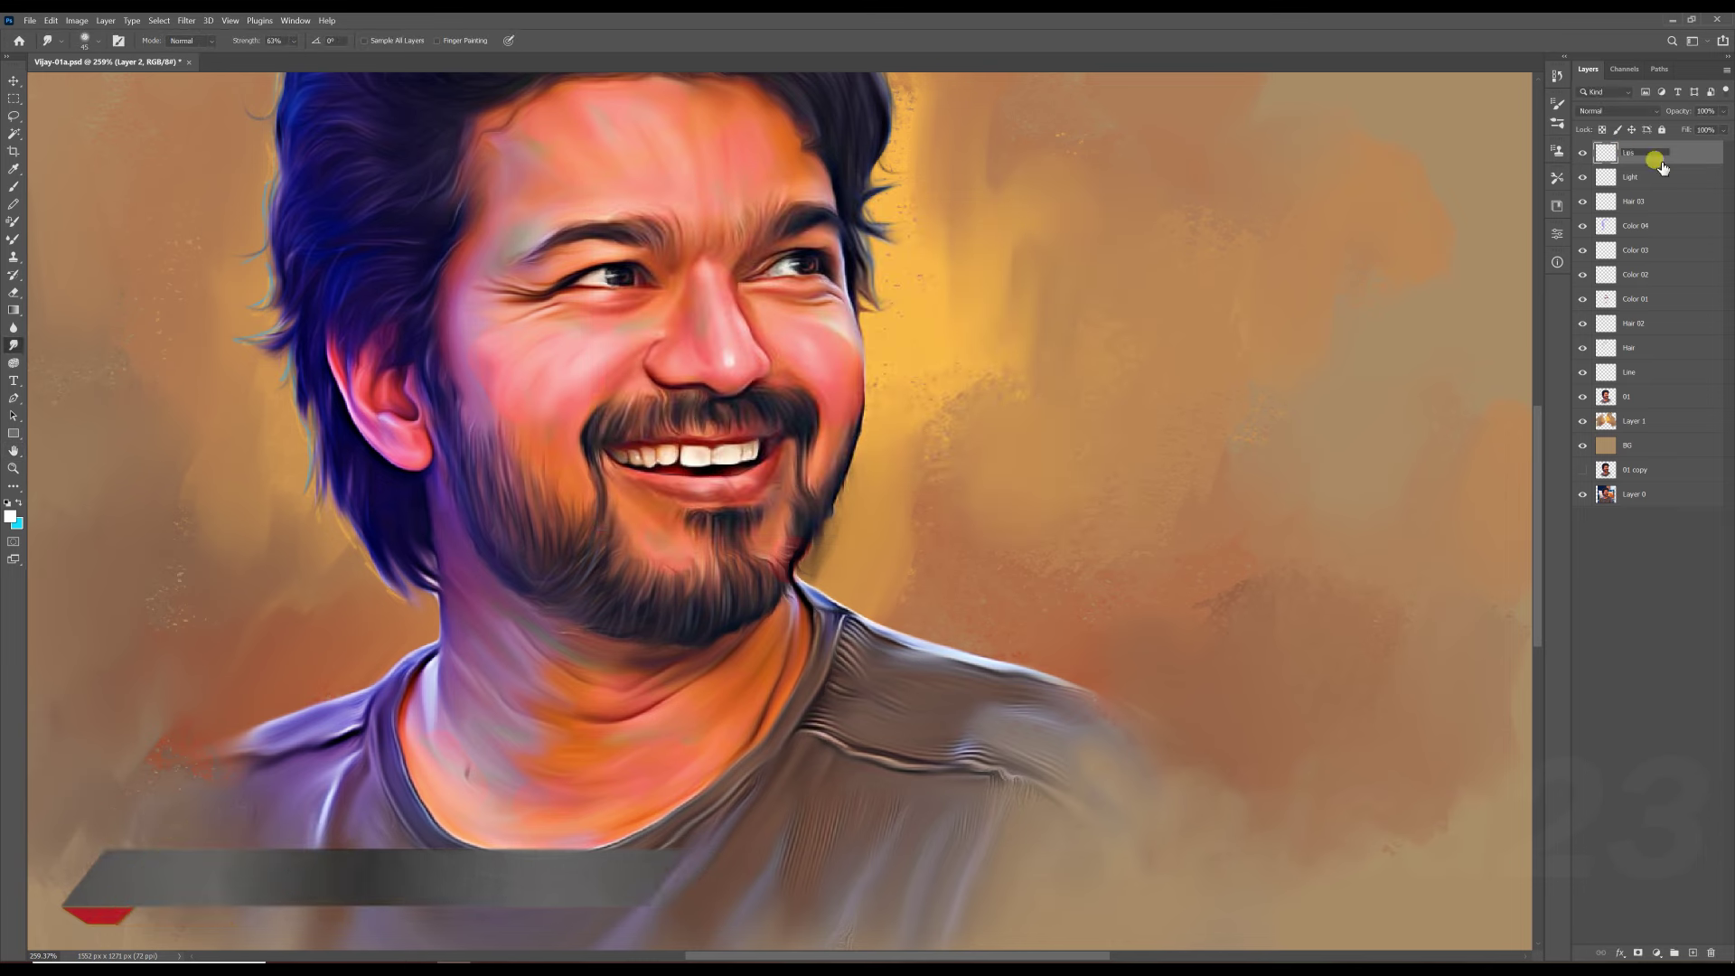
left_click(14, 186)
left_click(10, 516)
left_click(1234, 572)
left_click(1402, 539)
Paint dark red along the lower lip at 100% brush opacity.
scroll(723, 452, "up", 2)
left_click(312, 41)
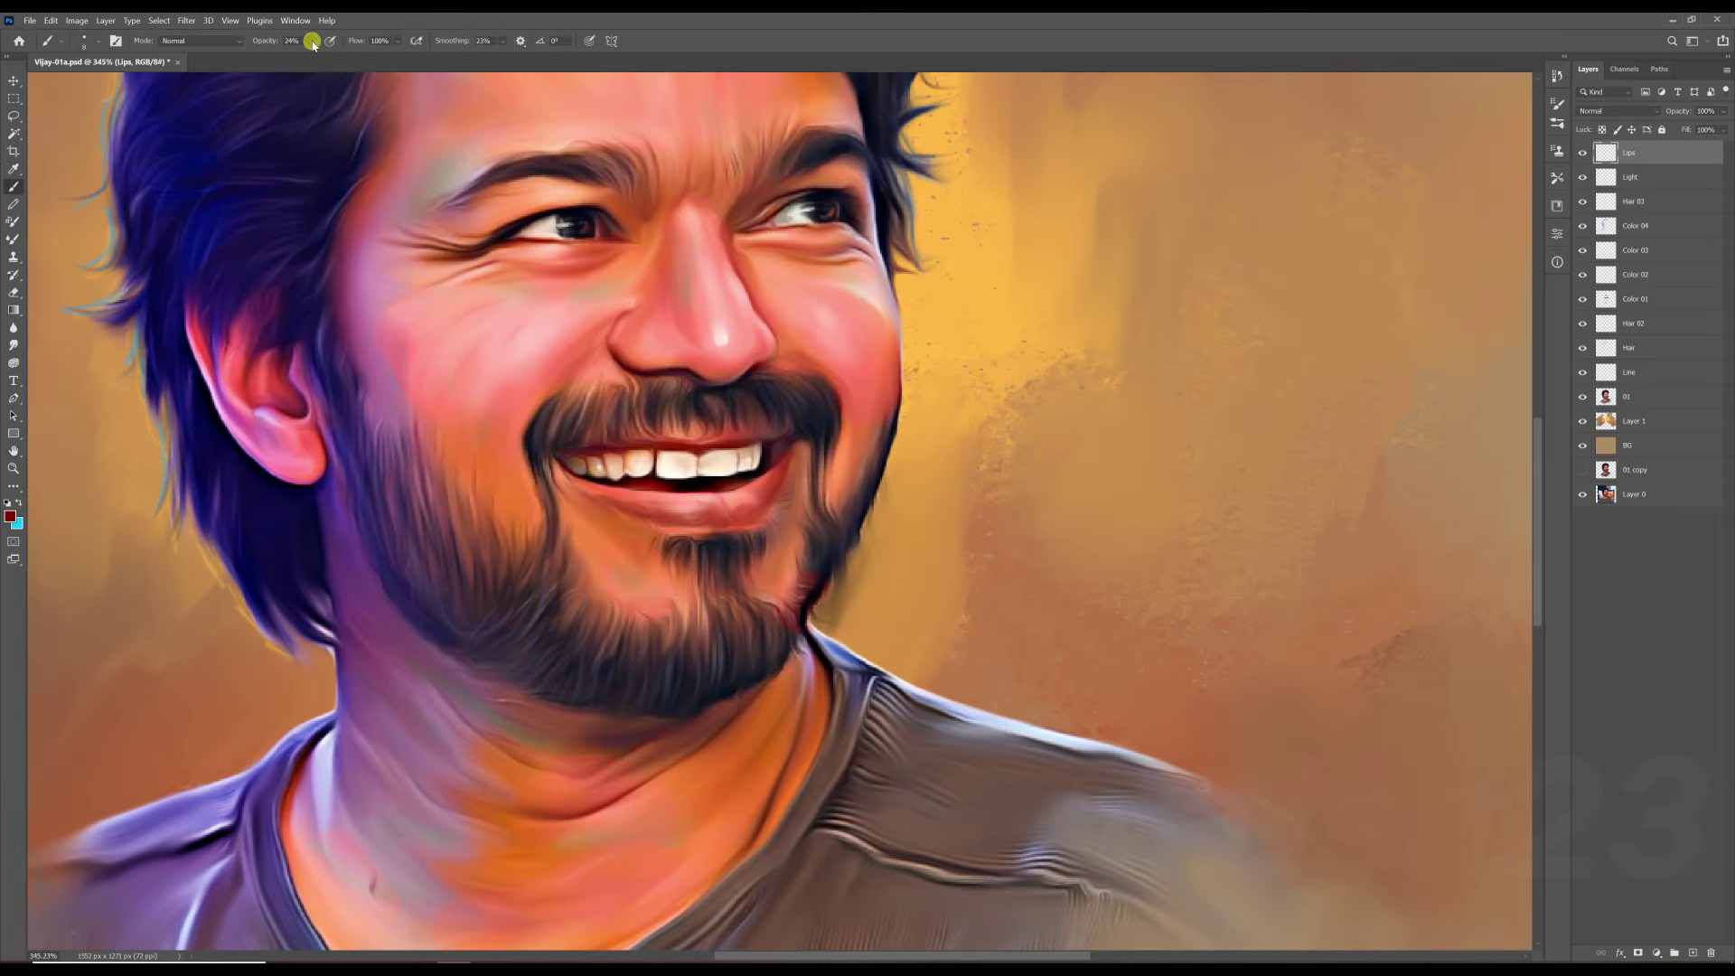
key("0")
scroll(723, 460, "up", 3)
mouse_move(794, 463)
left_mouse_down()
mouse_move(678, 496)
mouse_move(793, 444)
mouse_move(497, 492)
mouse_move(763, 473)
mouse_move(542, 507)
mouse_move(420, 466)
left_mouse_up()
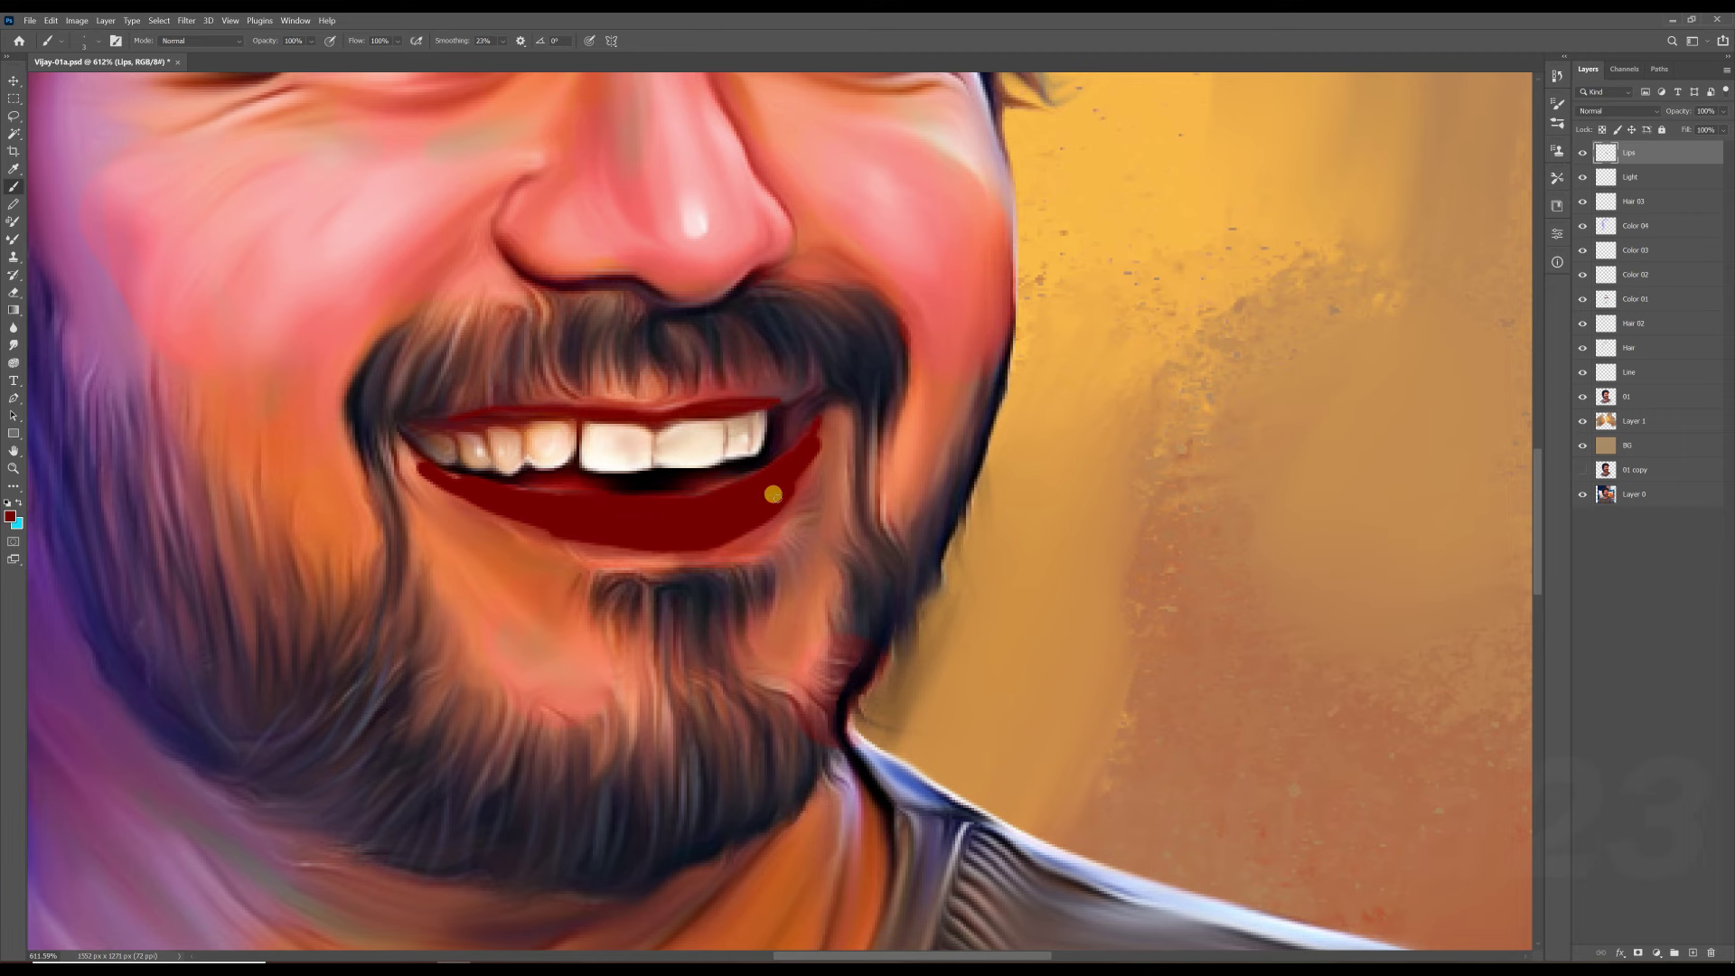
scroll(583, 506, "down", 3)
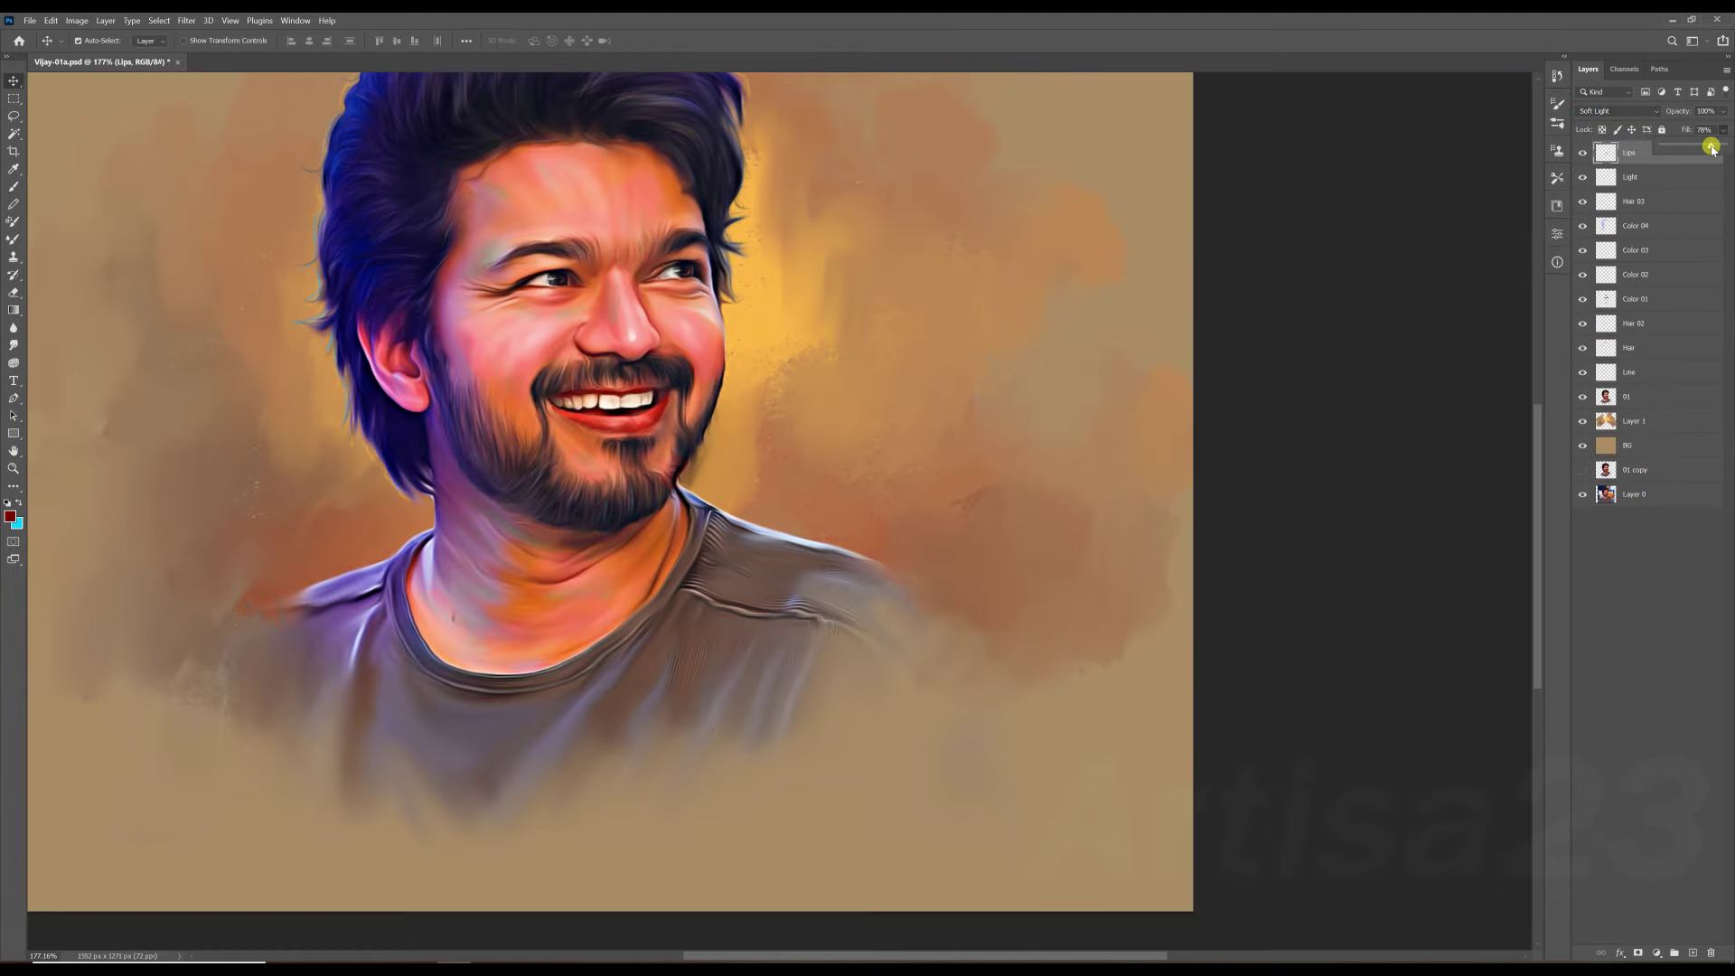
scroll(609, 394, "up", 3)
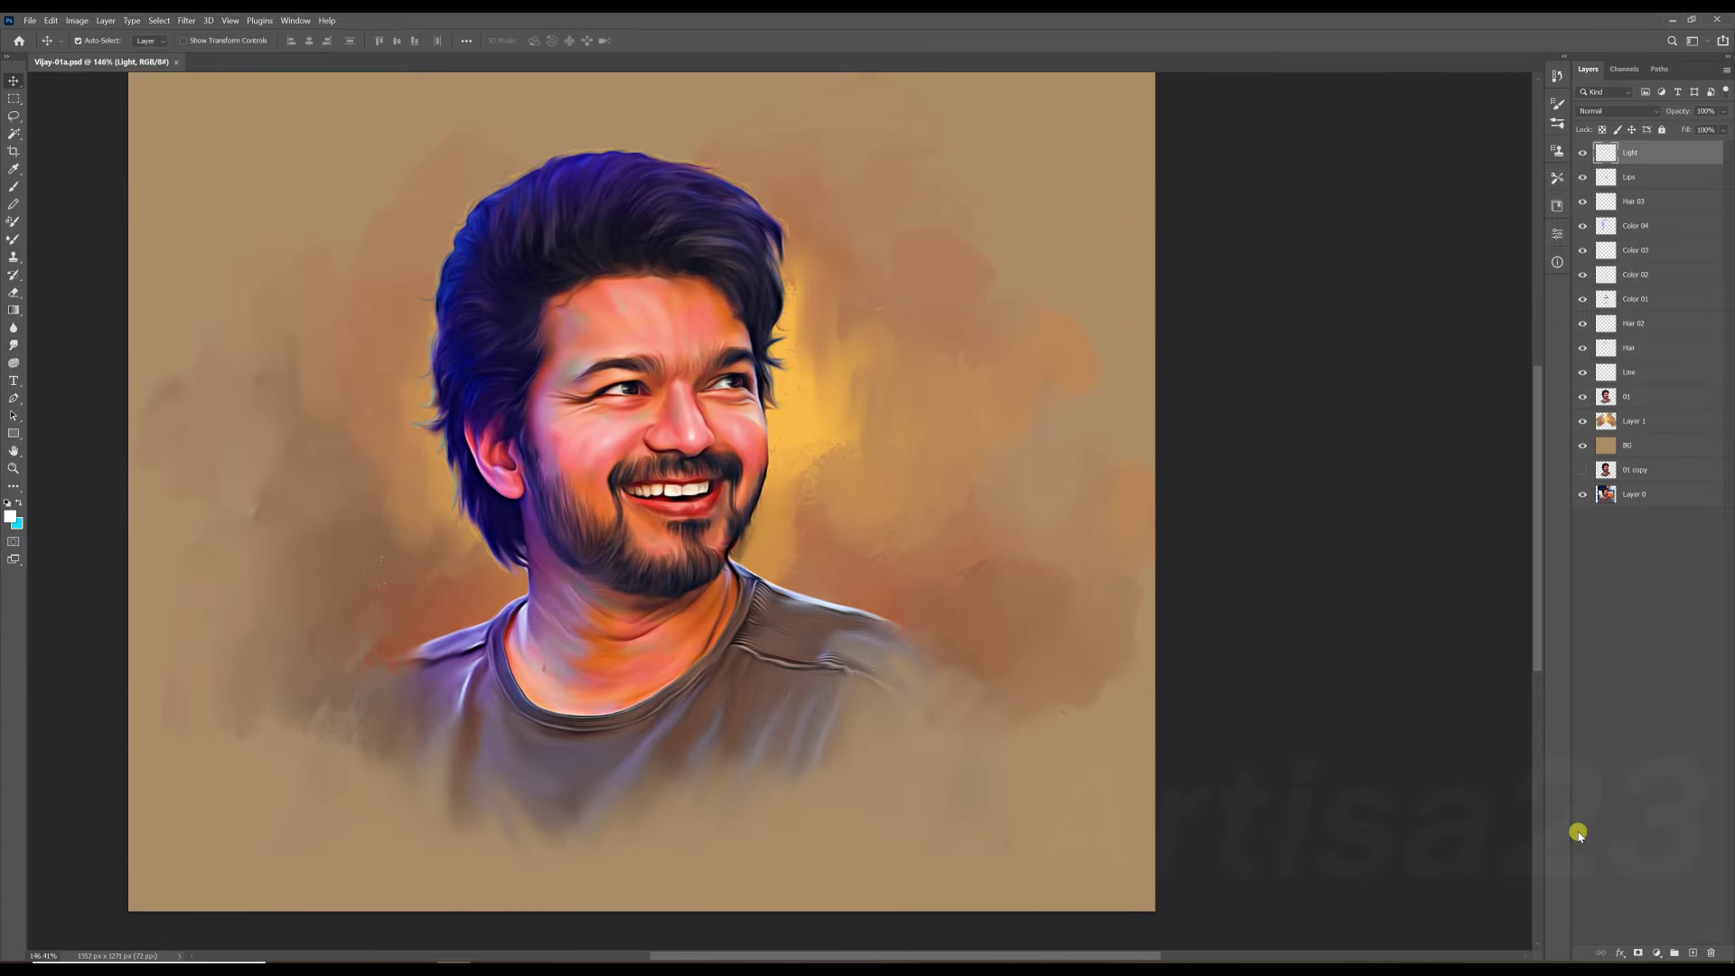
Add a Levels adjustment layer with black input 14 and save as Vijay-01b.psd.
left_click(1657, 953)
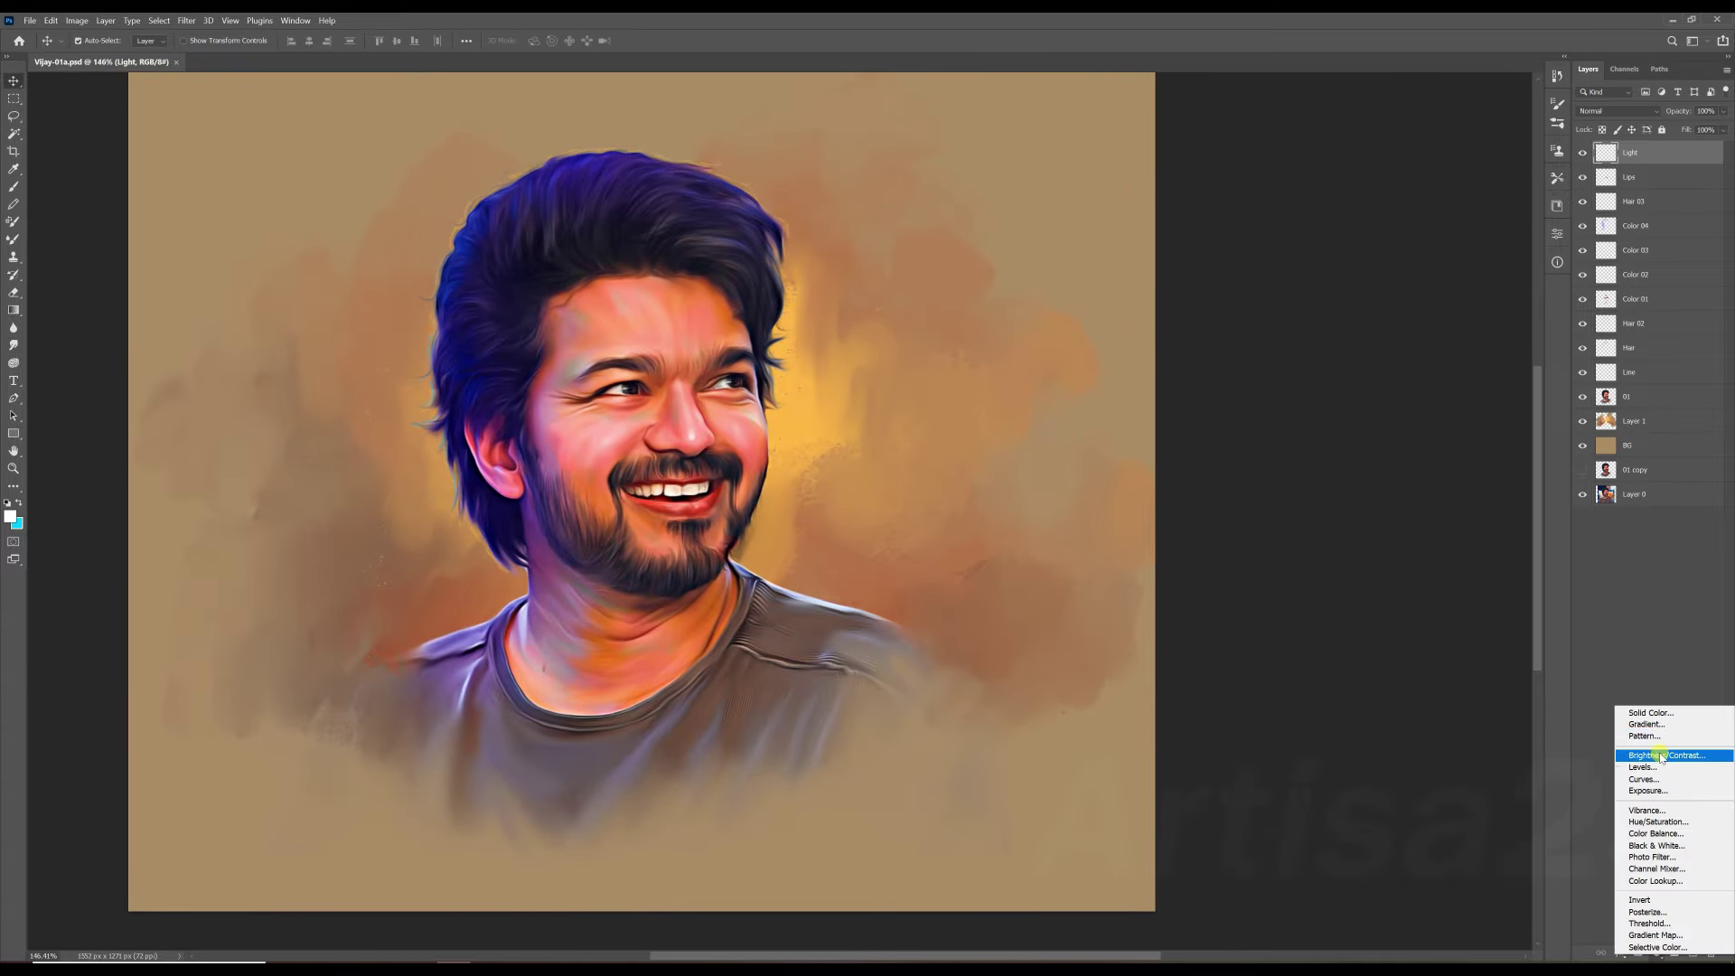
left_click(1654, 768)
left_click_drag(1415, 371, 1421, 371)
left_click(1516, 232)
scroll(857, 515, "down", 3)
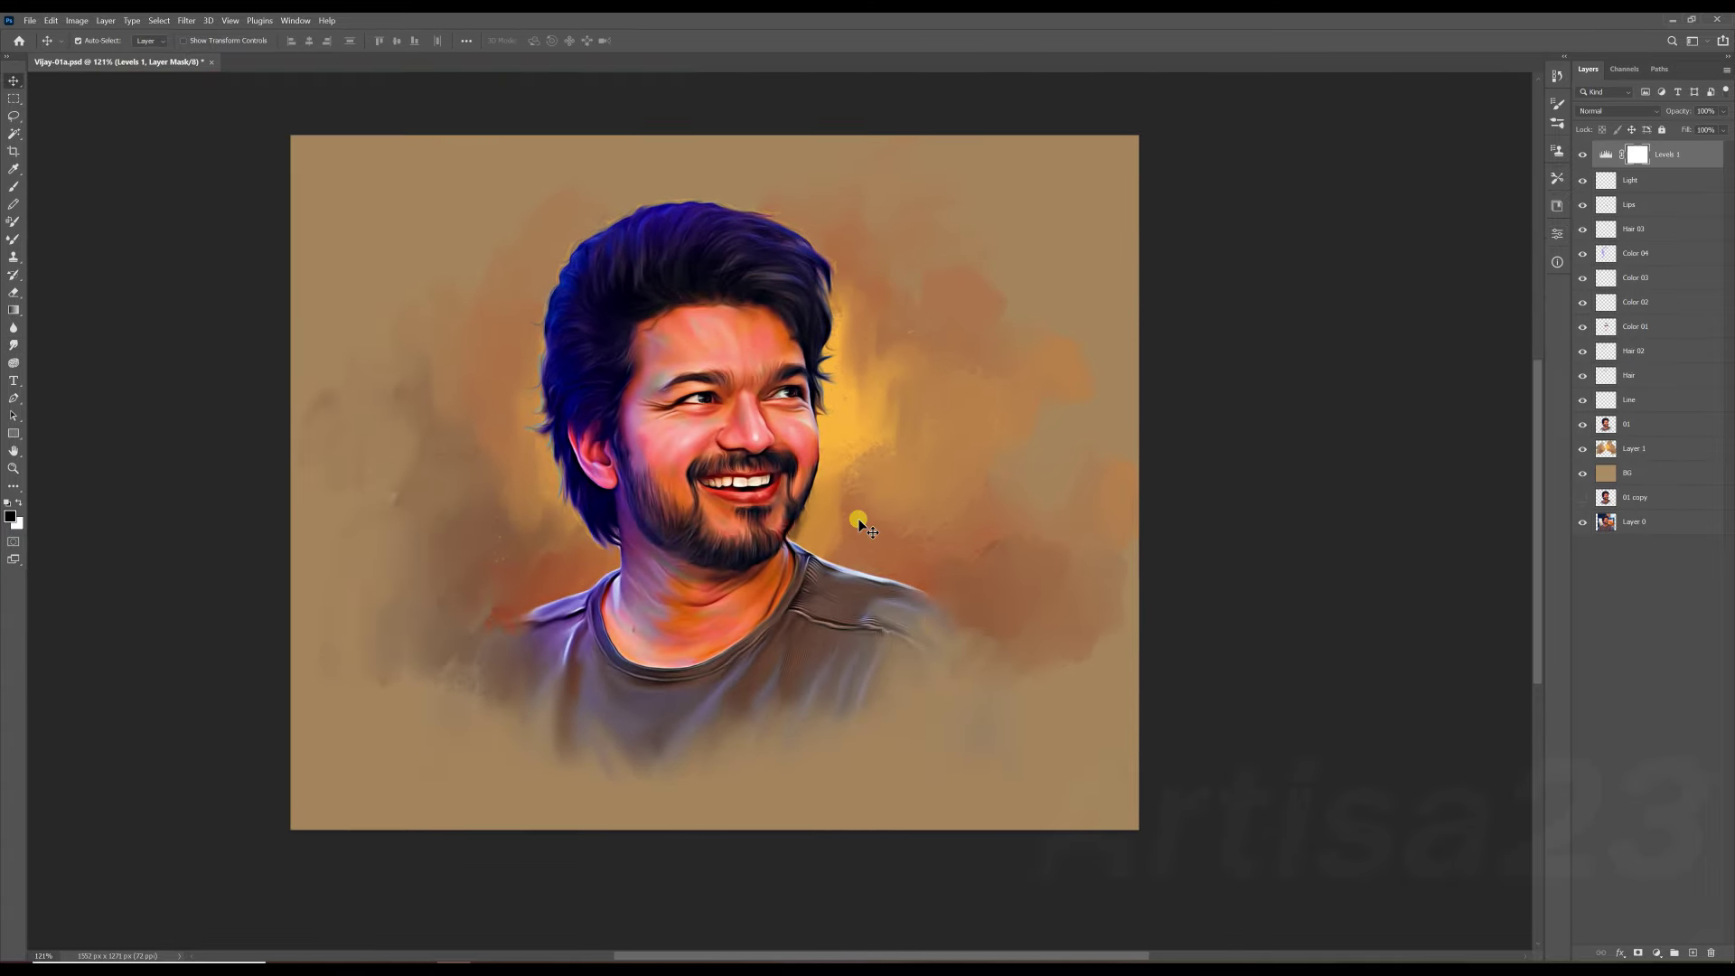
key("ctrl+shift+s")
left_click(413, 456)
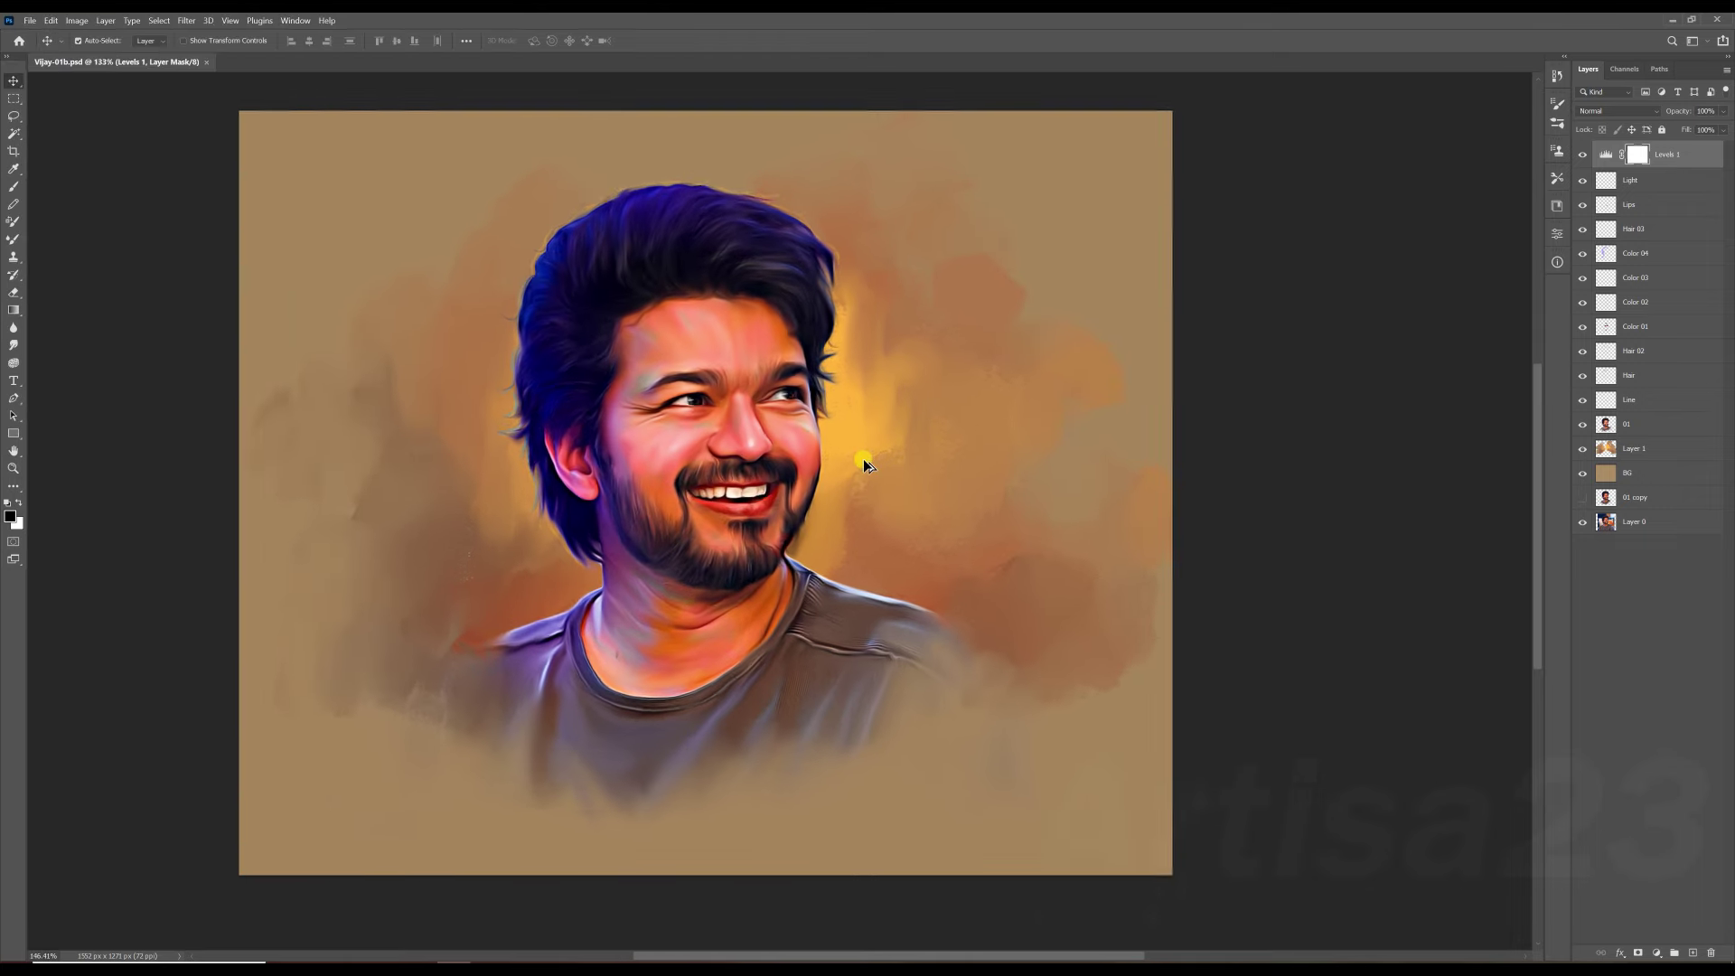